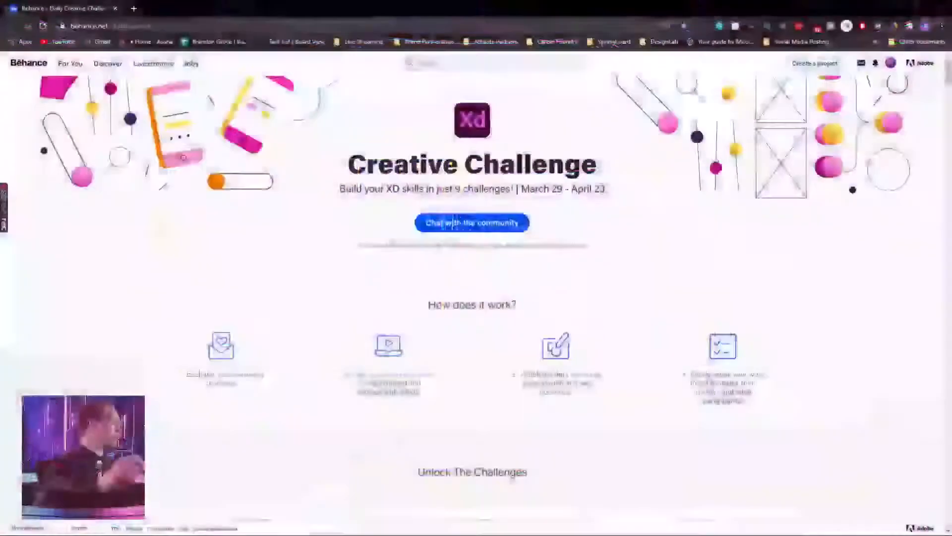
Look through the XD Creative Challenge page on Behance, from its instructions to the list of daily challenges.
scroll(533, 291, "down", 1)
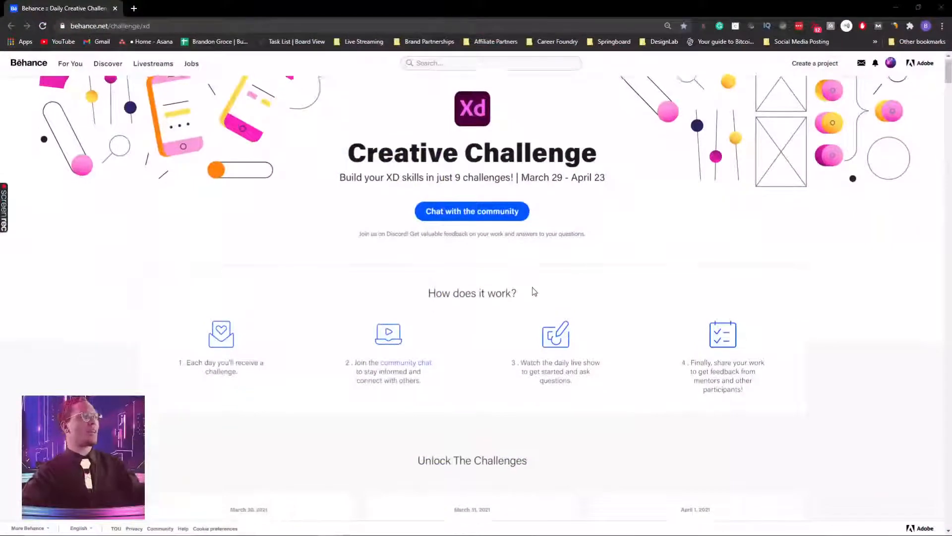
scroll(534, 291, "down", 7)
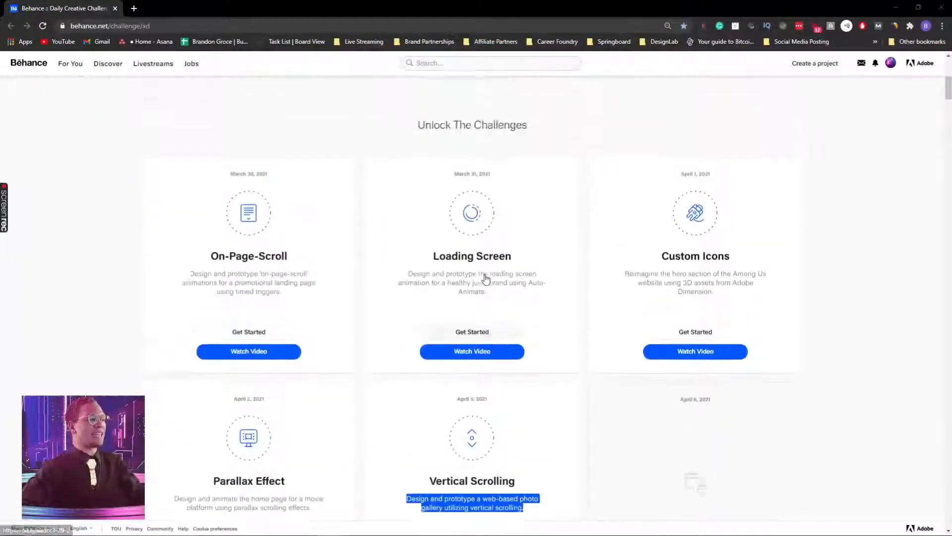
scroll(486, 280, "up", 5)
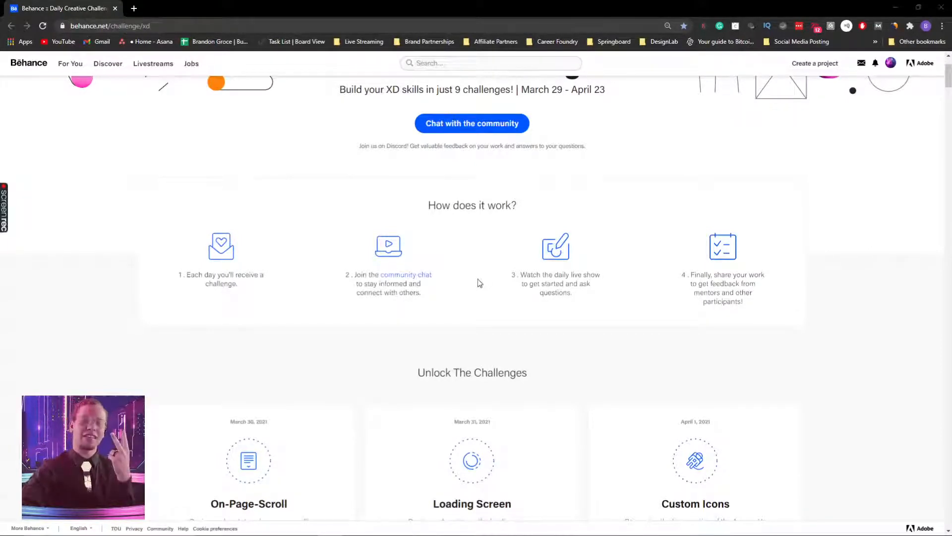
scroll(477, 283, "up", 2)
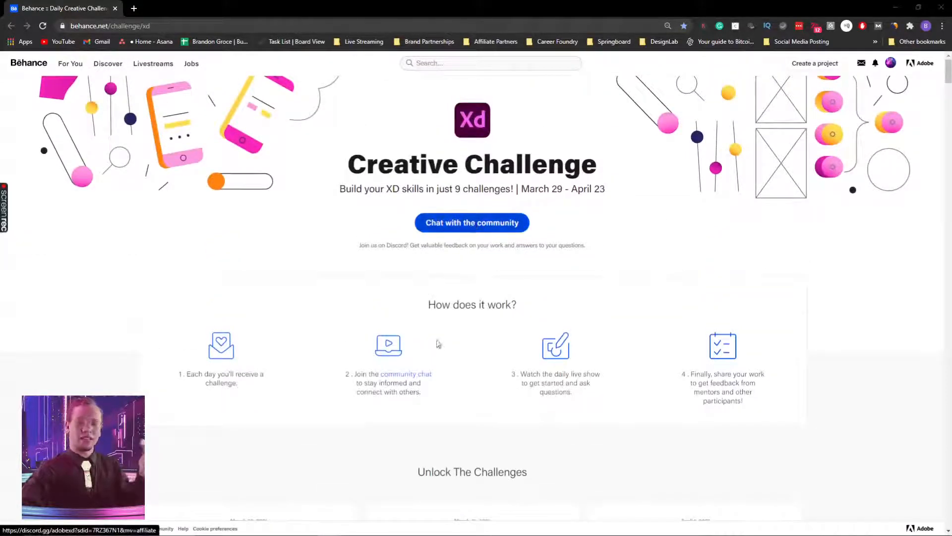
scroll(439, 344, "down", 3)
scroll(440, 351, "down", 5)
triple_click(444, 375)
scroll(444, 374, "down", 4)
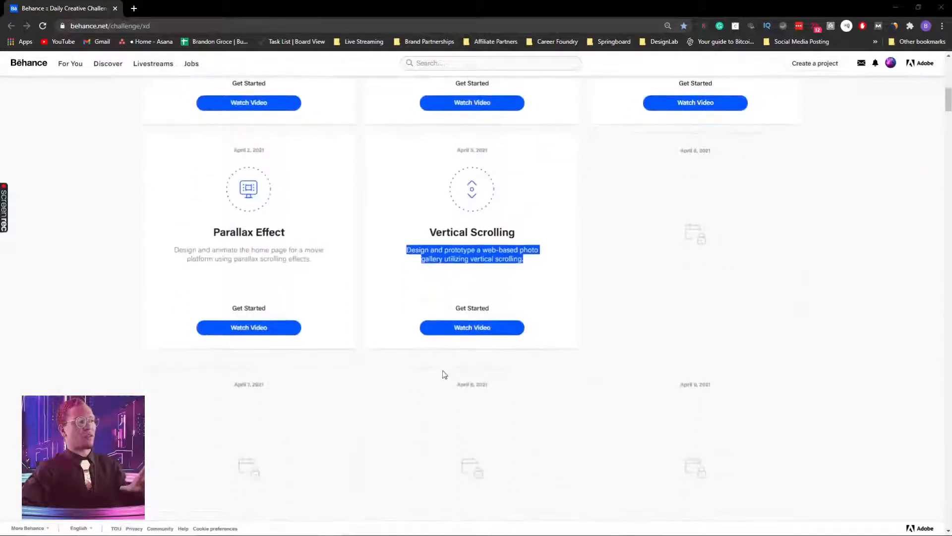
Find the April 5 challenge card among the unlocked challenges and highlight its Vertical Scrolling title.
scroll(443, 371, "down", 2)
scroll(443, 367, "up", 7)
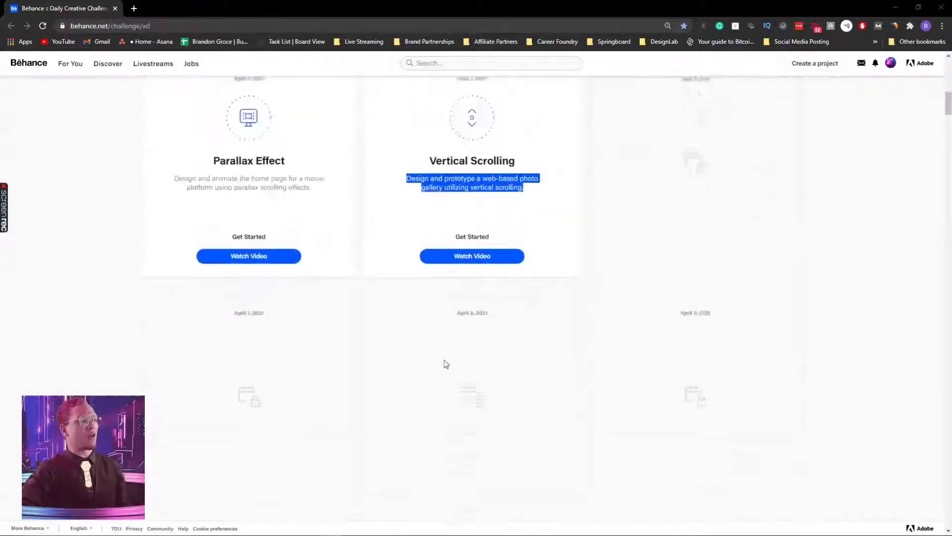
scroll(444, 363, "up", 1)
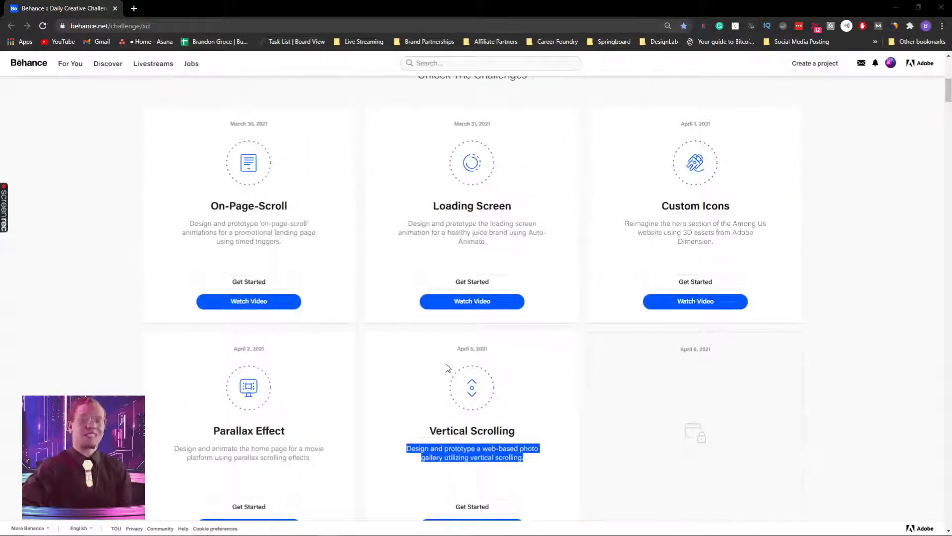
left_click(453, 437)
left_click_drag(430, 431, 523, 433)
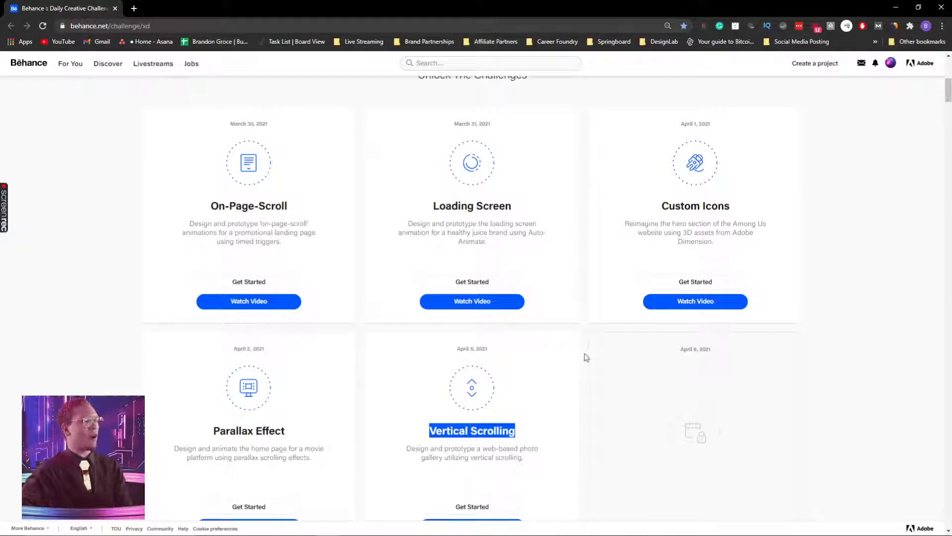
Switch to the Adobe XD challenge channel in Discord, play the Day 3 Among_Us_480.mov submission and return to the challenge page.
scroll(586, 357, "up", 8)
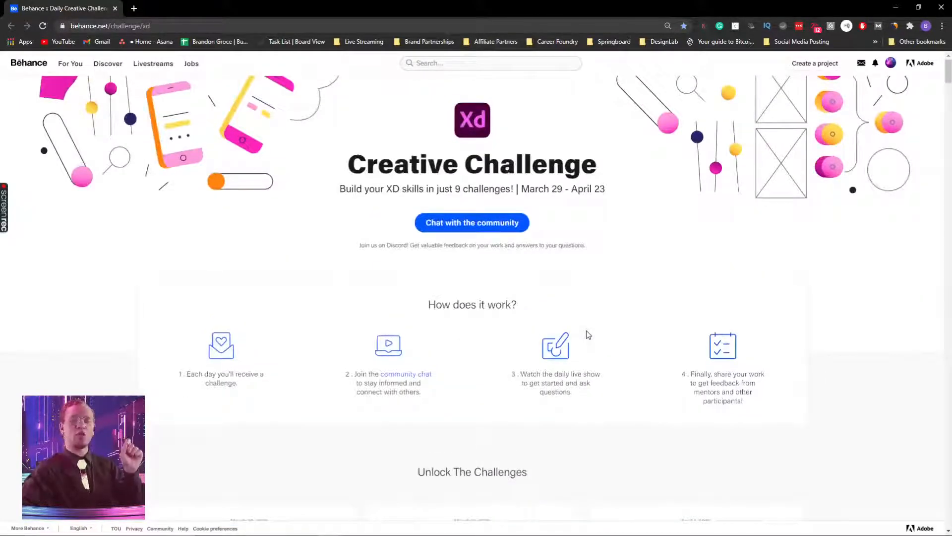
left_click(492, 232)
left_click(401, 526)
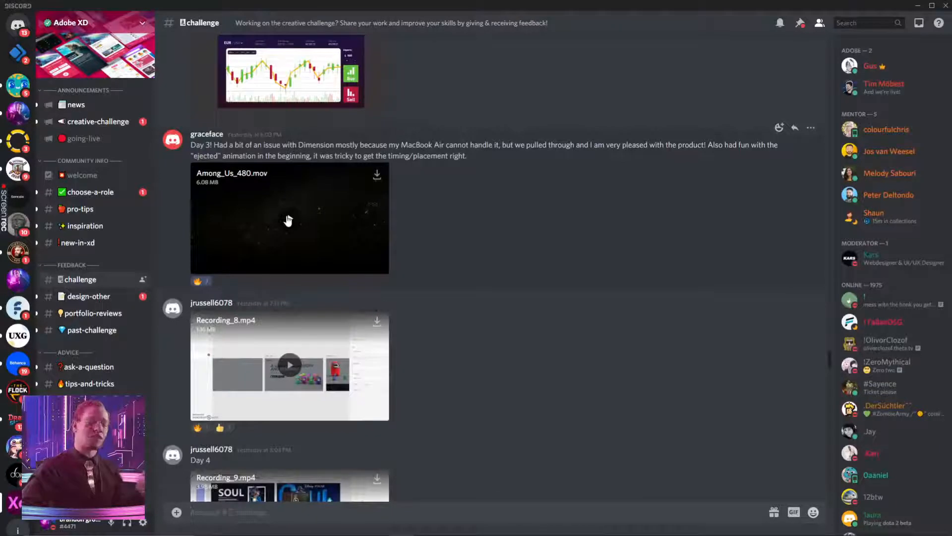
left_click(288, 221)
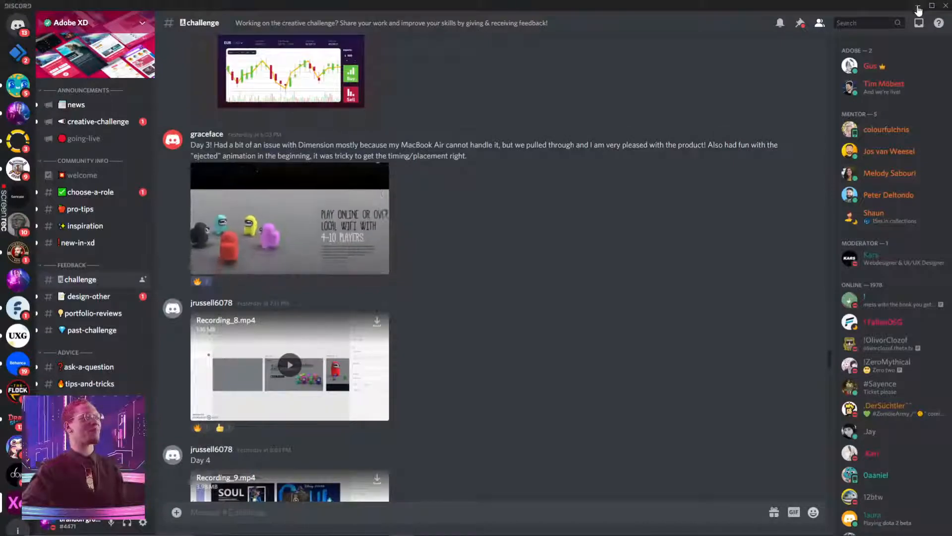
left_click(917, 7)
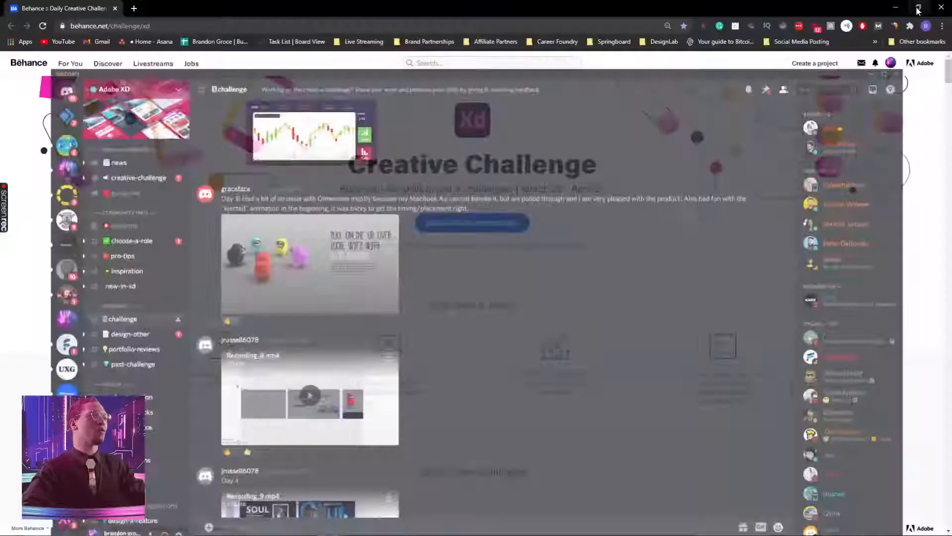
Switch to the 5Vertical document in Adobe XD and examine the challenge prompt, photo assets and two wallpaper artboards.
key("alt+Tab")
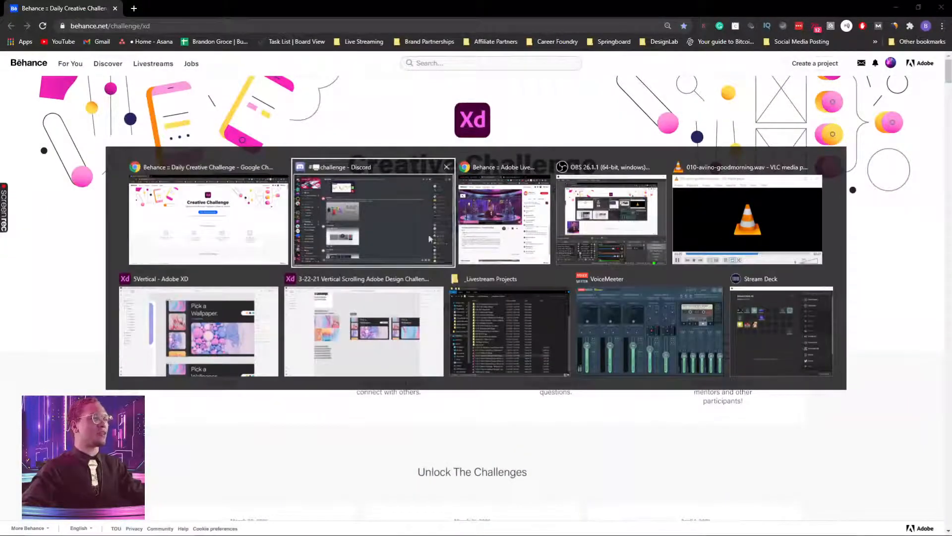
left_click(234, 347)
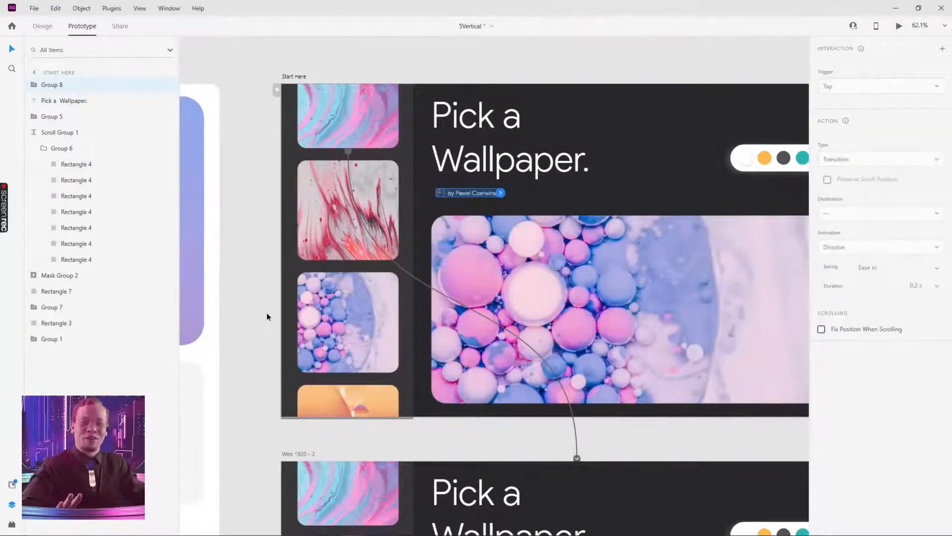
scroll(488, 214, "down", 5)
scroll(526, 120, "down", 2)
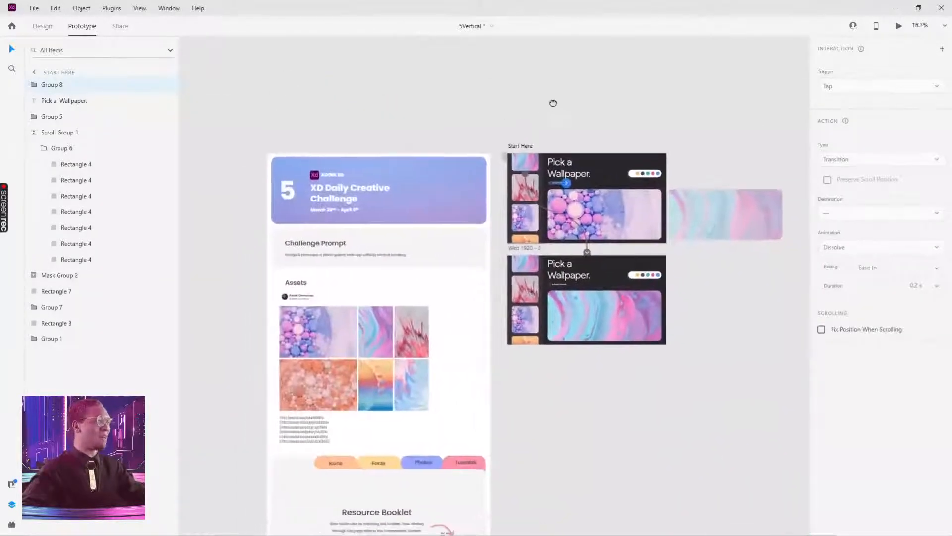
scroll(337, 337, "up", 5)
scroll(383, 294, "down", 2)
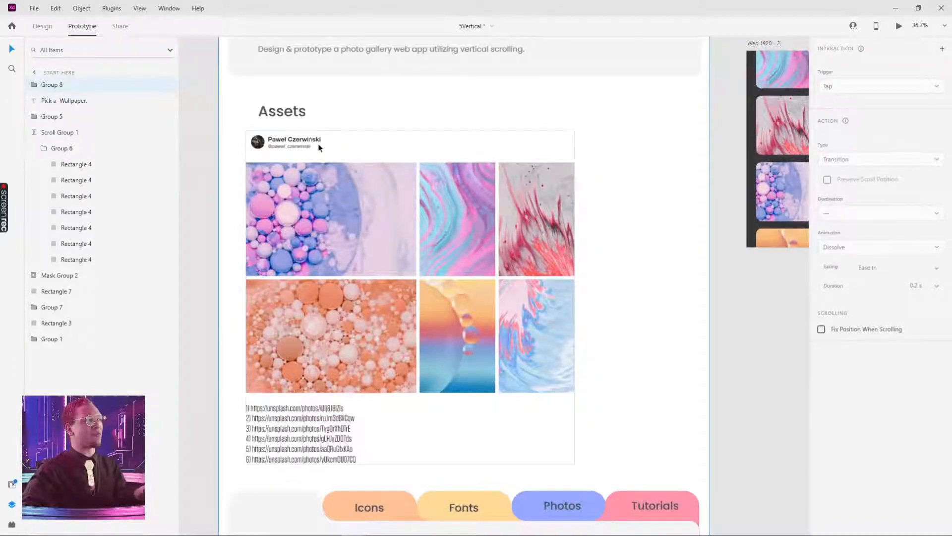
scroll(331, 162, "down", 1)
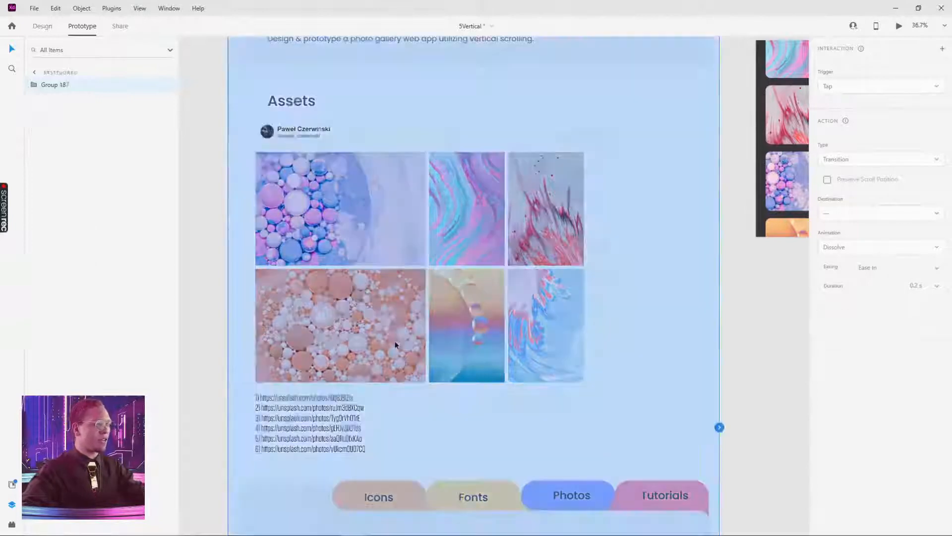
double_click(395, 345)
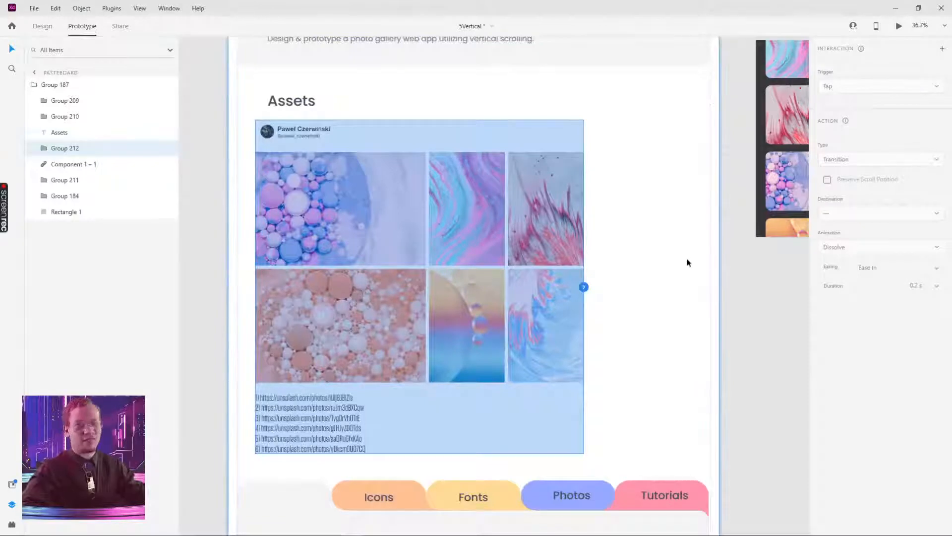
left_click_drag(686, 262, 210, 522)
left_click(714, 172)
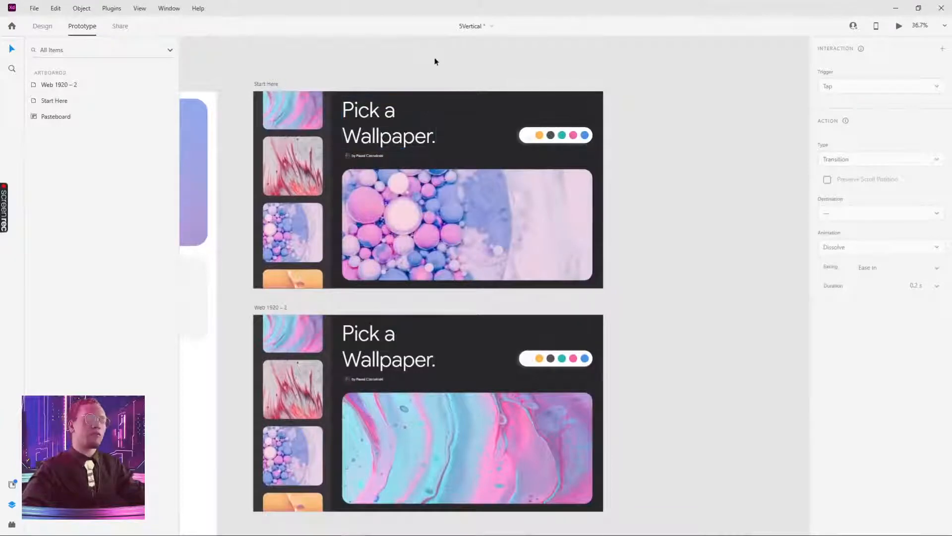
Switch to the 3-22-21 Vertical Scrolling Adobe Design Challenge #5 document and open its prototype preview.
key("alt+Tab")
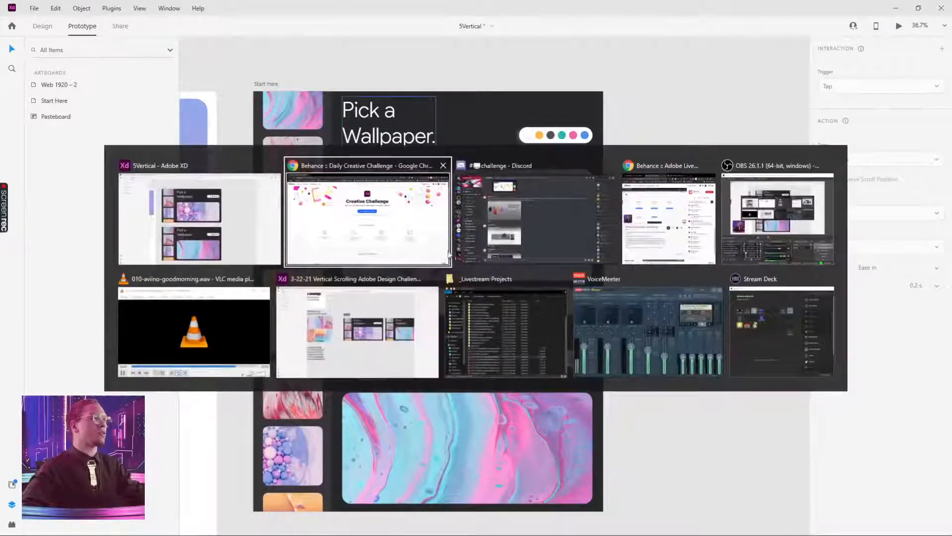
left_click(367, 327)
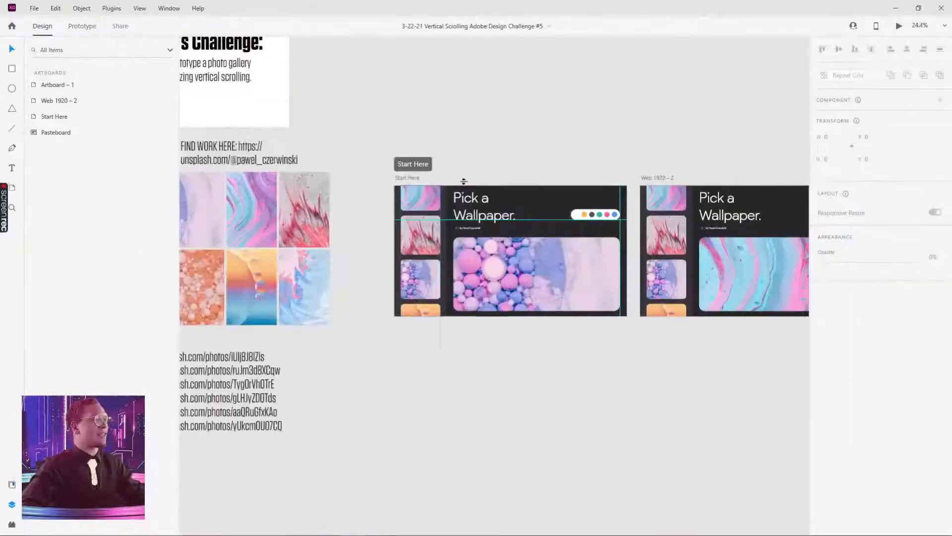
left_click(901, 26)
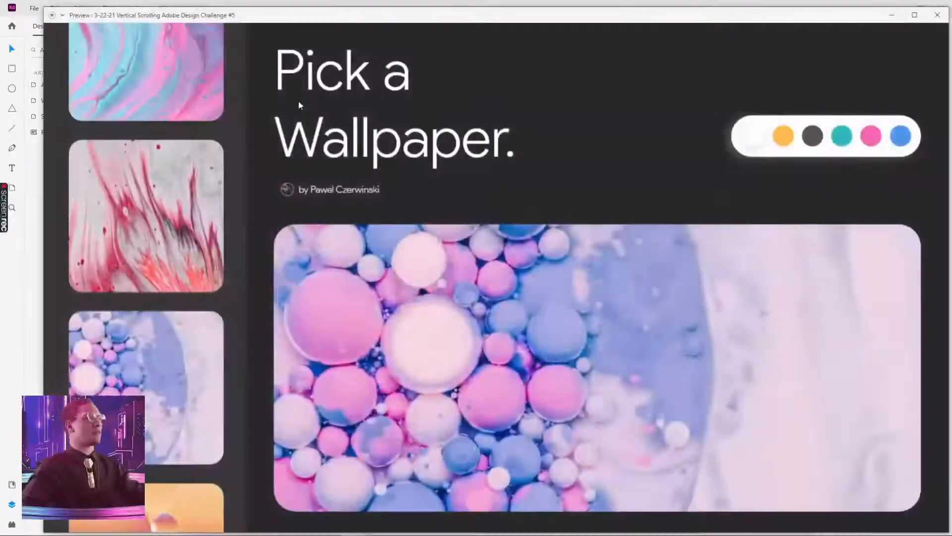
Test the vertical scrolling of the wallpaper thumbnail column up and down in the preview.
scroll(208, 189, "up", 2)
scroll(213, 164, "down", 3)
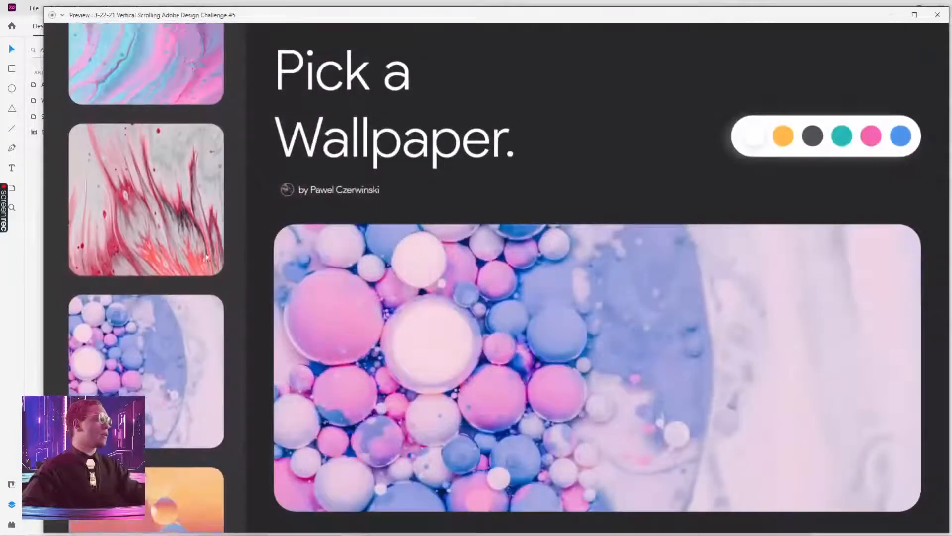
scroll(221, 139, "up", 2)
scroll(221, 139, "up", 2)
scroll(213, 189, "down", 5)
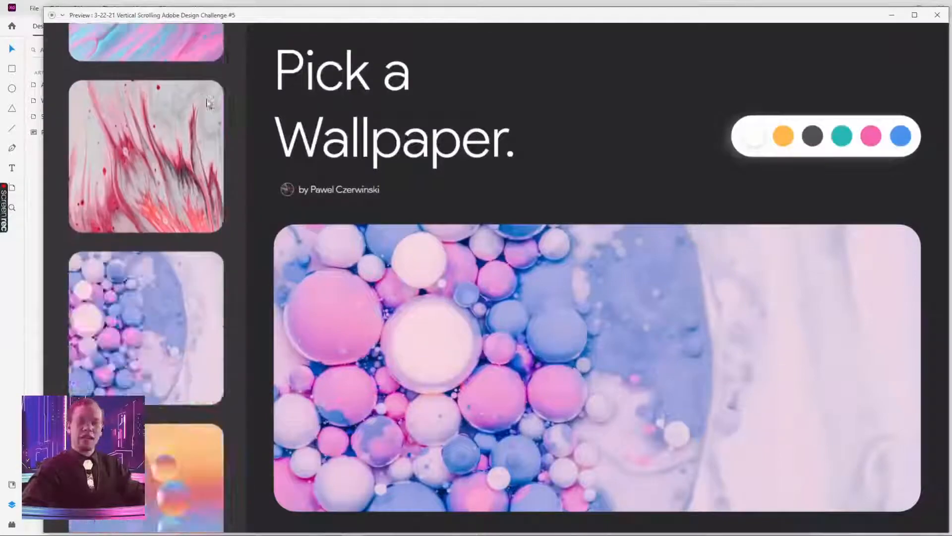
scroll(202, 250, "up", 4)
scroll(203, 251, "down", 3)
scroll(228, 192, "up", 1)
scroll(223, 170, "down", 2)
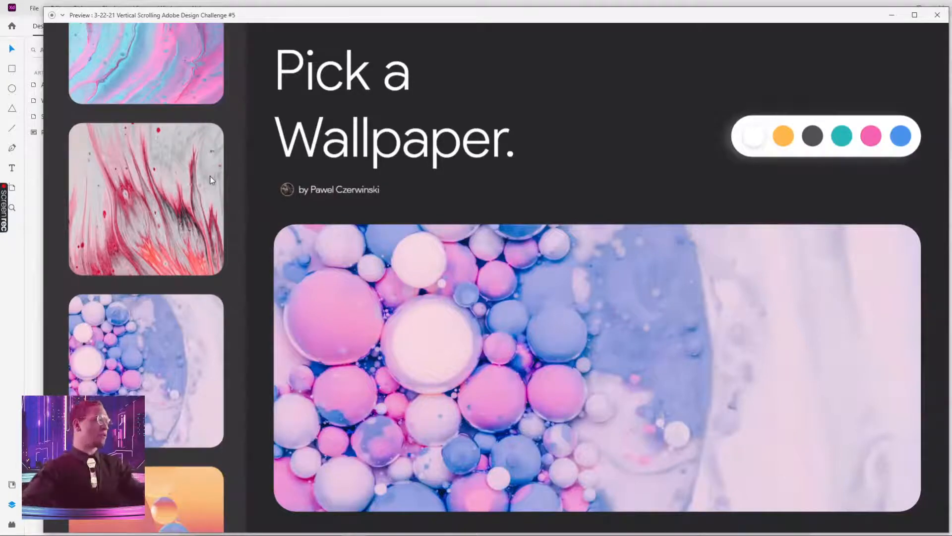
scroll(208, 176, "up", 4)
scroll(189, 89, "down", 8)
scroll(196, 77, "up", 3)
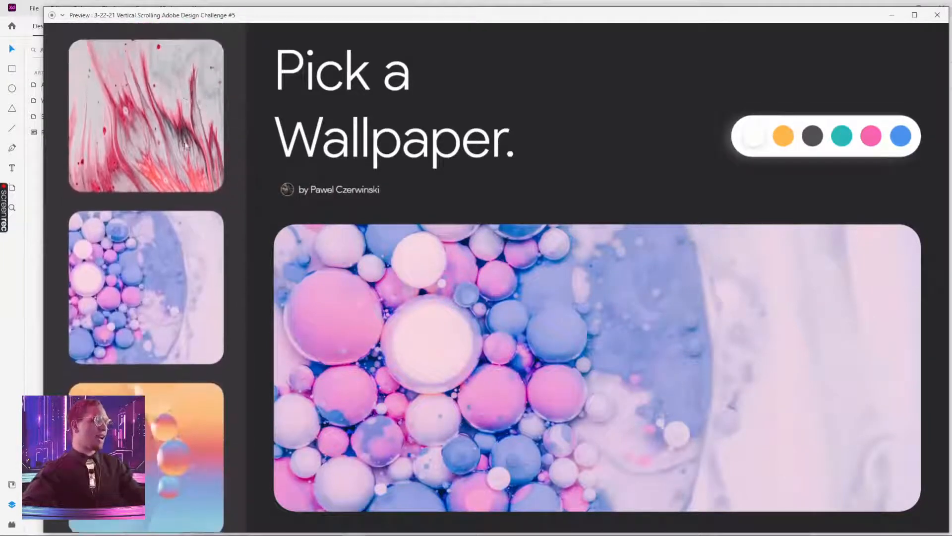
scroll(170, 175, "down", 1)
scroll(170, 172, "down", 1)
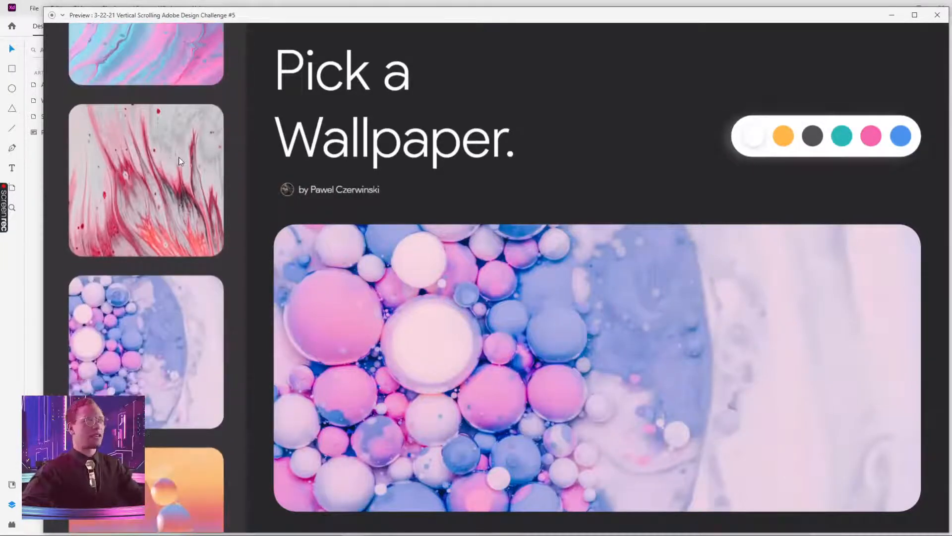
Test swapping the large wallpaper between the blue-pink swirl and the pink-blue bubbles using their thumbnails.
left_click(169, 30)
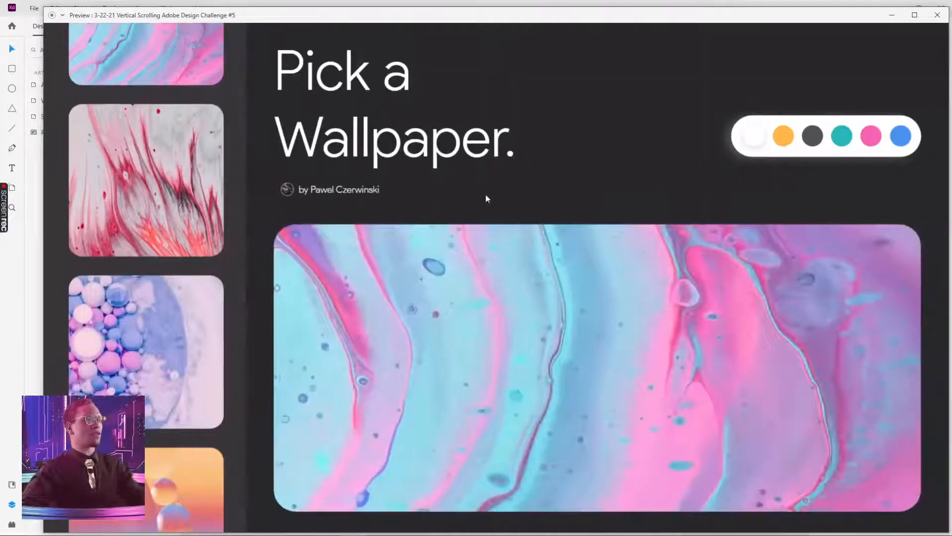
left_click(180, 349)
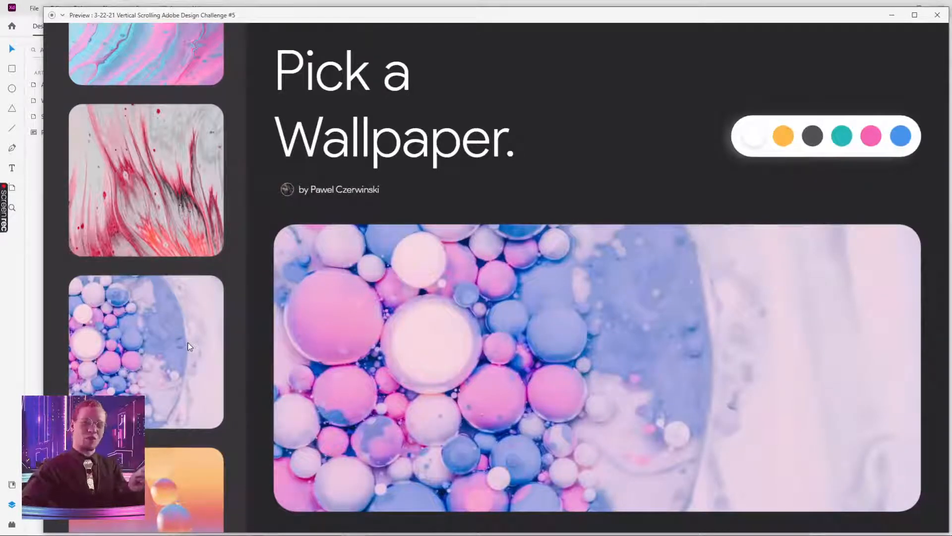
left_click(192, 52)
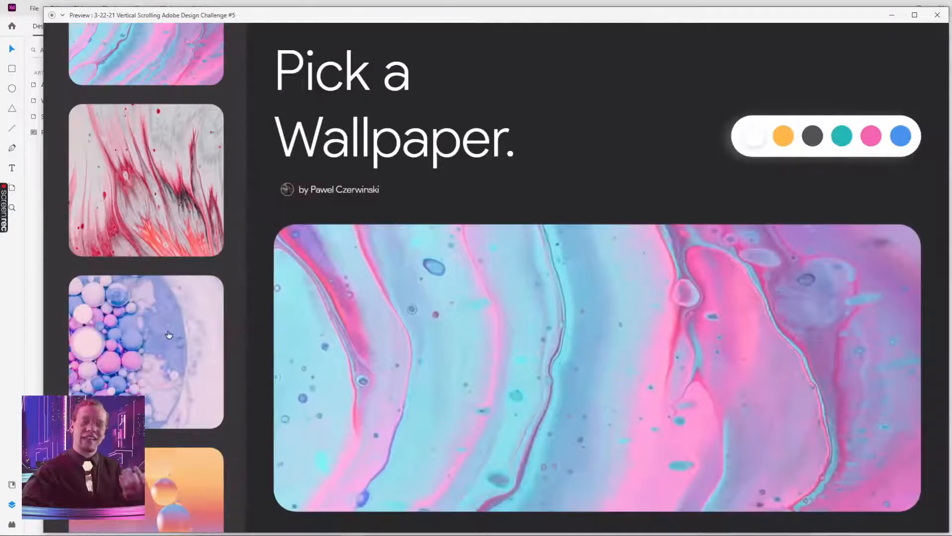
left_click(168, 333)
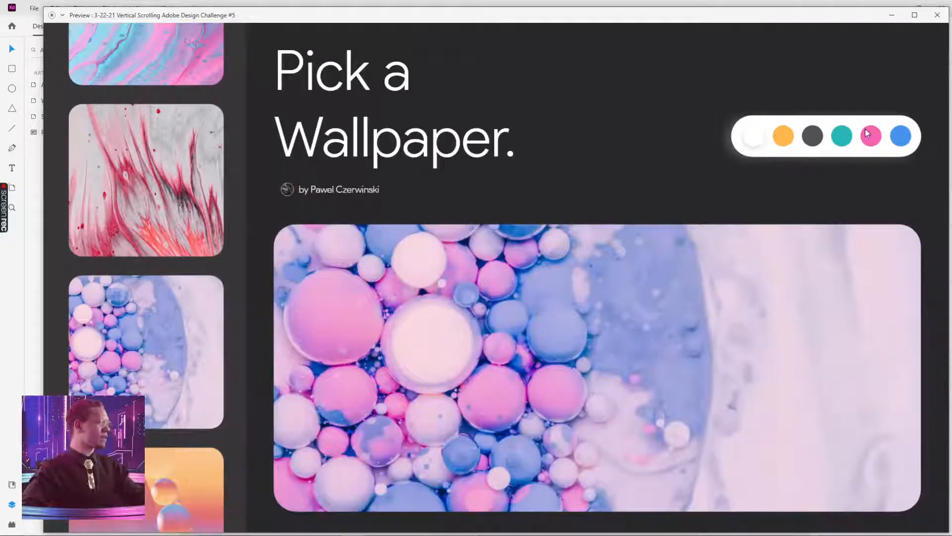
Return to the 5Vertical document, preview its Start Here artboard and close the preview.
left_click(894, 17)
key("alt+Tab")
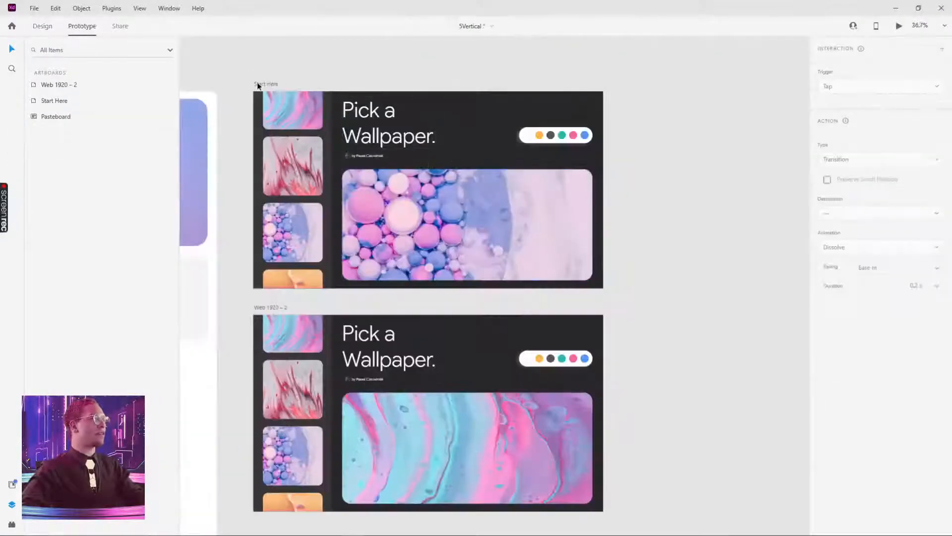
left_click(257, 86)
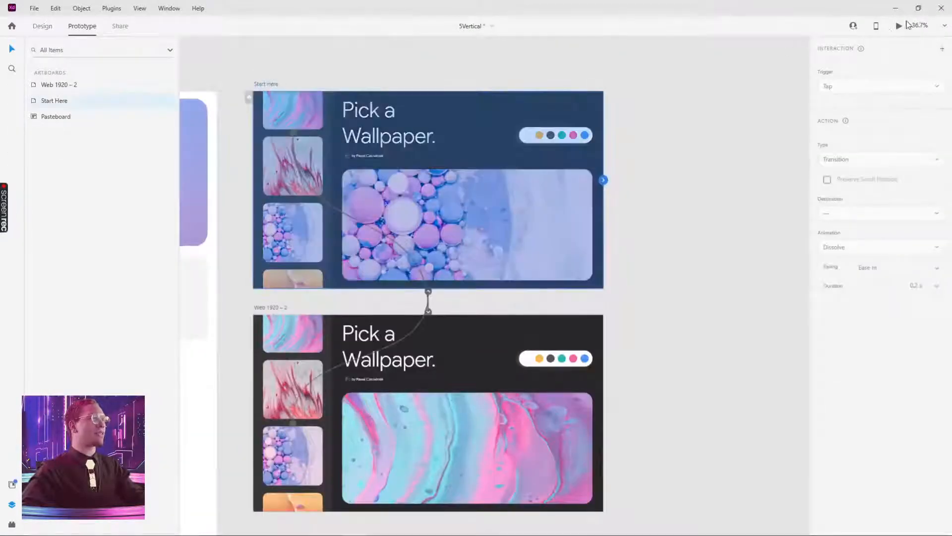
left_click(899, 26)
left_click(941, 8)
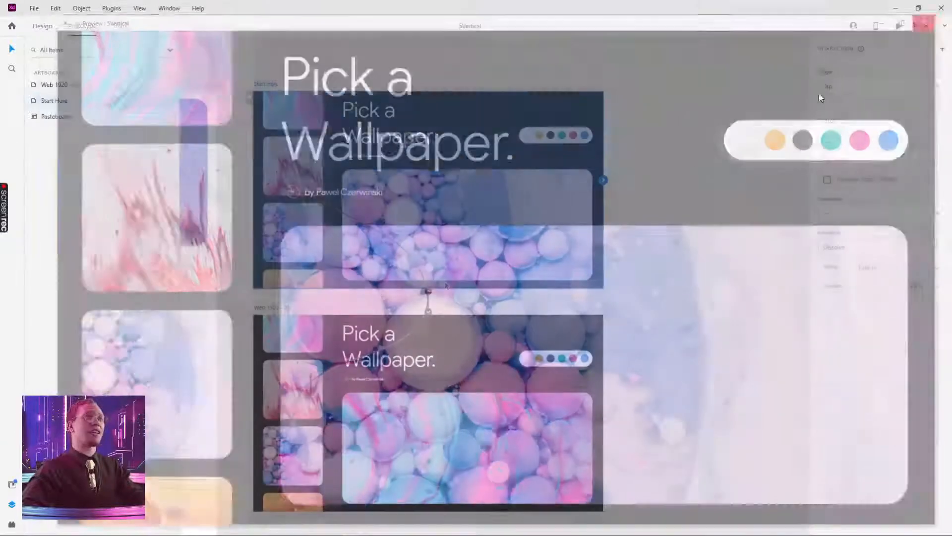
Remove the prototype links between the Start Here and Web 1920 – 2 artboards, leaving Start Here selected.
left_click_drag(428, 291, 463, 298)
left_click(268, 88)
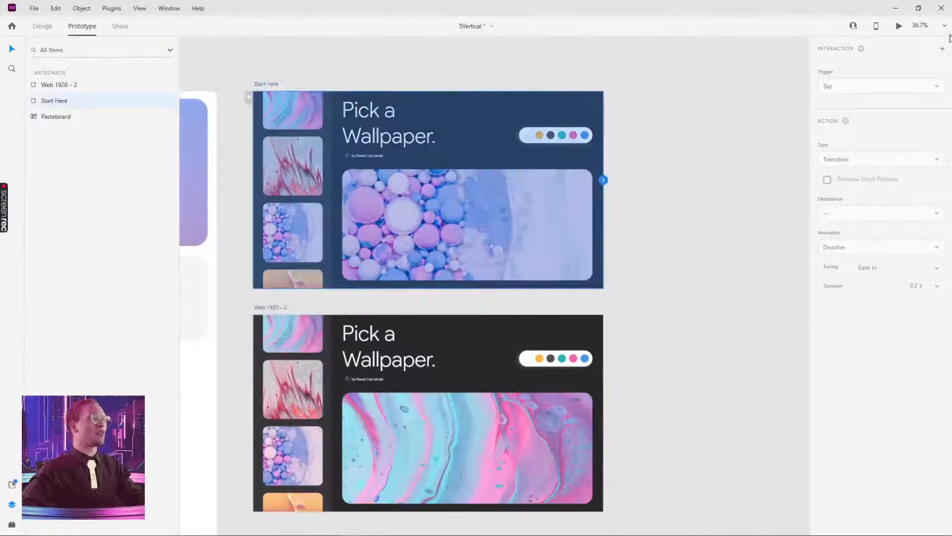
Preview the Start Here artboard, test the vertical scrolling of the thumbnail column and close the preview.
left_click(899, 26)
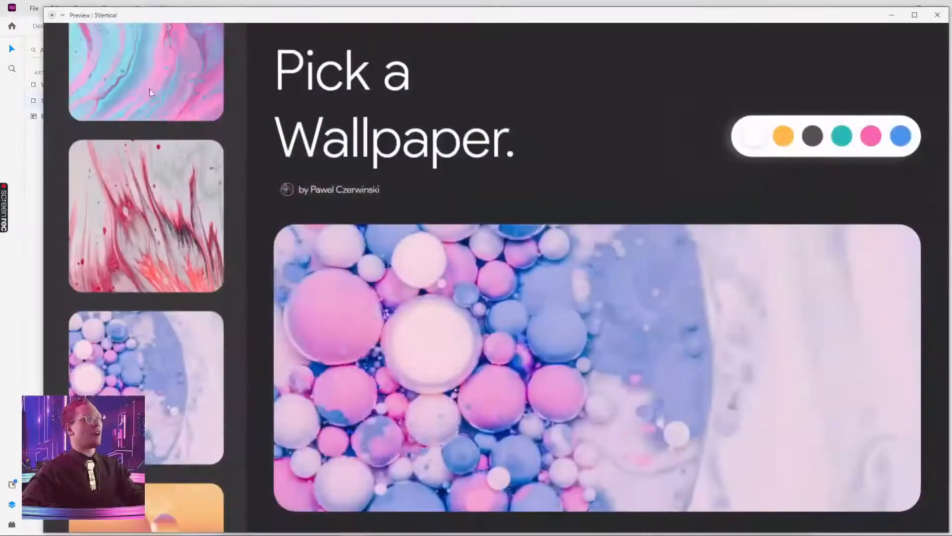
scroll(150, 88, "down", 3)
scroll(149, 124, "up", 4)
scroll(202, 155, "down", 4)
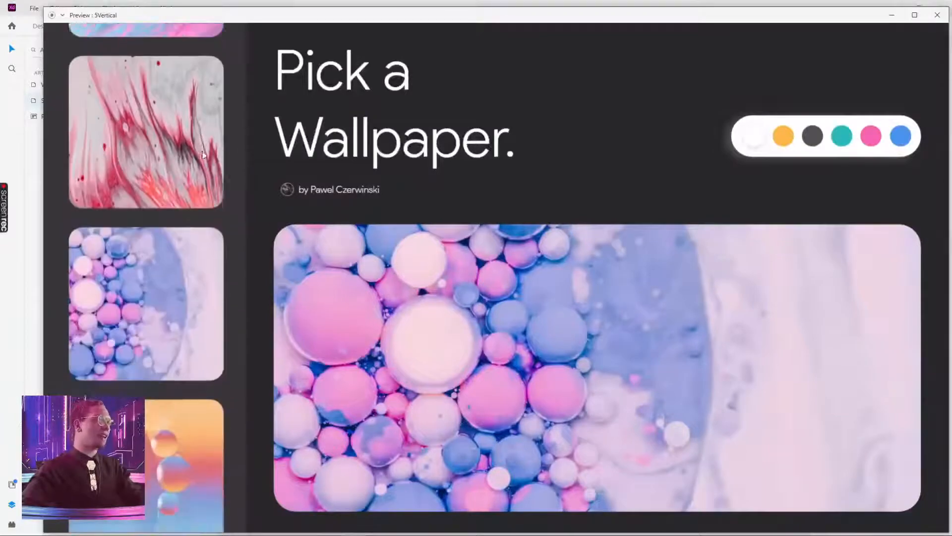
scroll(203, 155, "up", 1)
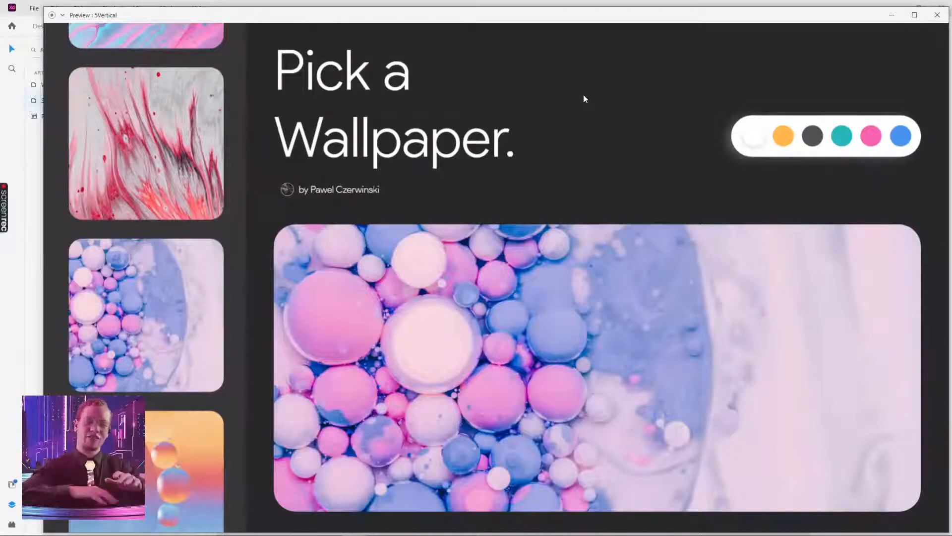
left_click(935, 13)
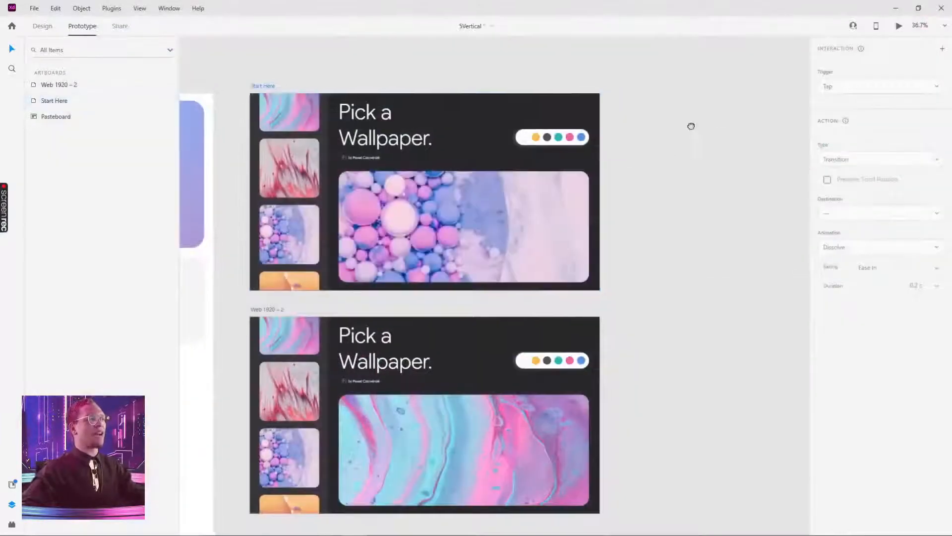
Switch to design mode and duplicate the Start Here artboard beside the original.
scroll(691, 126, "down", 3)
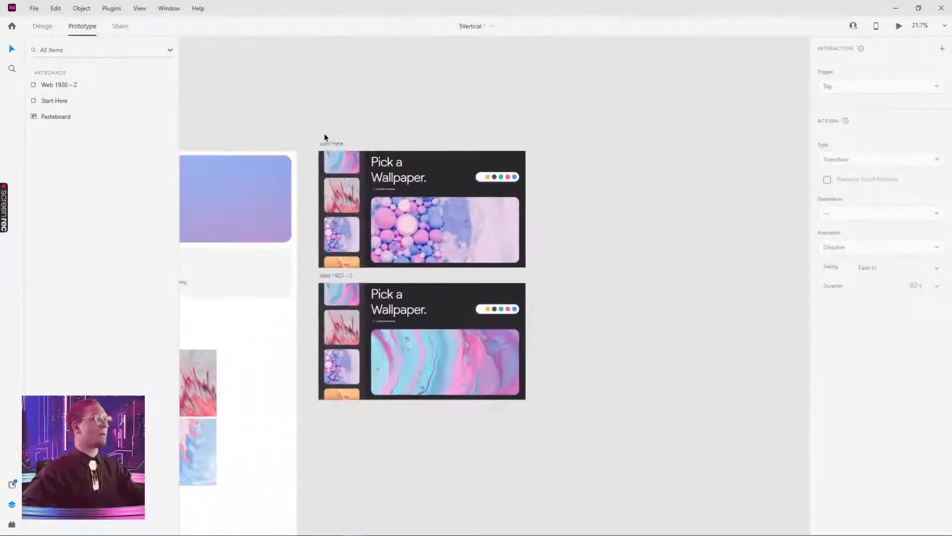
left_click(44, 30)
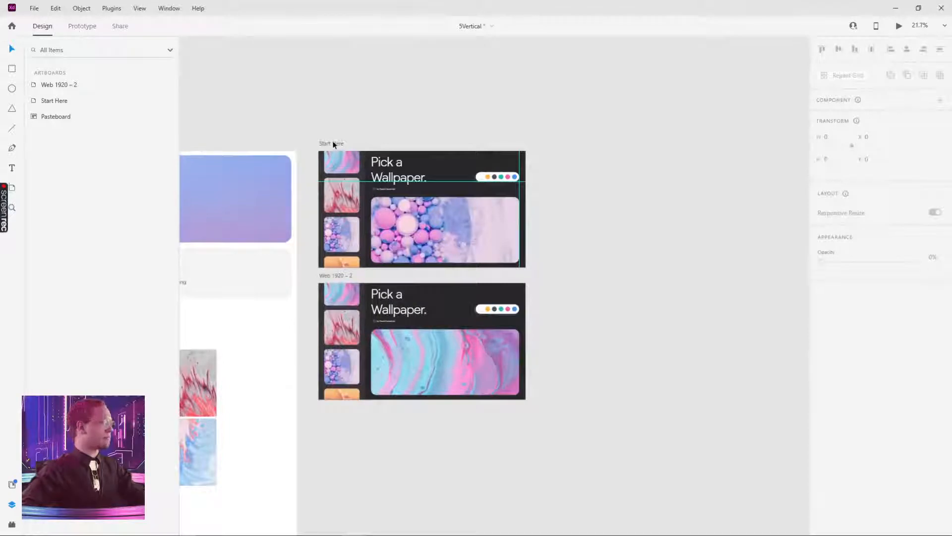
left_click_drag(333, 145, 546, 144)
scroll(631, 157, "up", 2)
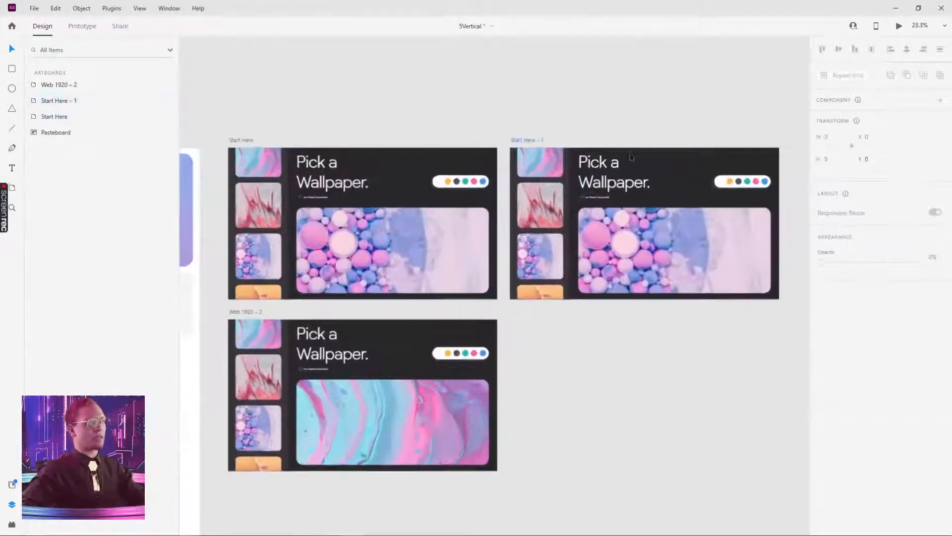
Delete the thumbnail scroll group from the Start Here – 1 artboard.
scroll(631, 157, "right", 2)
left_click(505, 186)
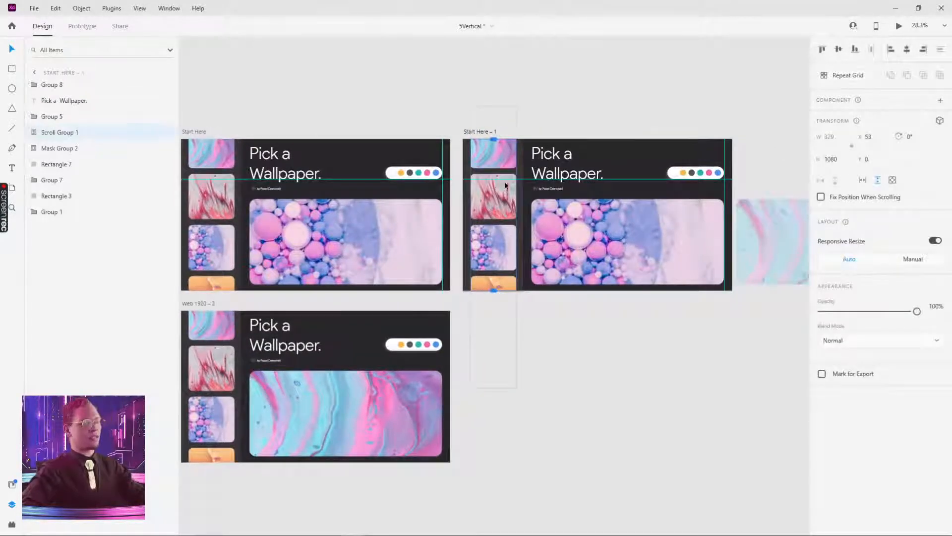
key("Delete")
left_click(531, 99)
Pull the group of large wallpaper images out of the Start Here – 1 artboard and delete it.
left_click(619, 247)
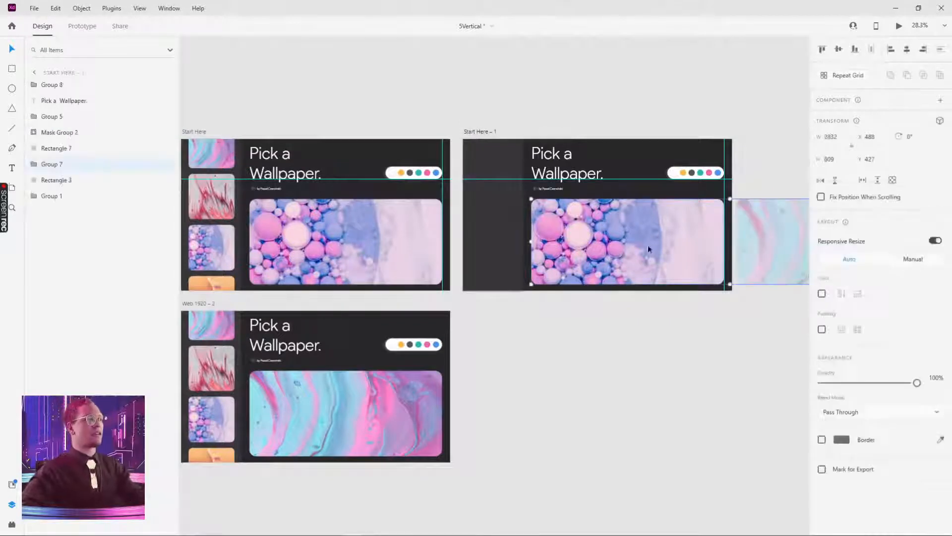
scroll(647, 245, "right", 3)
mouse_move(647, 245)
left_mouse_down()
mouse_move(546, 370)
mouse_move(454, 421)
mouse_move(644, 243)
mouse_move(657, 261)
left_mouse_up()
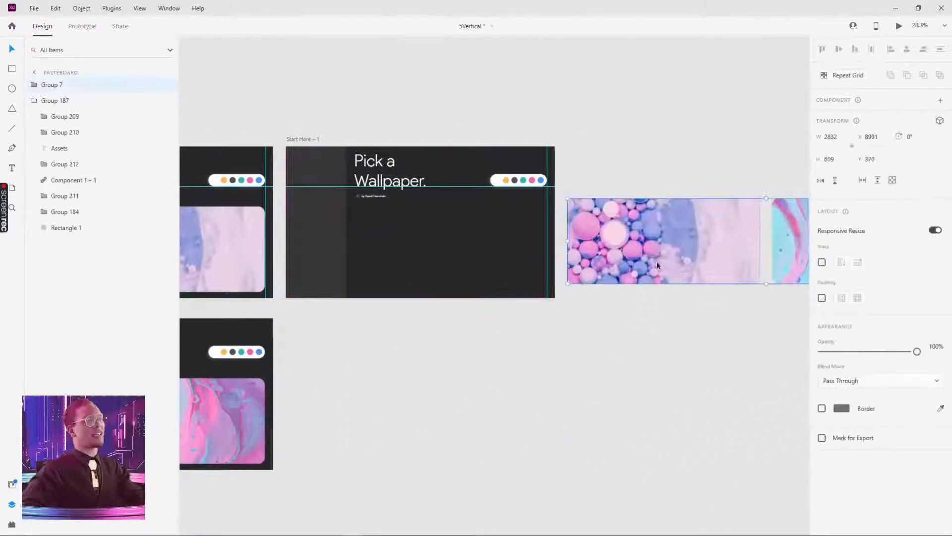
left_click(641, 351)
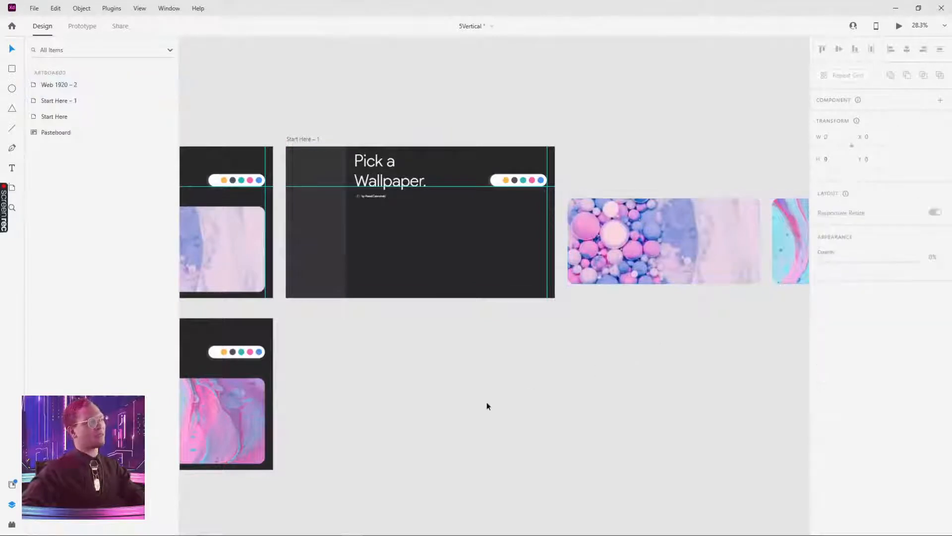
left_click(445, 287)
left_click(511, 419)
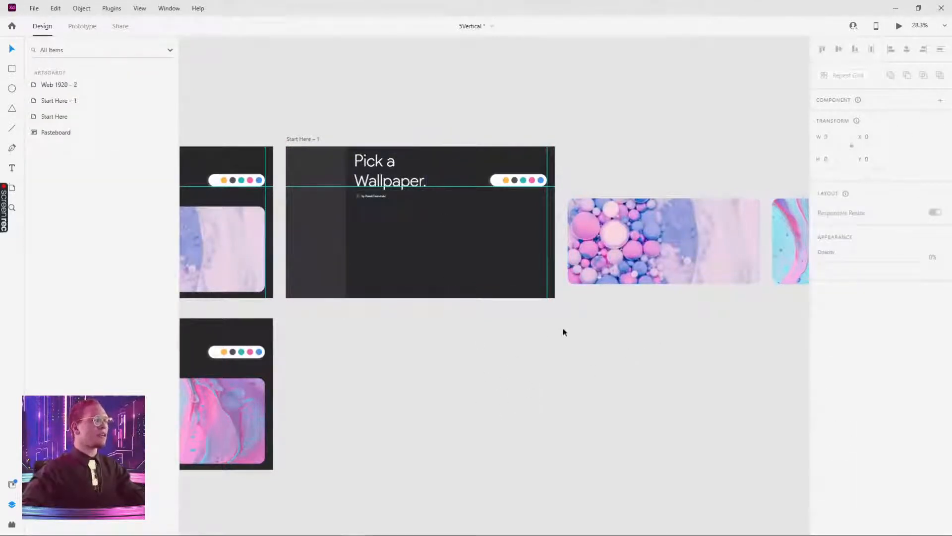
left_click(687, 223)
key("Delete")
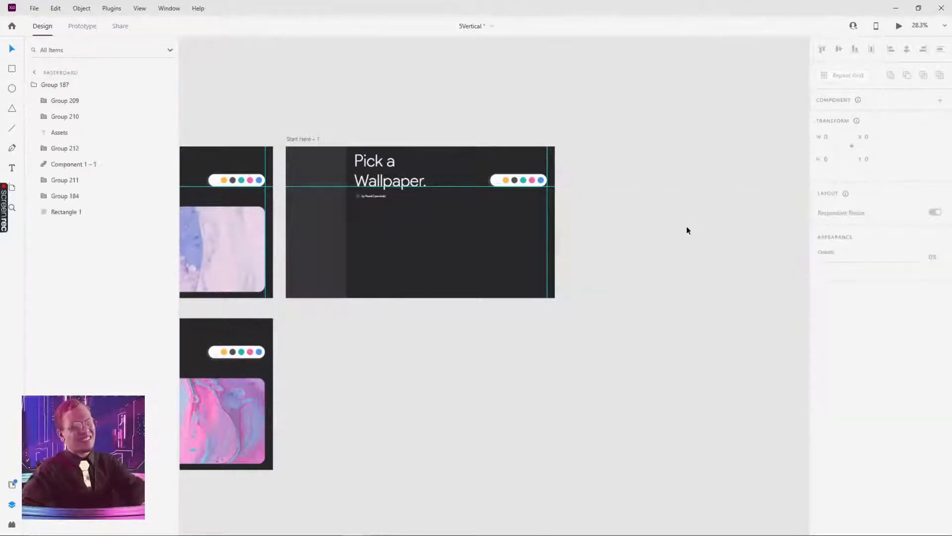
left_click_drag(686, 268, 707, 258)
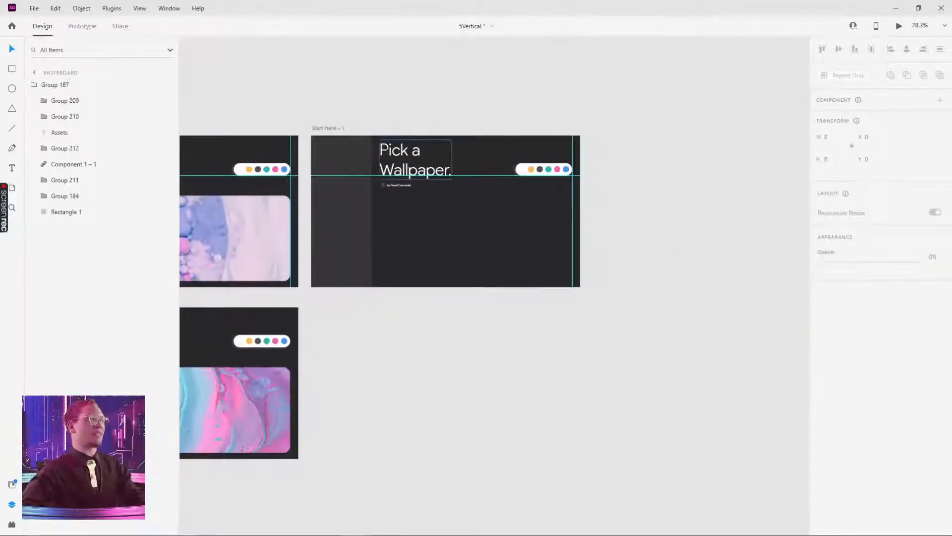
scroll(436, 266, "left", 3)
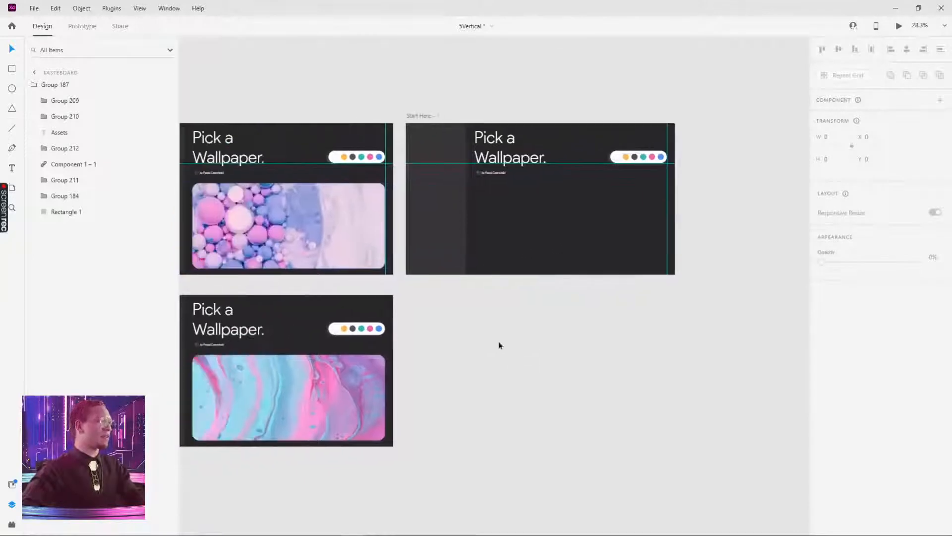
scroll(461, 138, "up", 4, "ctrl")
scroll(461, 138, "right", 3)
left_click(299, 295)
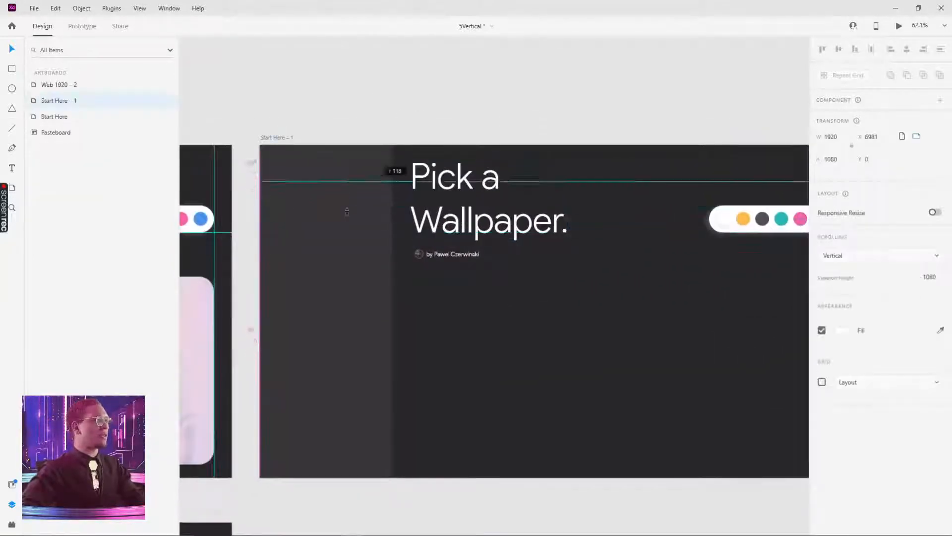
left_click_drag(299, 294, 340, 312)
key("ctrl+z")
Examine the dark background and sidebar rectangles remaining on the Start Here – 1 artboard.
left_click(447, 50)
left_click(516, 294)
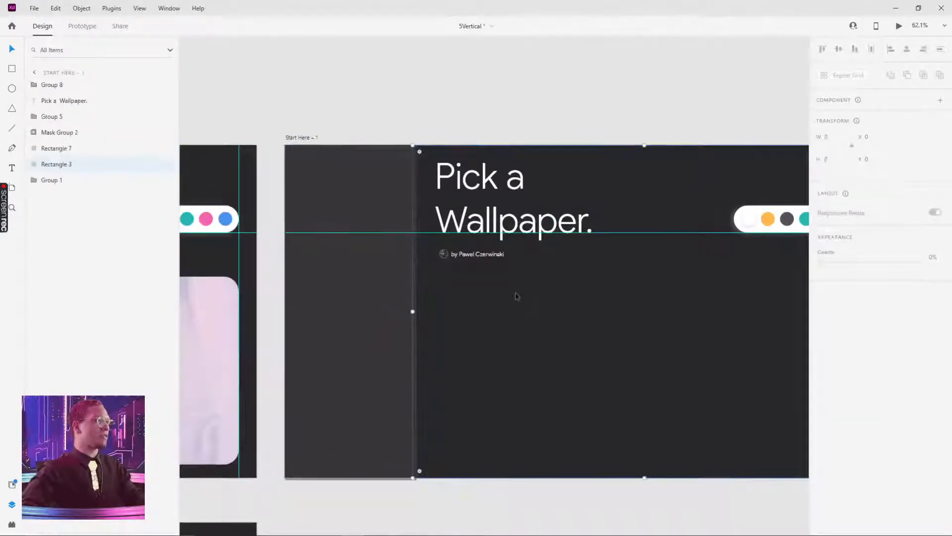
left_click(680, 506)
scroll(680, 508, "down", 2)
left_click(653, 263)
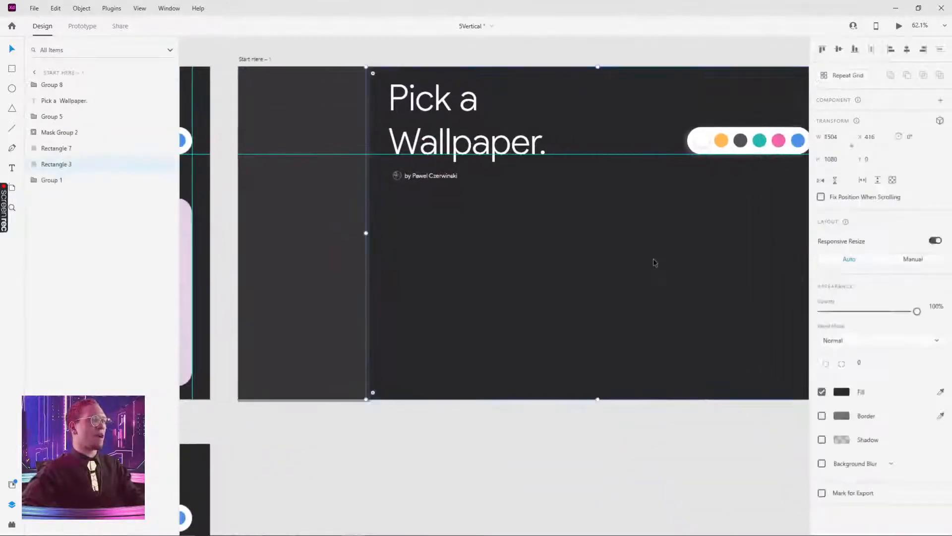
scroll(653, 264, "right", 5)
scroll(652, 263, "up", 2)
key("Escape")
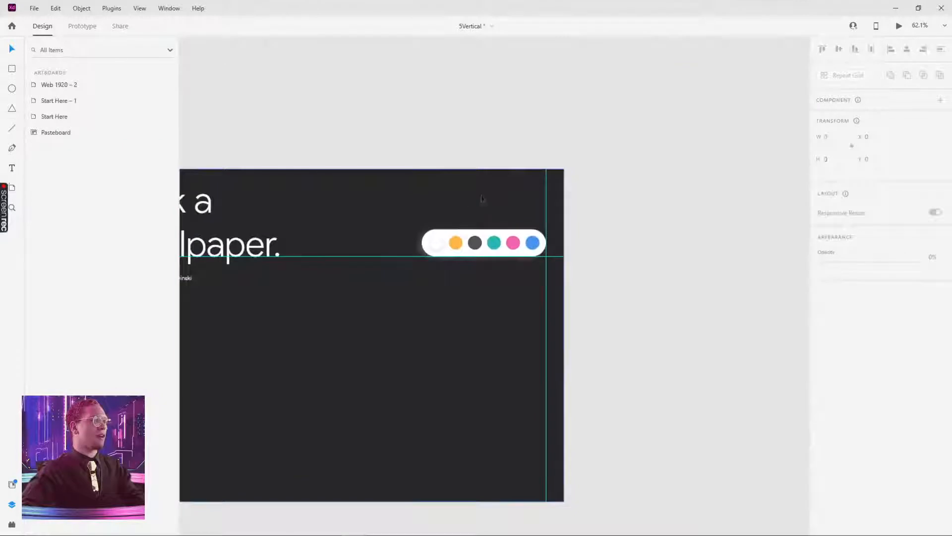
left_click(481, 198)
scroll(525, 147, "left", 3)
scroll(525, 146, "down", 1)
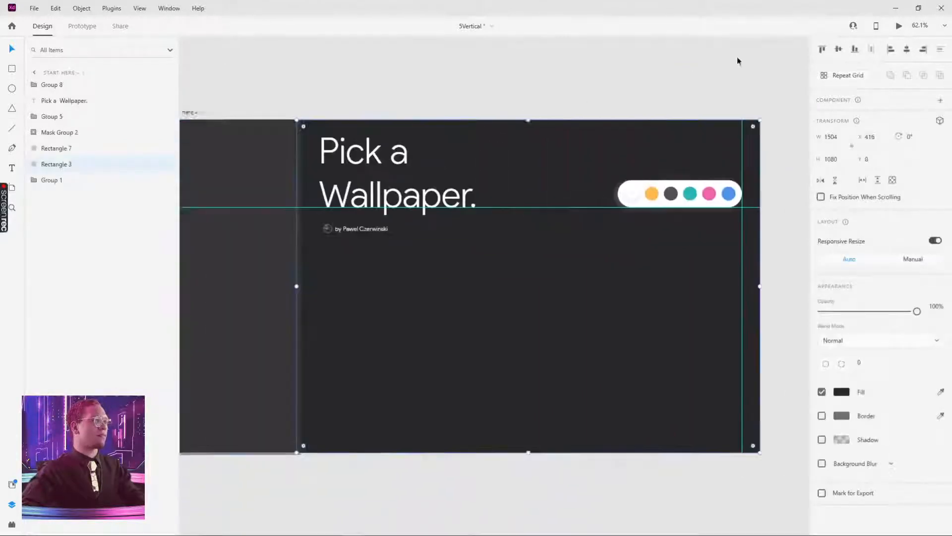
left_click(271, 277)
left_click(378, 106)
Draw a white square of about 353 × 353 px near the sidebar's upper end and position it at about X 38, Y 37.
scroll(428, 301, "left", 4)
scroll(429, 301, "up", 1)
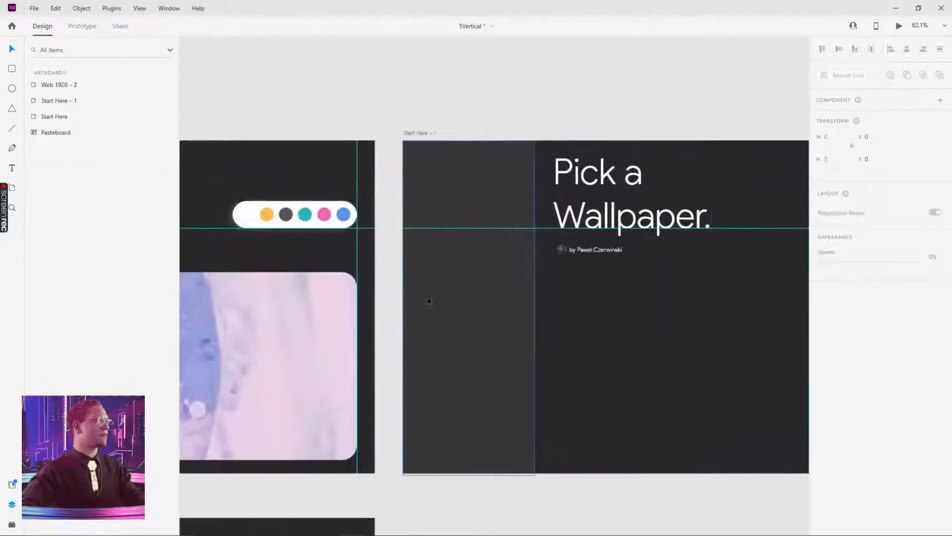
key("r")
left_click_drag(413, 155, 522, 292)
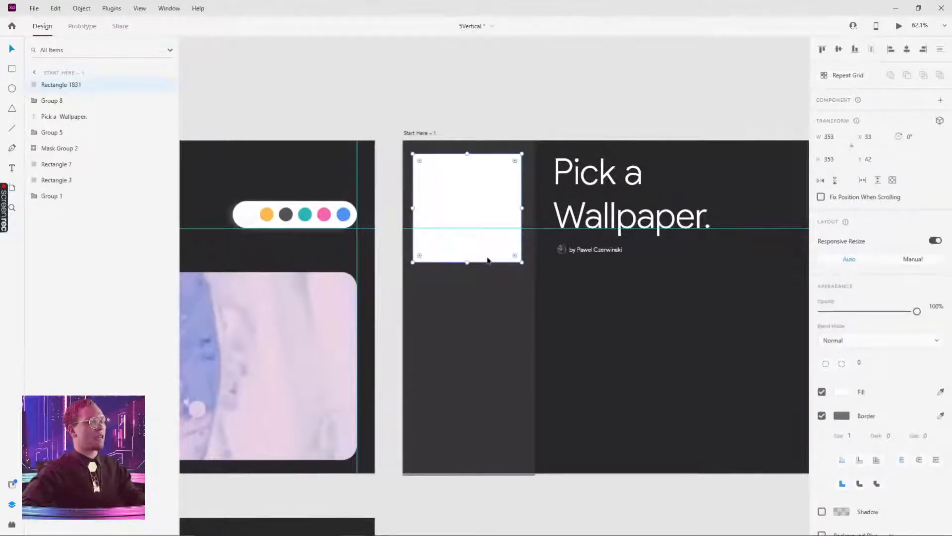
left_click_drag(482, 251, 484, 246)
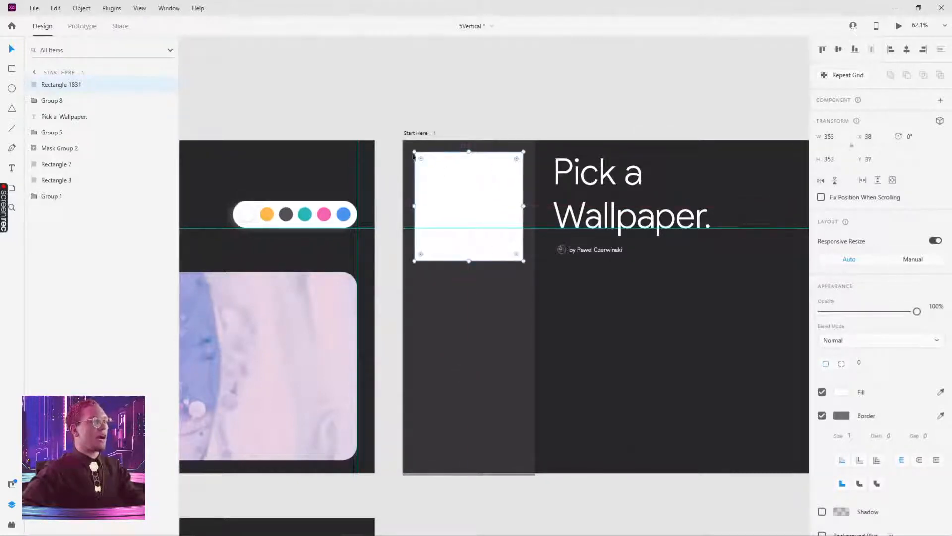
left_click_drag(474, 208, 484, 198)
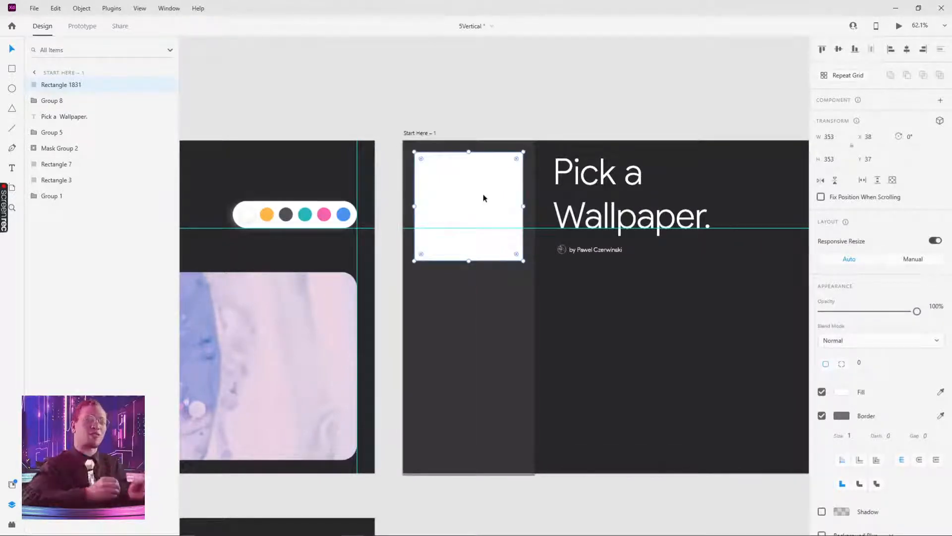
left_click_drag(476, 195, 475, 197)
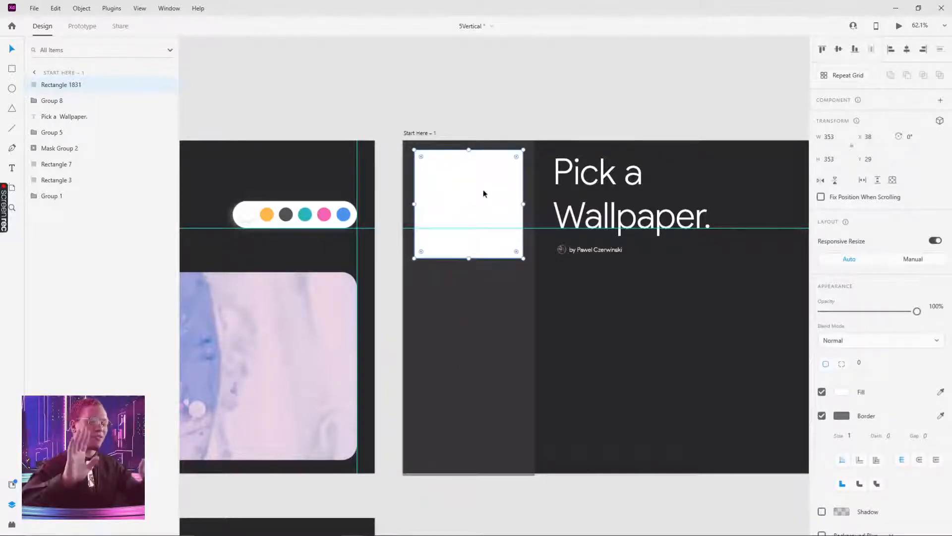
key("ctrl+z")
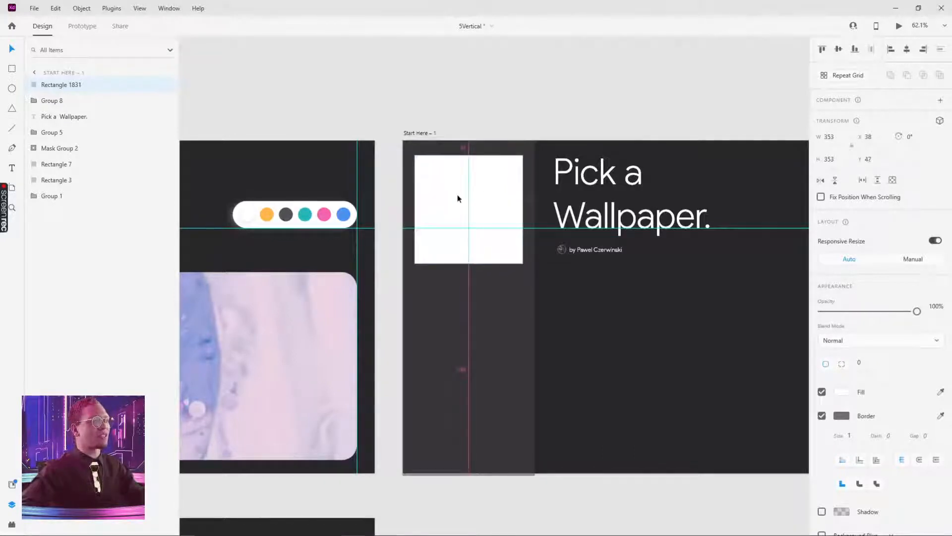
key("ctrl+shift+z")
key("ctrl+z")
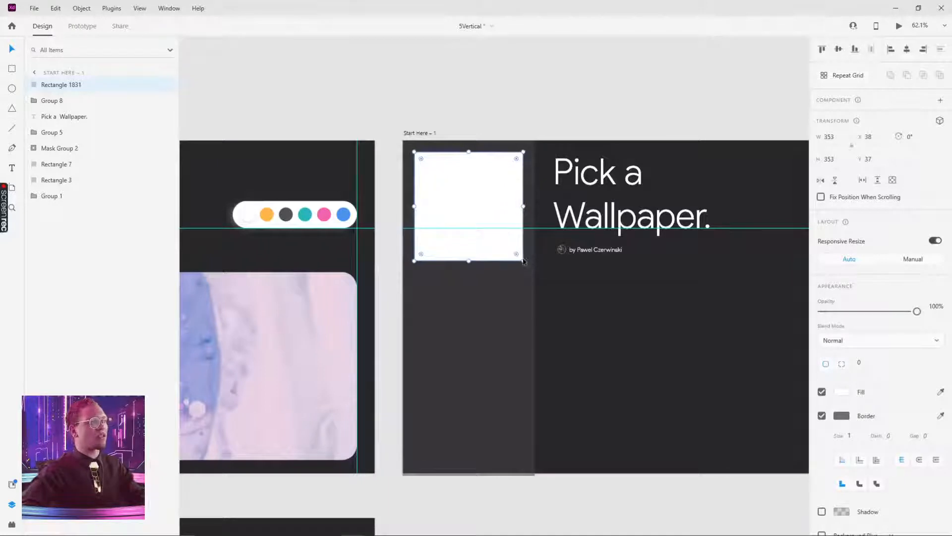
left_click_drag(523, 262, 499, 247)
key("ctrl+z")
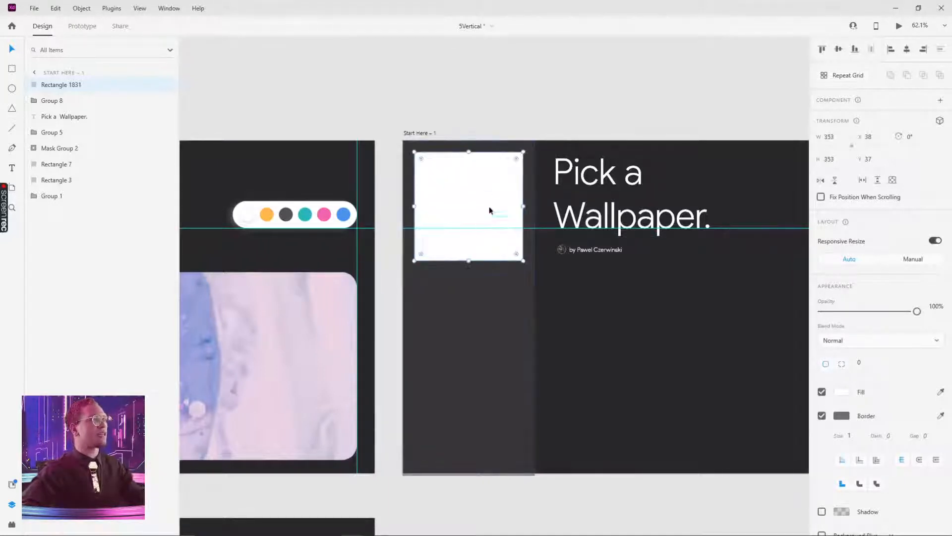
Move the white square up to X 38, Y 29, keeping it centred across the sidebar.
left_click(476, 309)
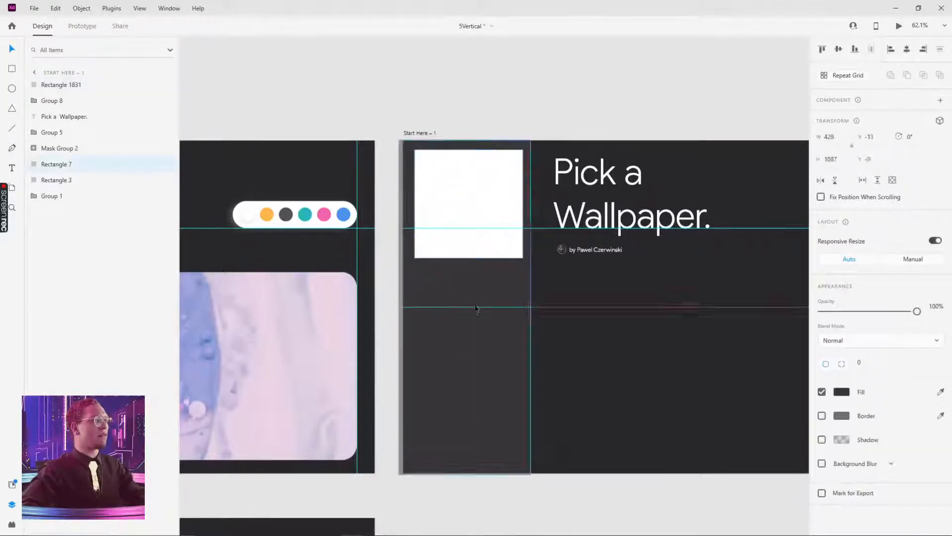
left_click_drag(476, 307, 482, 305)
left_click_drag(468, 185, 471, 187)
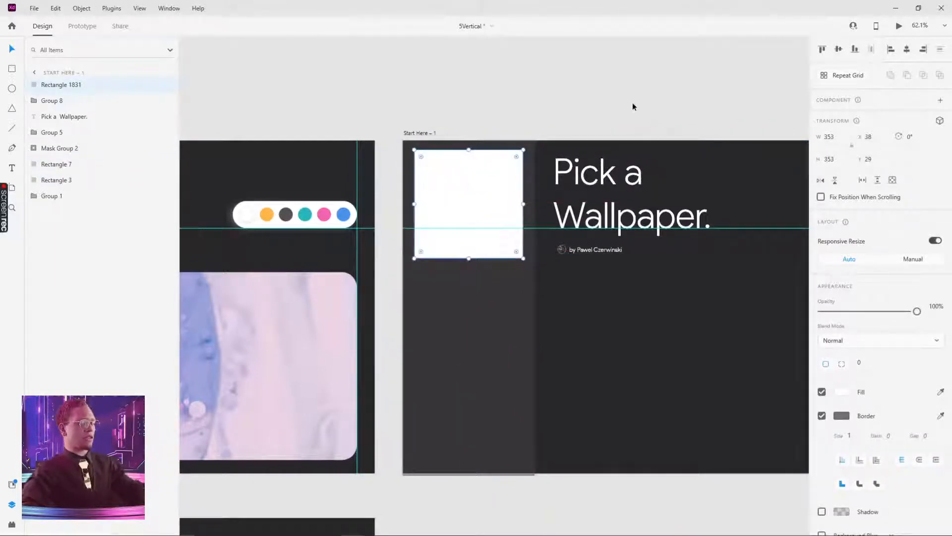
Turn the white square into a repeat grid and extend it downward to four squares, about 1475 px high.
key("ctrl+r")
scroll(496, 253, "down", 3)
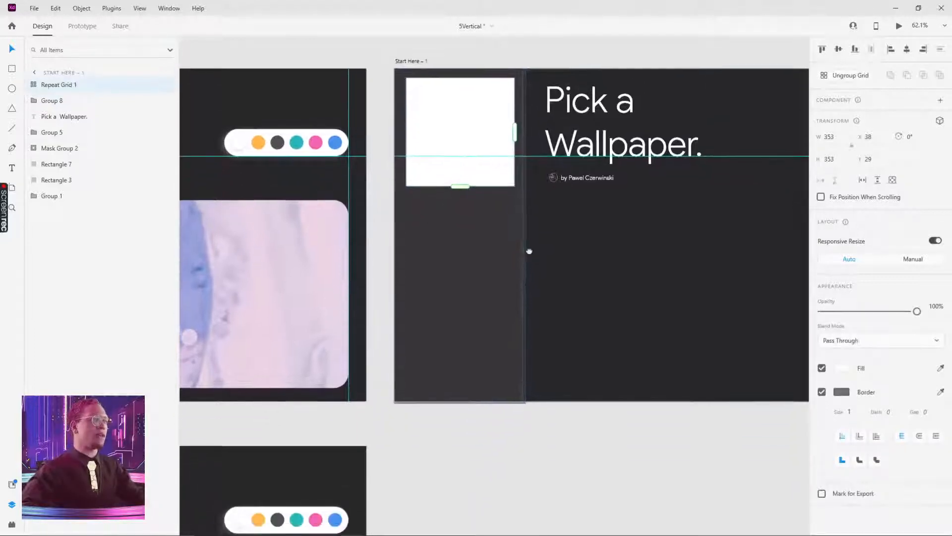
left_click_drag(461, 176, 485, 441)
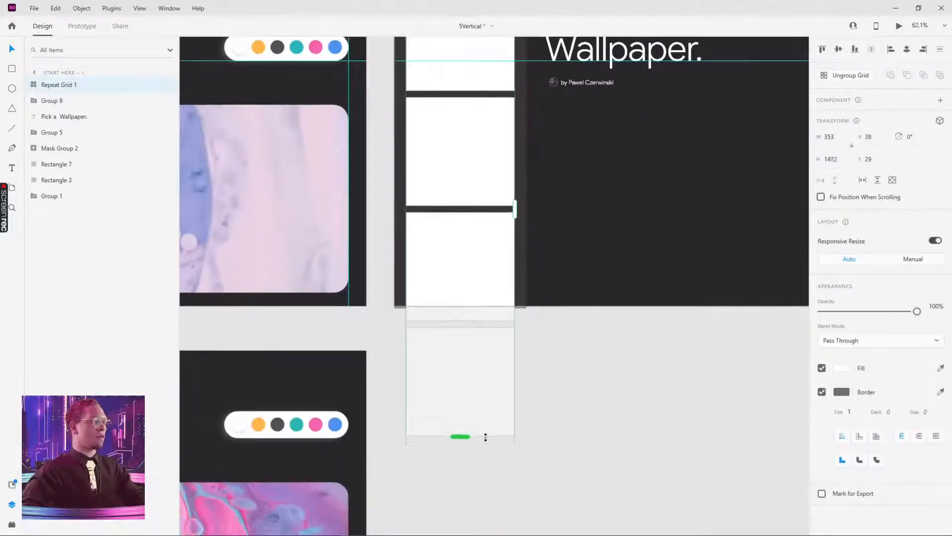
left_click(622, 396)
Examine the repeat grid on the Start Here – 1 artboard, the rectangle inside it, and the challenge board's asset photos.
scroll(510, 149, "up", 6)
scroll(510, 149, "left", 3)
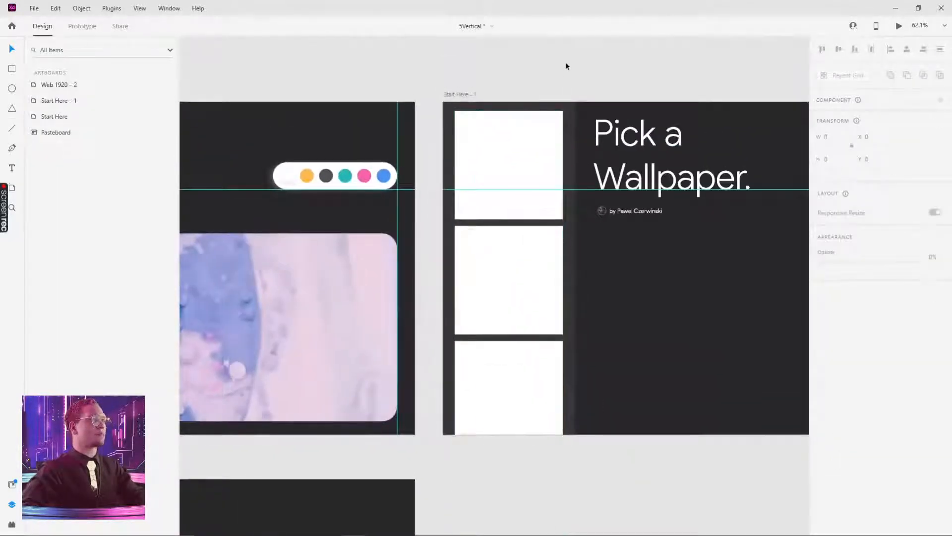
left_click(512, 196)
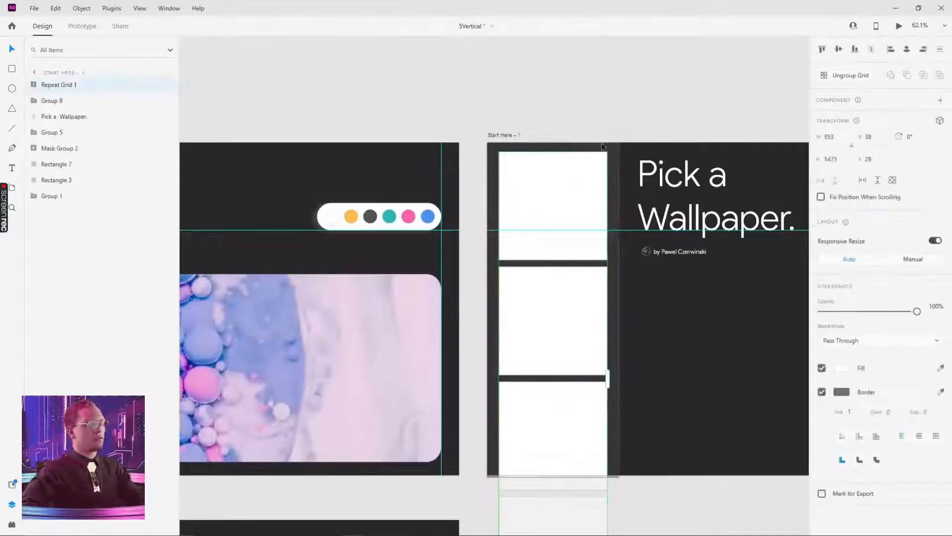
scroll(535, 91, "left", 3)
scroll(543, 78, "down", 3)
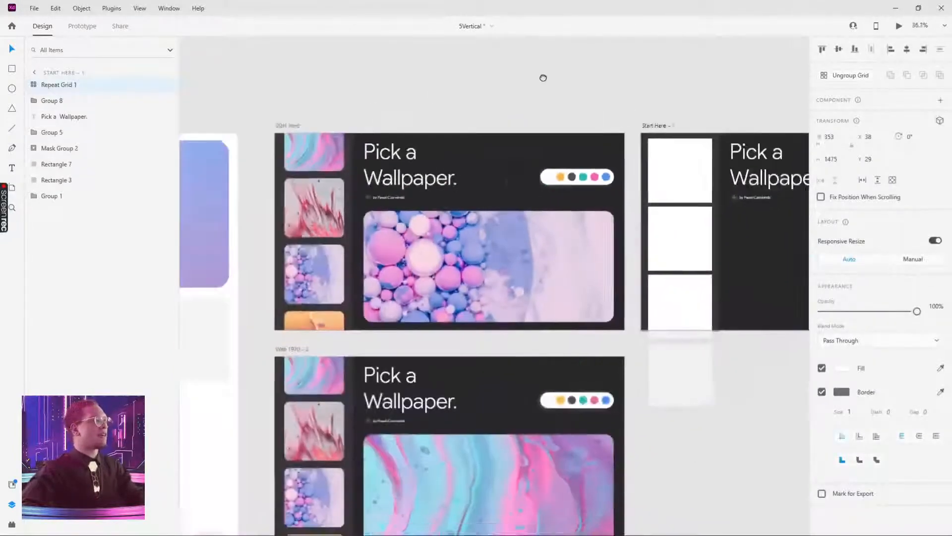
scroll(543, 78, "down", 5)
scroll(496, 149, "left", 3)
scroll(389, 207, "right", 3)
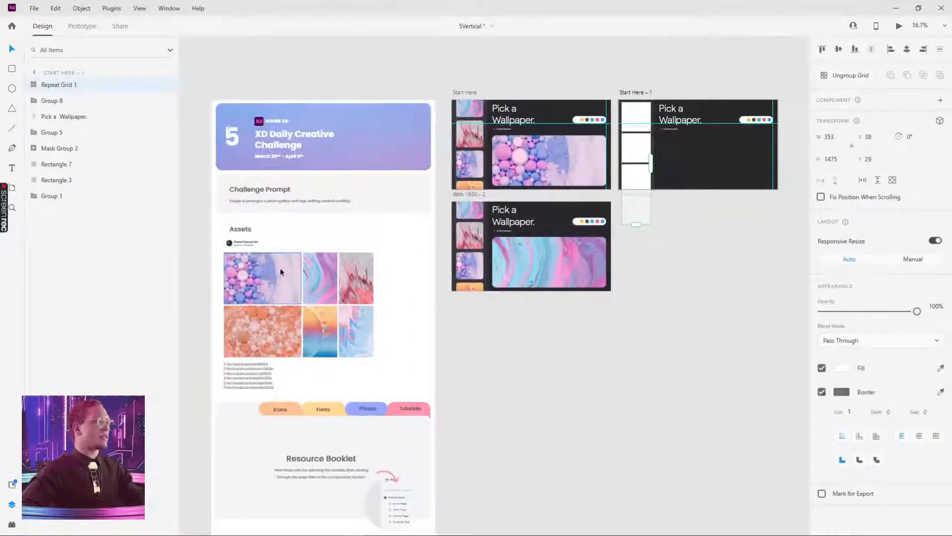
left_click(708, 242)
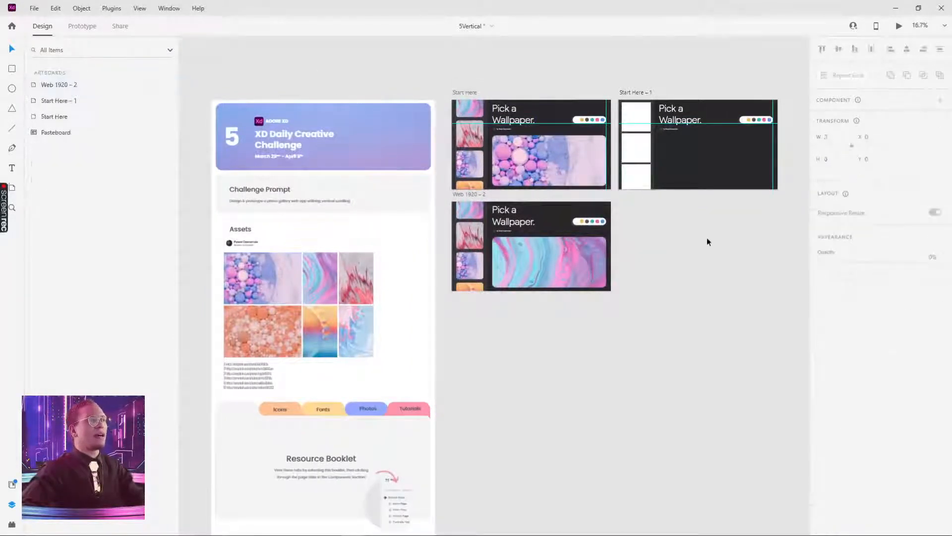
scroll(557, 248, "up", 8)
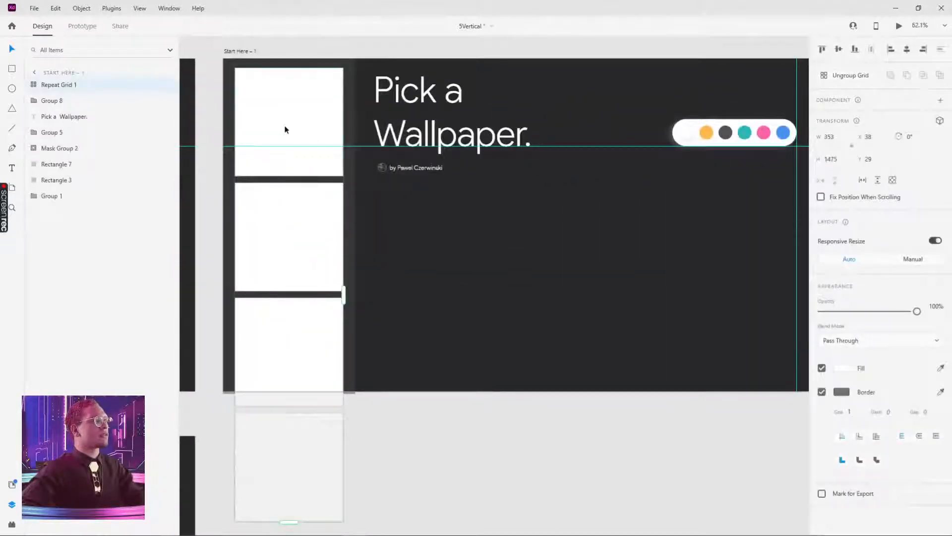
double_click(285, 130)
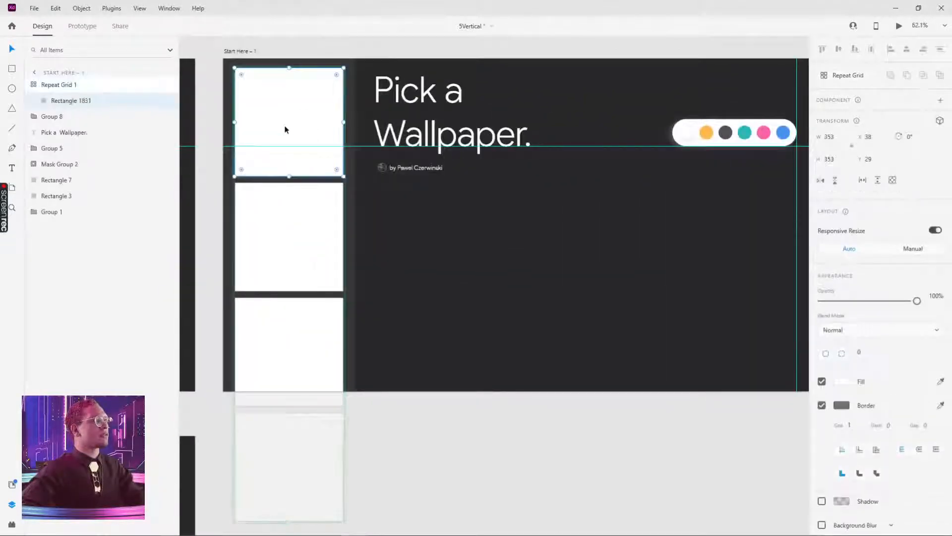
key("Escape")
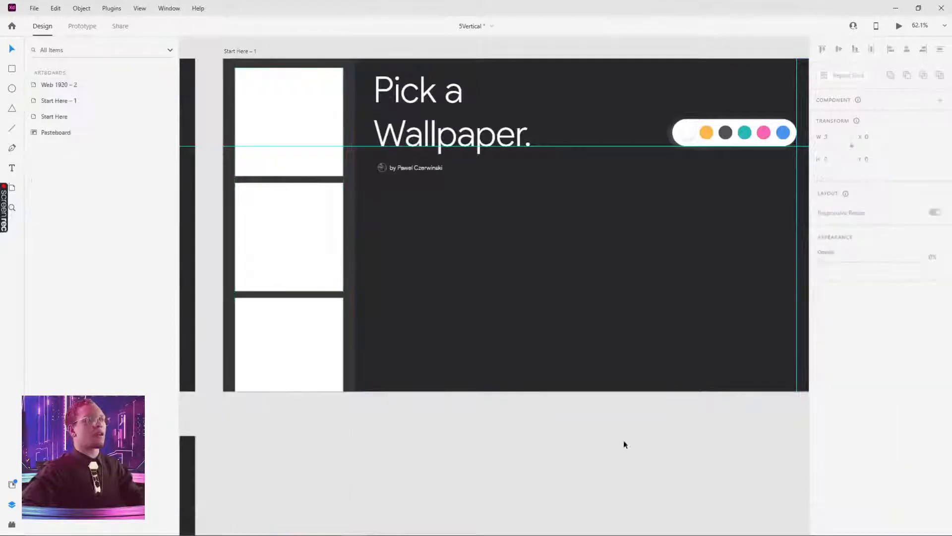
scroll(623, 442, "left", 5)
scroll(663, 425, "up", 2)
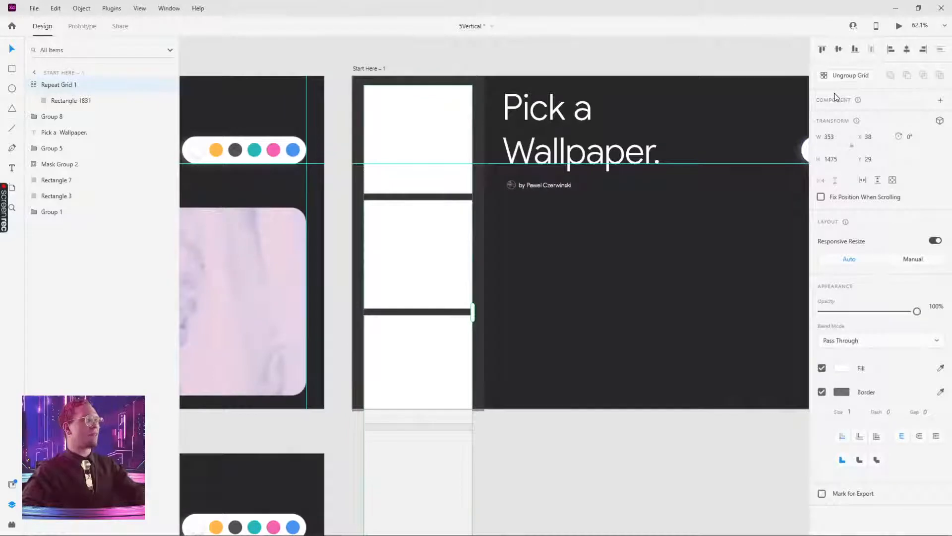
key("alt+z")
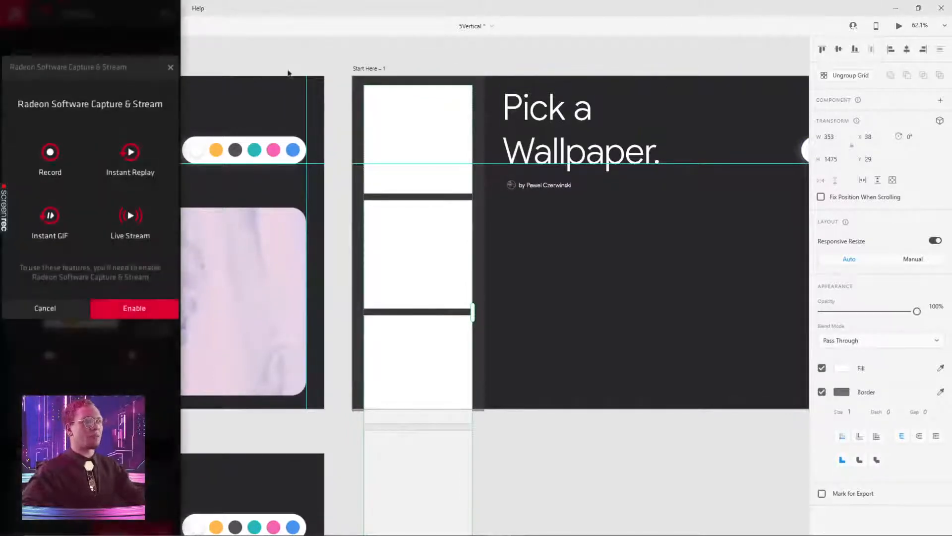
left_click(171, 68)
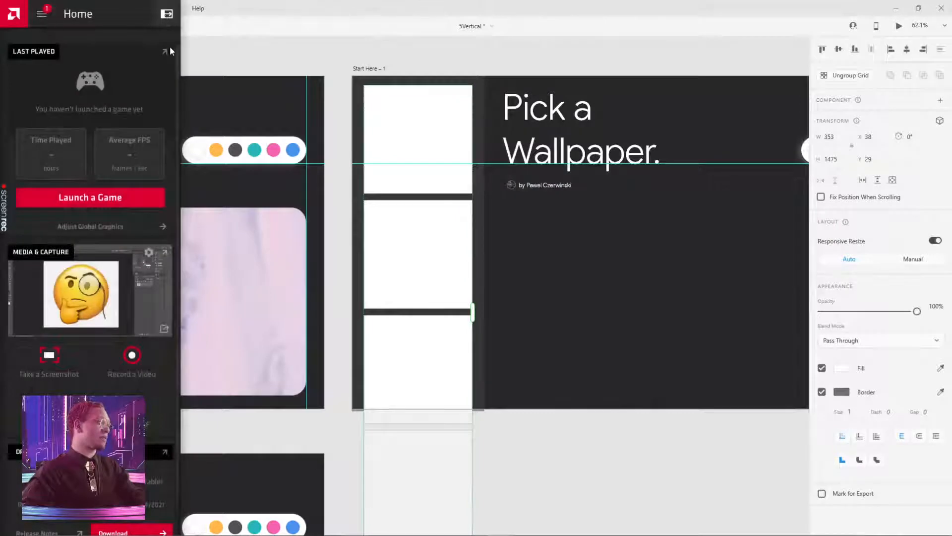
left_click(166, 15)
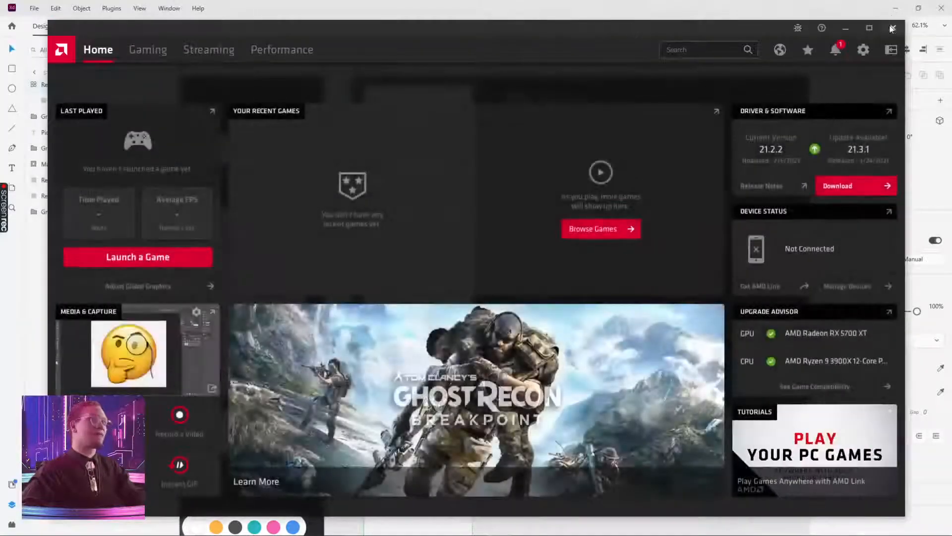
key("Escape")
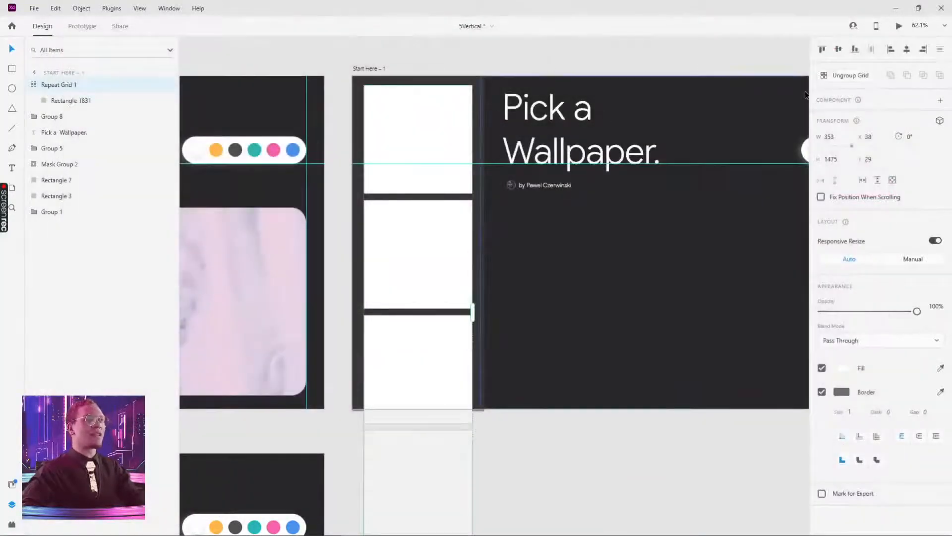
Ungroup the repeat grid in the sidebar into four separate squares.
left_click(850, 79)
left_click(591, 50)
left_click(403, 141)
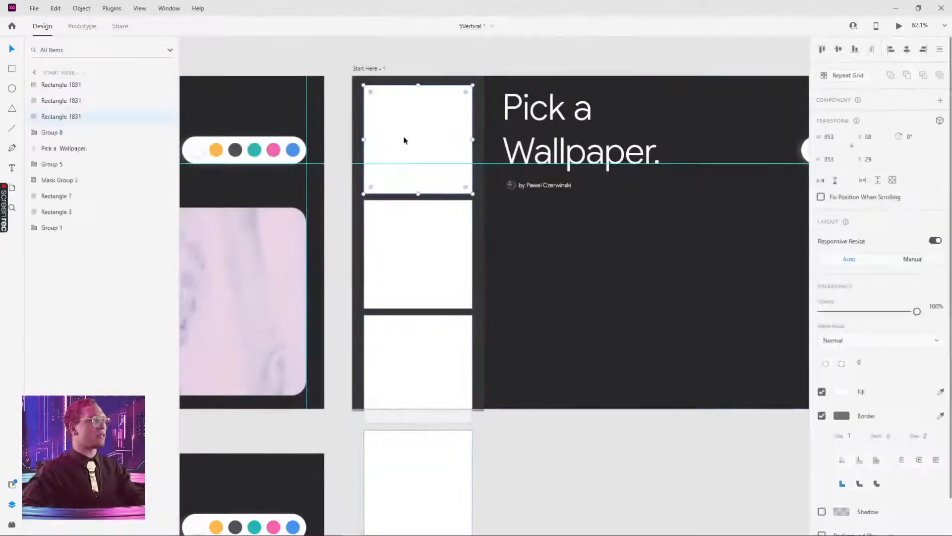
Round the corners of all four white squares with a radius of 20.
left_click(447, 453)
scroll(619, 361, "down", 3)
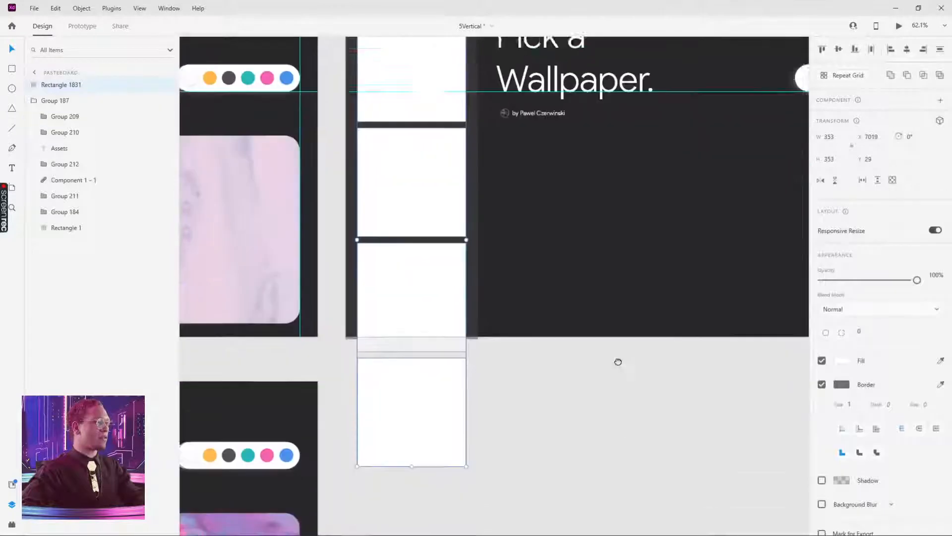
scroll(638, 398, "right", 4)
left_click(862, 331)
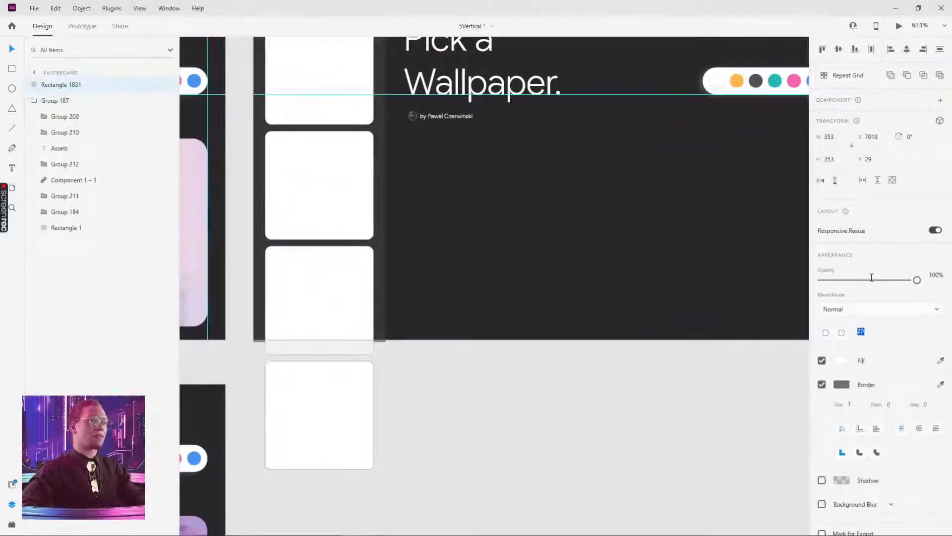
left_click(550, 399)
Remove the border from all four rounded white squares in the thumbnail column.
scroll(506, 303, "up", 3)
left_click(382, 269)
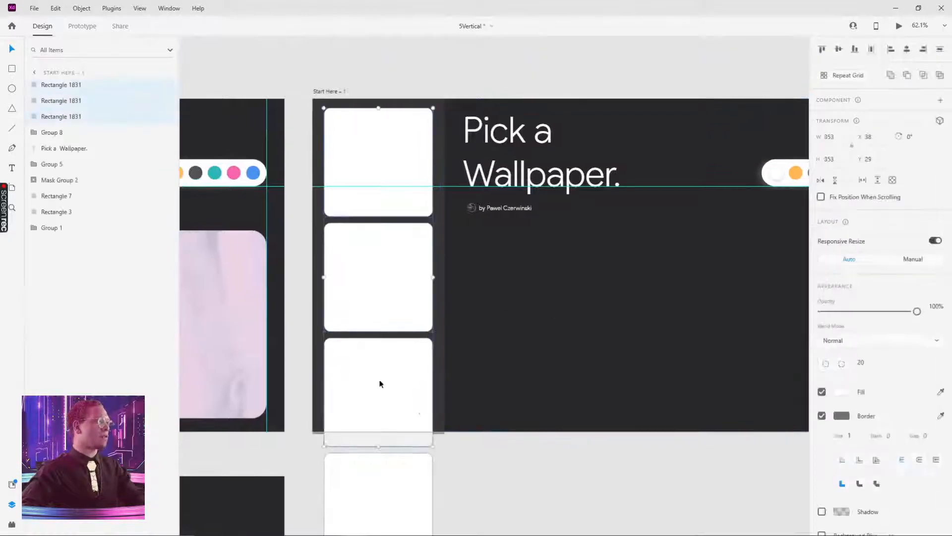
scroll(392, 358, "down", 3)
left_click(411, 329)
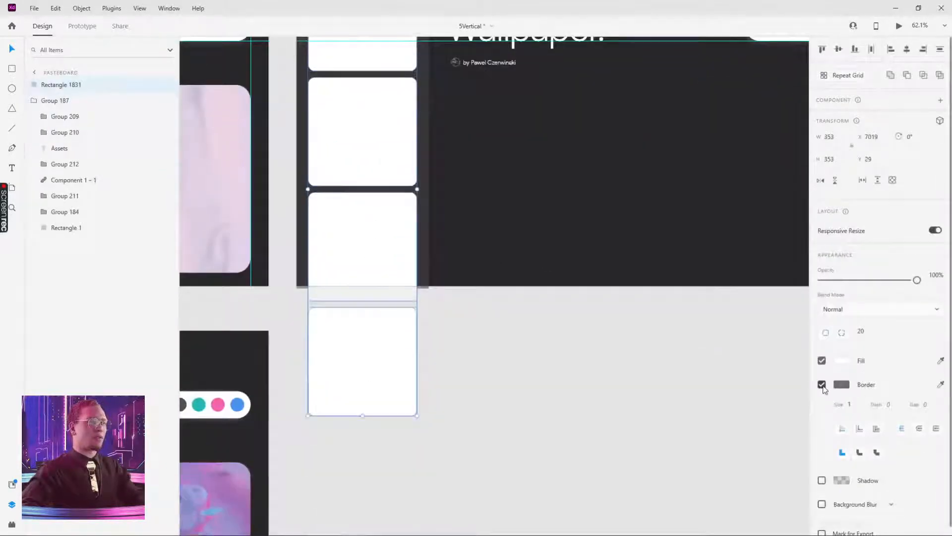
left_click(821, 384)
left_click(595, 368)
left_click(373, 231)
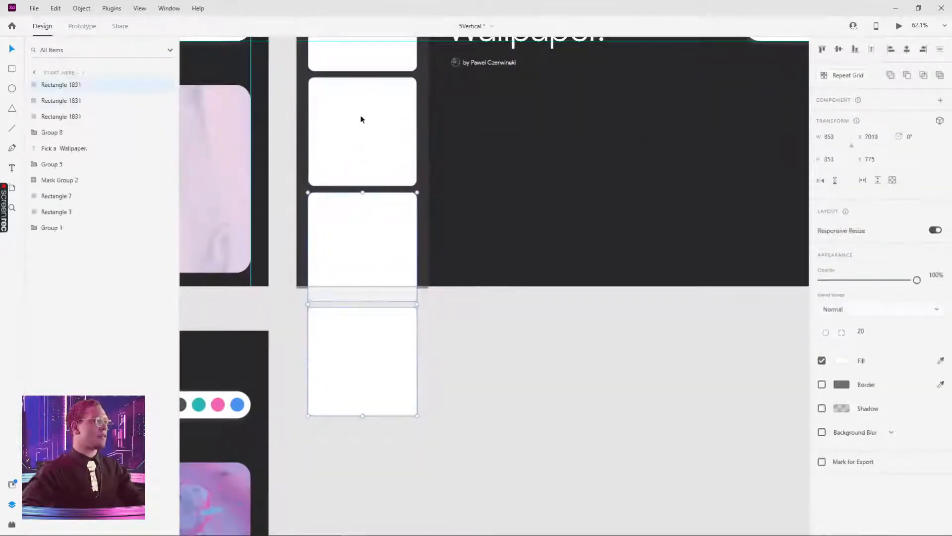
scroll(507, 134, "up", 2)
left_click(444, 76)
scroll(557, 182, "up", 1)
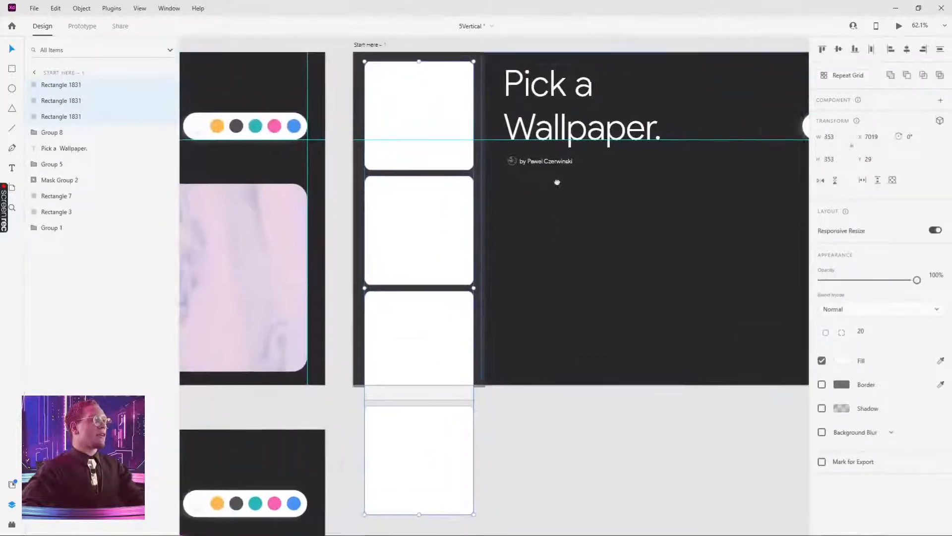
scroll(557, 182, "up", 1)
left_click(588, 430)
Pick the pink and blue marbled photo inside the challenge board's Assets group as the source for the first thumbnail.
scroll(536, 367, "down", 3)
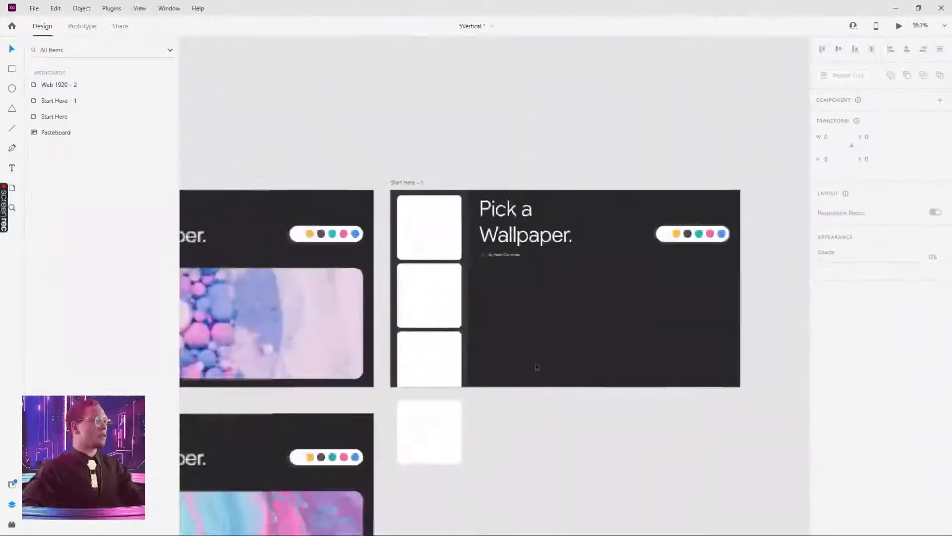
left_click_drag(467, 422, 697, 260)
left_click_drag(298, 278, 617, 306)
left_click_drag(239, 272, 516, 98)
left_click_drag(566, 304, 379, 259)
double_click(379, 213)
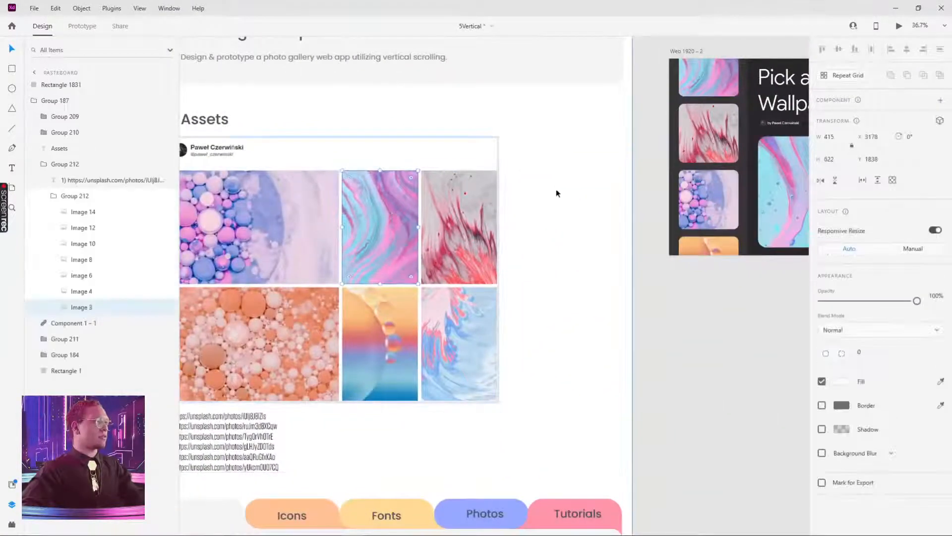
Apply the marbled photo's appearance to the uppermost square in the Start Here – 1 thumbnail column.
left_click_drag(575, 185, 235, 286)
left_click_drag(734, 224, 402, 285)
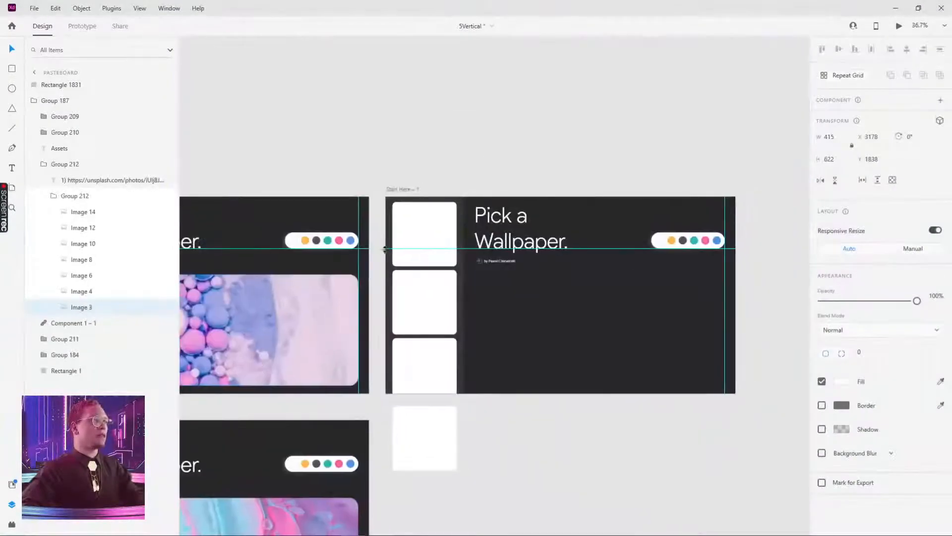
left_click(420, 220)
key("ctrl+v")
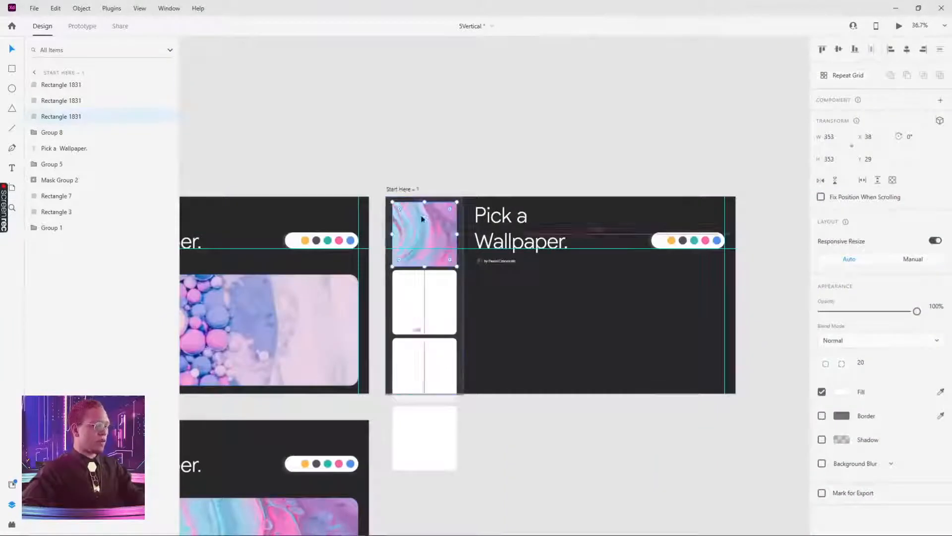
left_click(594, 438)
left_click_drag(515, 461, 573, 398)
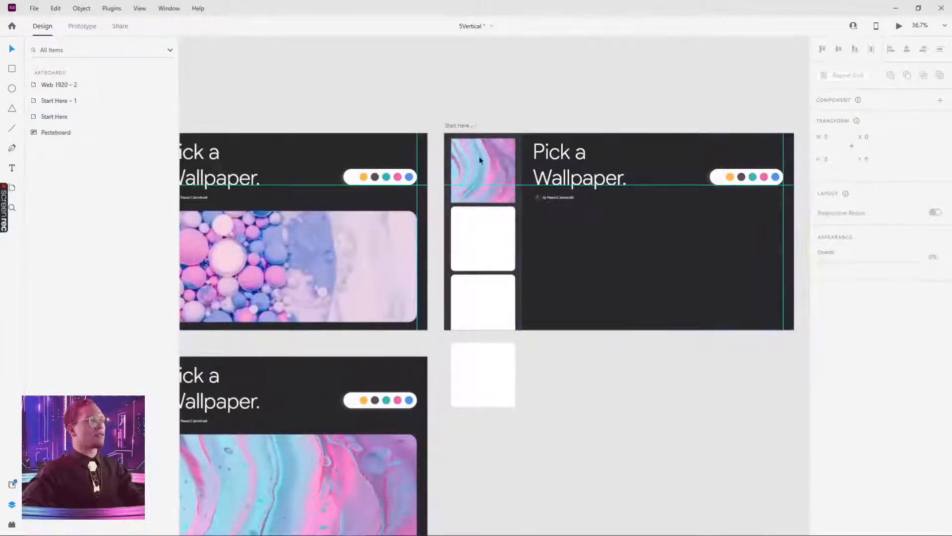
Set the corner radius of the marbled photo thumbnail to 20, matching the white squares.
scroll(493, 167, "up", 5)
scroll(493, 168, "up", 1)
left_click(390, 130)
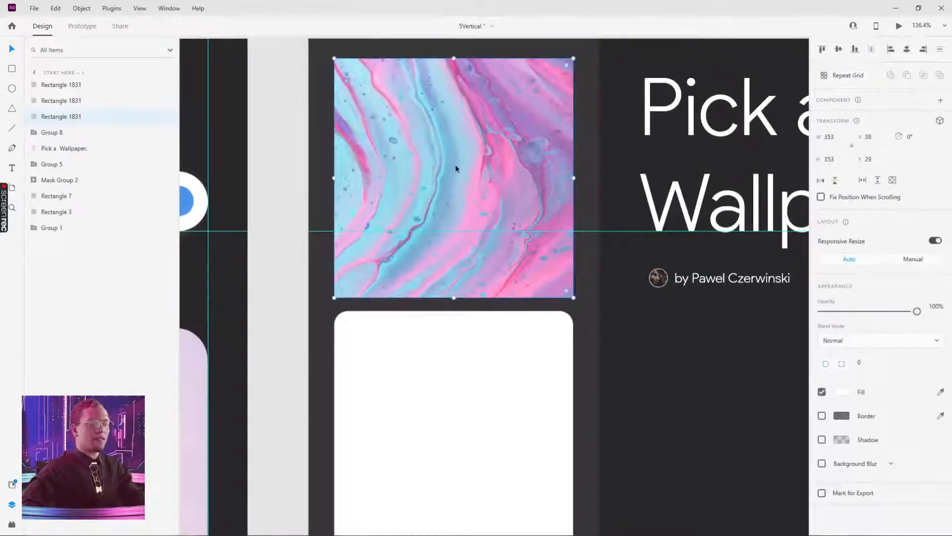
left_click(509, 336)
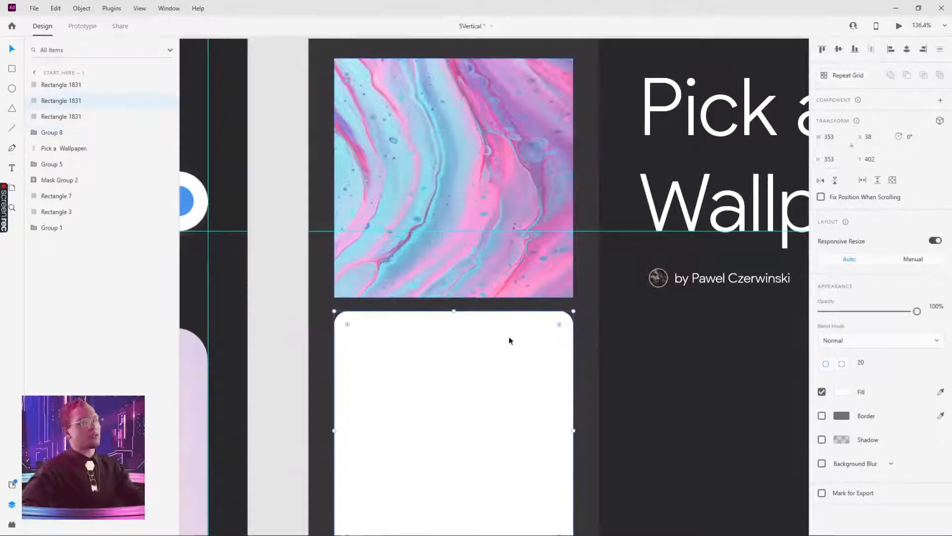
left_click(524, 258)
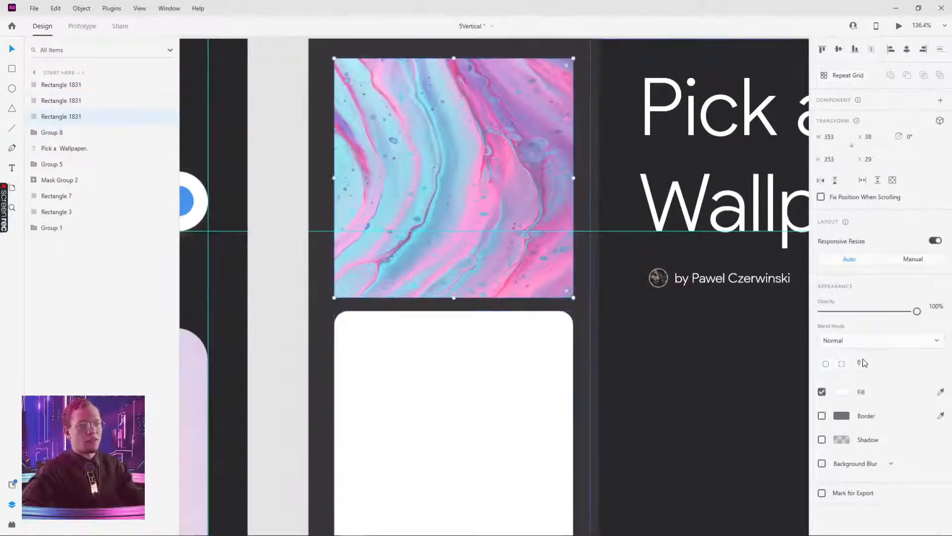
type("20")
key("Return")
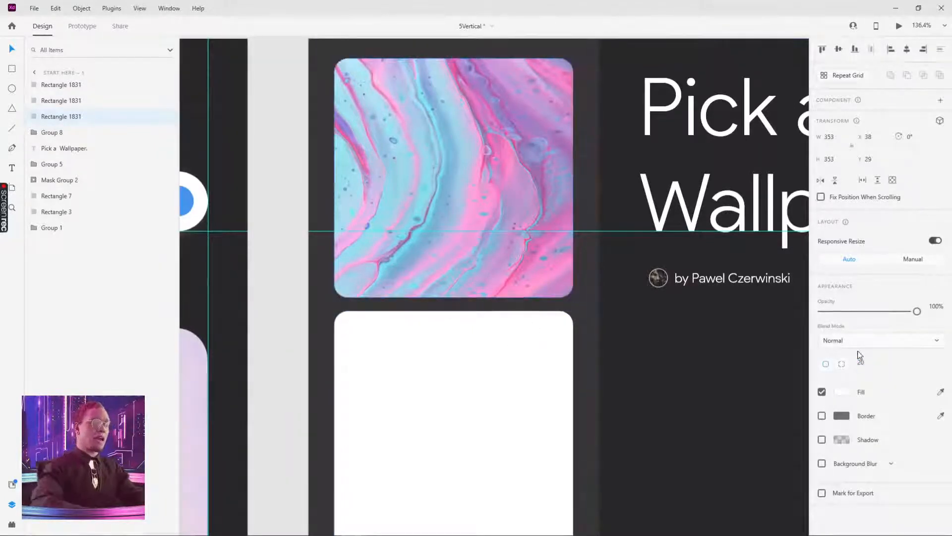
left_click(678, 395)
Give the second square in the Start Here – 1 thumbnail column the appearance of the purple bubbles photo from the Assets group.
scroll(677, 396, "down", 3)
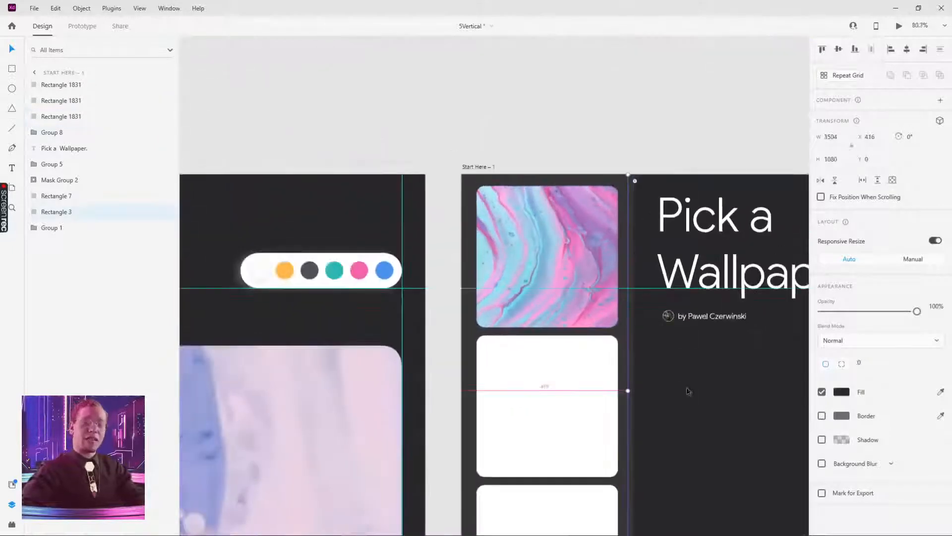
left_click_drag(687, 392, 618, 306)
scroll(591, 366, "down", 1)
left_click(445, 270)
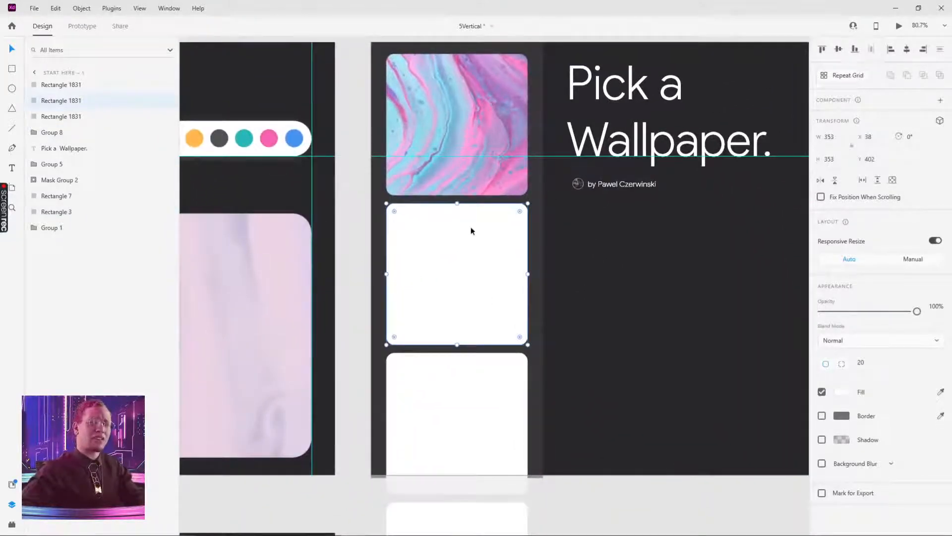
scroll(496, 273, "down", 4)
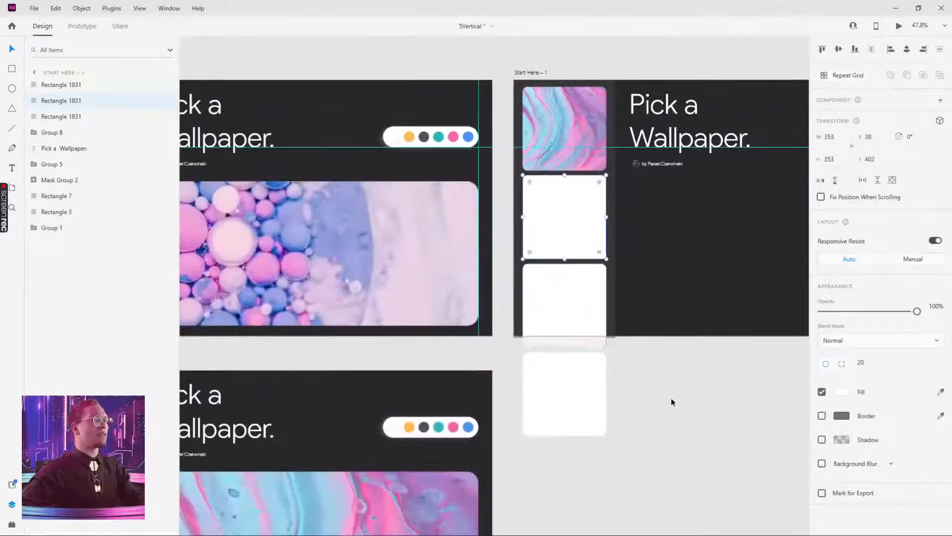
left_click(634, 396)
scroll(633, 396, "down", 3)
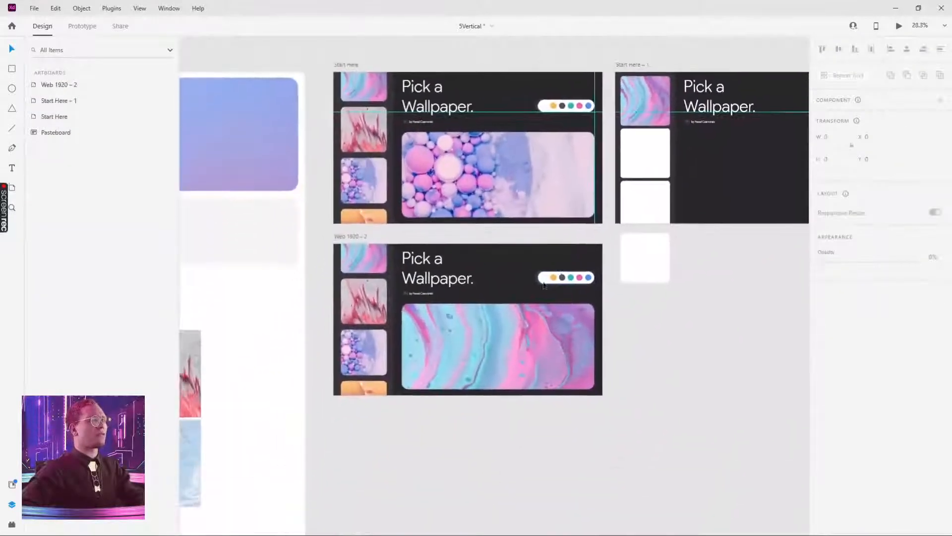
left_click_drag(314, 315, 484, 252)
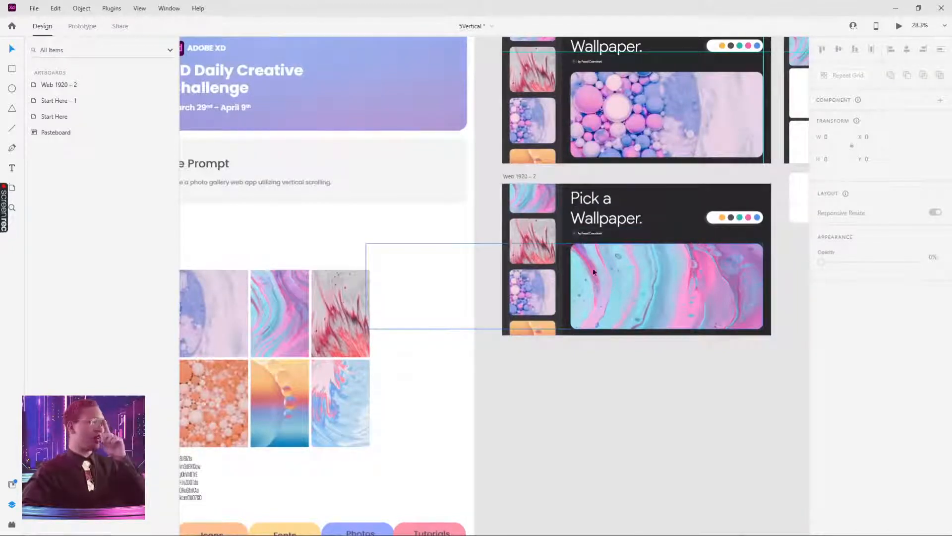
scroll(640, 202, "up", 3)
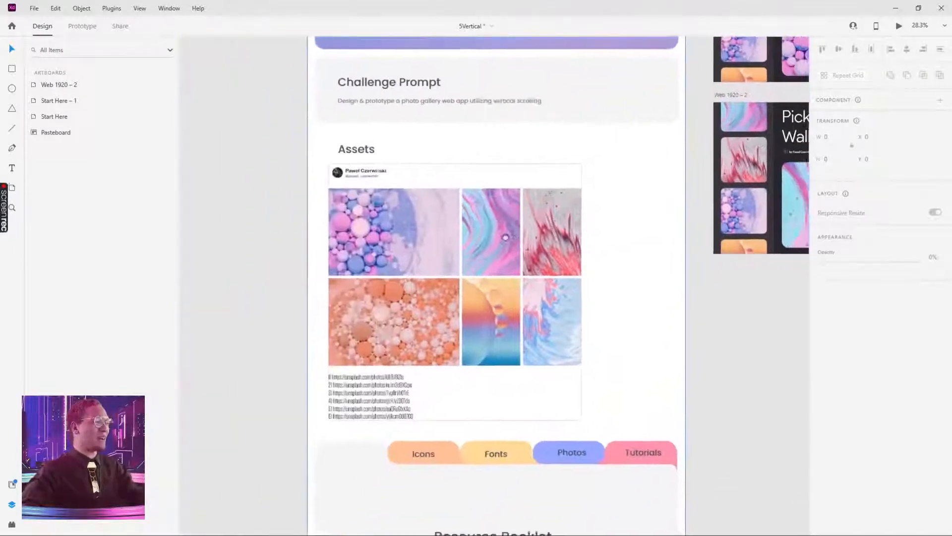
scroll(505, 237, "right", 2)
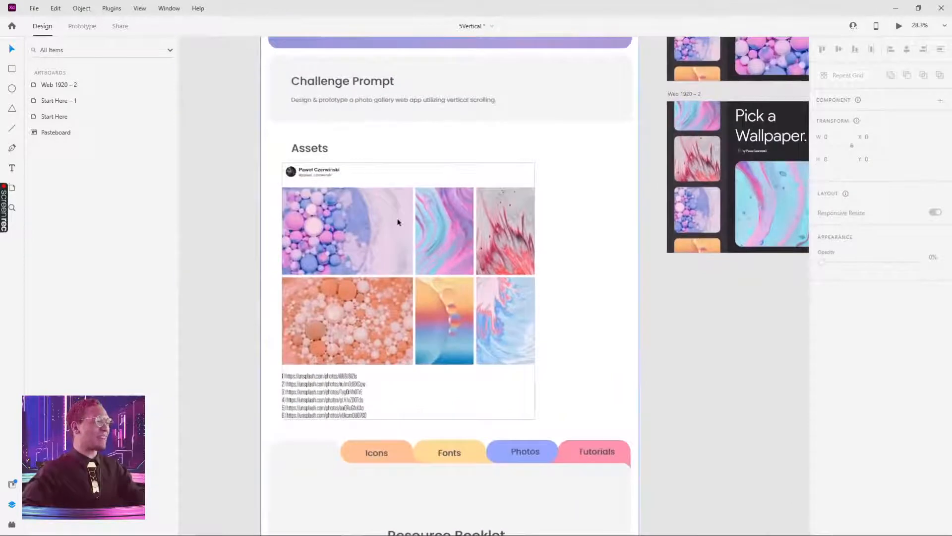
left_click(362, 229, "ctrl")
scroll(371, 231, "down", 5)
scroll(371, 230, "right", 10)
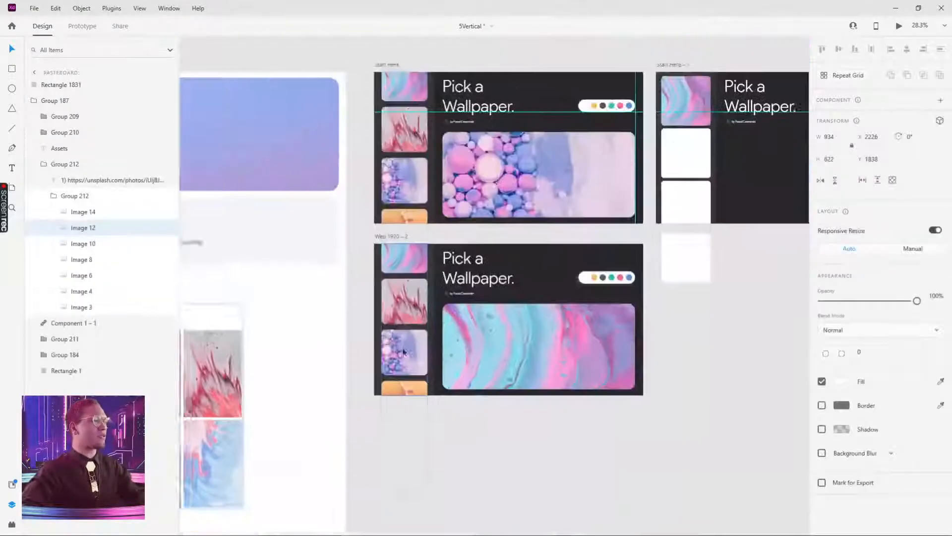
left_click(502, 261)
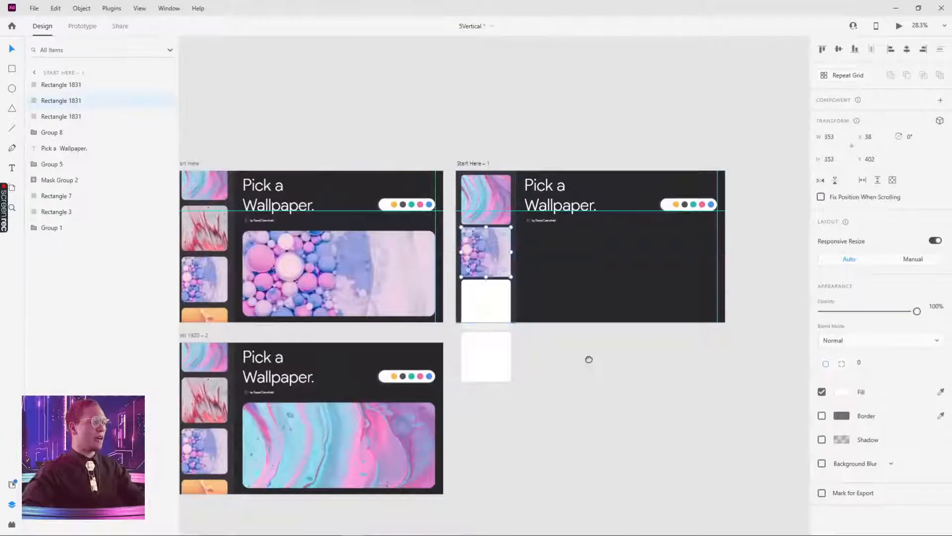
Apply the orange and blue gradient photo's appearance from the Assets group to the third thumbnail square.
scroll(564, 374, "left", 10)
scroll(563, 374, "down", 5)
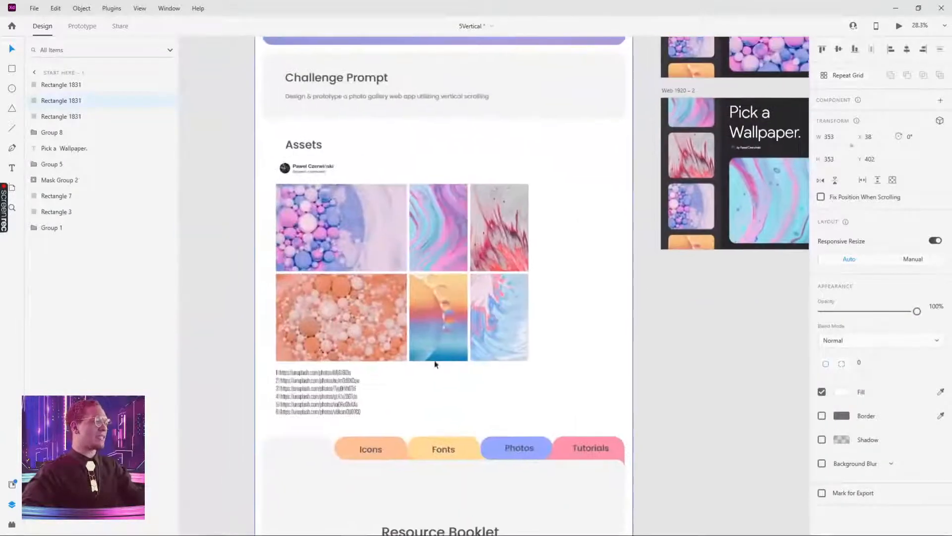
left_click(443, 293)
scroll(582, 302, "right", 10)
scroll(582, 301, "up", 3)
left_click(474, 206)
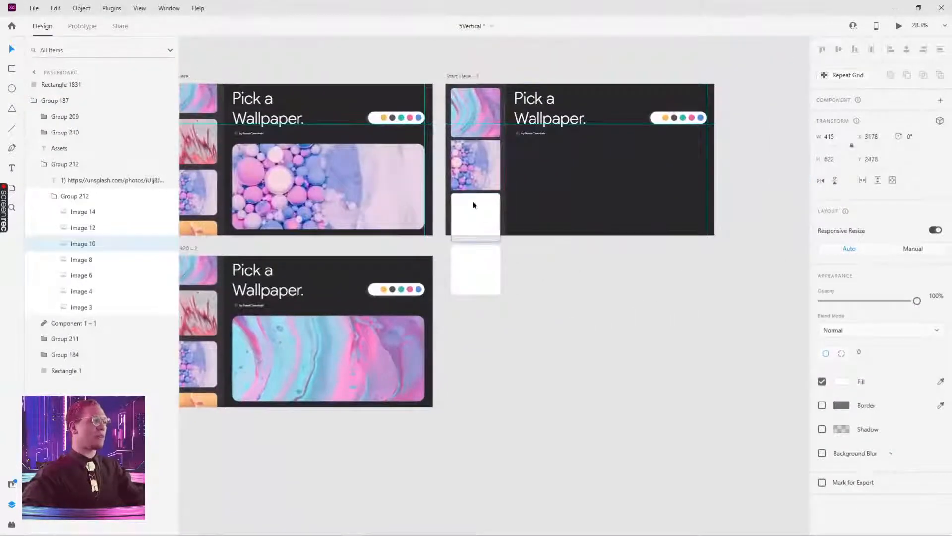
key("ctrl+v")
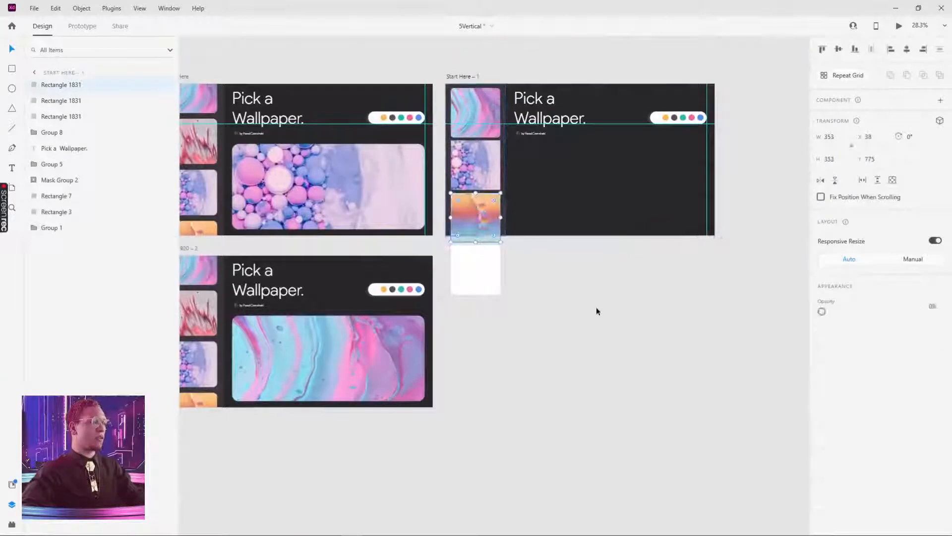
Apply the light blue and pink marbled photo's appearance from the Assets group to the fourth square below the artboard.
left_click(557, 325)
scroll(557, 326, "left", 4)
scroll(546, 338, "down", 2)
scroll(540, 352, "left", 5)
scroll(552, 350, "down", 2)
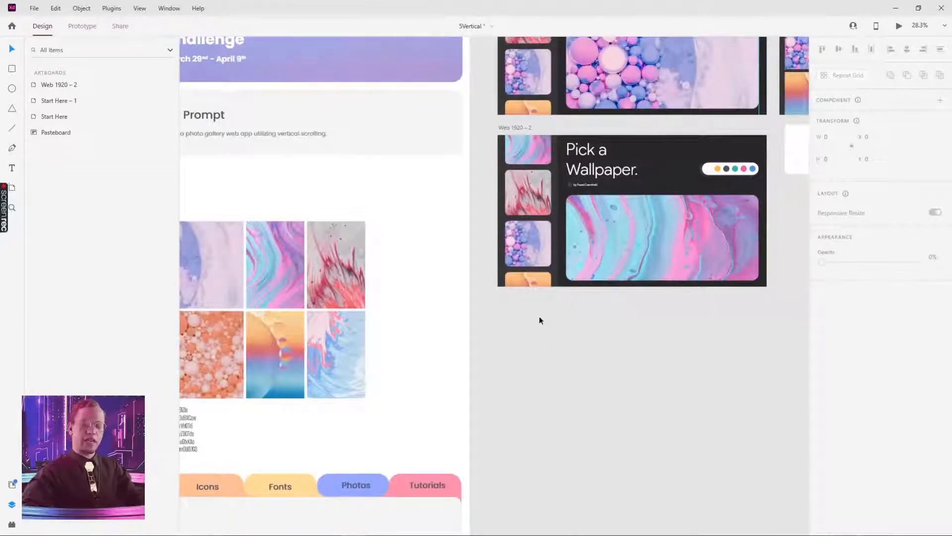
scroll(540, 318, "left", 5)
scroll(540, 318, "down", 2)
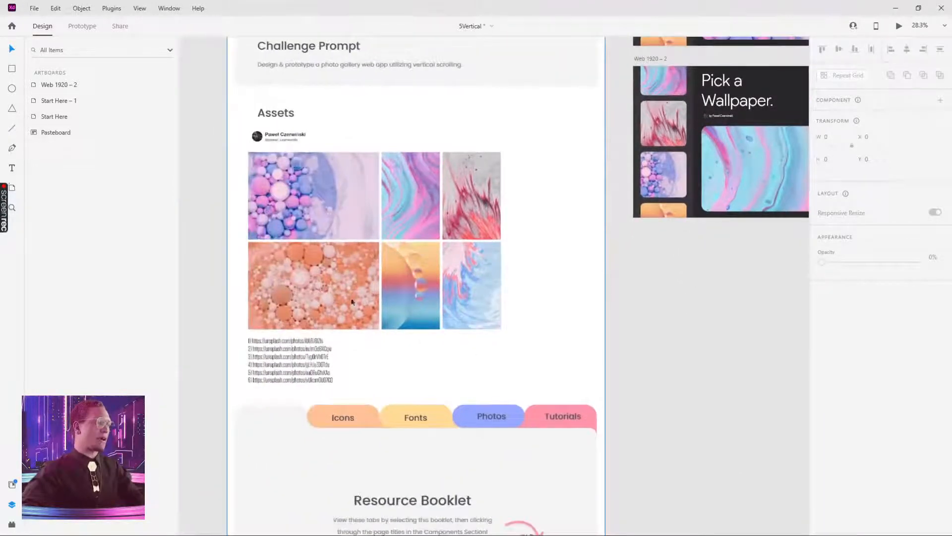
left_click(476, 266)
left_click_drag(646, 326, 458, 385)
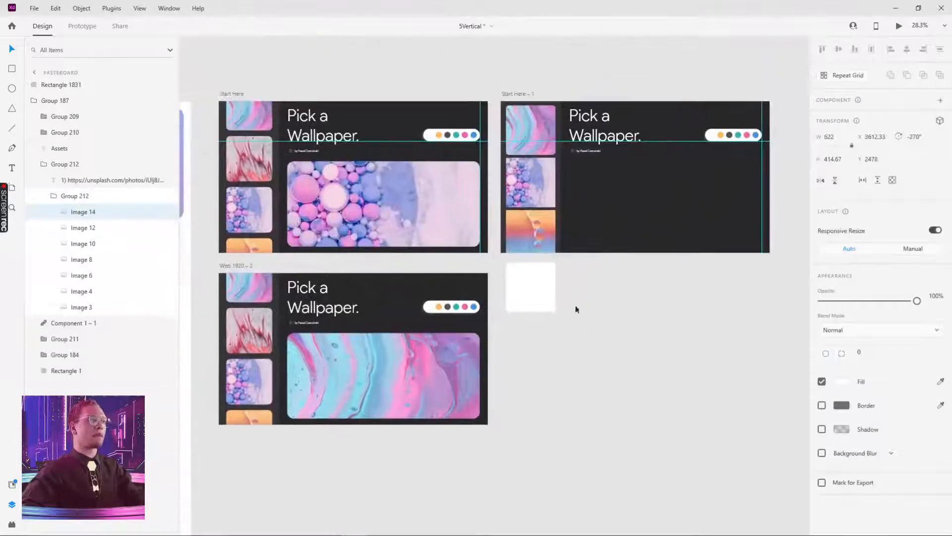
left_click(526, 272)
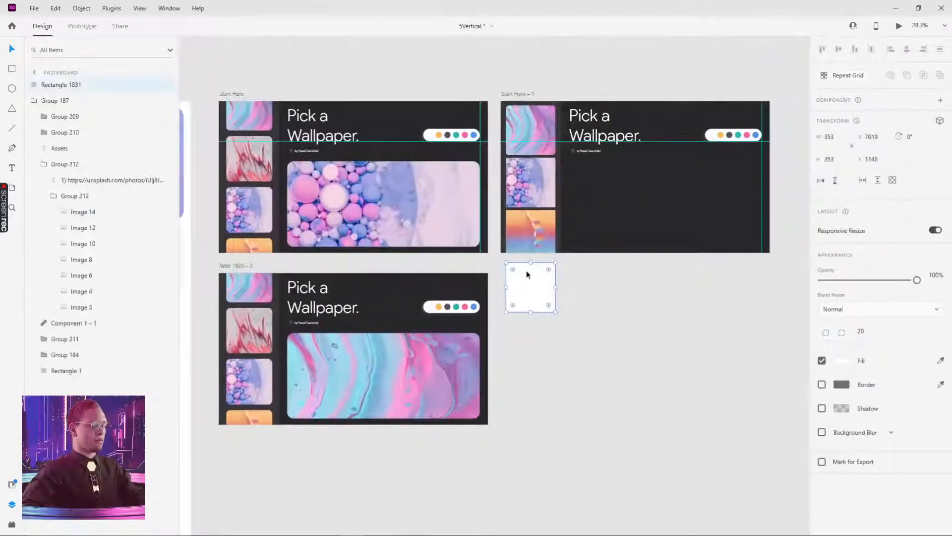
key("ctrl+v")
left_click(635, 278)
Try to group the four photo thumbnails of the Start Here – 1 column.
scroll(546, 322, "up", 2)
scroll(546, 322, "right", 1)
left_click(496, 362)
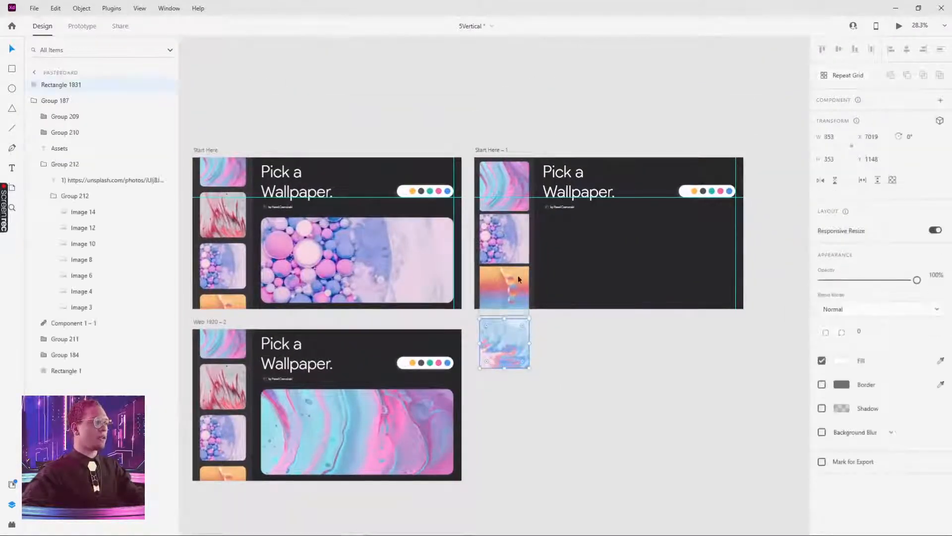
left_click(518, 278, "shift")
left_click(516, 237, "shift")
left_click(513, 186, "shift")
key("ctrl+g")
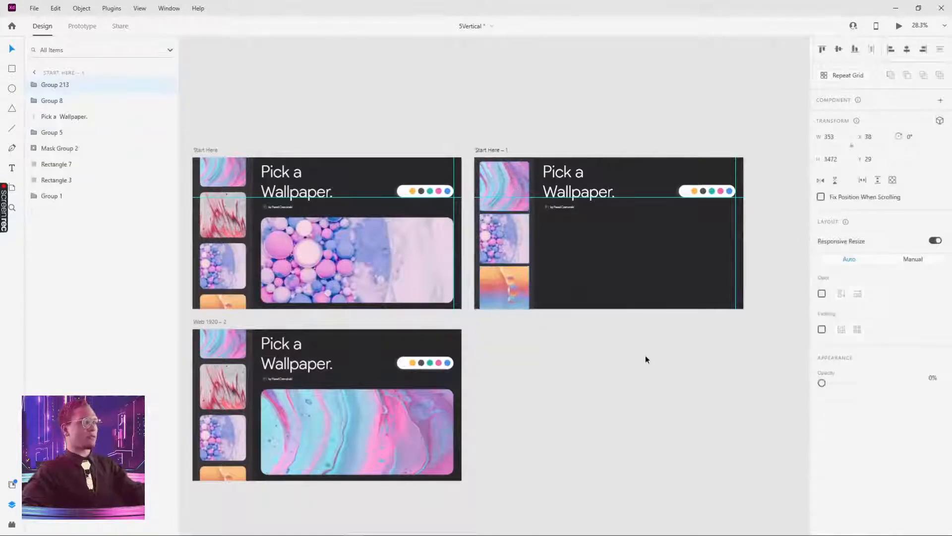
left_click(645, 355)
scroll(567, 311, "up", 3)
key("ctrl+z")
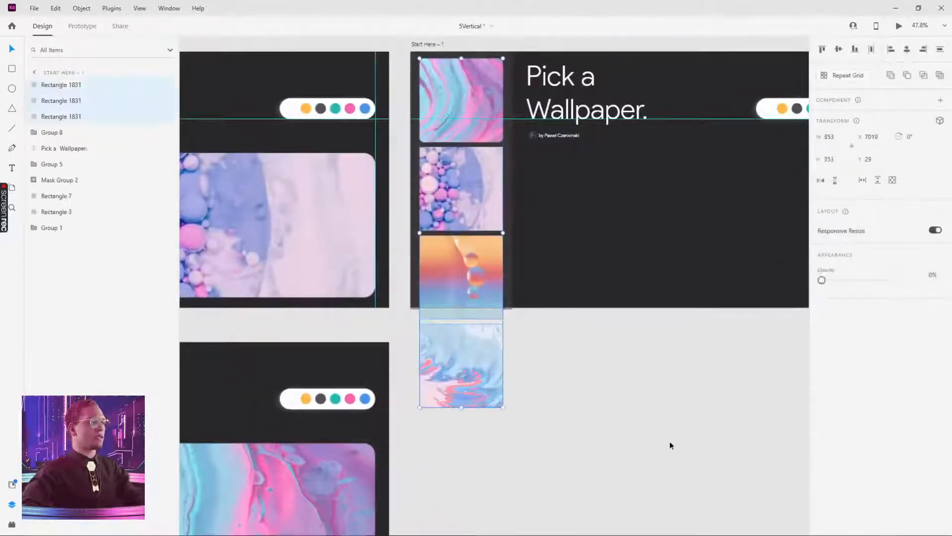
left_click(669, 444)
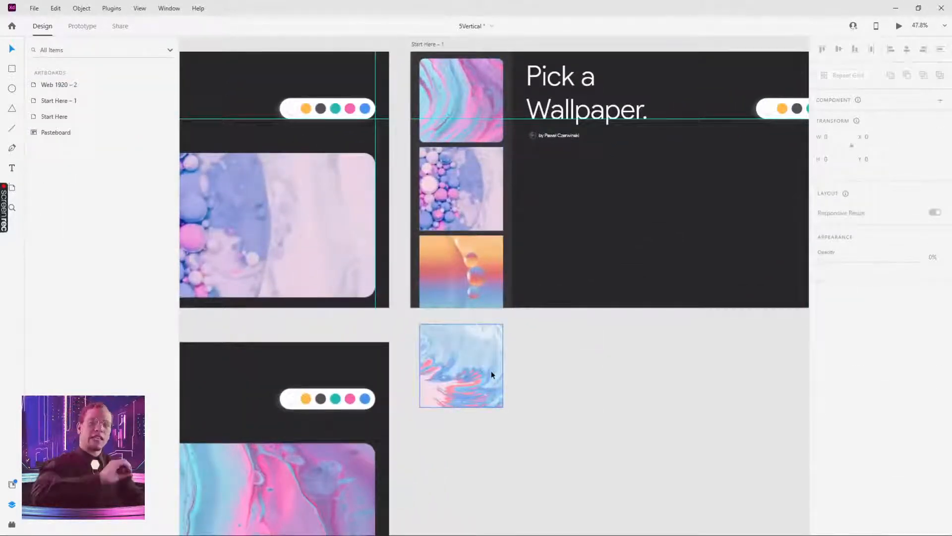
left_click(458, 363)
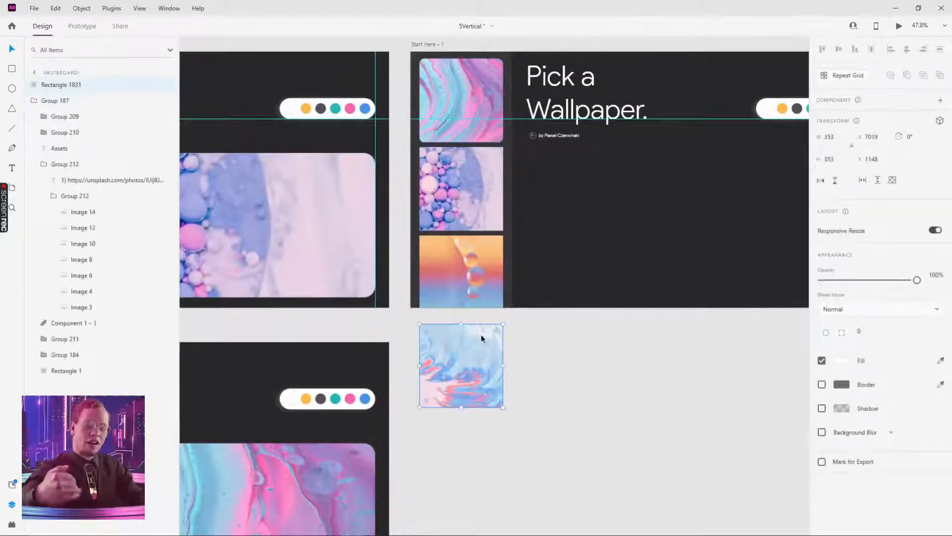
left_click(467, 279, "shift")
left_click(458, 94, "shift")
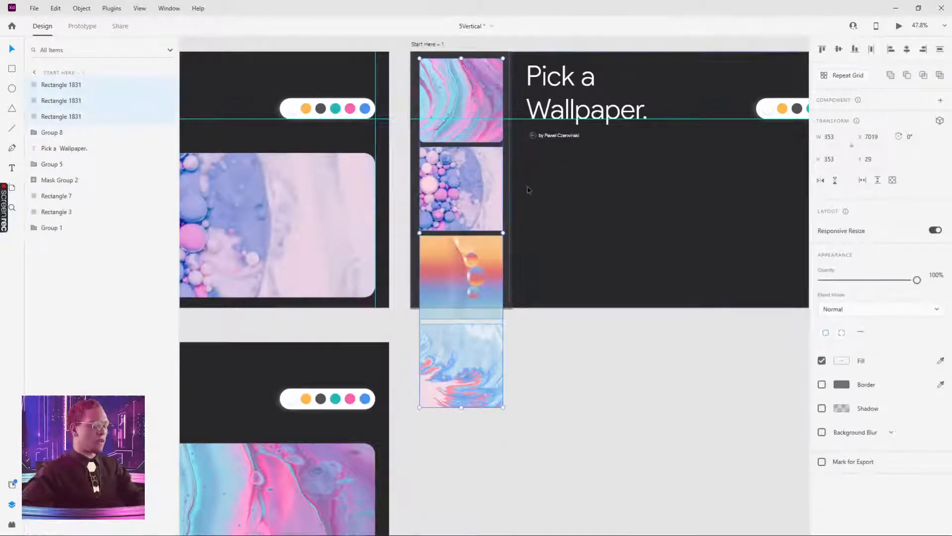
left_click(530, 218)
Set the corner radius of the bubbles, gradient and light blue marbled thumbnails to 20.
left_click(466, 208)
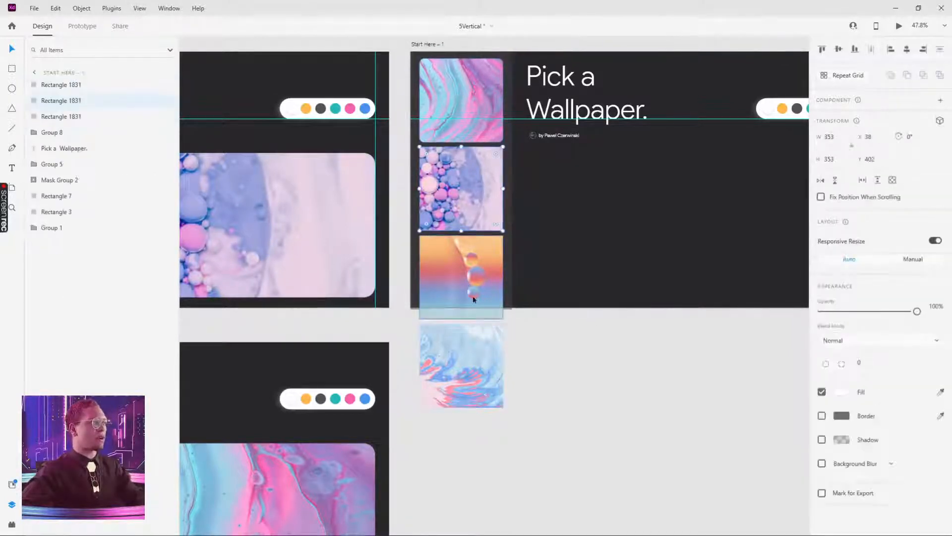
left_click(471, 328, "shift")
left_click(861, 332)
type("20")
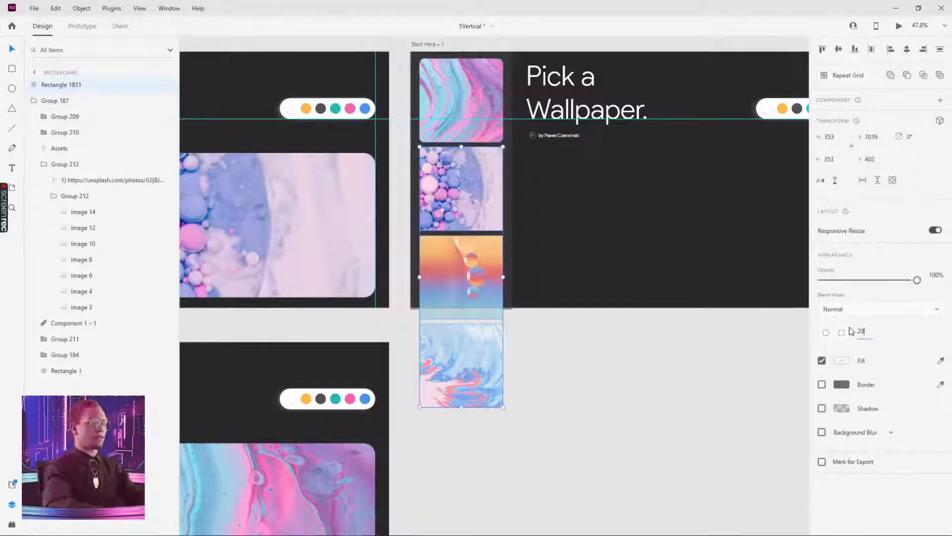
key("Return")
left_click(536, 379)
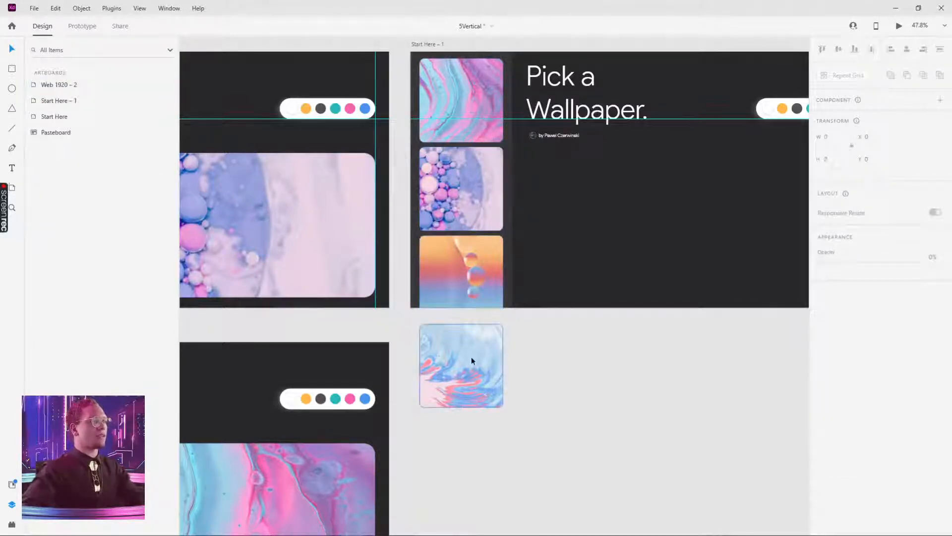
Group all four rounded photo thumbnails of the column into one object on the Start Here – 1 artboard.
left_click_drag(510, 350, 466, 107)
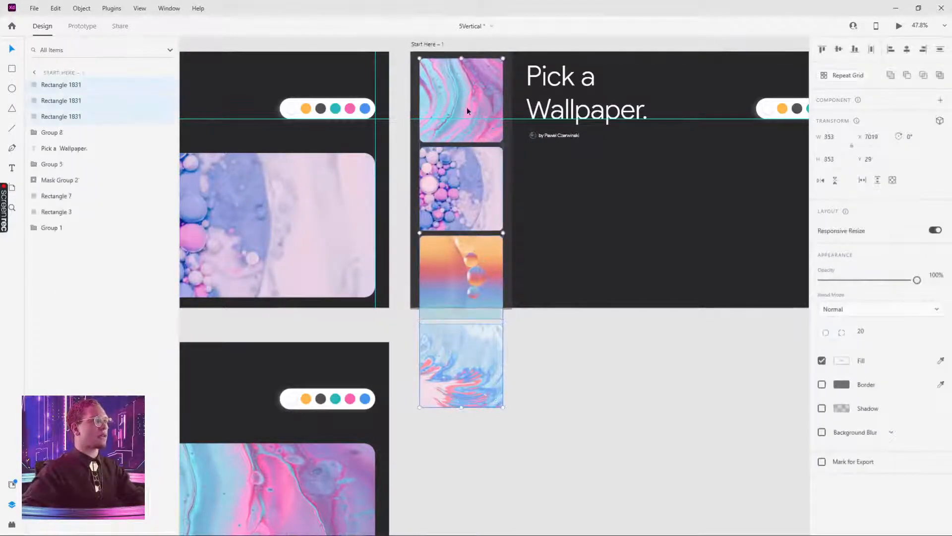
left_click(604, 375)
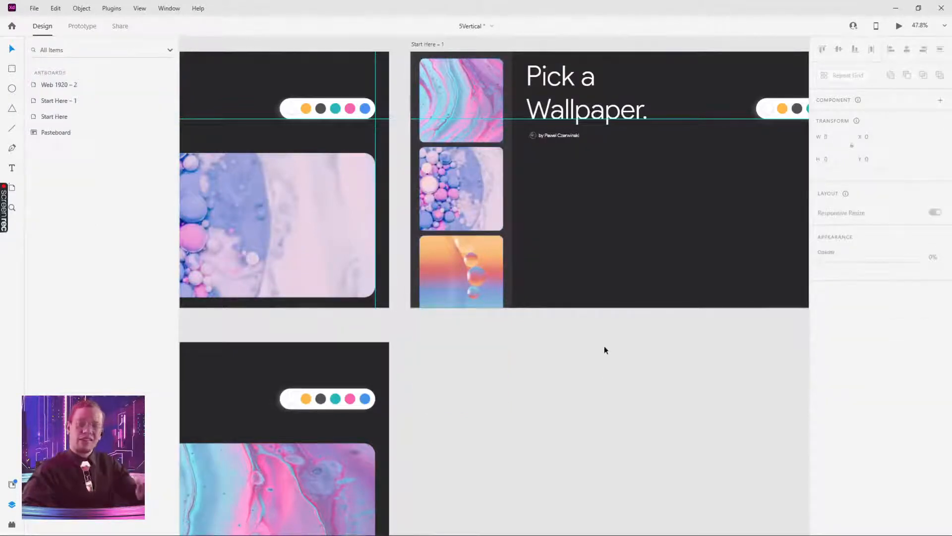
left_click(475, 189)
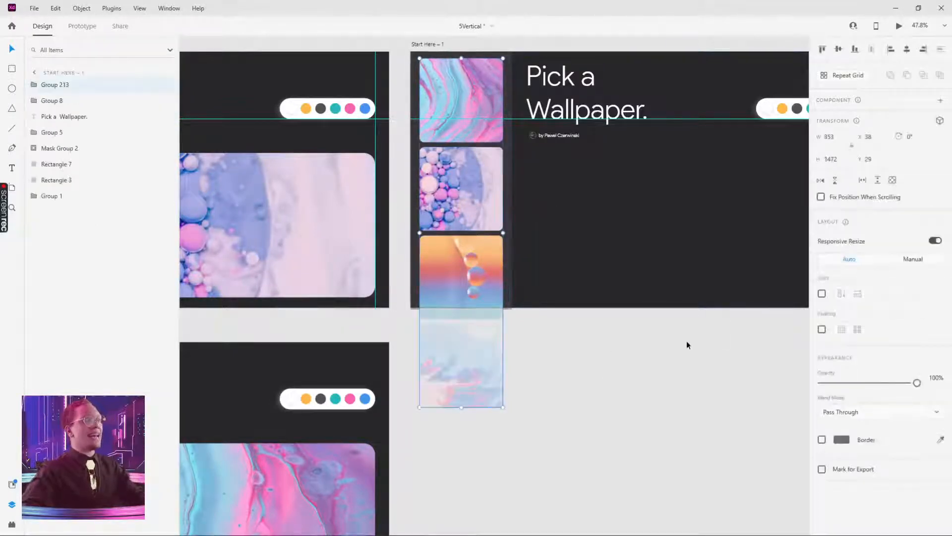
Preview the Start Here – 1 artboard to check how the grouped thumbnail column behaves.
scroll(687, 340, "up", 3)
scroll(686, 340, "right", 4)
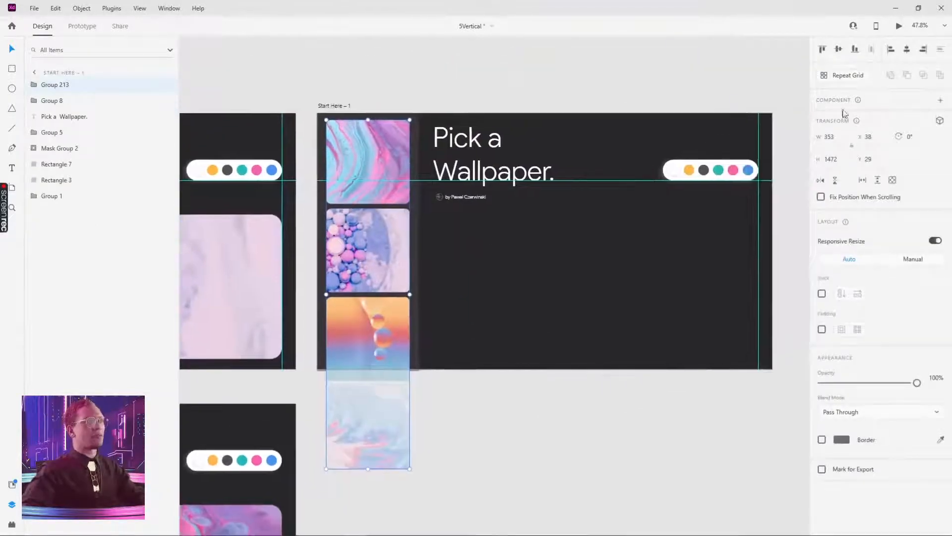
left_click(338, 110)
left_click(898, 25)
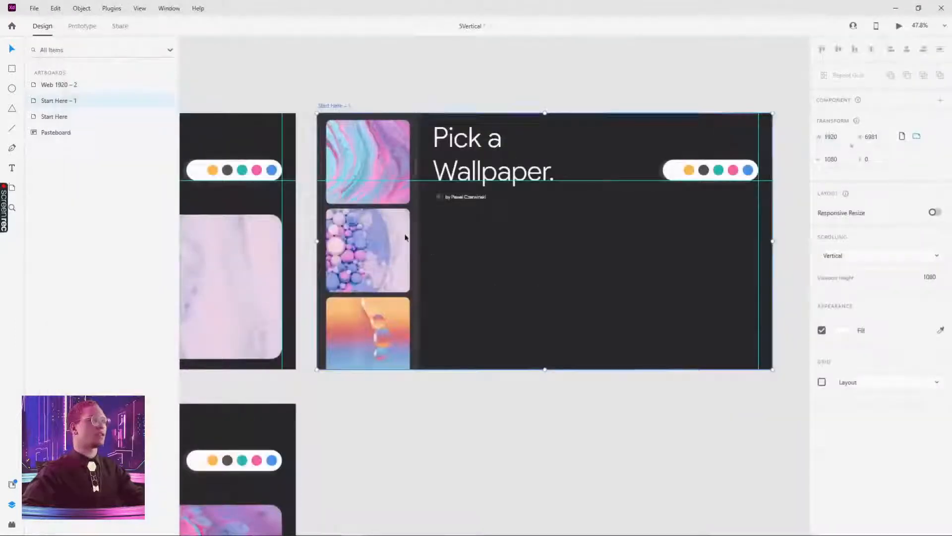
Make the grouped thumbnail column a vertical scroll group.
left_click(370, 207)
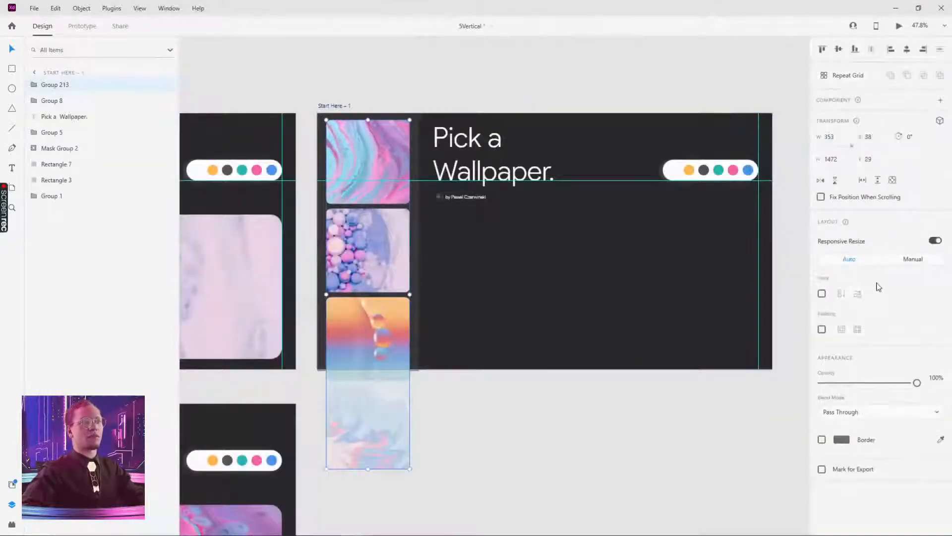
left_click(879, 185)
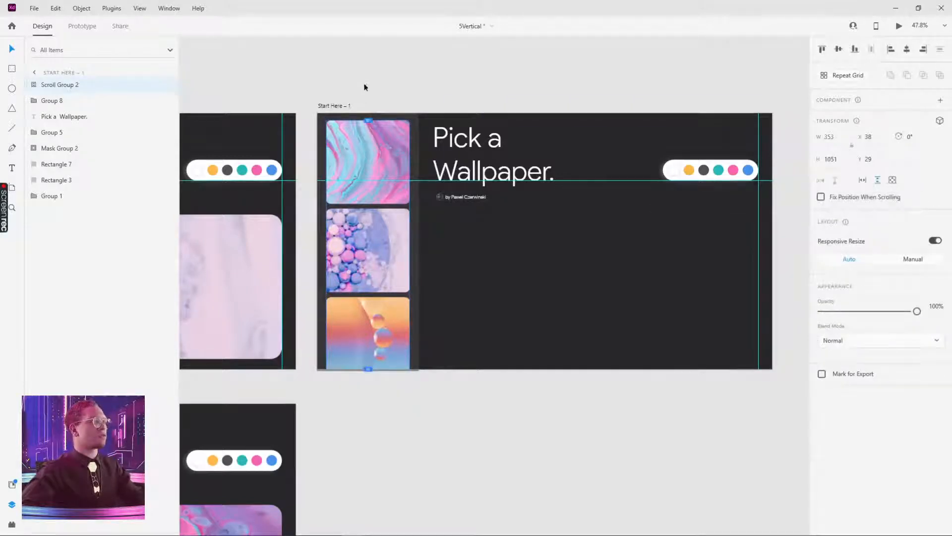
Preview the Start Here – 1 artboard and test scrolling the thumbnail column down and back up.
left_click(332, 106)
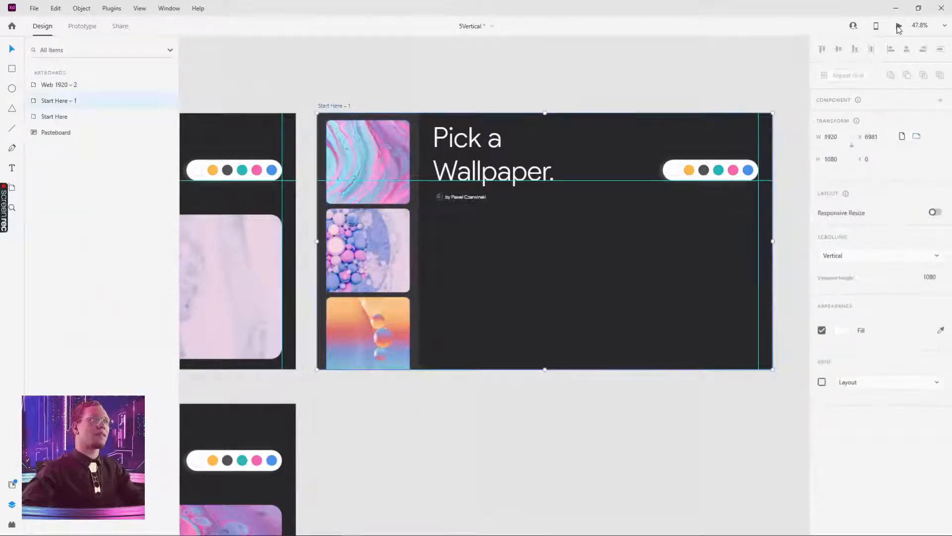
left_click(899, 28)
scroll(147, 322, "down", 3)
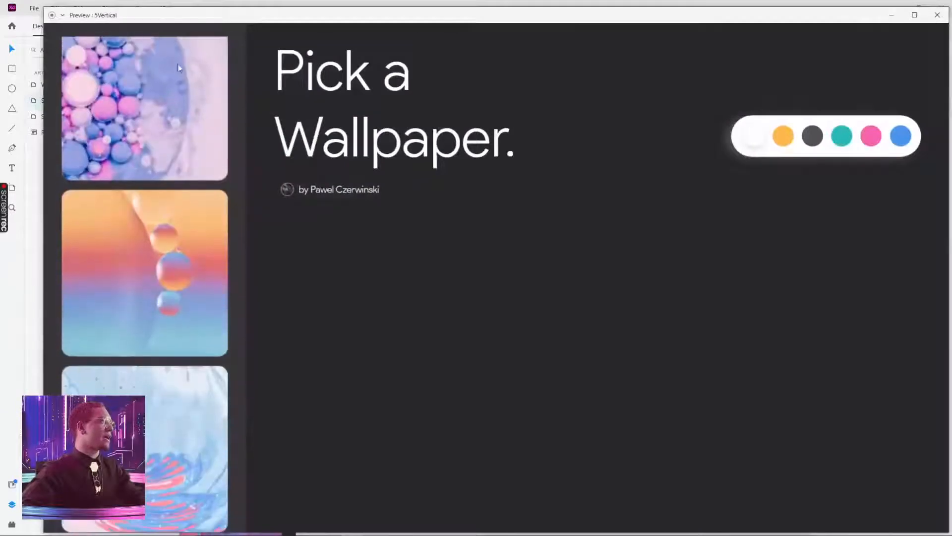
scroll(148, 322, "up", 3)
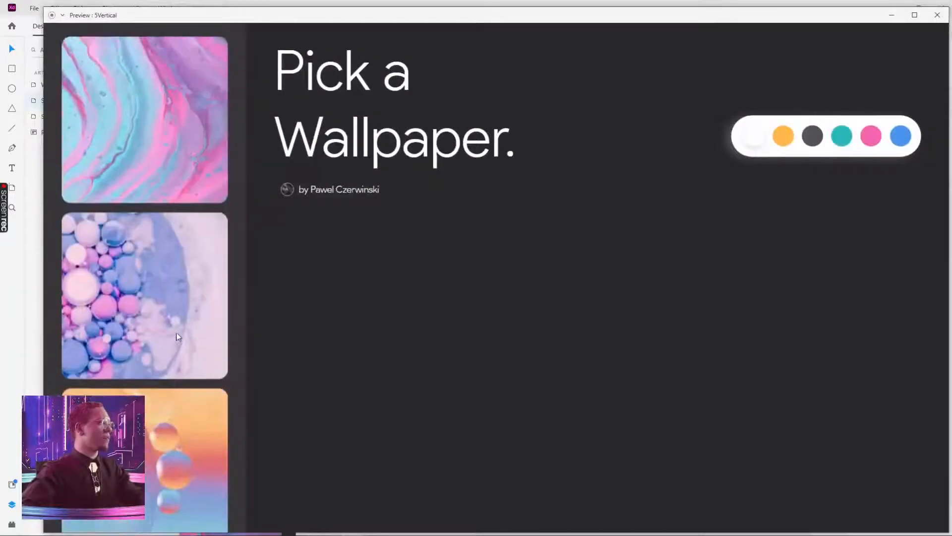
Scroll the thumbnail column down to its last photo in the preview and close the preview.
scroll(176, 333, "down", 3)
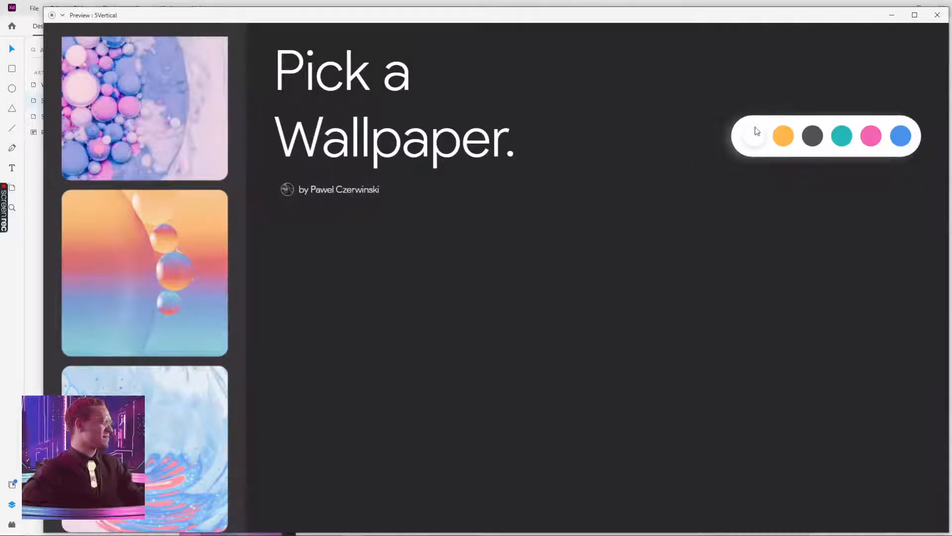
left_click(937, 15)
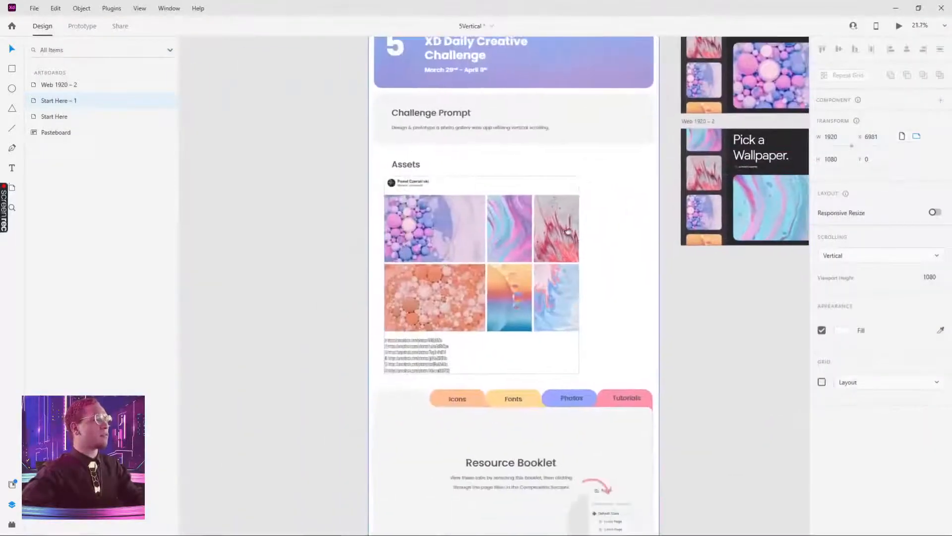
Examine the list of Unsplash photo links below the sample photos in the Assets section.
scroll(409, 357, "up", 5)
left_click(336, 300, "ctrl")
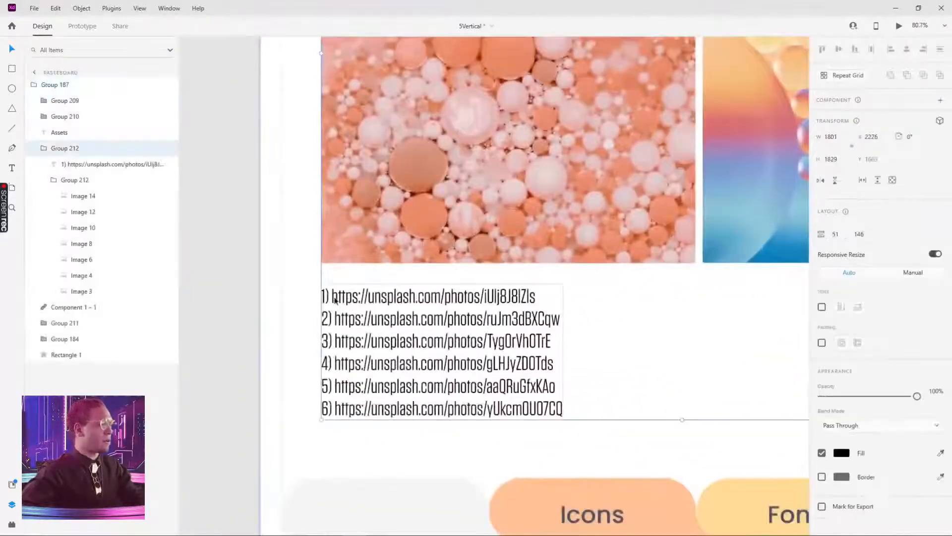
double_click(335, 299)
double_click(336, 298)
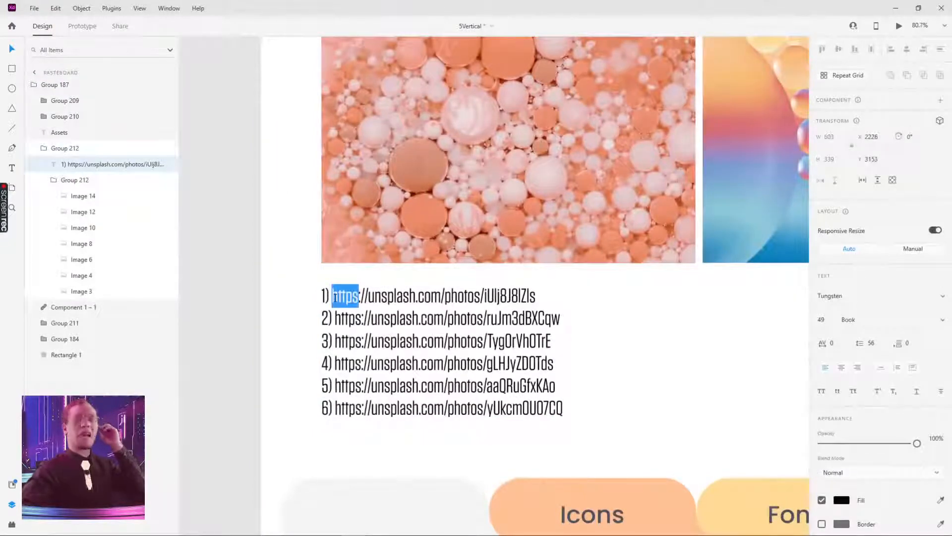
key("Escape")
scroll(236, 305, "down", 5)
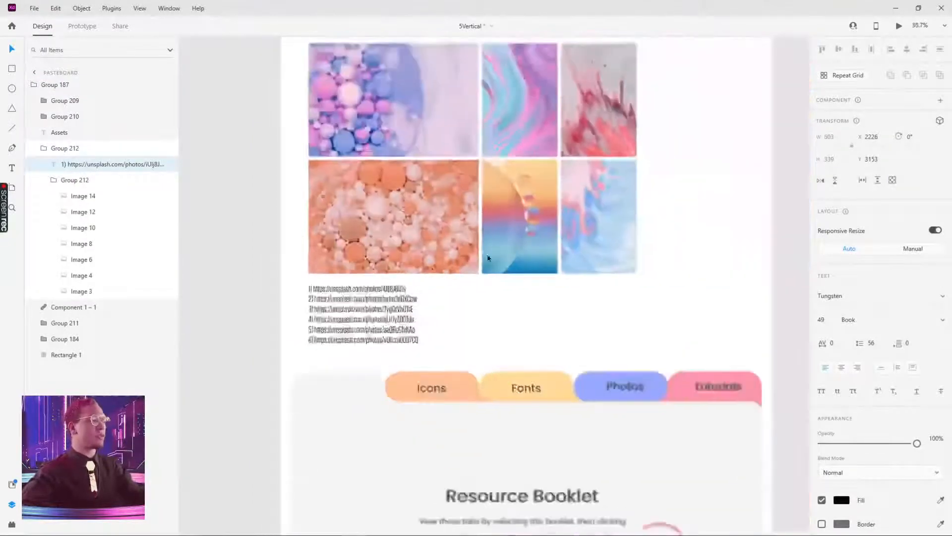
scroll(308, 402, "down", 5)
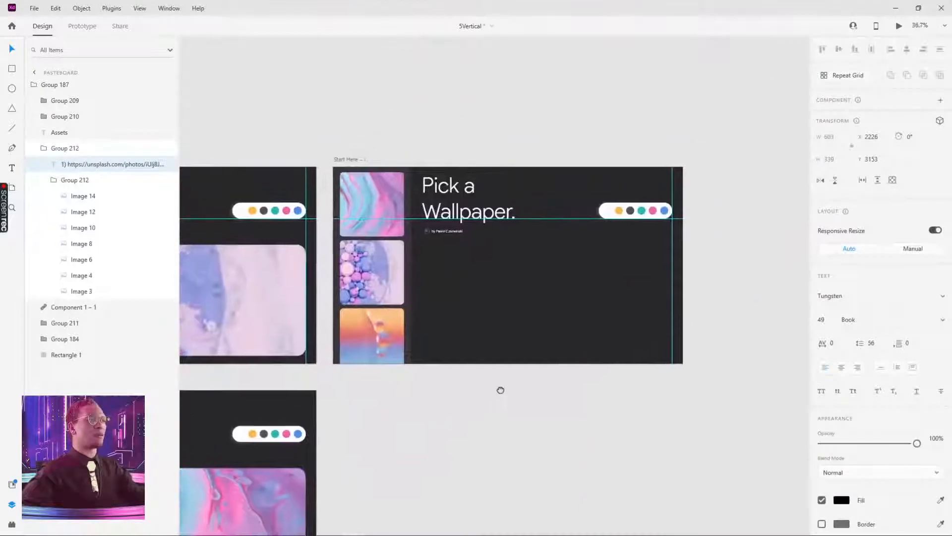
Preview the Start Here artboard, test scrolling its thumbnail column down to the last photo and back up, and close the preview.
left_click(380, 254)
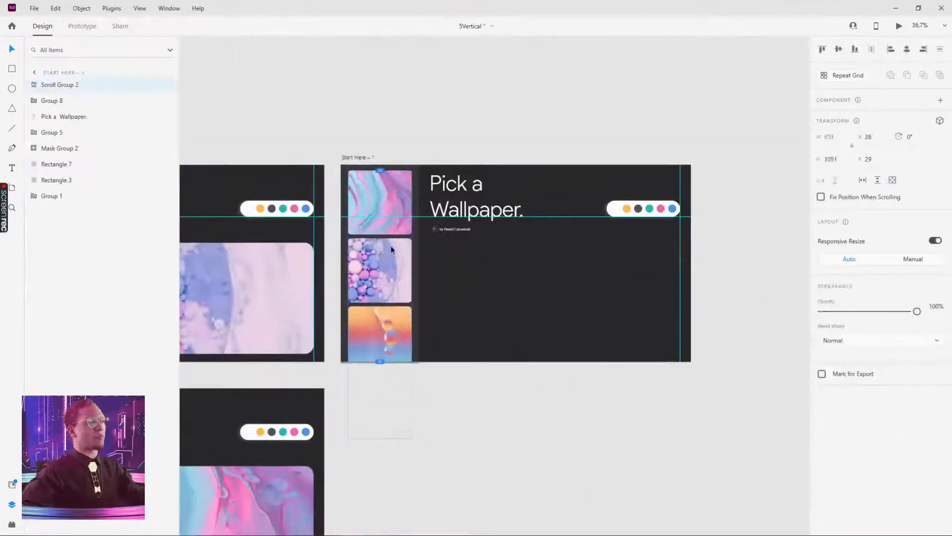
left_click(344, 145)
left_click_drag(345, 144, 579, 97)
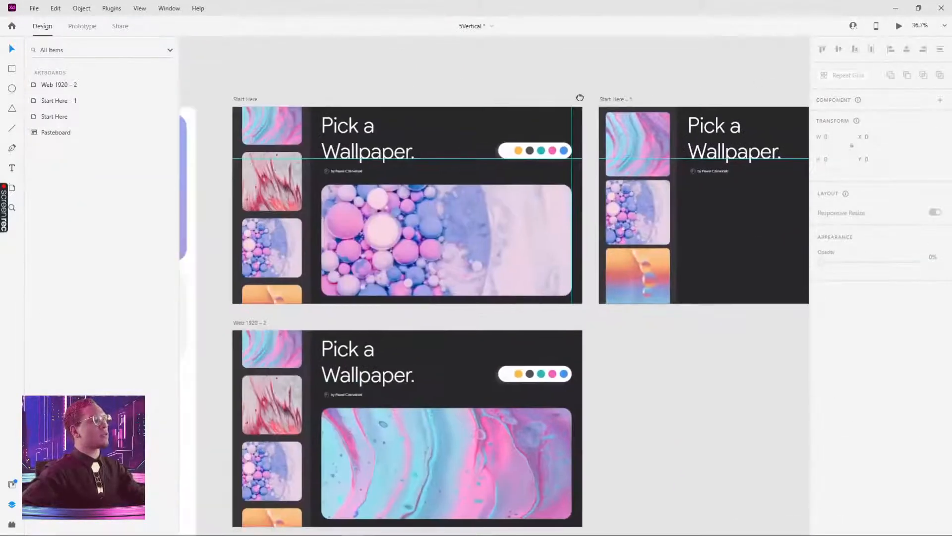
left_click(272, 132)
left_click(240, 100)
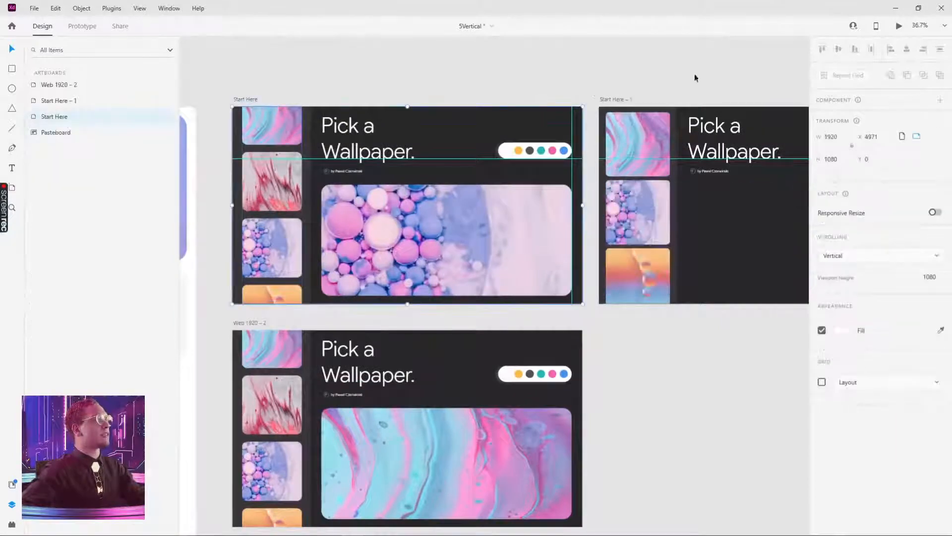
left_click(899, 27)
scroll(132, 84, "up", 3)
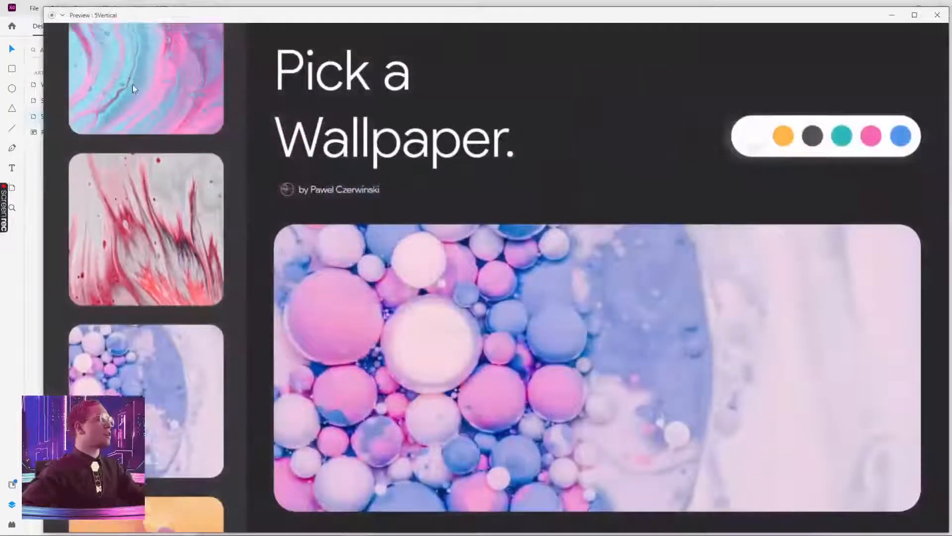
scroll(148, 88, "down", 2)
scroll(160, 239, "down", 5)
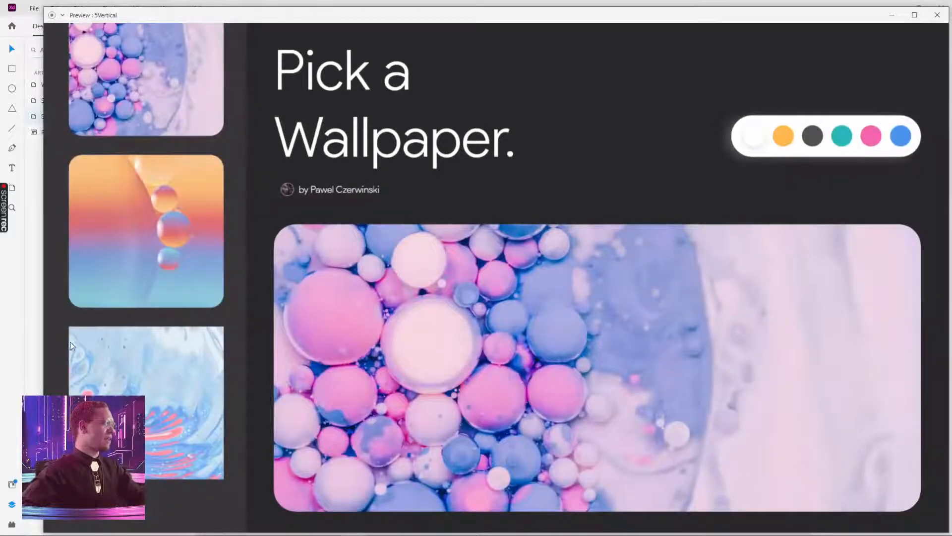
scroll(133, 345, "up", 5)
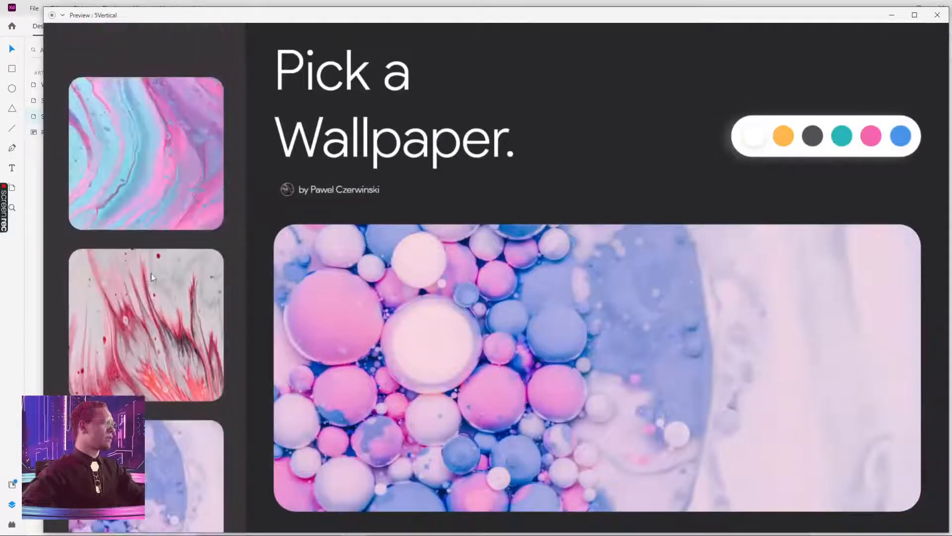
scroll(160, 266, "down", 1)
scroll(148, 200, "up", 1)
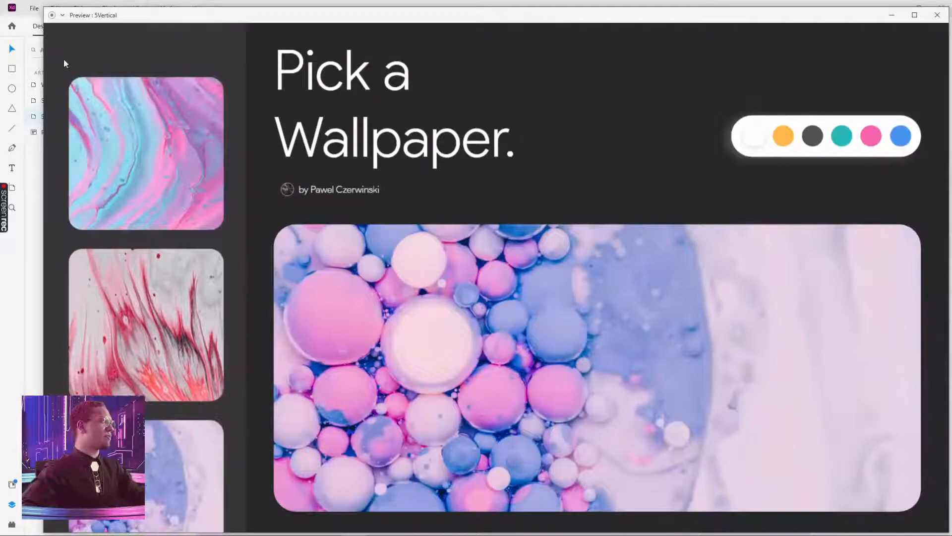
scroll(148, 156, "down", 2)
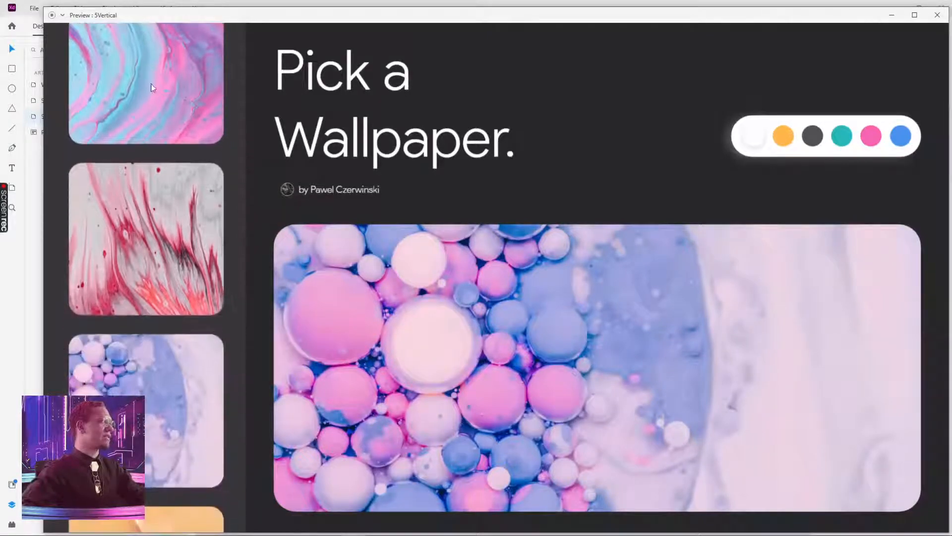
scroll(178, 285, "up", 2)
scroll(171, 166, "down", 2)
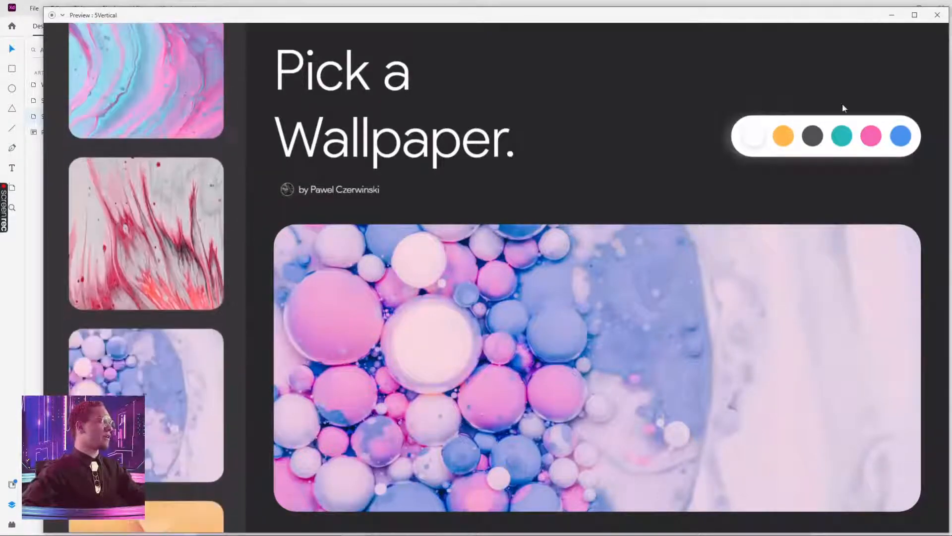
left_click(938, 15)
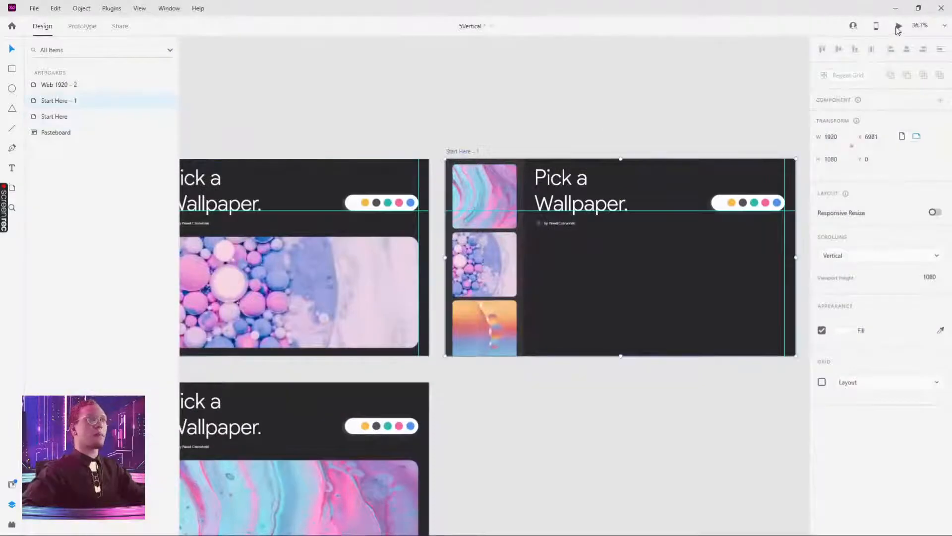
Preview the Start Here – 1 artboard, scroll its thumbnail column down to the last photo, and close the preview.
left_click(898, 28)
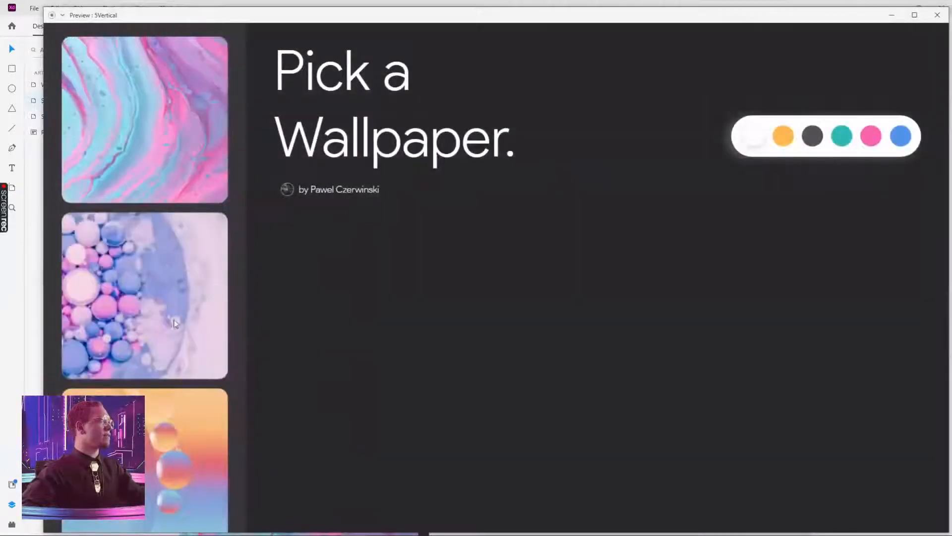
scroll(178, 271, "down", 4)
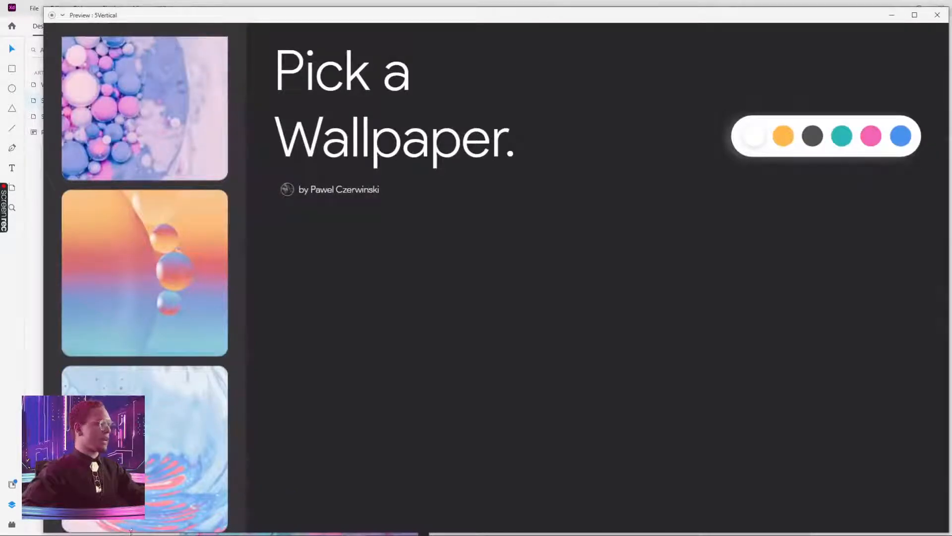
left_click(937, 14)
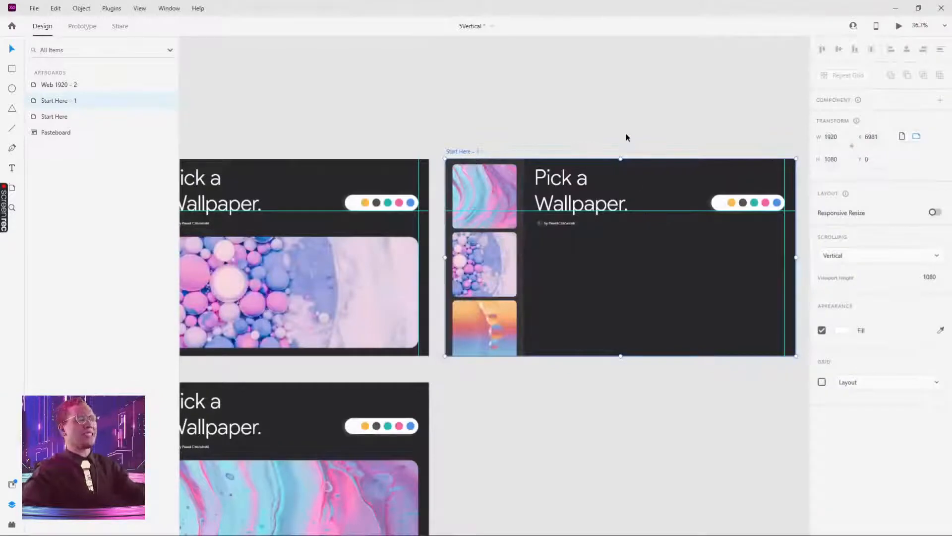
Examine the scroll group on the Start Here – 1 artboard and the full extent of the thumbnail group inside it.
left_click(567, 144)
left_click(499, 174)
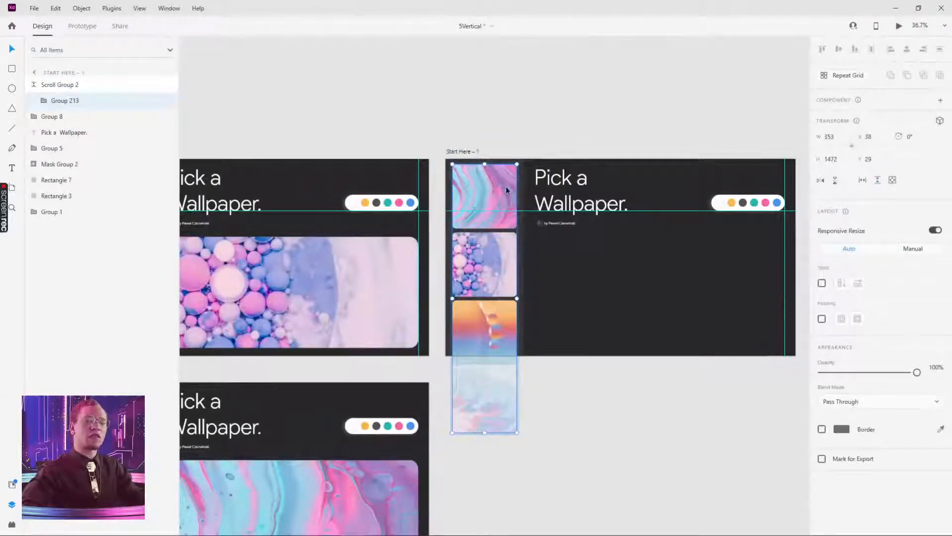
left_click(619, 406)
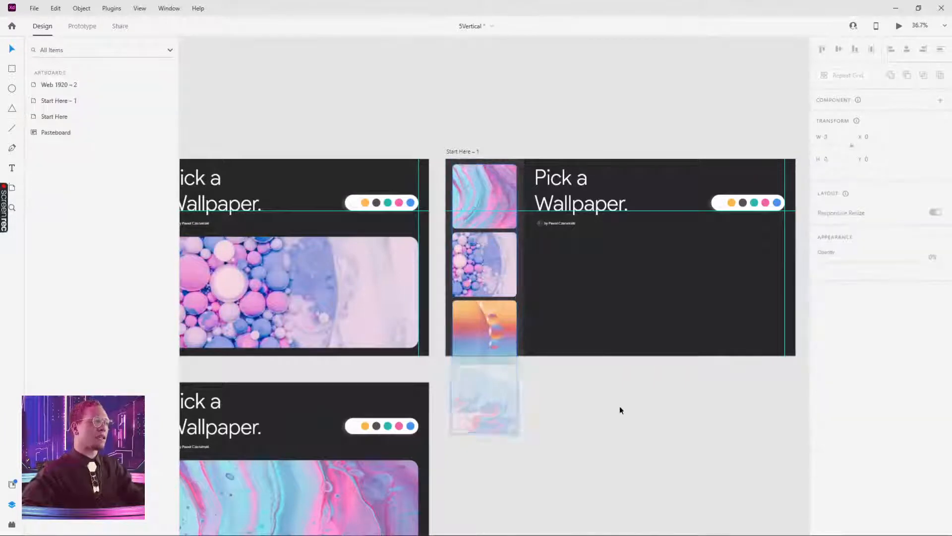
left_click(467, 192)
left_click(568, 357)
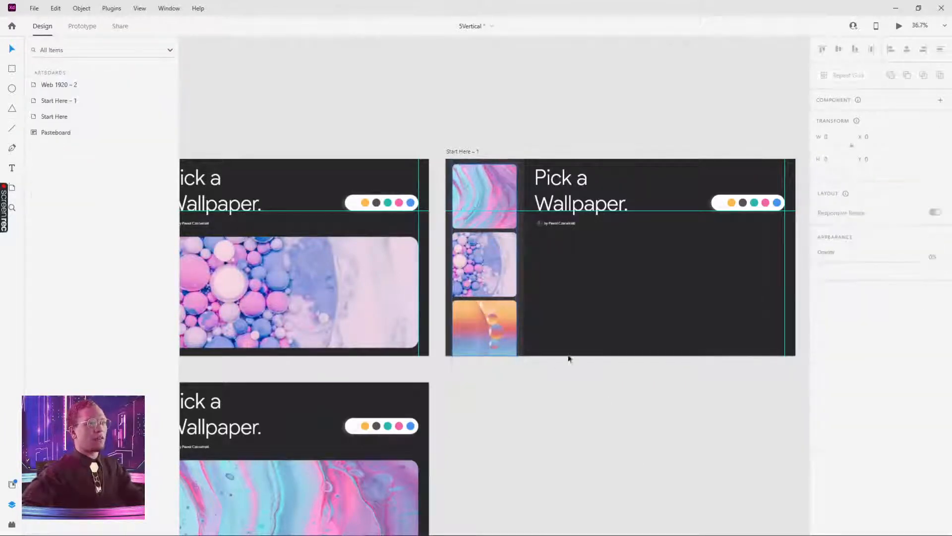
Turn on Stack for the thumbnail group inside the vertical scroll group on the Start Here – 1 artboard.
left_click(500, 249)
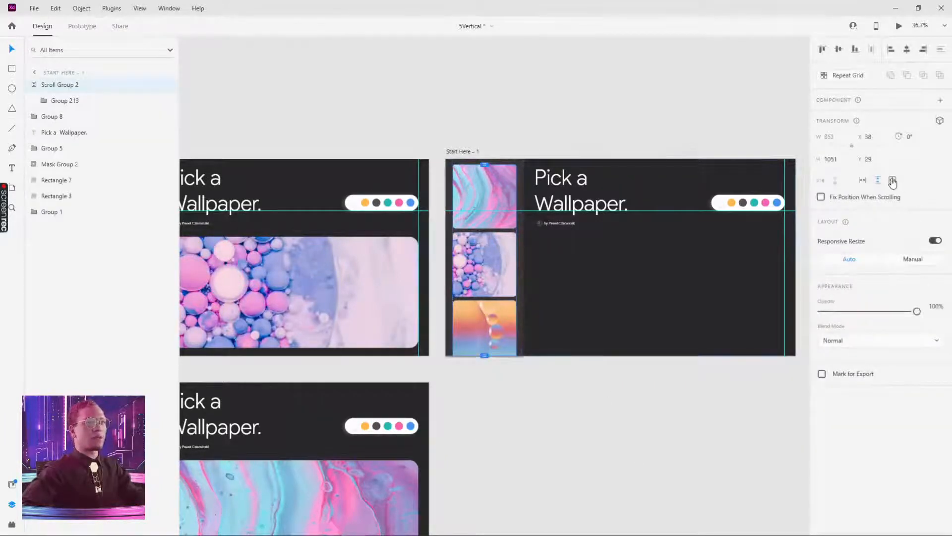
double_click(473, 268)
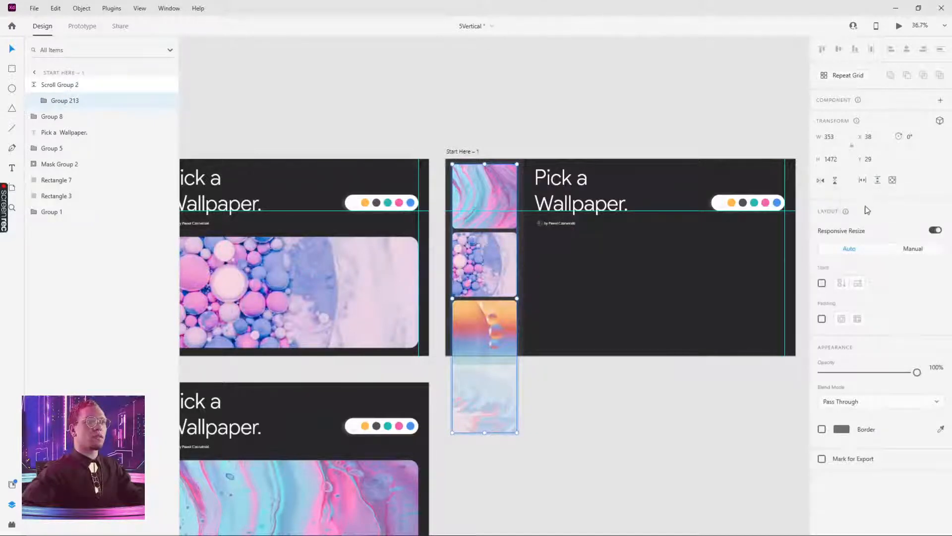
left_click(821, 284)
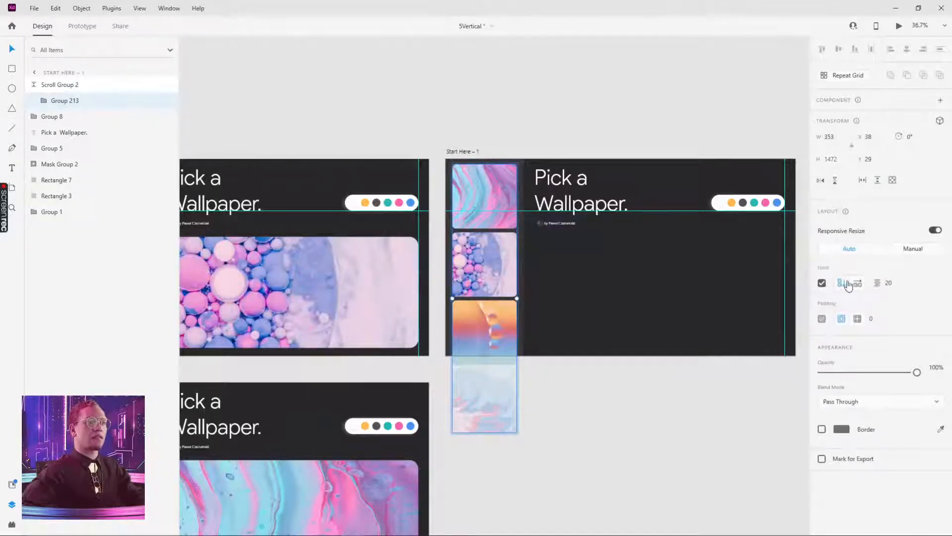
Duplicate the first thumbnail inside the stacked group and delete the extra copy again.
double_click(501, 189)
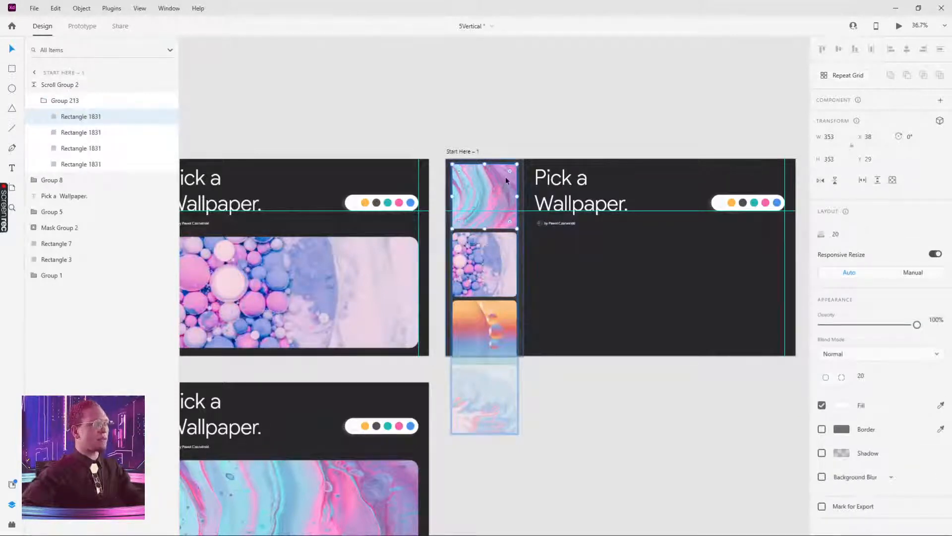
key("ctrl+d")
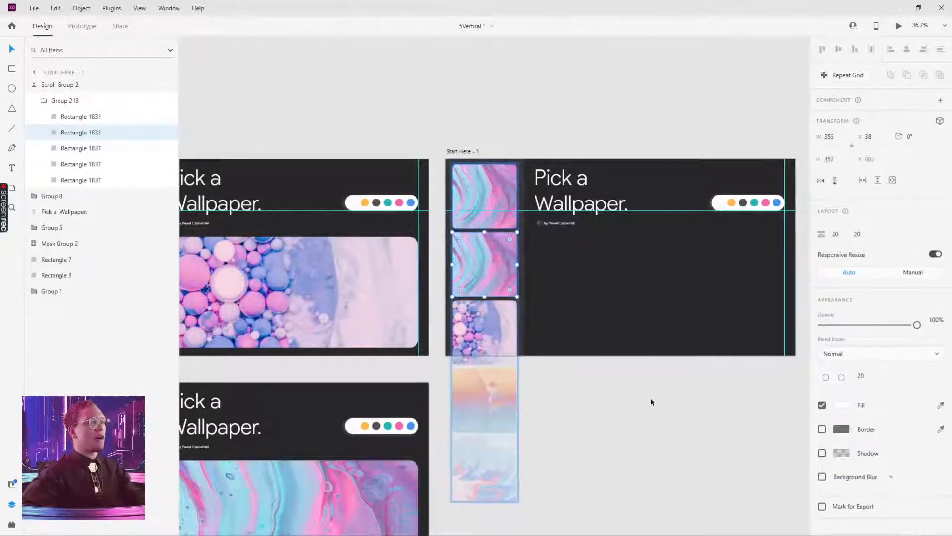
left_click(496, 178)
key("Delete")
left_click(654, 306)
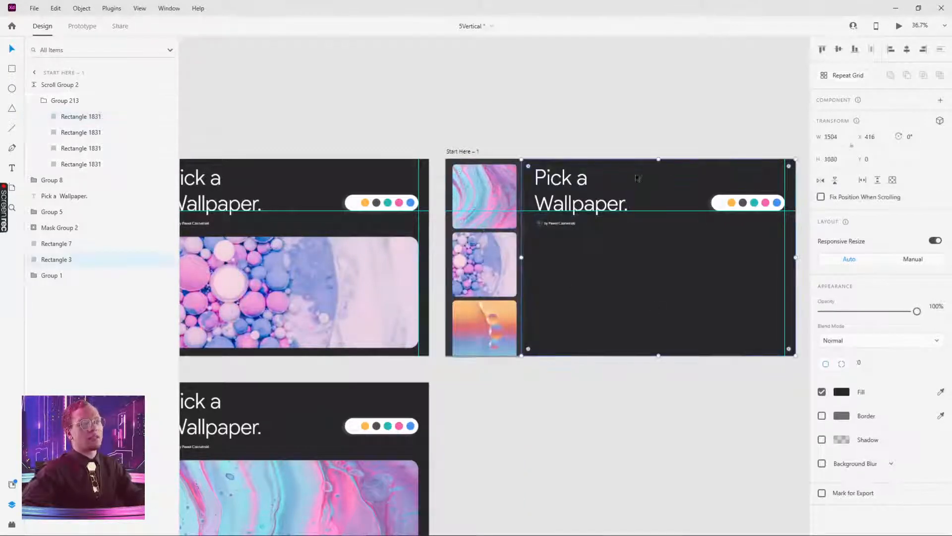
Turn off Stack for the thumbnail group inside the scroll group.
left_click(499, 168)
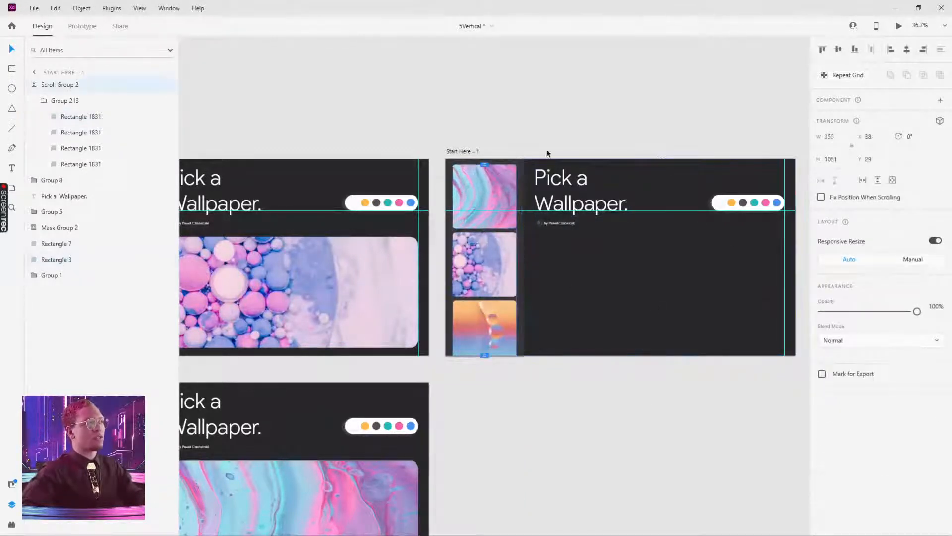
double_click(489, 175)
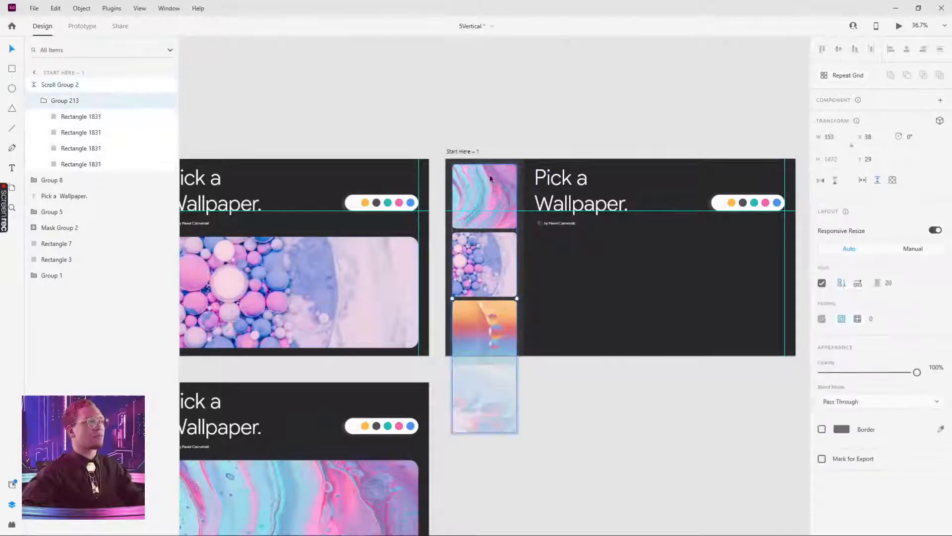
left_click(822, 283)
Duplicate the first thumbnail in the unstacked group, try moving the copy, and undo both the move and the duplication.
left_click(507, 193)
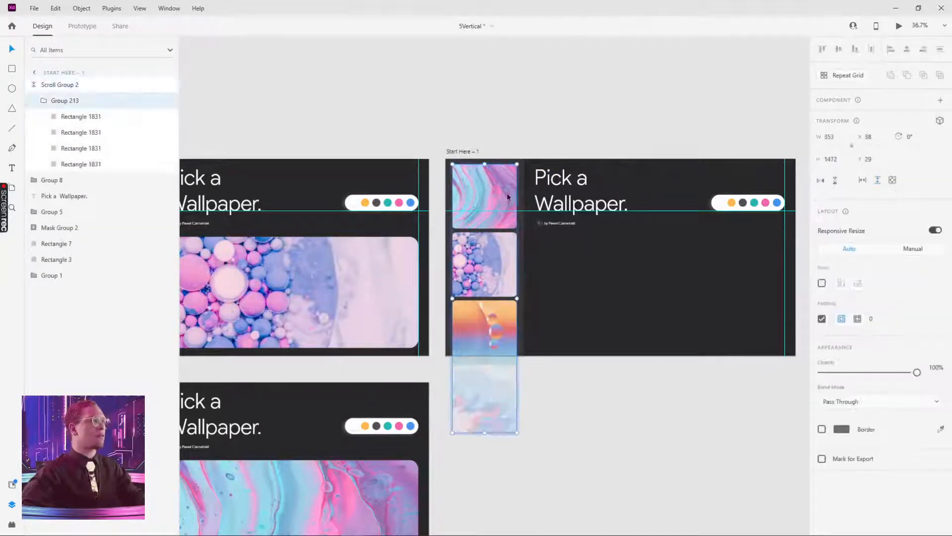
double_click(507, 194)
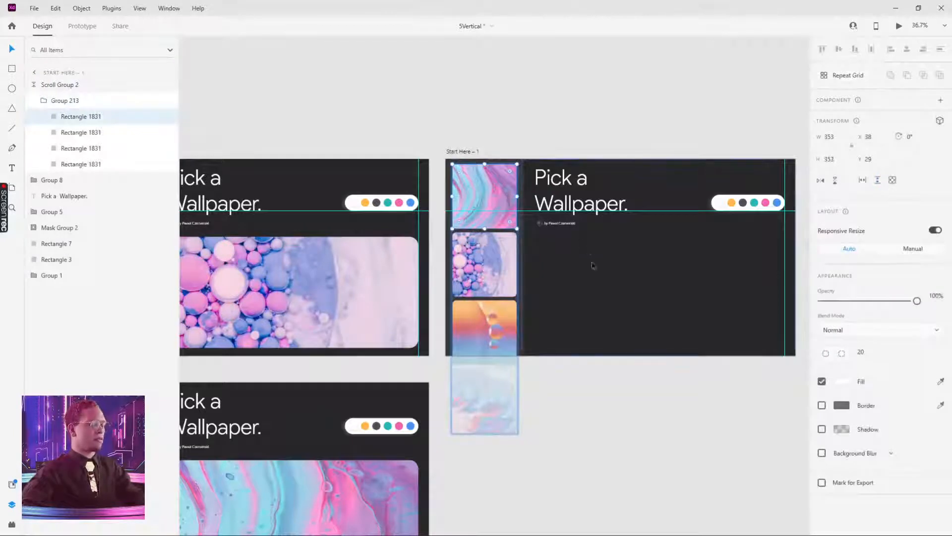
key("ctrl+d")
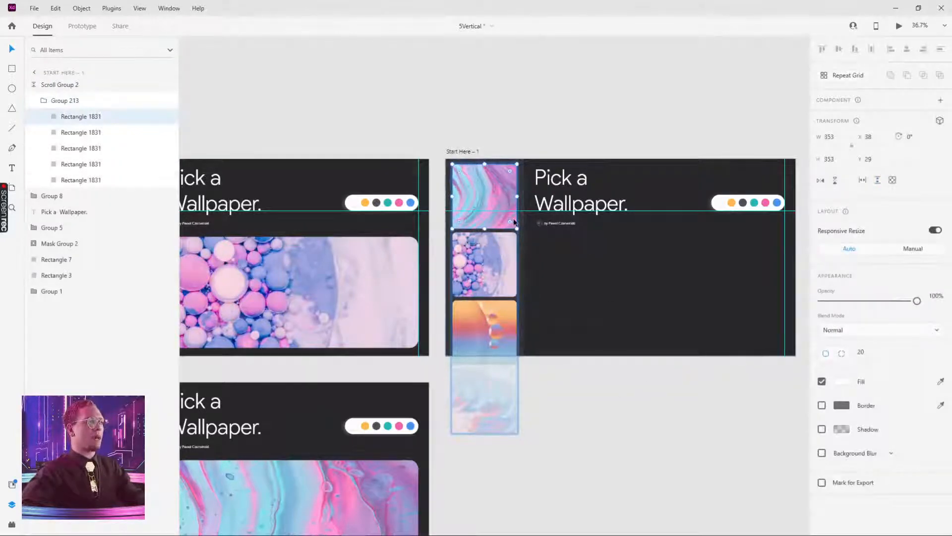
mouse_move(504, 193)
left_mouse_down()
mouse_move(531, 201)
mouse_move(480, 189)
mouse_move(512, 201)
left_mouse_up()
key("ctrl+z")
double_click(472, 182)
double_click(479, 190)
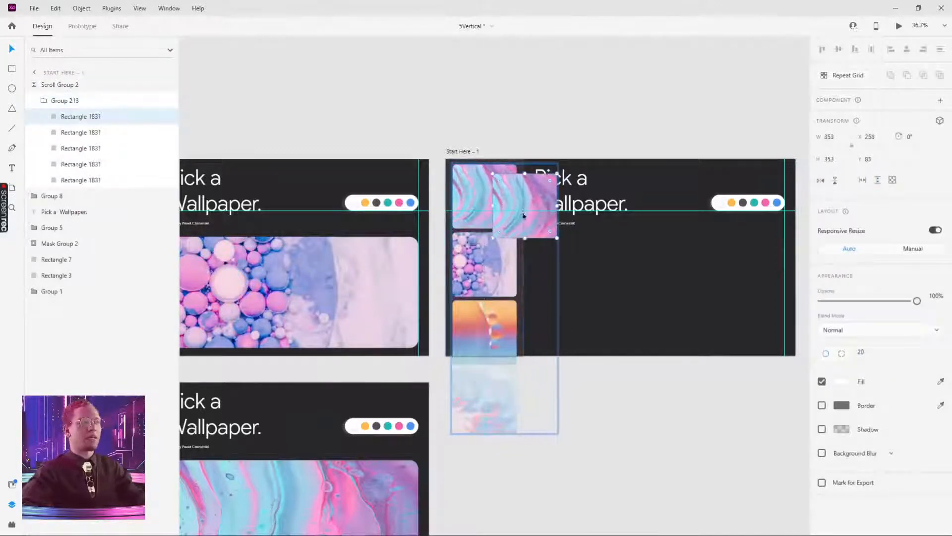
key("ctrl+z")
key("ctrl+z")
left_click(656, 446)
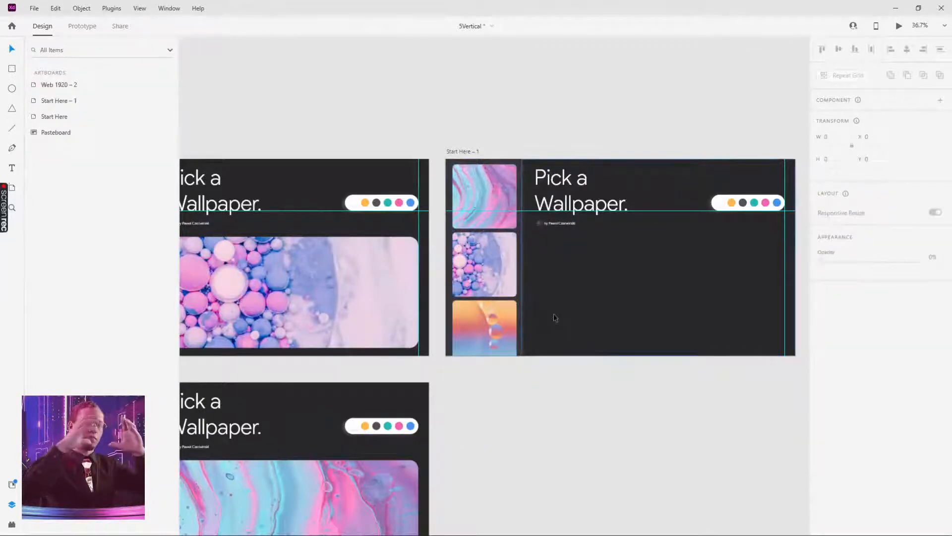
Turn Stack back on for the thumbnail group inside the scroll group and duplicate its first thumbnail.
left_click(479, 240)
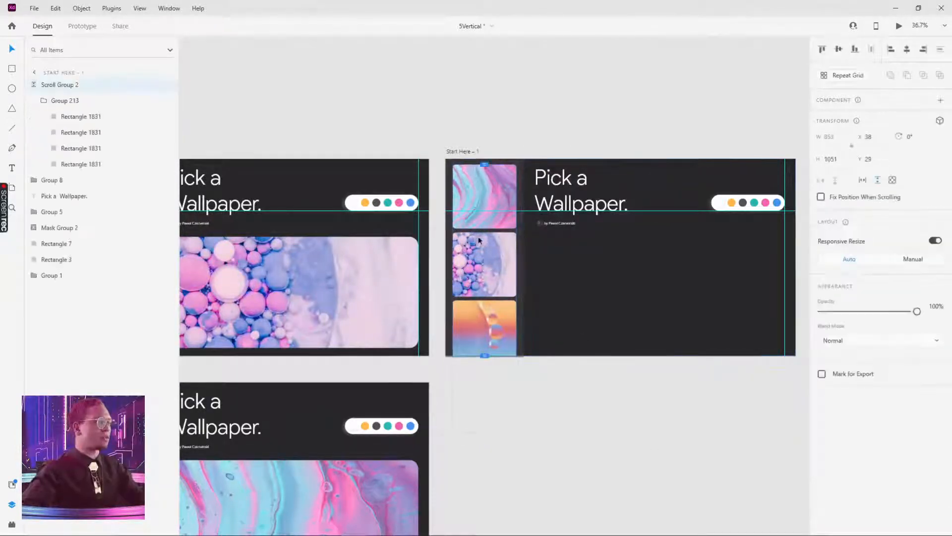
double_click(480, 253)
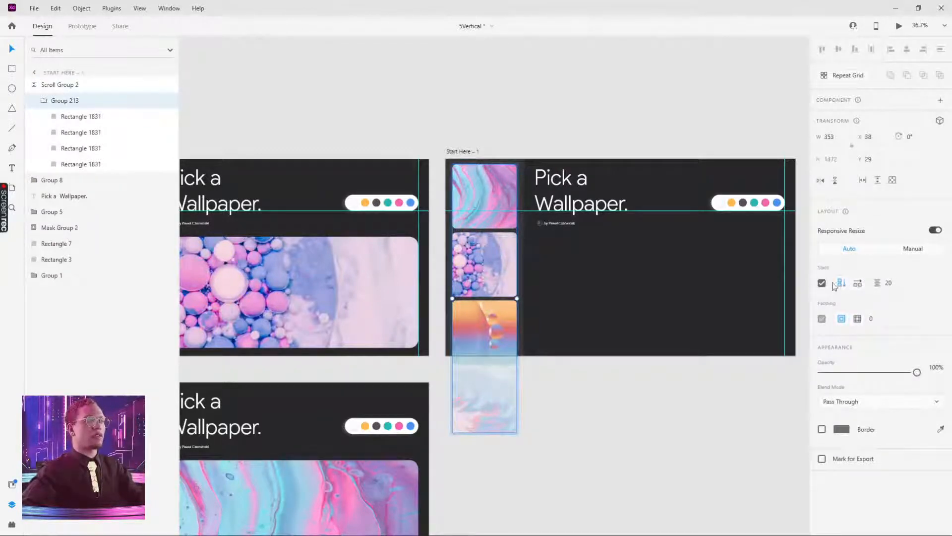
left_click(471, 188)
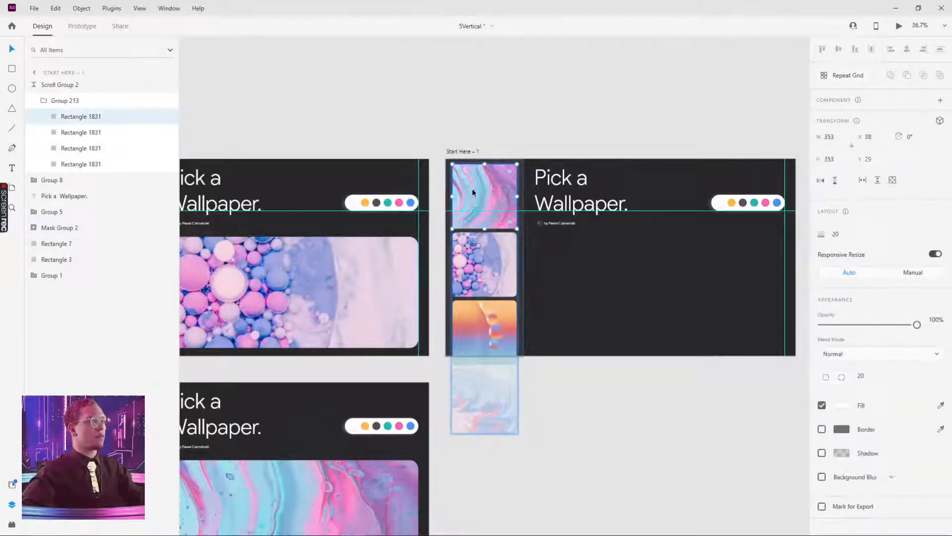
key("ctrl+d")
left_click(664, 399)
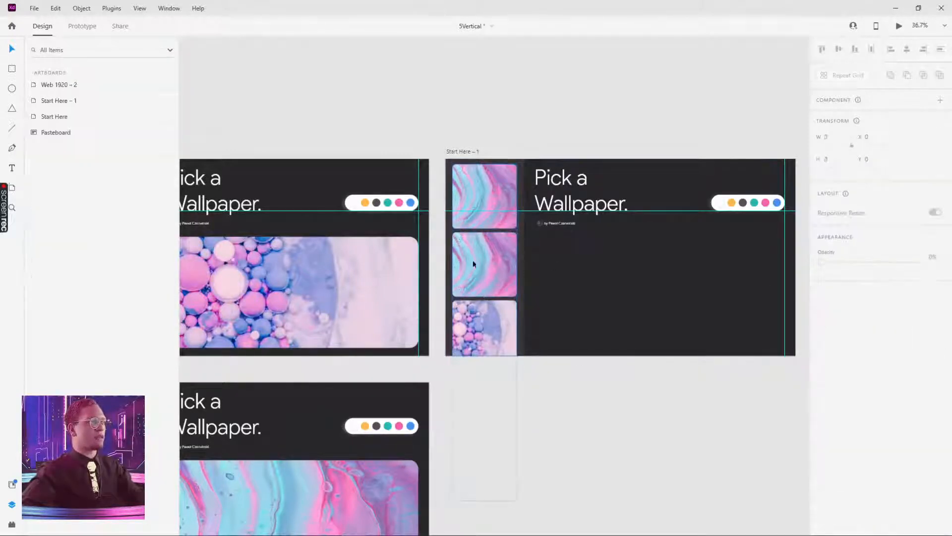
Rearrange the stacked thumbnails so the pink-and-blue bubbles image is second and the duplicated swirl image is third.
left_click(477, 262)
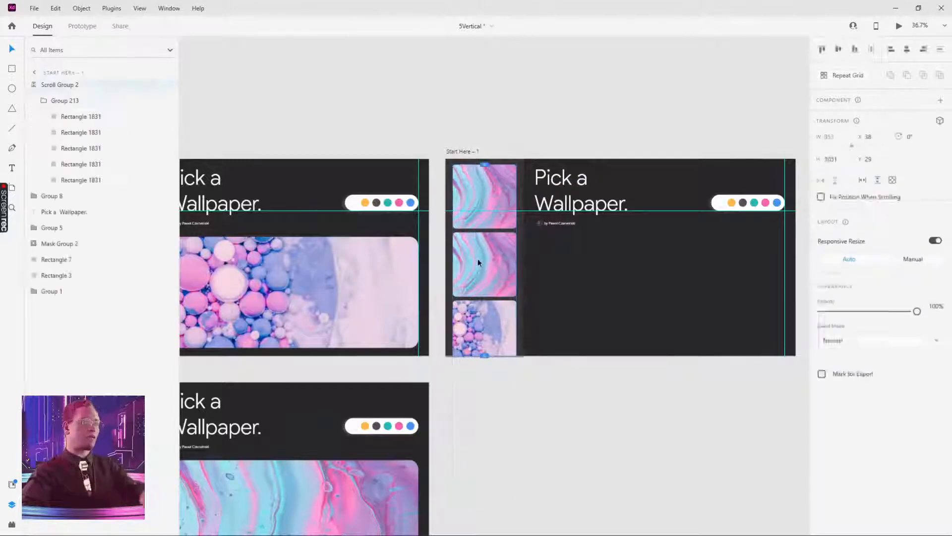
double_click(478, 262)
double_click(478, 262)
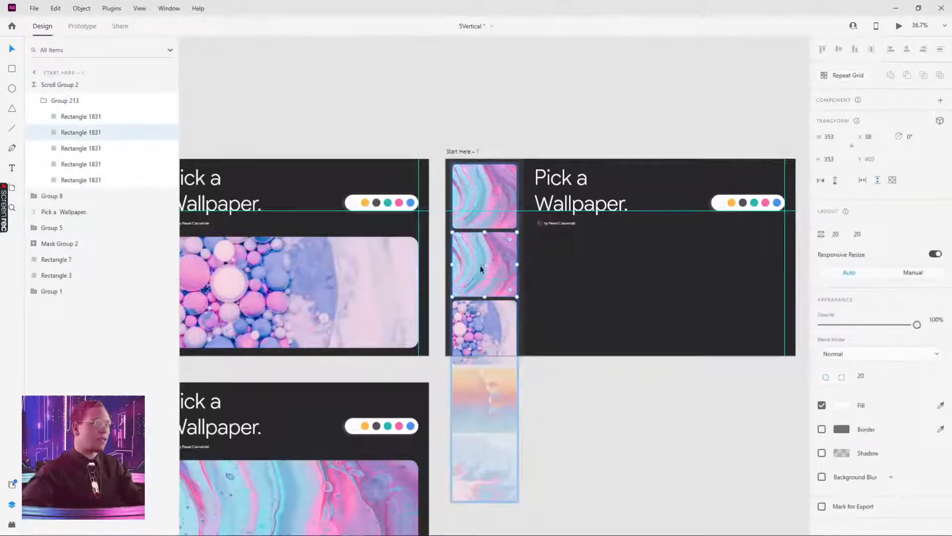
left_click_drag(478, 261, 483, 196)
left_click_drag(491, 276, 490, 354)
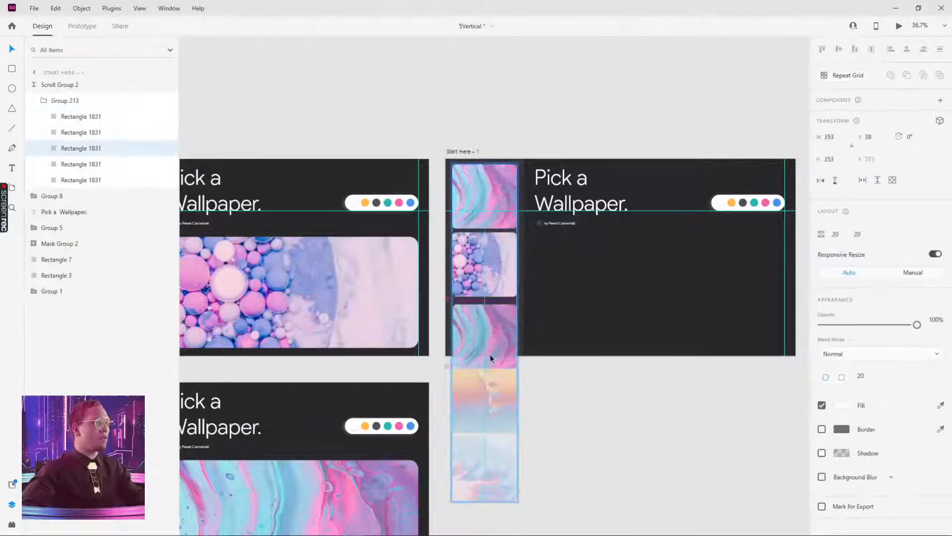
left_click(480, 400)
left_click_drag(481, 400, 480, 340)
left_click_drag(492, 417, 493, 281)
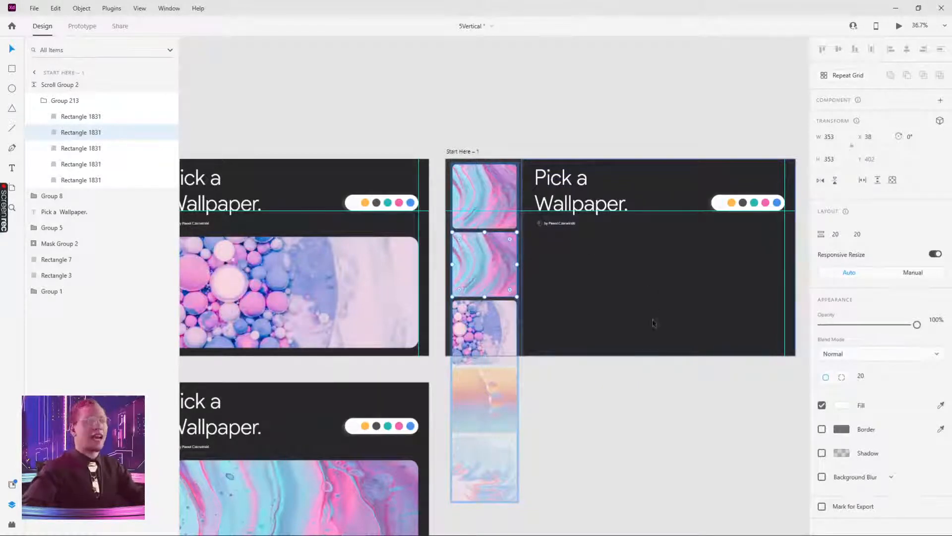
left_click_drag(484, 327, 484, 264)
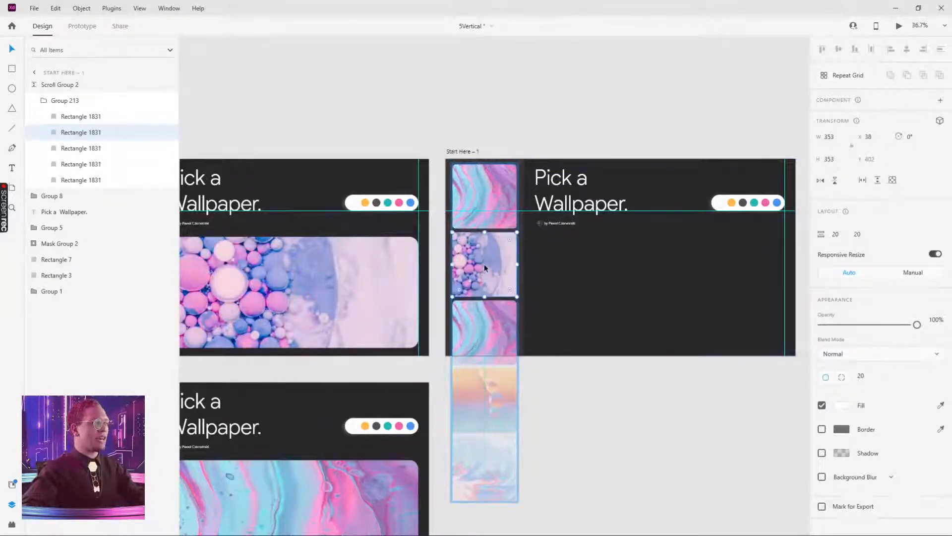
left_click(627, 385)
Shrink the first stacked thumbnail to a height of about 77 and set its opacity to 0%.
left_click(488, 233)
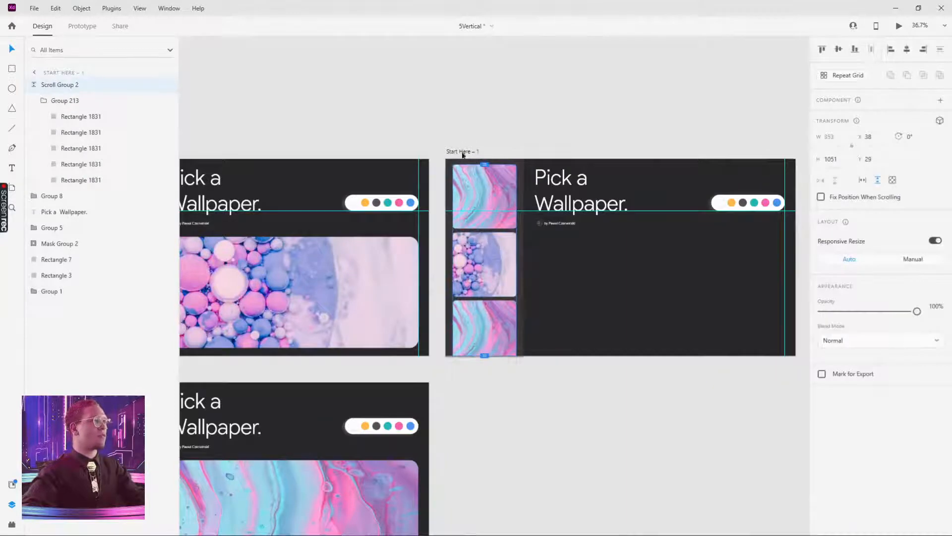
double_click(482, 198)
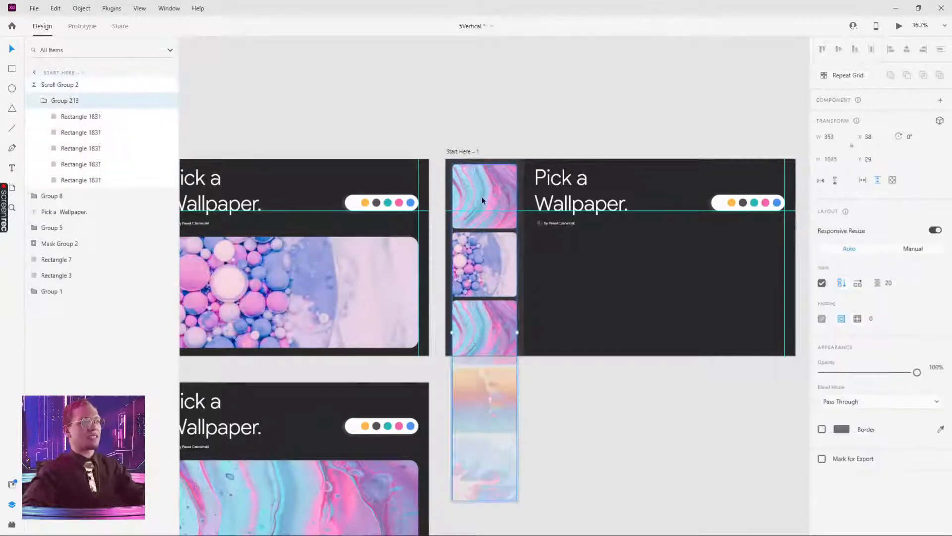
double_click(481, 196)
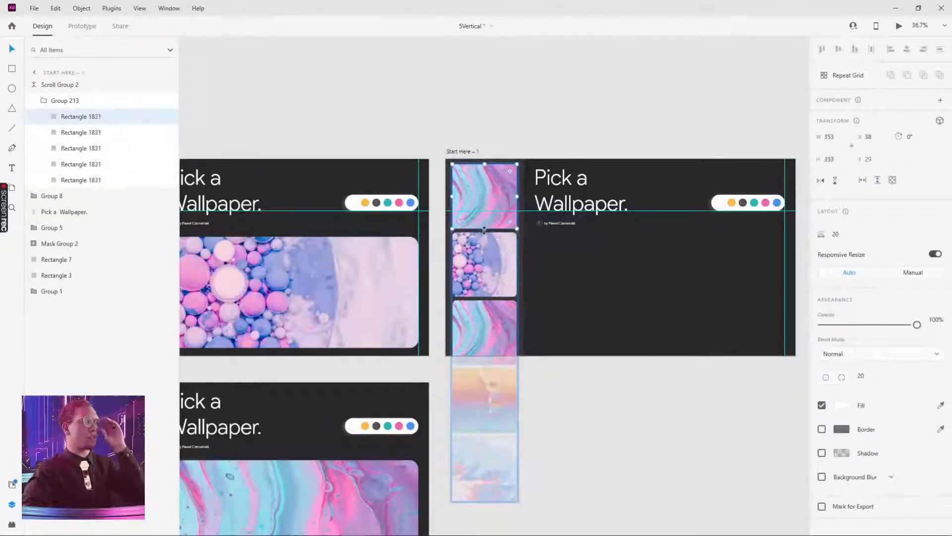
left_click_drag(484, 228, 485, 178)
left_click(497, 422)
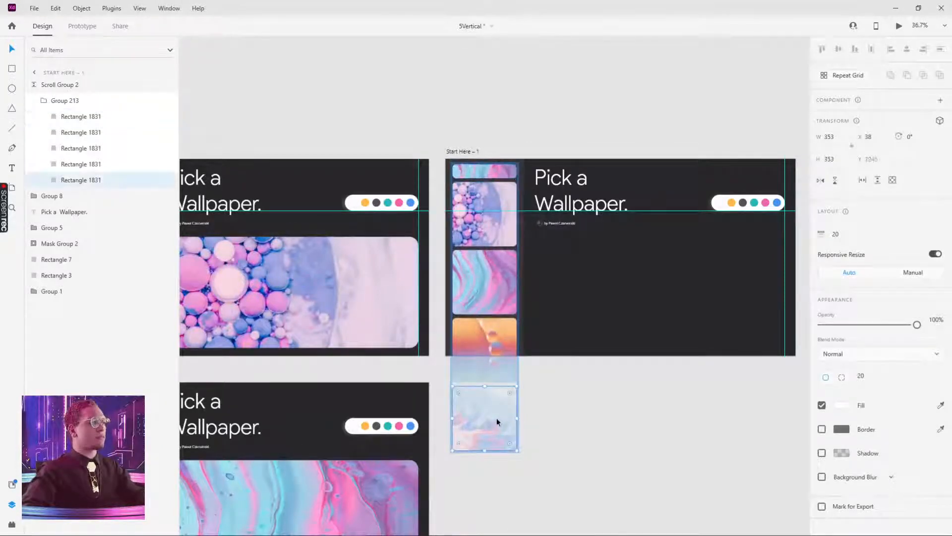
left_click(490, 177)
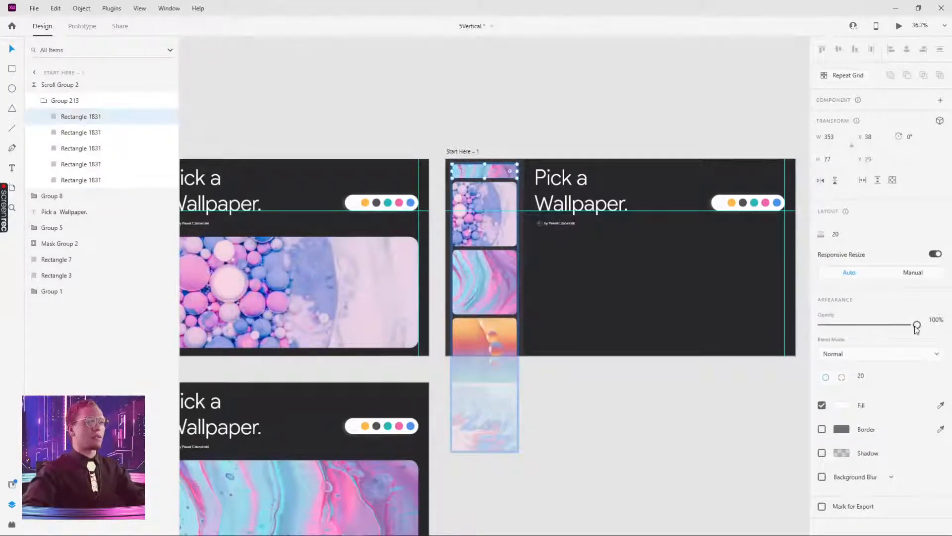
left_click_drag(916, 326, 766, 330)
left_click(599, 443)
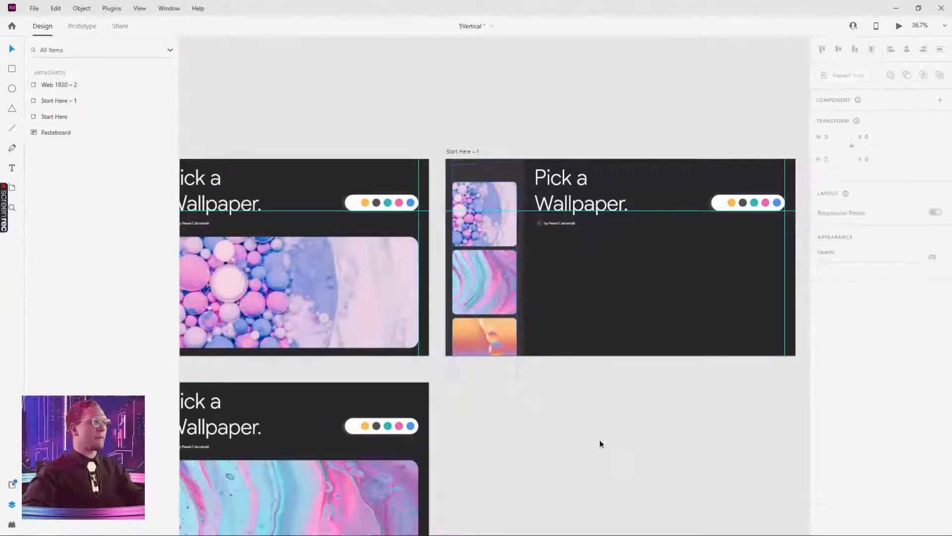
Move and resize the vertical scroll group so its viewport spans the full artboard, with Y 0 and height 1080.
left_click(492, 284)
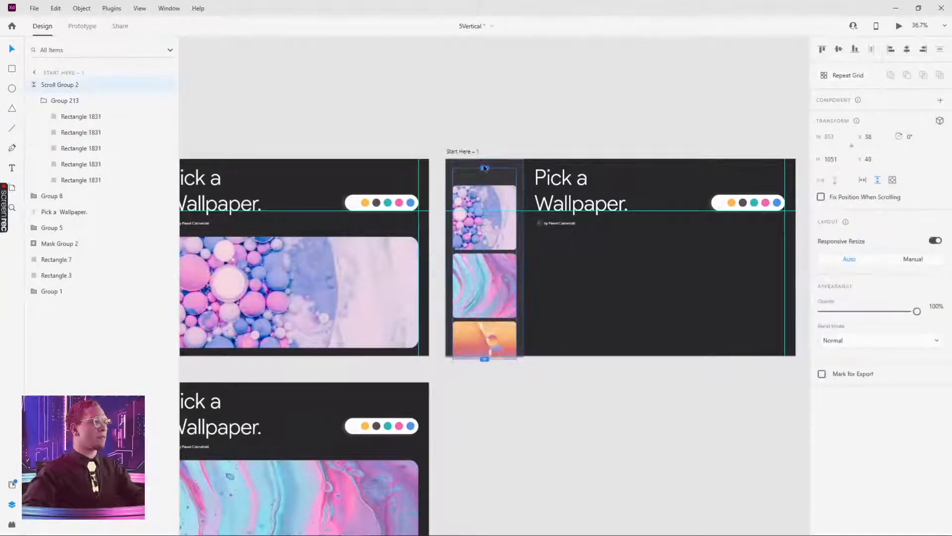
left_click(626, 364)
left_click(494, 333)
left_click_drag(494, 333, 490, 284)
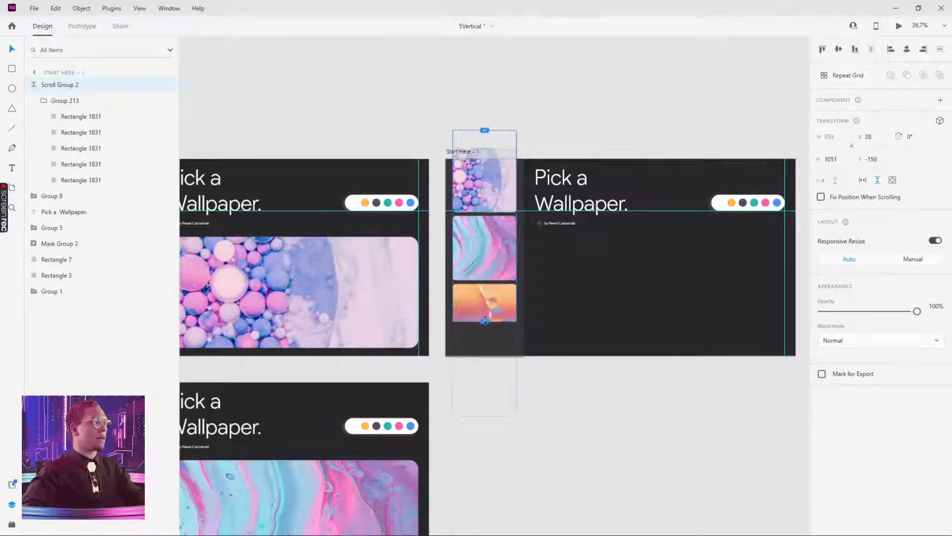
left_click_drag(484, 321, 489, 354)
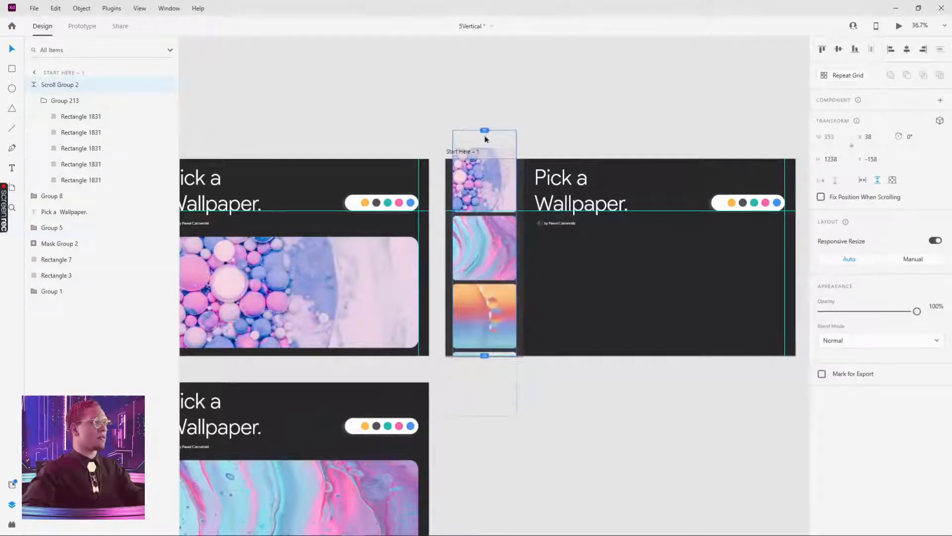
left_click_drag(485, 141, 484, 170)
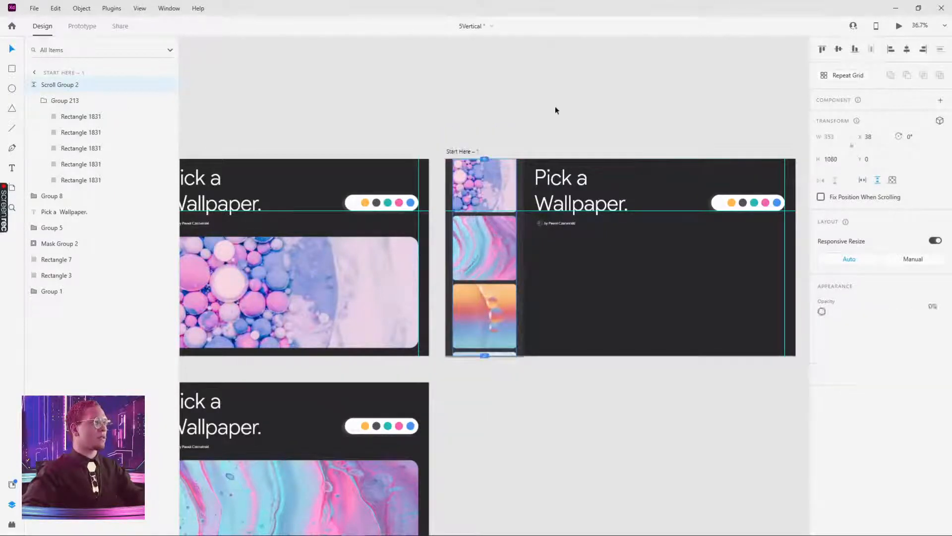
Shift the thumbnail group down inside the scroll group to about Y -74 so the bubbles thumbnail starts near the artboard's upper edge.
double_click(480, 190)
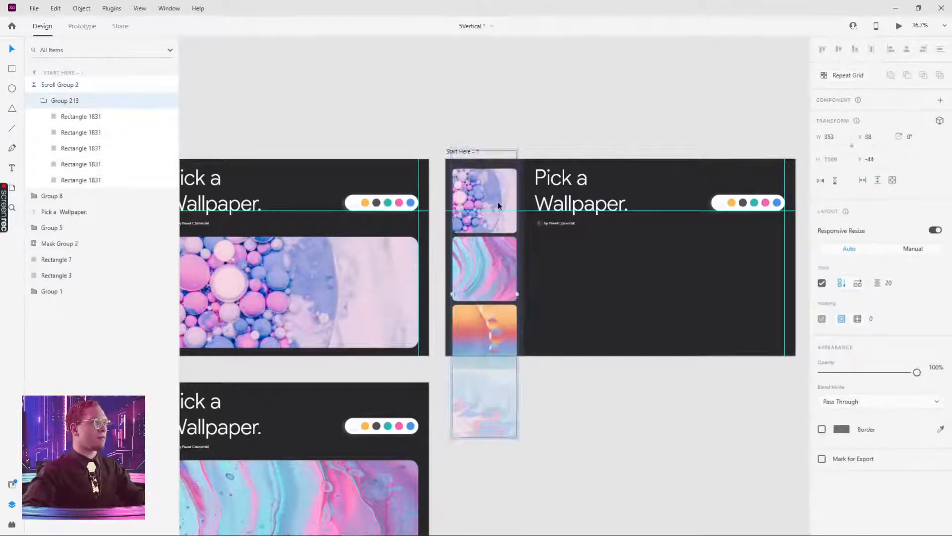
left_click(635, 411)
left_click(465, 217)
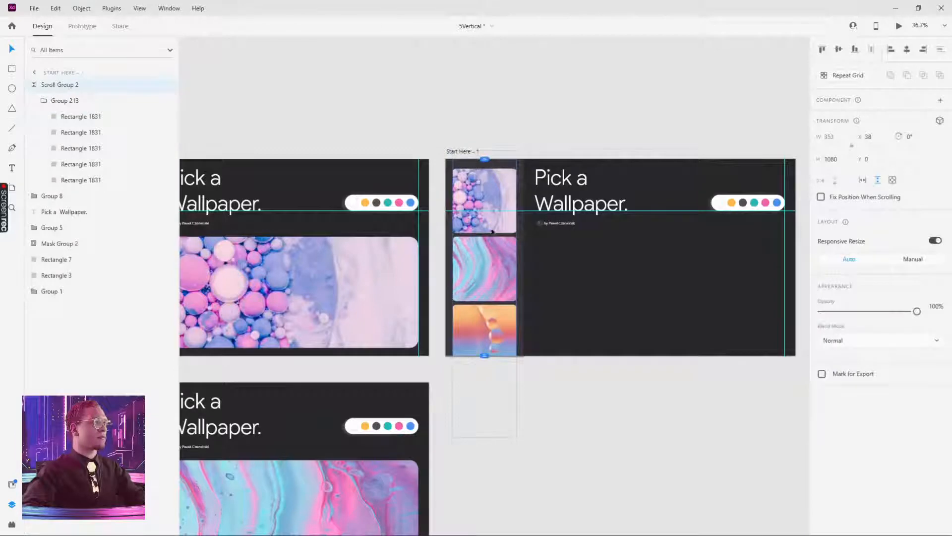
double_click(489, 245)
scroll(498, 271, "down", 2)
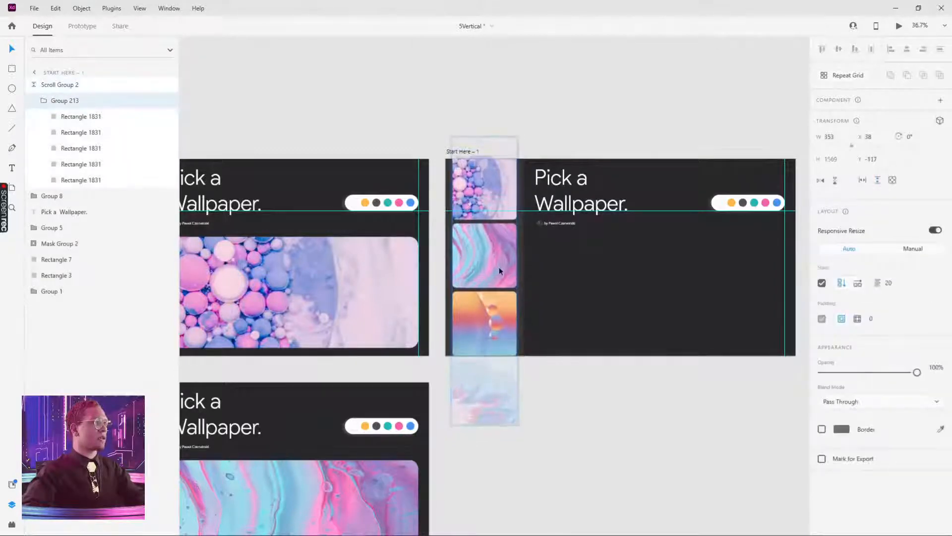
left_click_drag(500, 271, 500, 279)
left_click(744, 448)
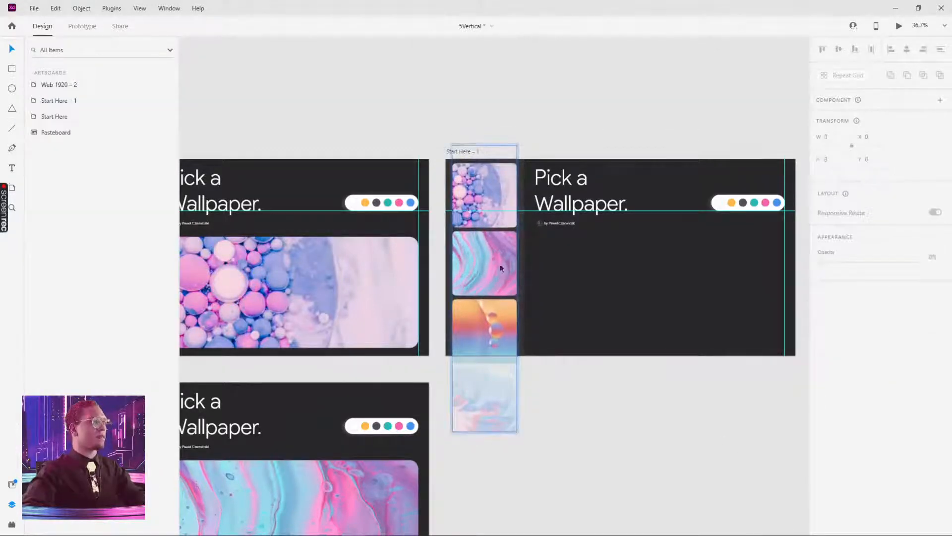
Preview the Start Here – 1 artboard, scroll the thumbnail column up and down to its ends, and close the preview.
left_click(455, 154)
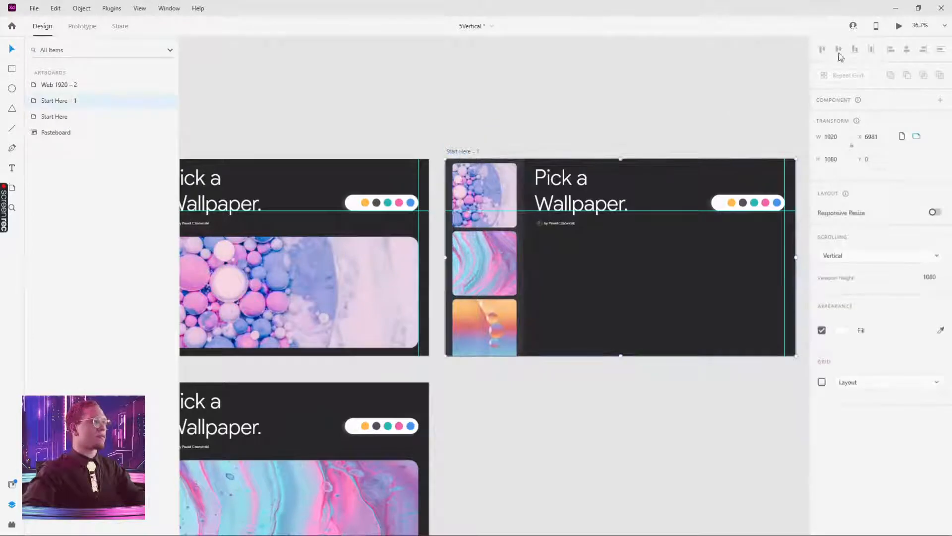
left_click(897, 26)
scroll(179, 208, "up", 2)
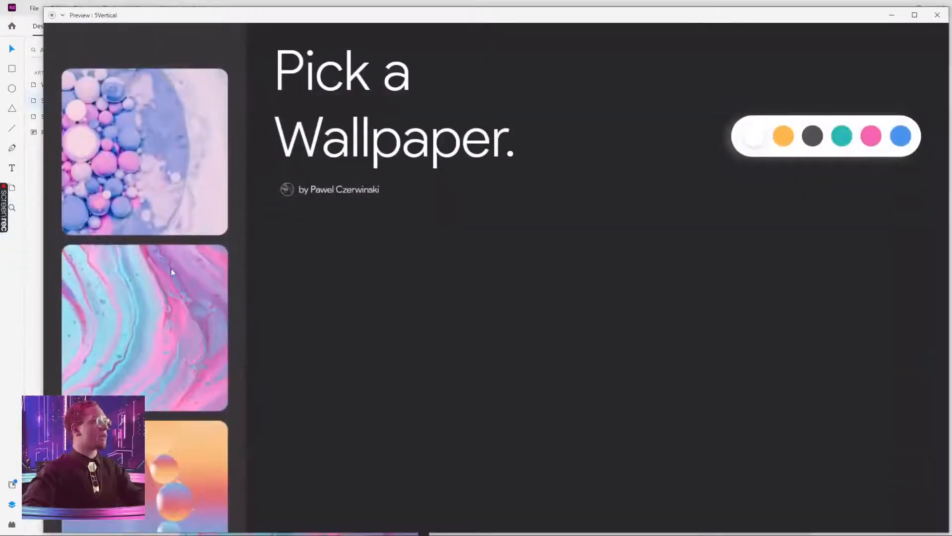
scroll(166, 238, "down", 2)
scroll(160, 204, "up", 2)
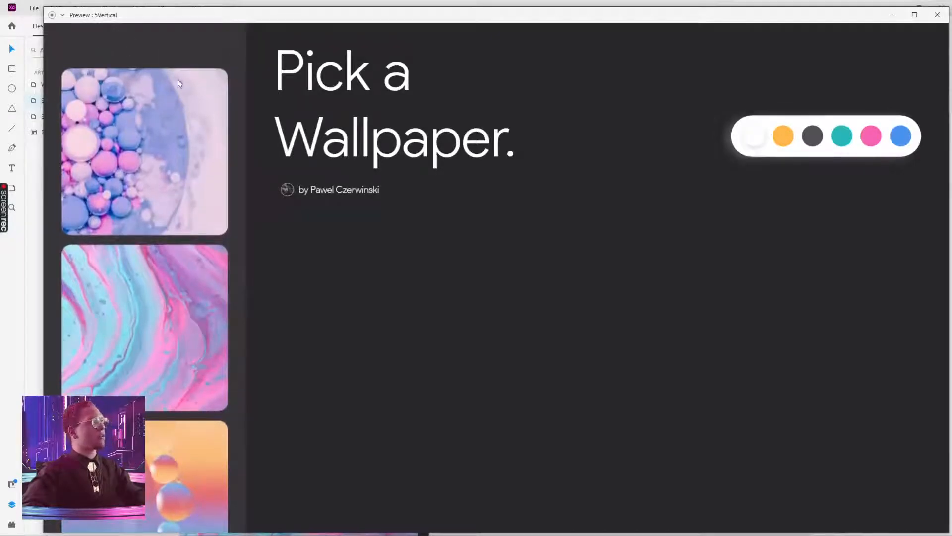
scroll(202, 143, "down", 5)
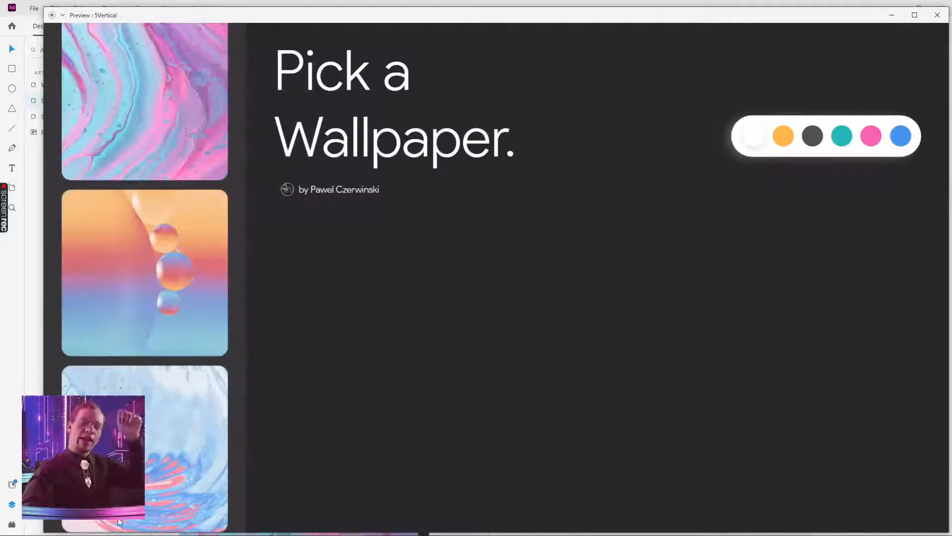
left_click(937, 15)
Duplicate the last thumbnail in the stacked group and align the copy directly beneath it in the column.
double_click(502, 341)
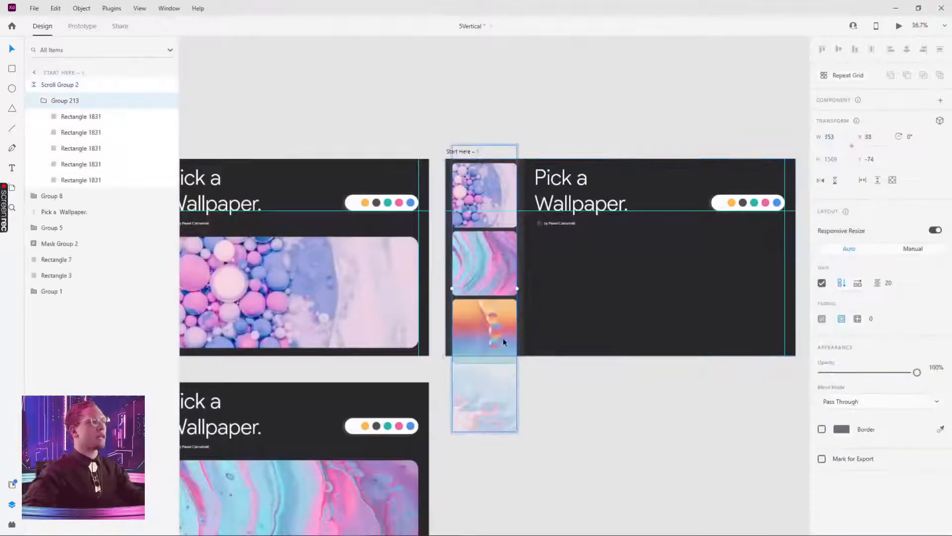
left_click(495, 403)
key("ctrl+d")
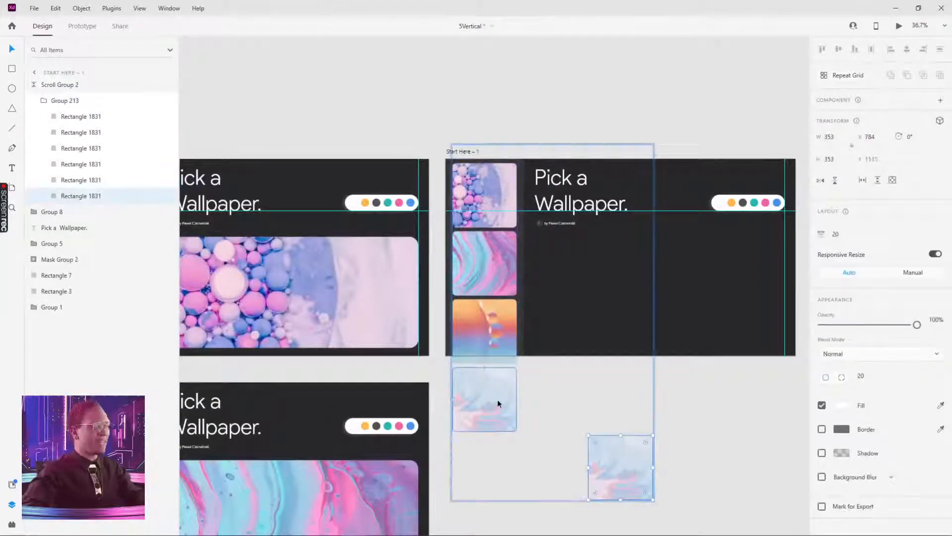
left_click_drag(612, 463, 475, 466)
left_click(429, 476)
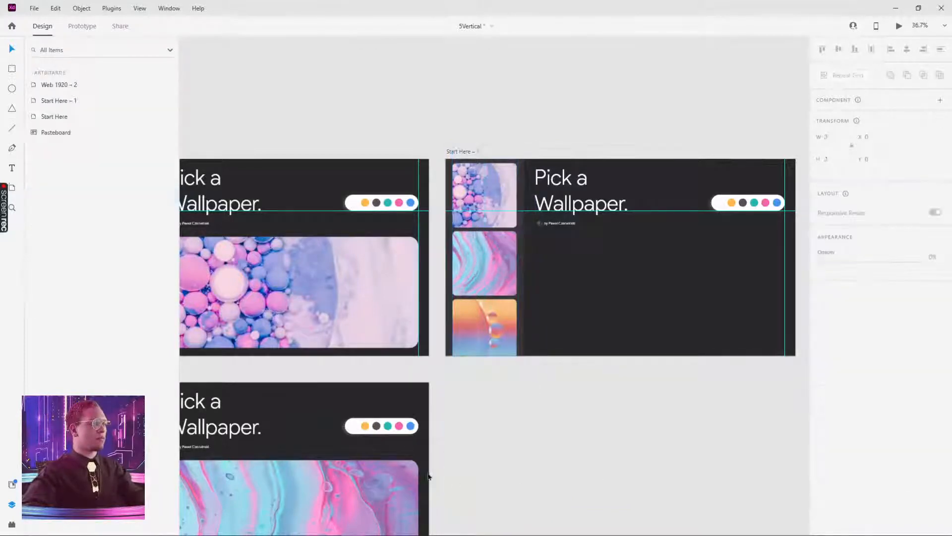
Shrink the duplicated thumbnail at the end of the stack to a height of about 75 and set its opacity to 0%.
double_click(504, 313)
left_click(484, 458)
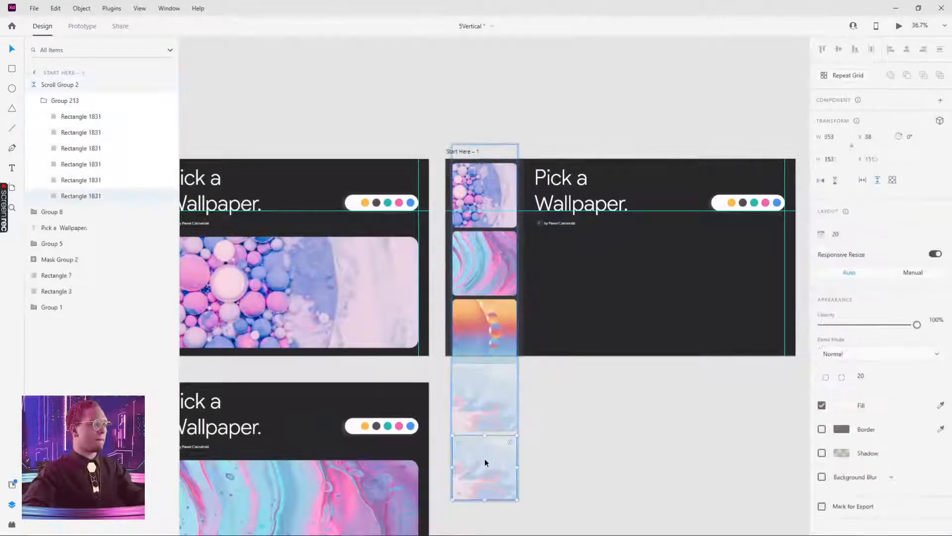
left_click_drag(484, 498, 484, 449)
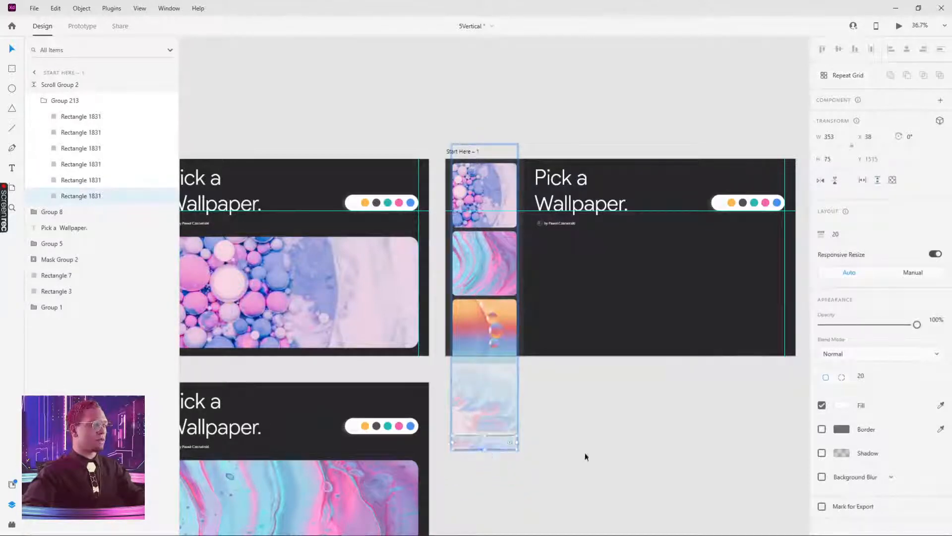
left_click_drag(917, 325, 820, 326)
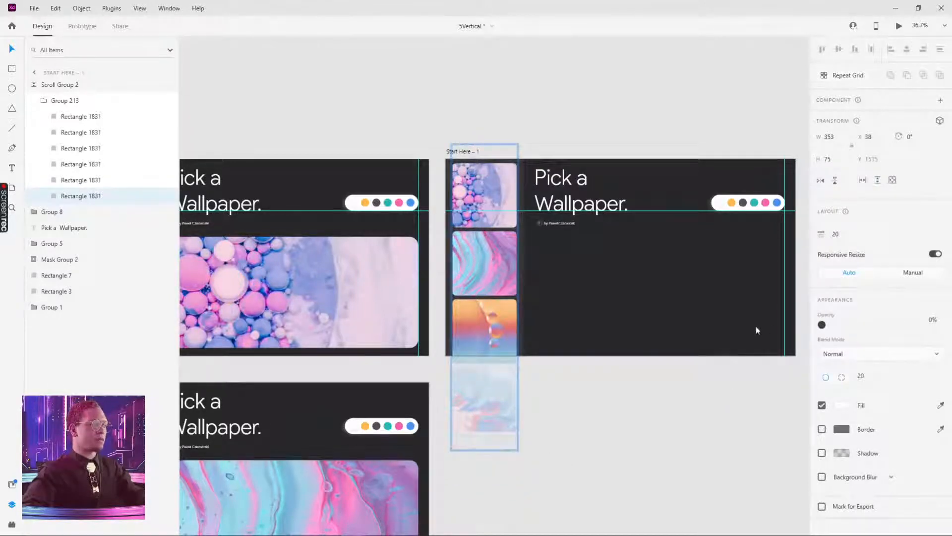
left_click(667, 480)
Preview the Start Here – 1 artboard again and scroll the thumbnail column down to check the spacing at its end.
left_click(470, 152)
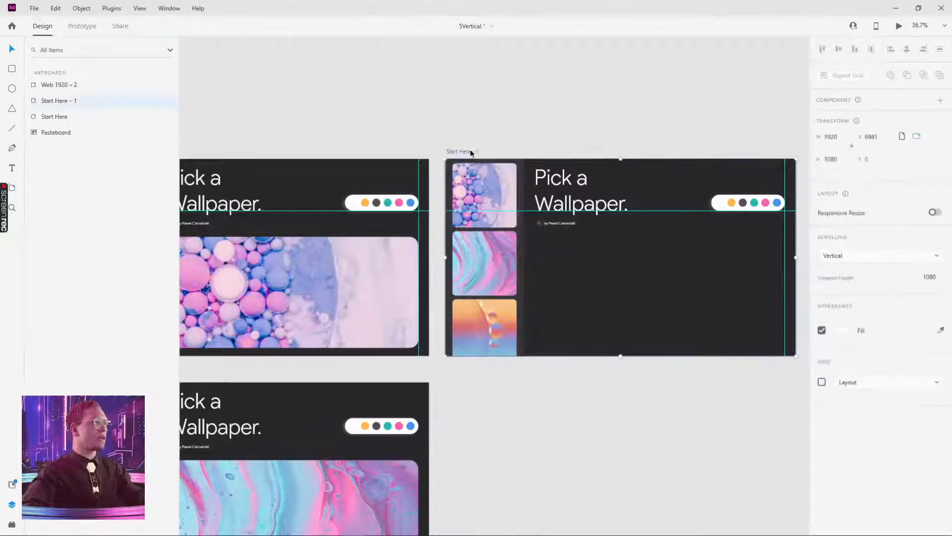
left_click(900, 26)
scroll(169, 177, "down", 4)
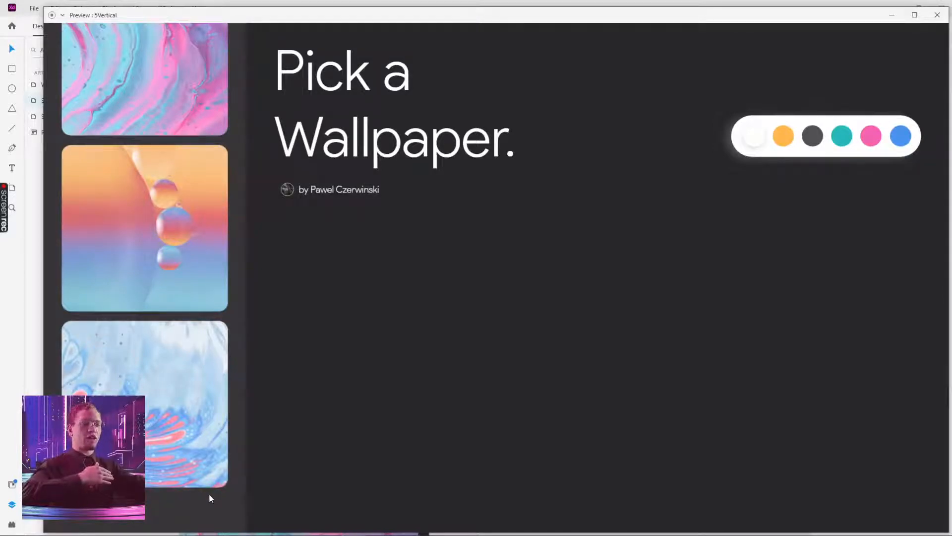
Close the prototype preview and select the Web 1920 – 2 artboard.
left_click(937, 15)
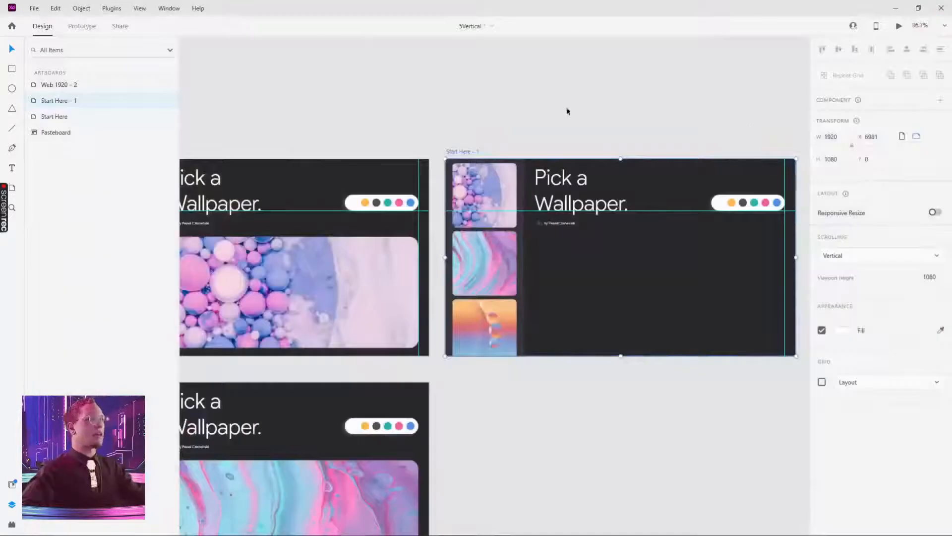
scroll(565, 111, "left", 5)
scroll(724, 63, "down", 5)
scroll(650, 235, "down", 2)
scroll(650, 235, "left", 1)
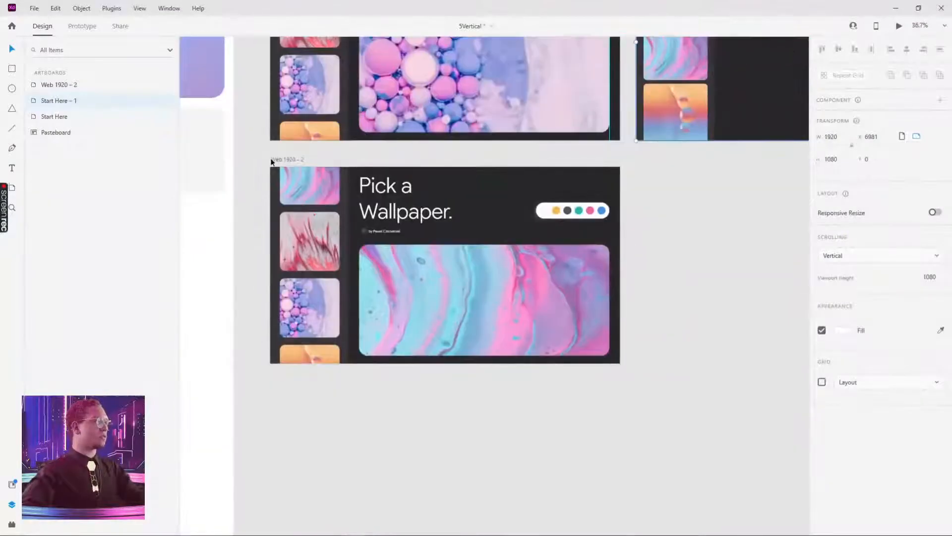
left_click(283, 160)
Move the Start Here artboard up, well clear of the Web 1920 – 2 artboard below it.
scroll(495, 351, "right", 4)
scroll(495, 351, "up", 2)
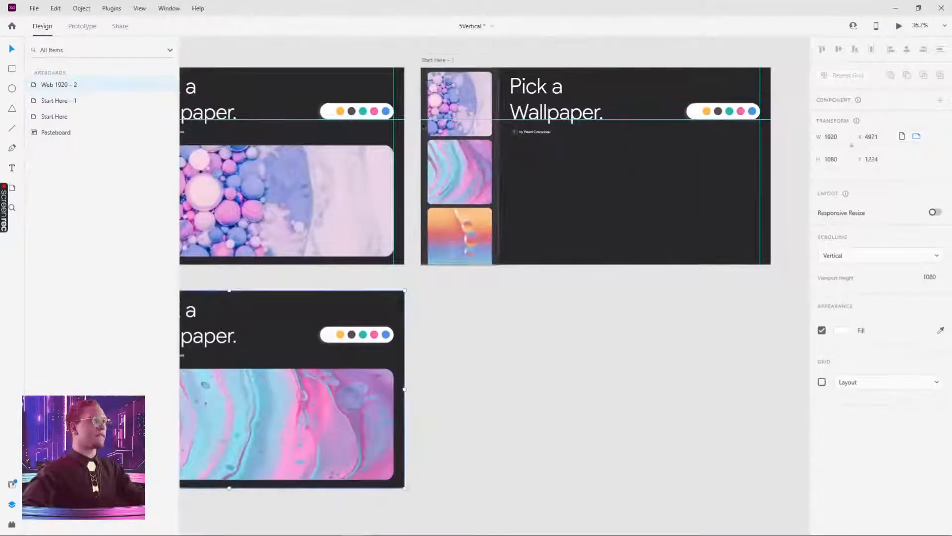
scroll(719, 323, "left", 3)
scroll(719, 324, "down", 1)
scroll(719, 323, "left", 3)
scroll(440, 135, "up", 2)
scroll(441, 136, "left", 2)
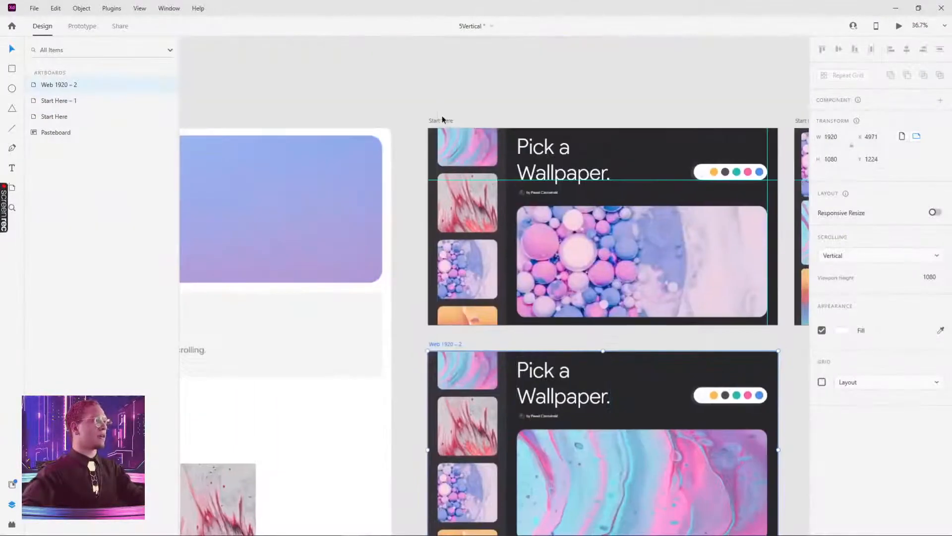
left_click(443, 120)
scroll(444, 253, "up", 3)
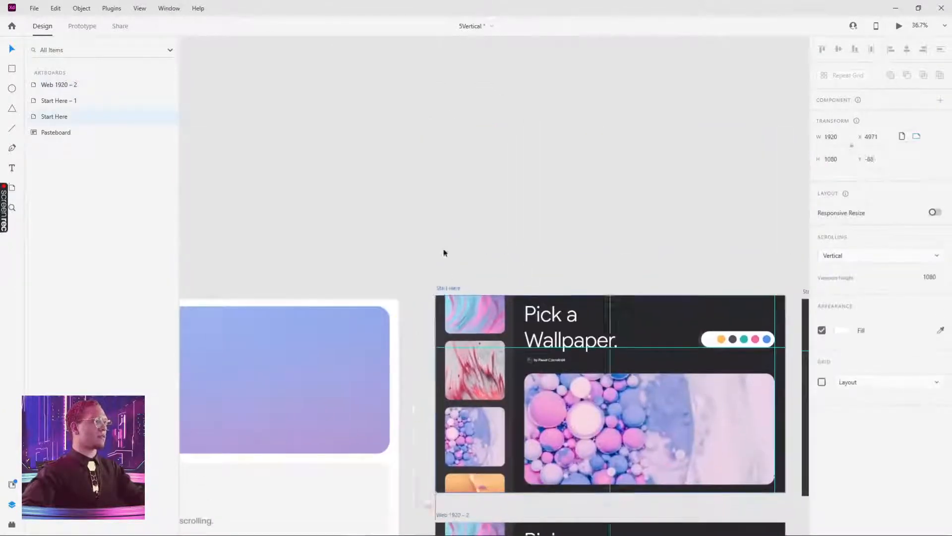
scroll(444, 253, "down", 3)
Delete the transparent spacer rectangle at the top of the thumbnail stack inside the Start Here scroll group.
left_click(445, 157)
double_click(445, 156)
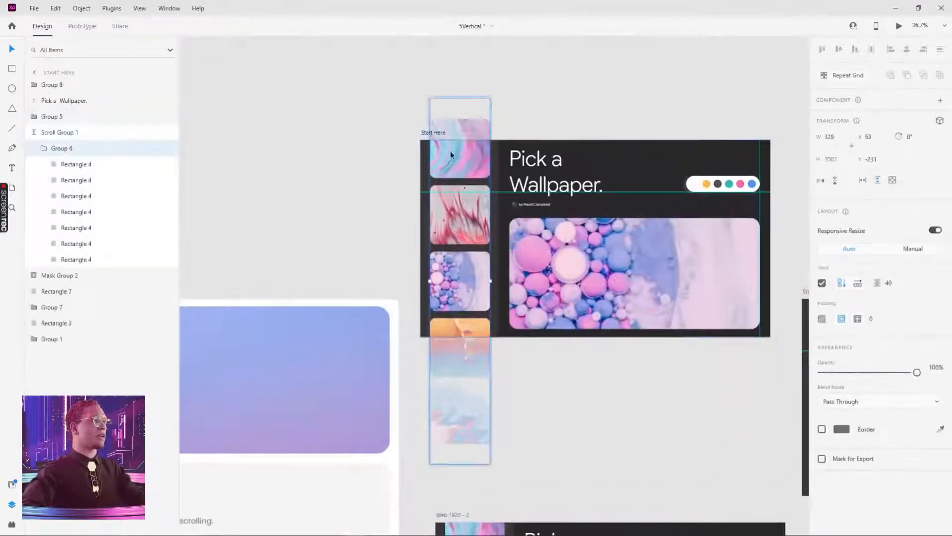
left_click(457, 111)
scroll(458, 111, "up", 3)
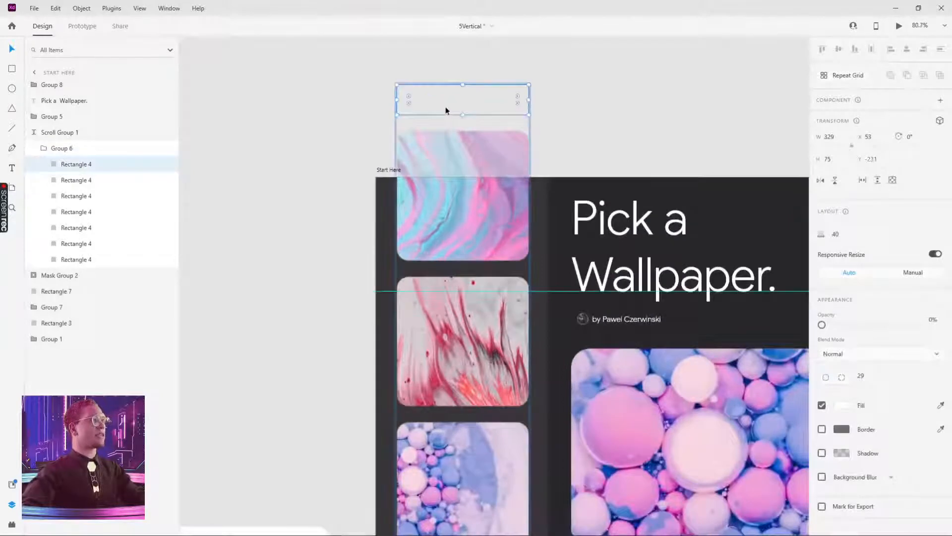
scroll(459, 114, "down", 5)
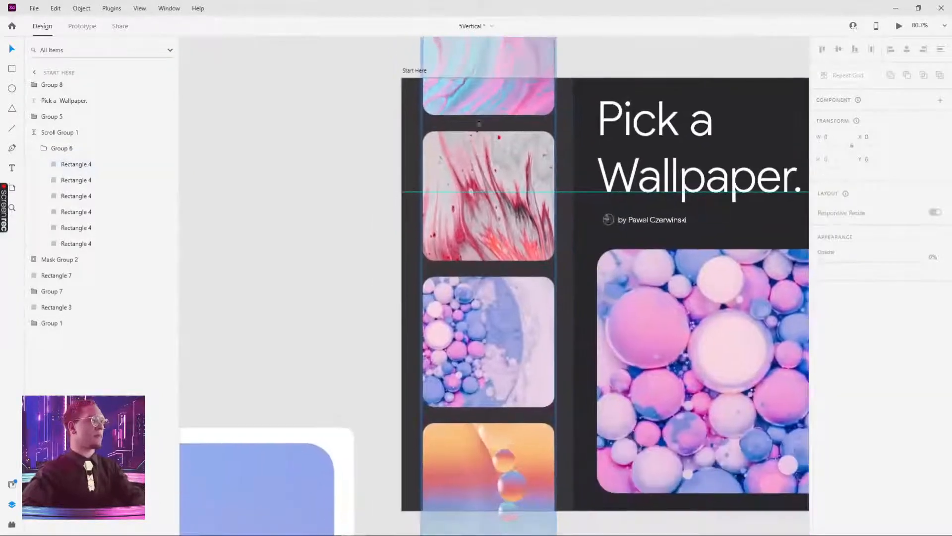
Preview the Start Here artboard, scroll its wallpaper thumbnail column, and close the preview.
left_click(479, 146)
left_click(664, 40)
double_click(495, 96)
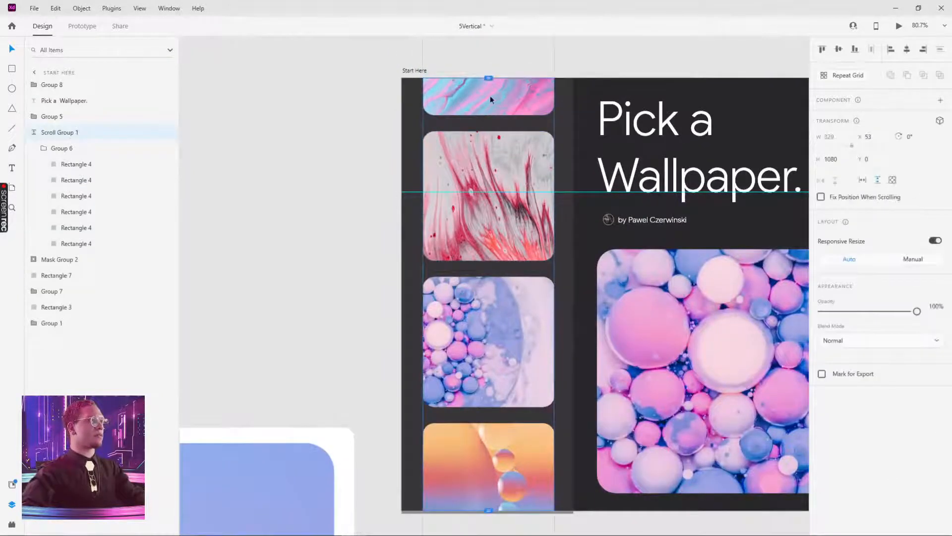
left_click(600, 64)
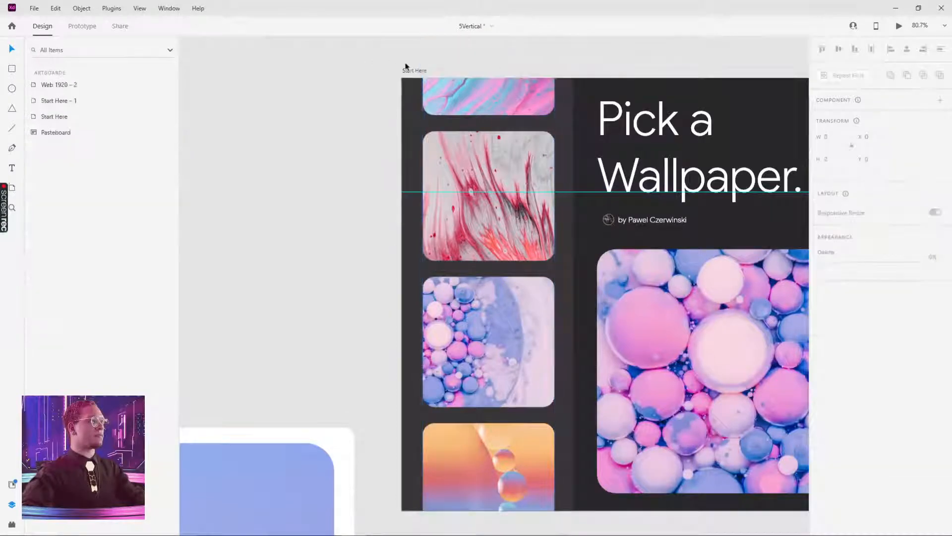
left_click(417, 71)
left_click(899, 26)
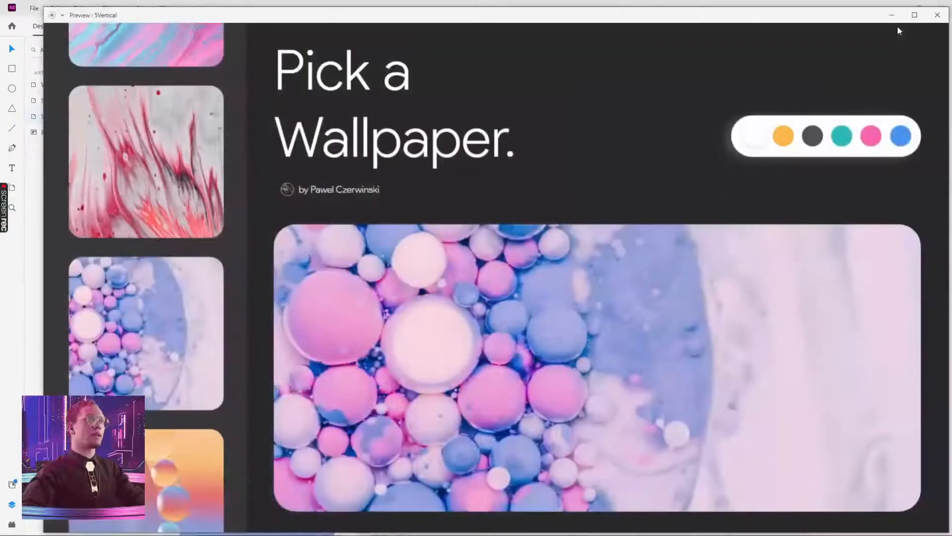
scroll(127, 337, "up", 2)
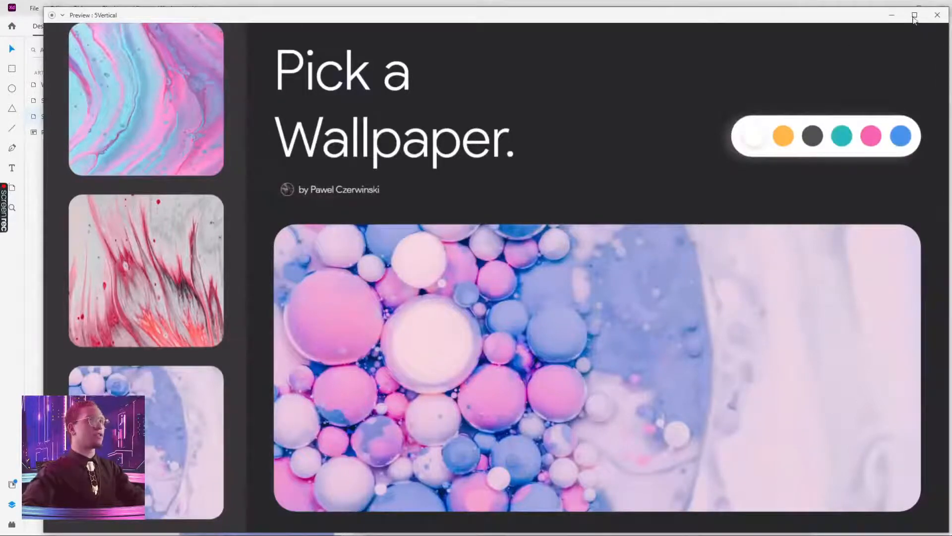
left_click(938, 15)
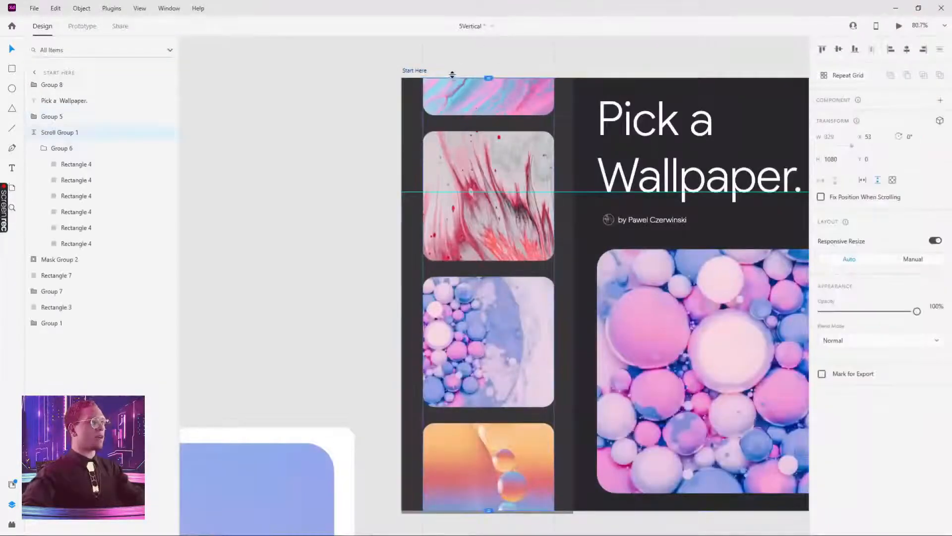
Examine how the thumbnail stack inside the Start Here scroll group extends beyond the artboard's top edge.
scroll(534, 198, "up", 3)
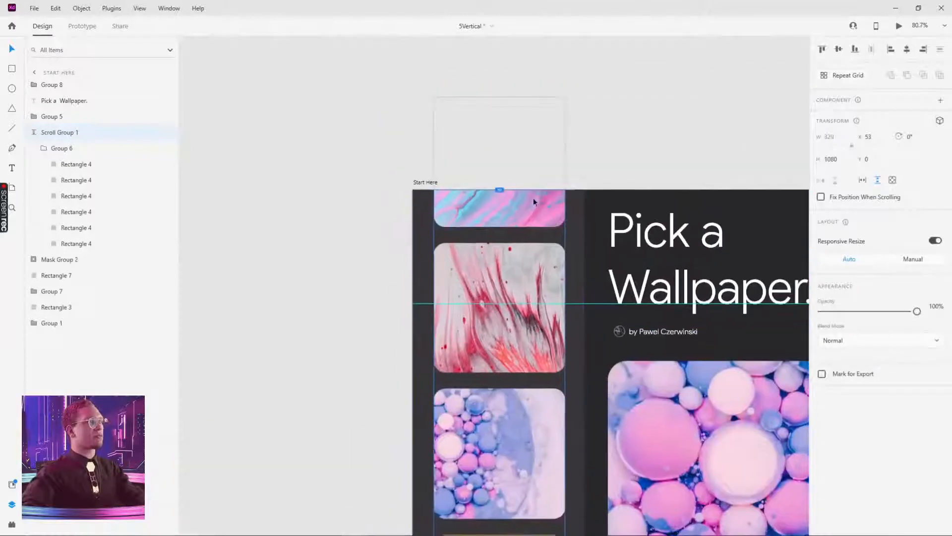
double_click(534, 197)
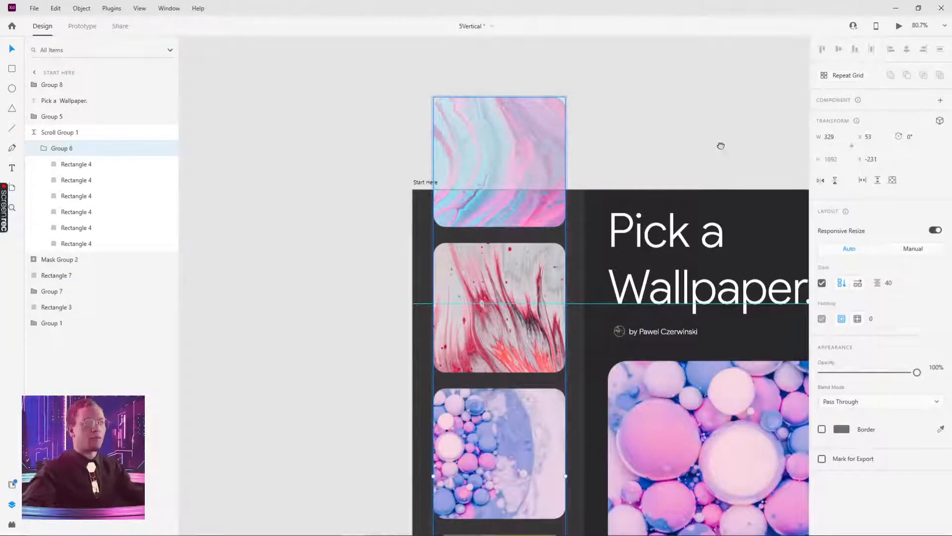
left_click_drag(720, 145, 546, 151)
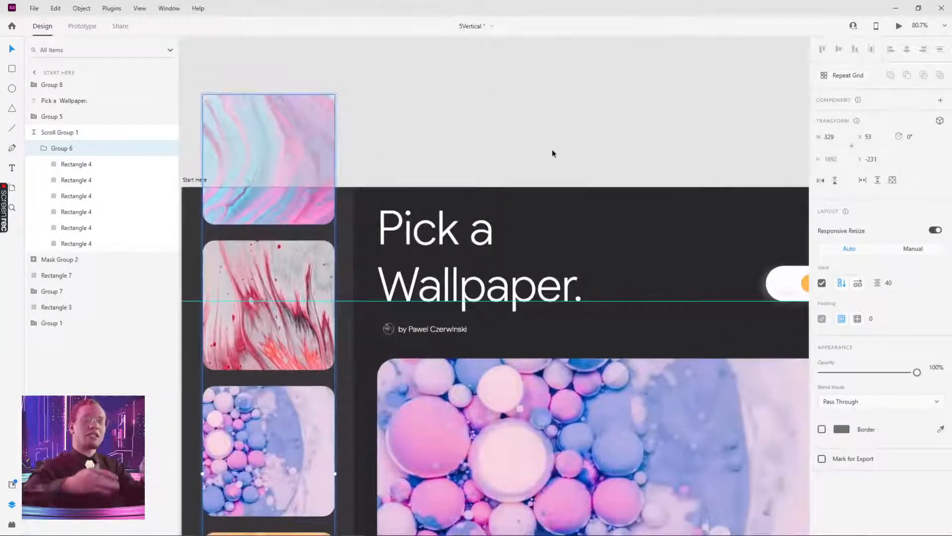
left_click(582, 147)
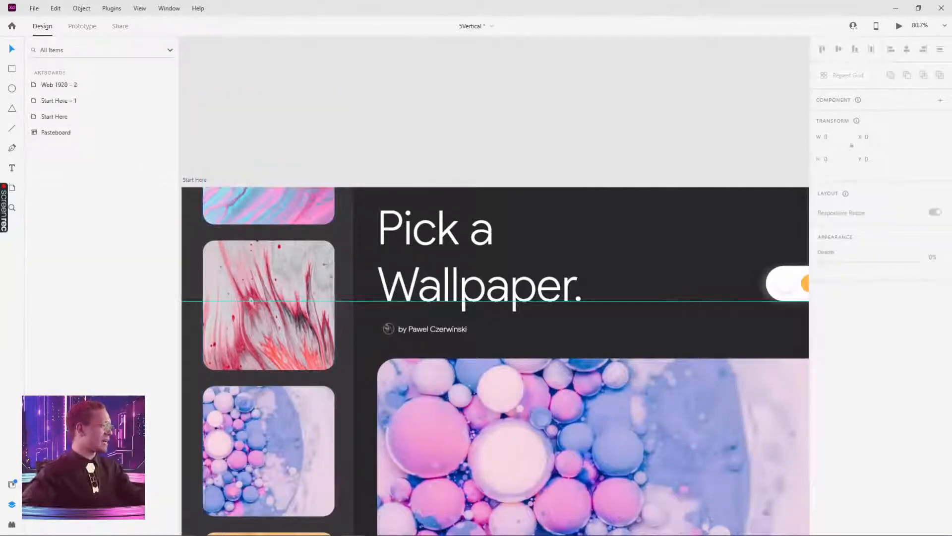
Preview the Start Here – 1 artboard, scroll its thumbnail column in both directions, and close the preview.
scroll(727, 198, "down", 5, "ctrl")
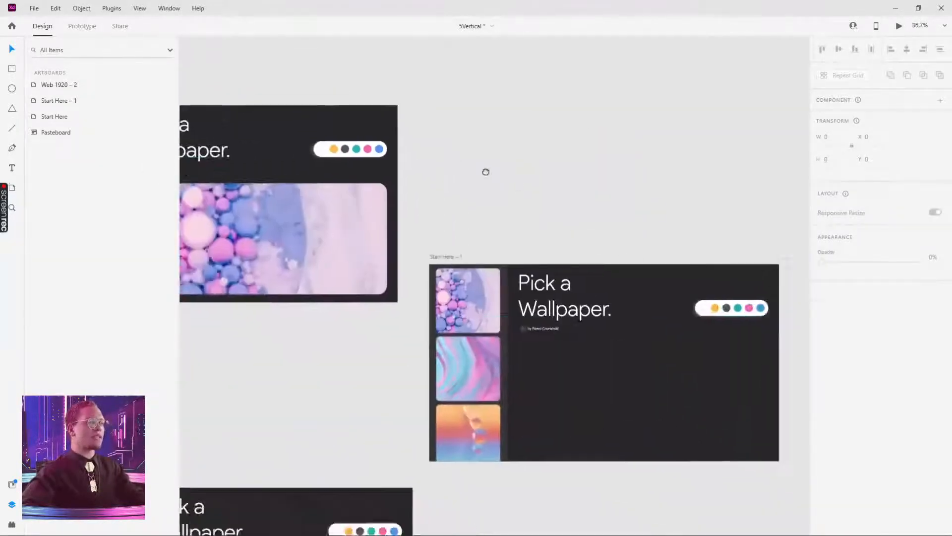
left_click_drag(486, 171, 423, 56)
left_click(413, 273)
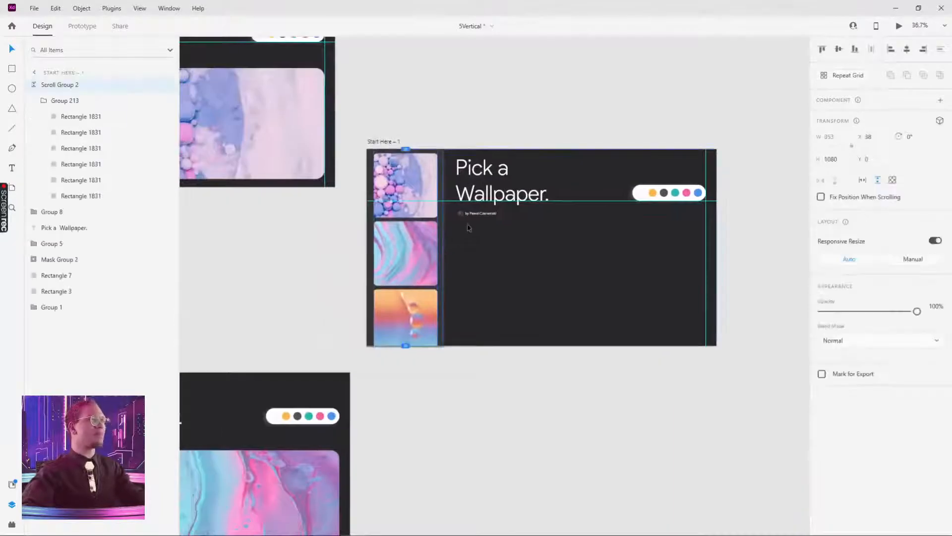
left_click(900, 27)
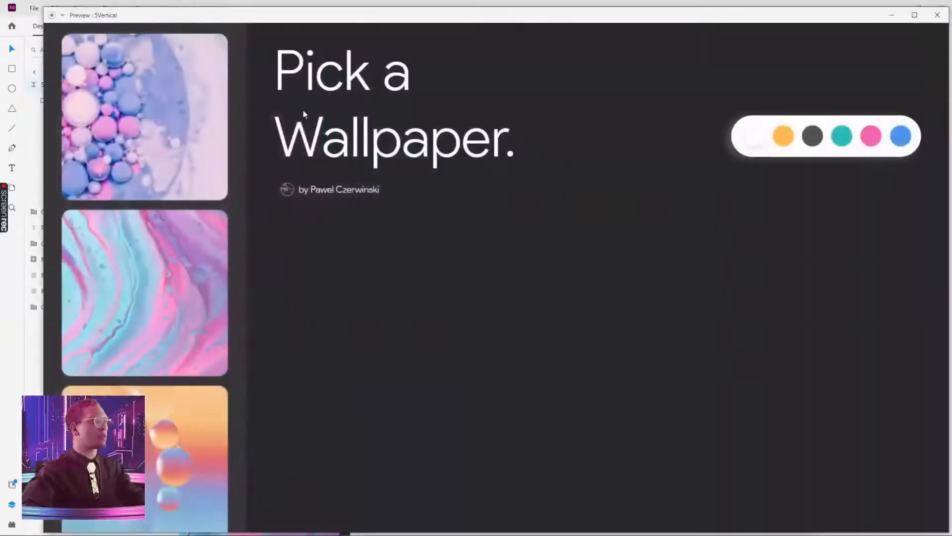
scroll(161, 258, "down", 5)
scroll(161, 258, "up", 5)
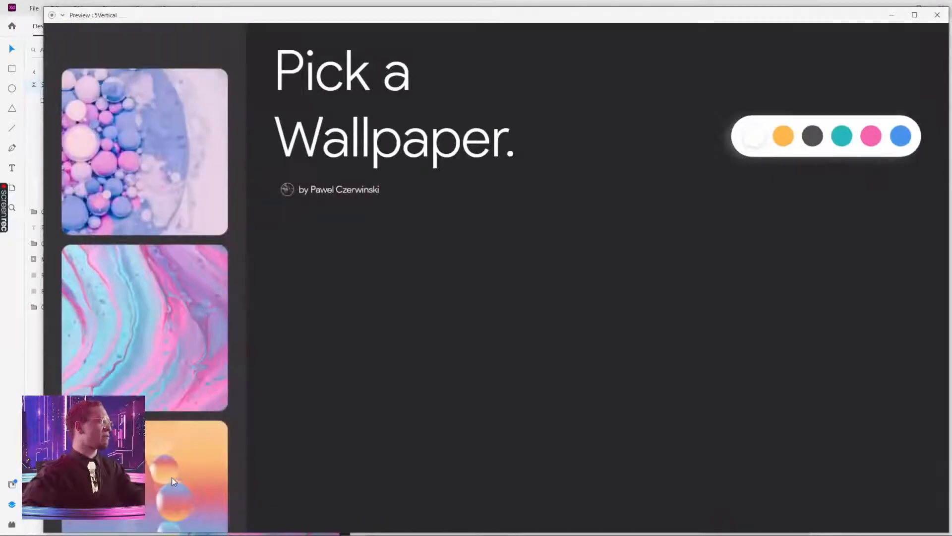
scroll(170, 163, "down", 5)
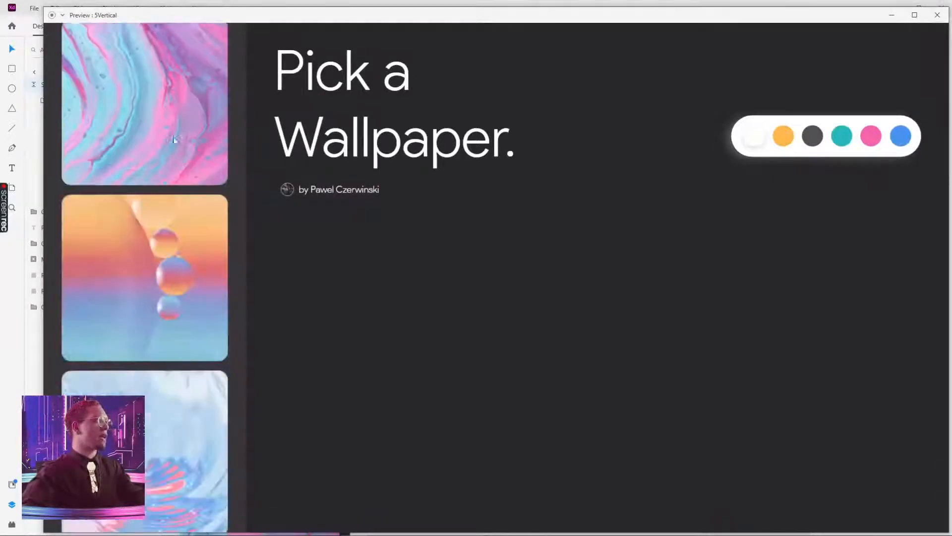
scroll(179, 313, "up", 2)
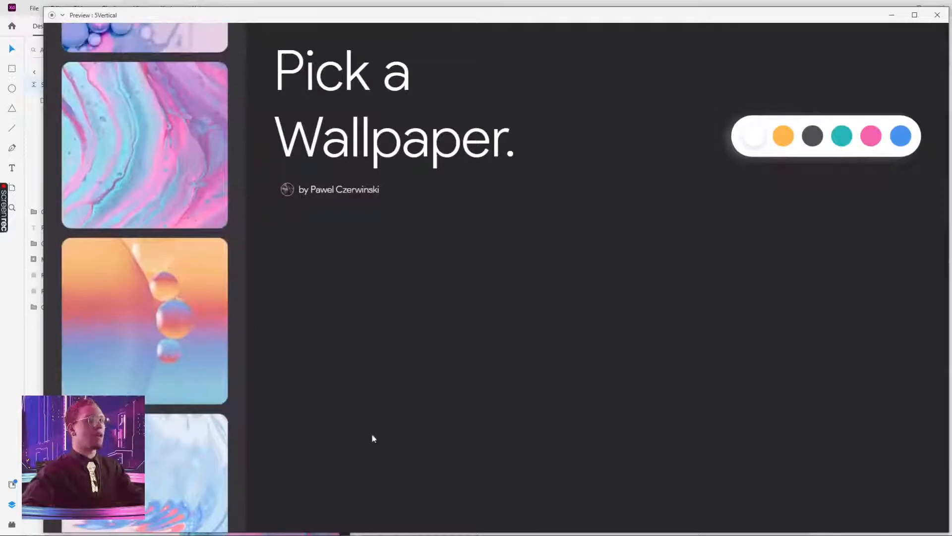
left_click(937, 15)
left_click(658, 107)
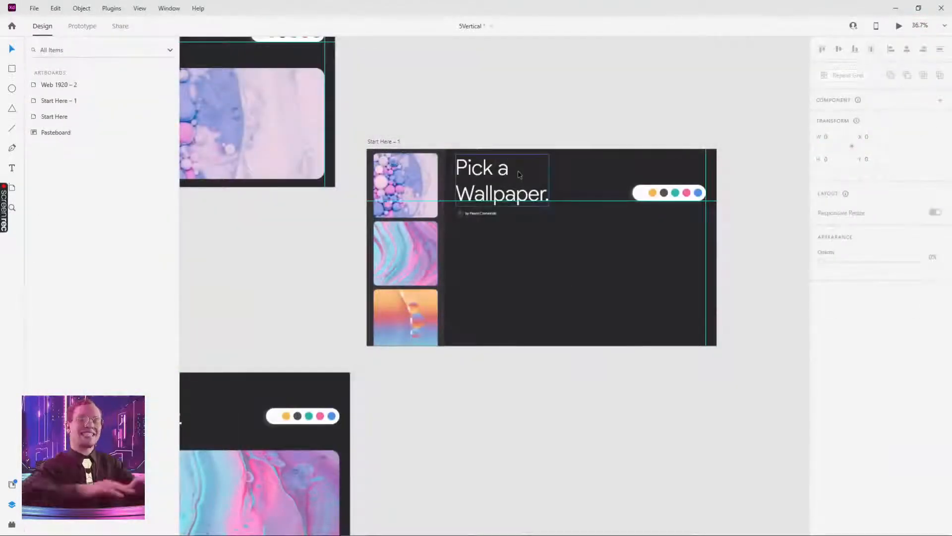
Draw a rectangle about 1359 × 628 below the author credit on Start Here – 1 and move it up to Y 407.
scroll(575, 121, "down", 3)
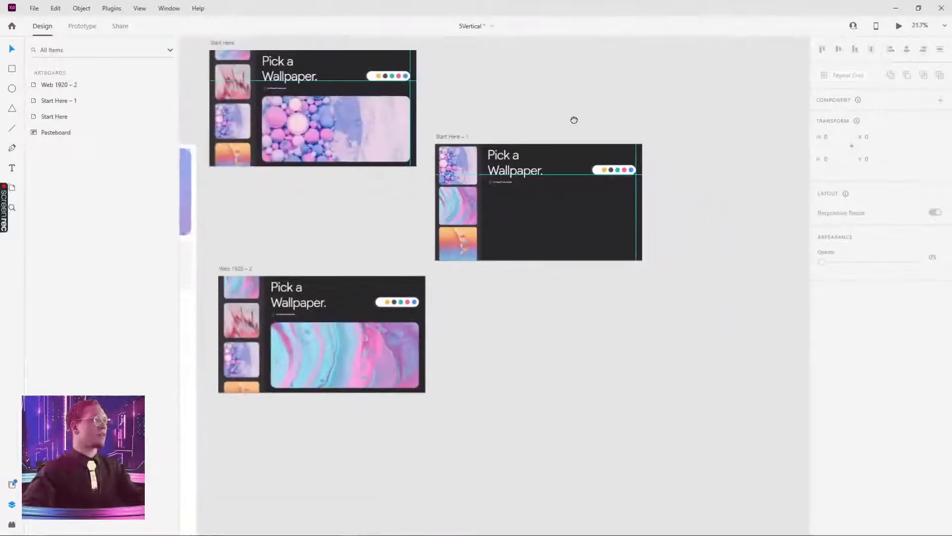
scroll(495, 189, "up", 3)
scroll(342, 162, "down", 1)
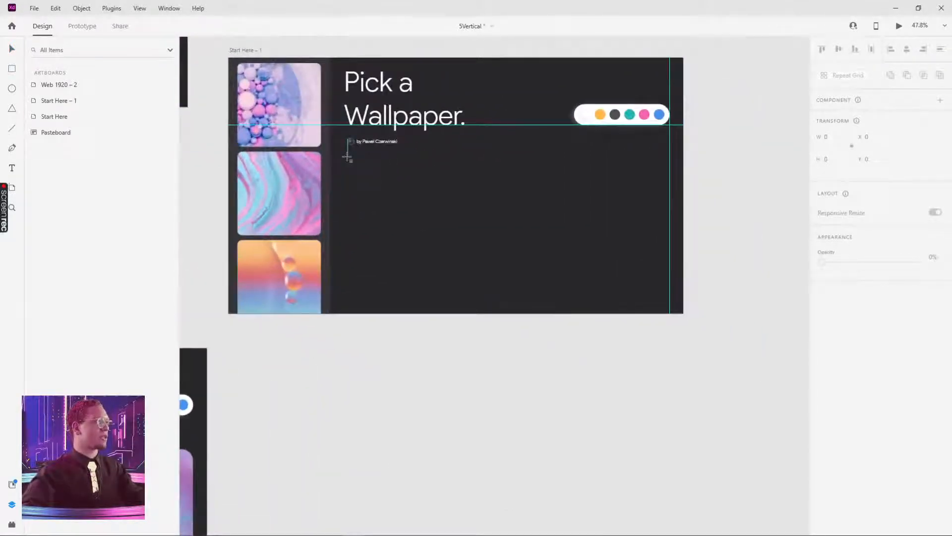
mouse_move(347, 157)
left_mouse_down()
mouse_move(392, 221)
mouse_move(606, 302)
mouse_move(670, 307)
left_mouse_up()
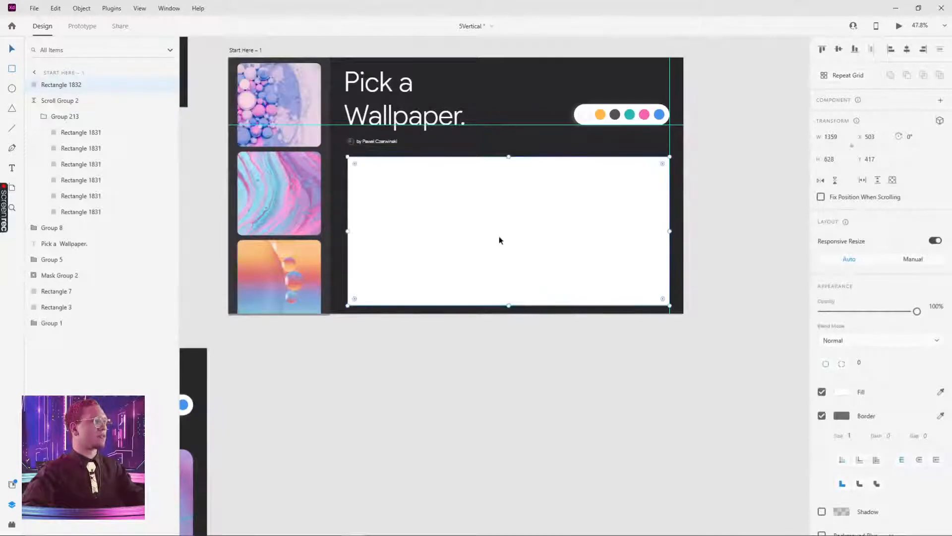
left_click_drag(502, 239, 502, 236)
Check the large rectangle's left edge against the author credit and its spacing from the artboard's bottom edge.
scroll(304, 118, "up", 5)
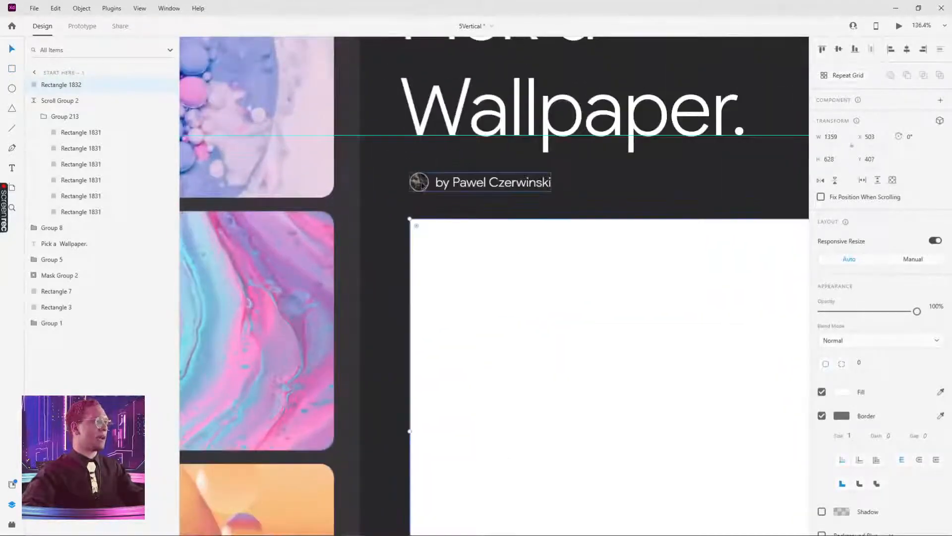
left_click(446, 182)
scroll(525, 285, "down", 5)
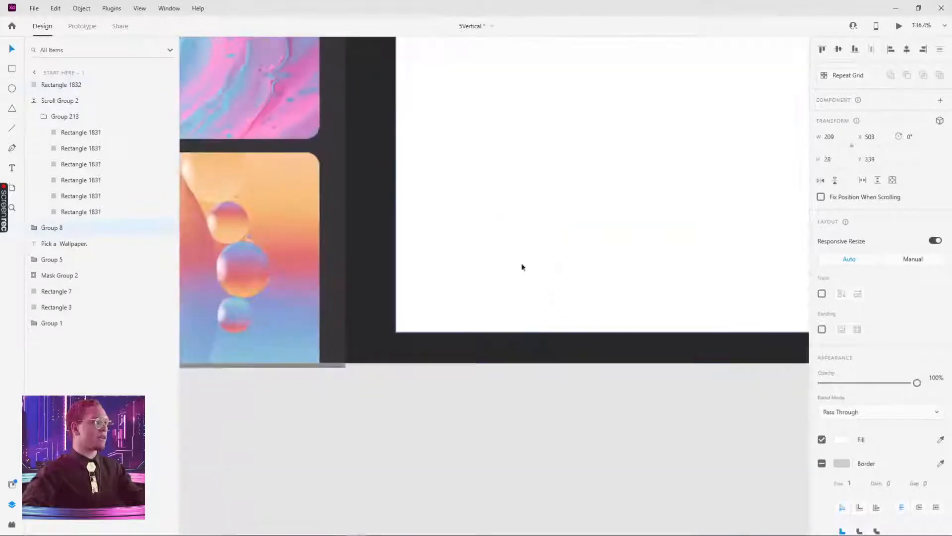
left_click(472, 315)
Draw a borderless spacing rectangle about 44 × 45 in the gap between the large rectangle and the artboard's bottom edge.
scroll(474, 372, "right", 5)
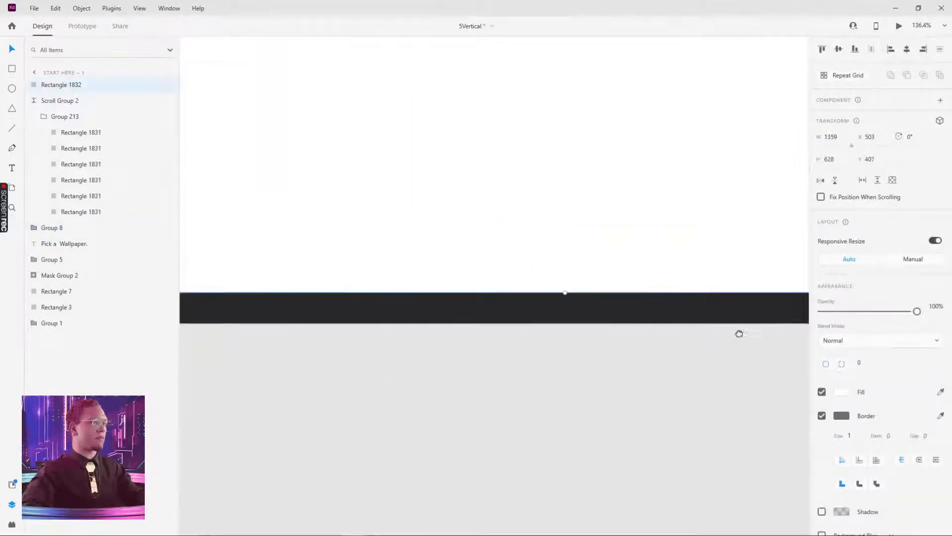
scroll(739, 334, "up", 3)
scroll(740, 334, "right", 2)
key("r")
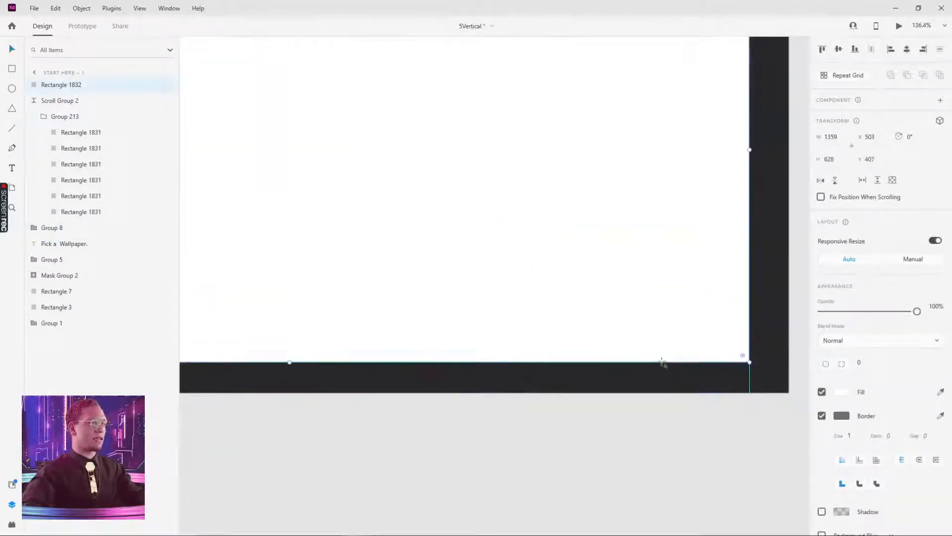
left_click_drag(662, 362, 692, 392)
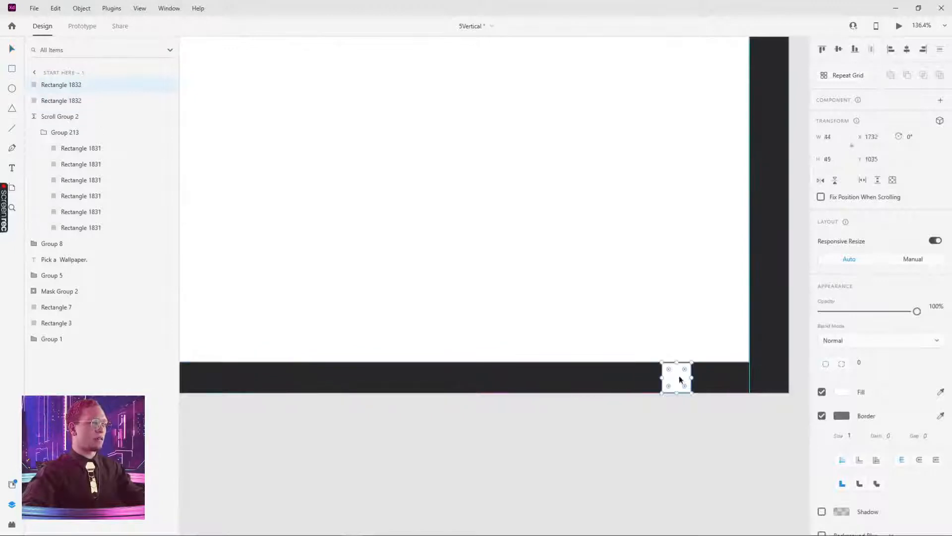
left_click(822, 416)
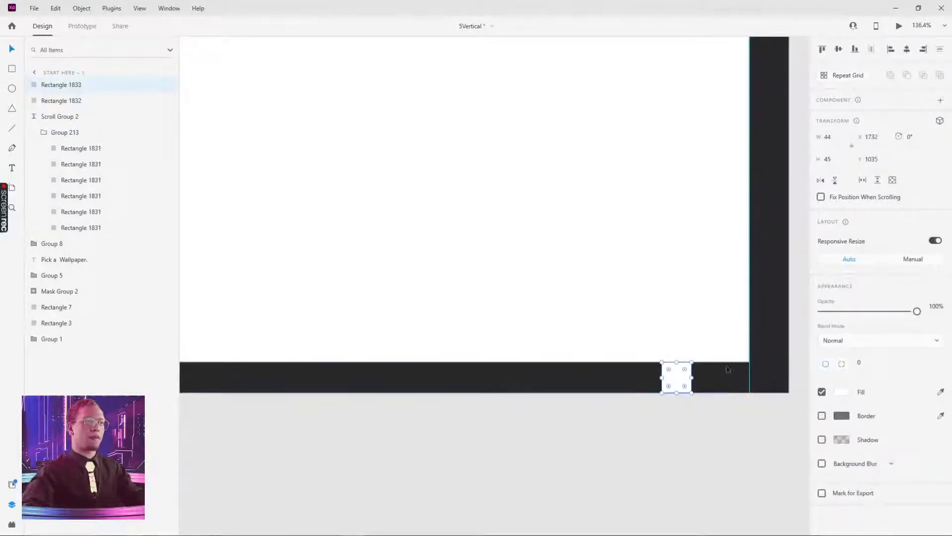
Set the small spacing rectangle's height to 40.
key("BackSpace")
type("0")
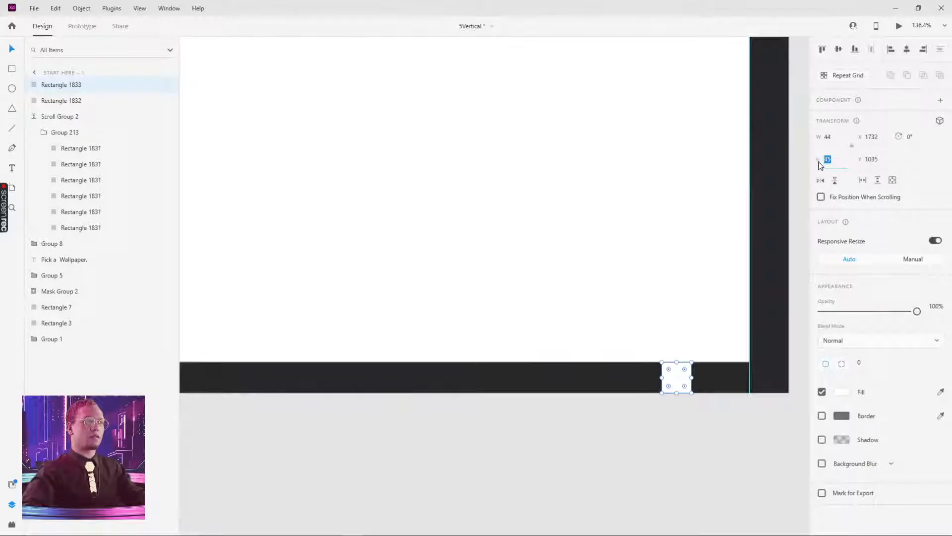
key("Return")
left_click(683, 385)
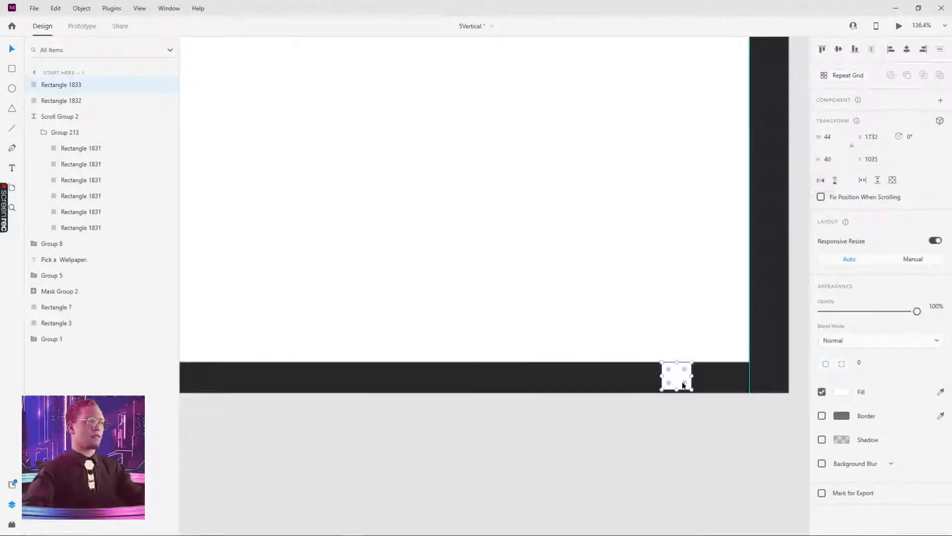
Move the small spacing rectangle onto the artboard's bottom edge and extend the large rectangle down to it, to a height of 634.
scroll(686, 400, "up", 5)
left_click_drag(668, 321, 668, 333)
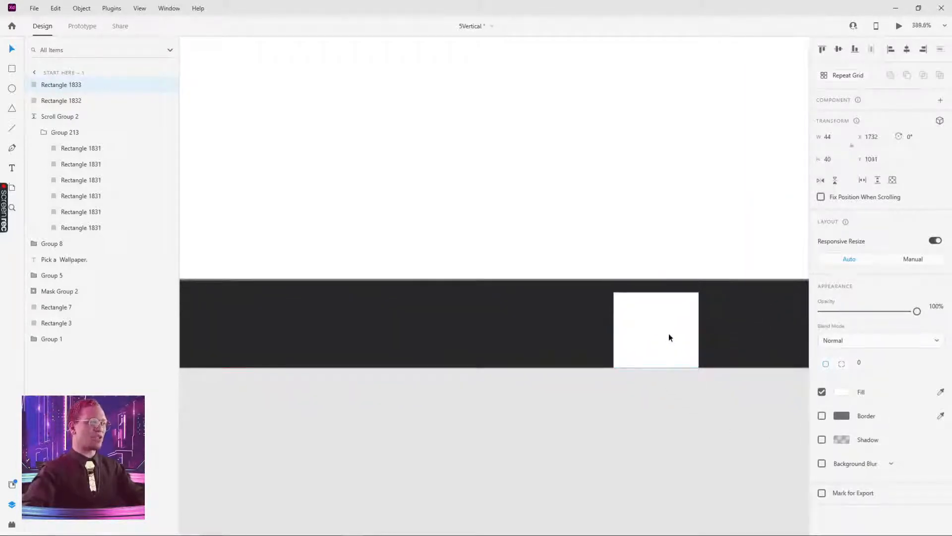
left_click(587, 334)
scroll(560, 255, "down", 3)
scroll(539, 306, "left", 3)
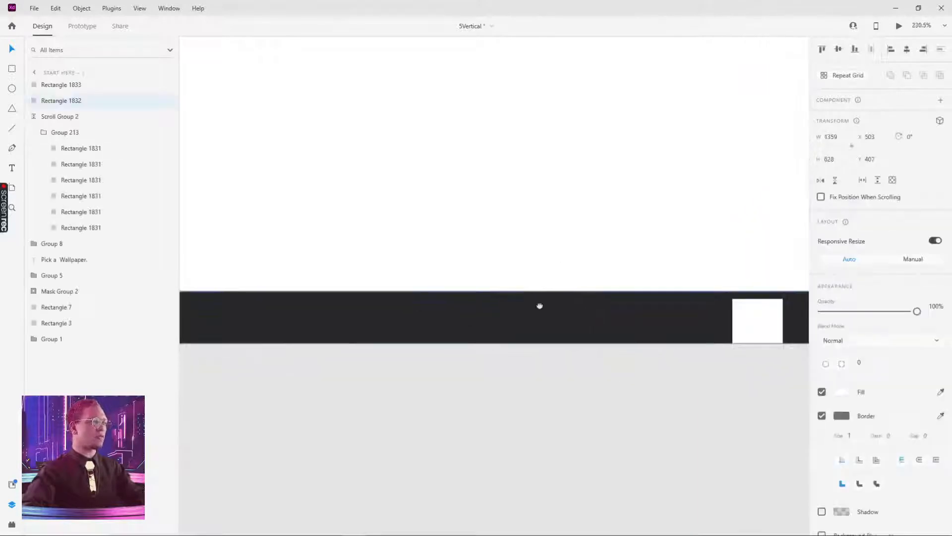
scroll(379, 294, "down", 6)
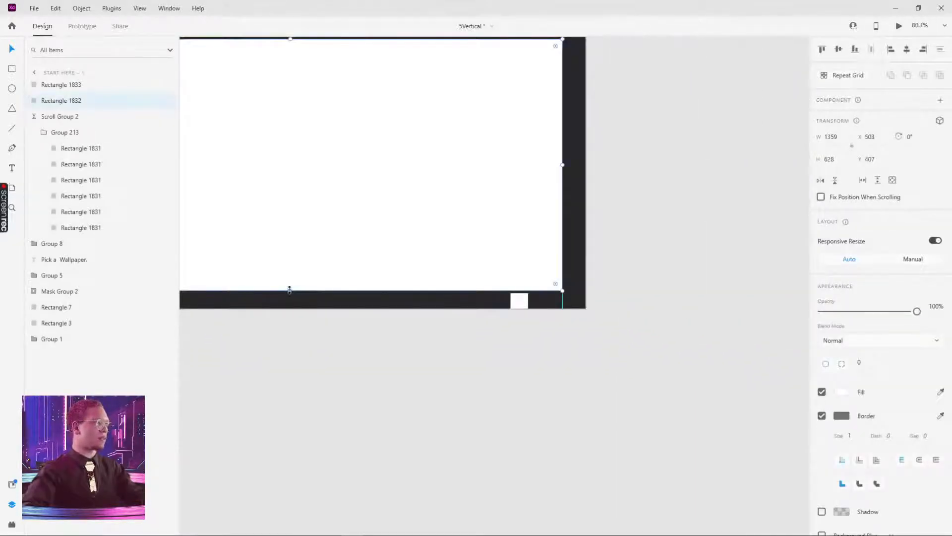
Delete the small spacing rectangle beneath the large rectangle.
left_click(518, 300)
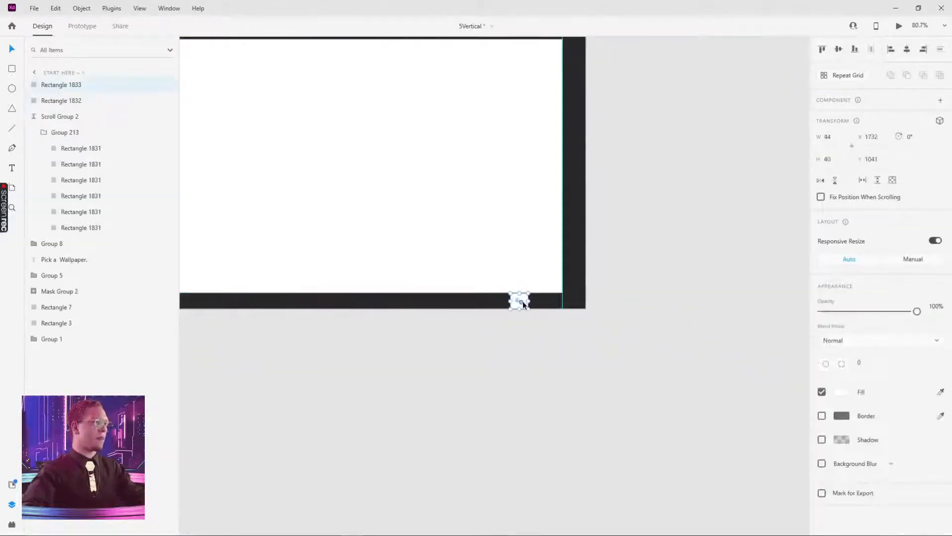
key("Delete")
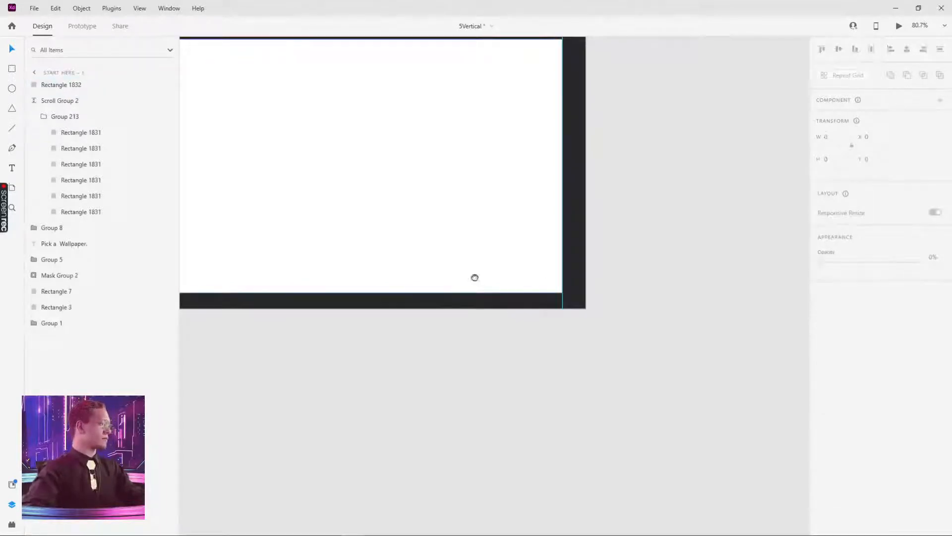
left_click_drag(475, 277, 576, 303)
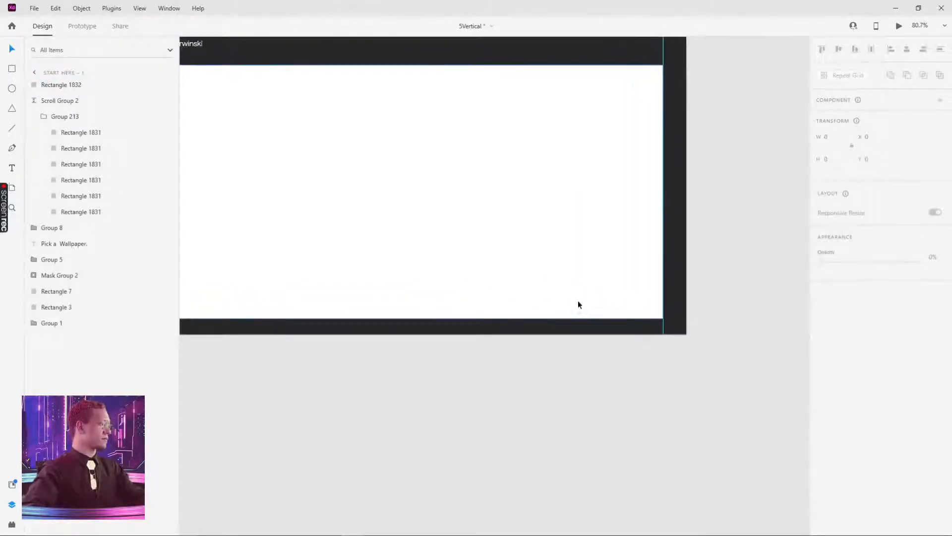
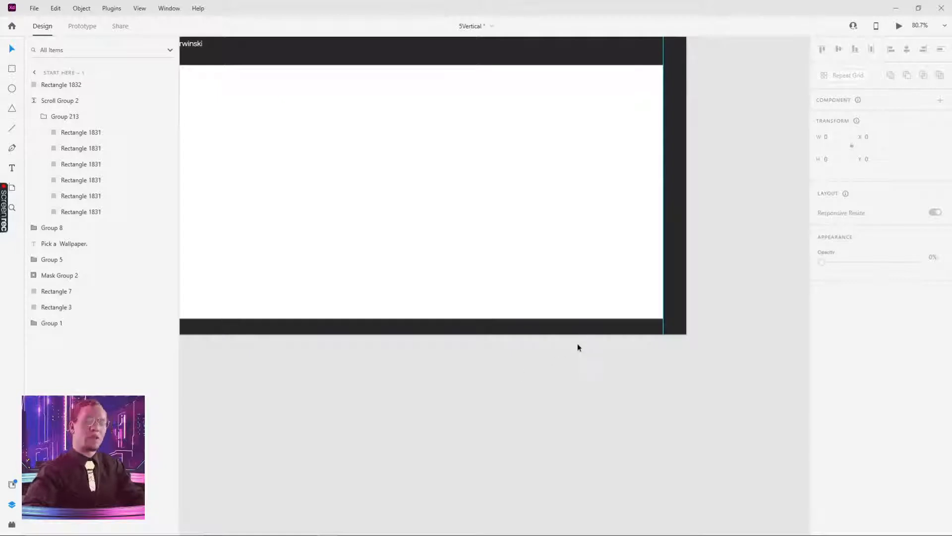
Give the large rectangle below the author credit a corner radius of 20 and remove its border.
left_click_drag(608, 213, 606, 318)
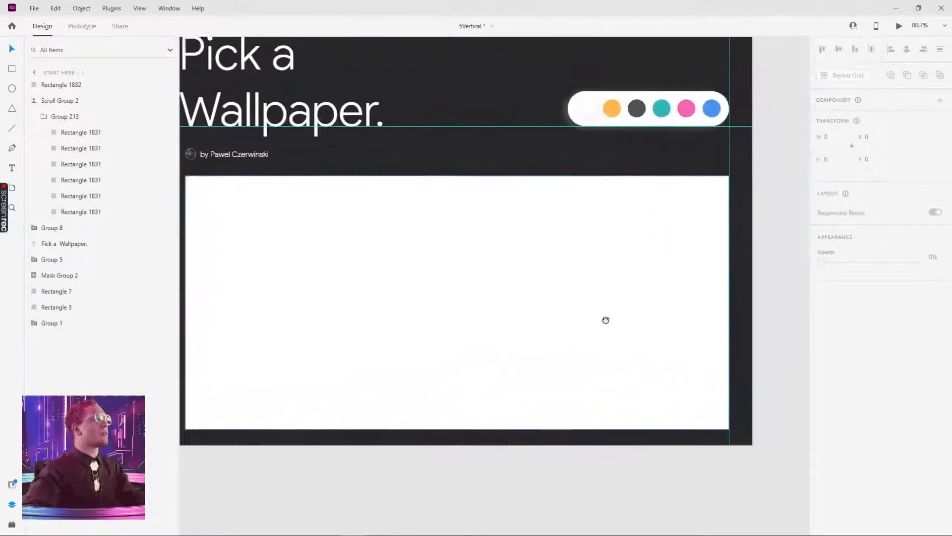
left_click(778, 207)
scroll(570, 239, "left", 2)
left_click(571, 240)
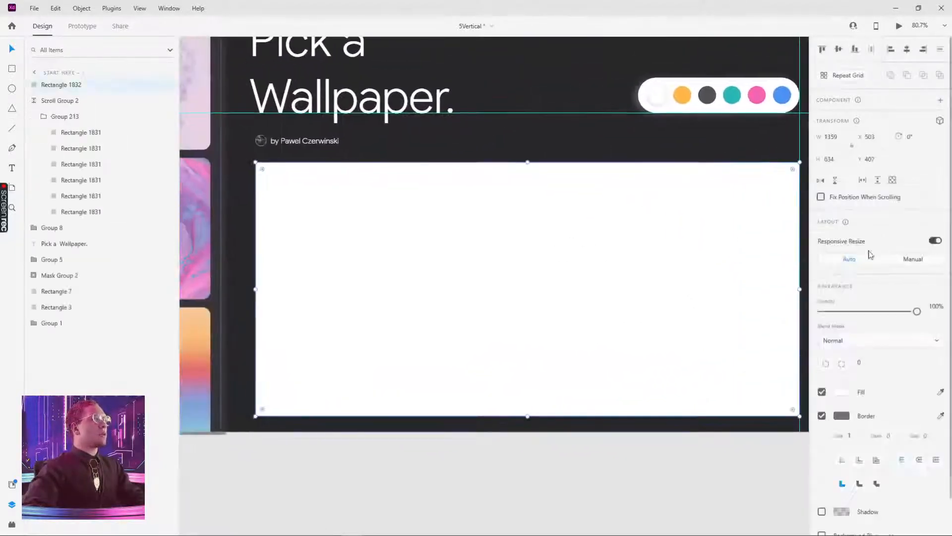
type("20")
key("Return")
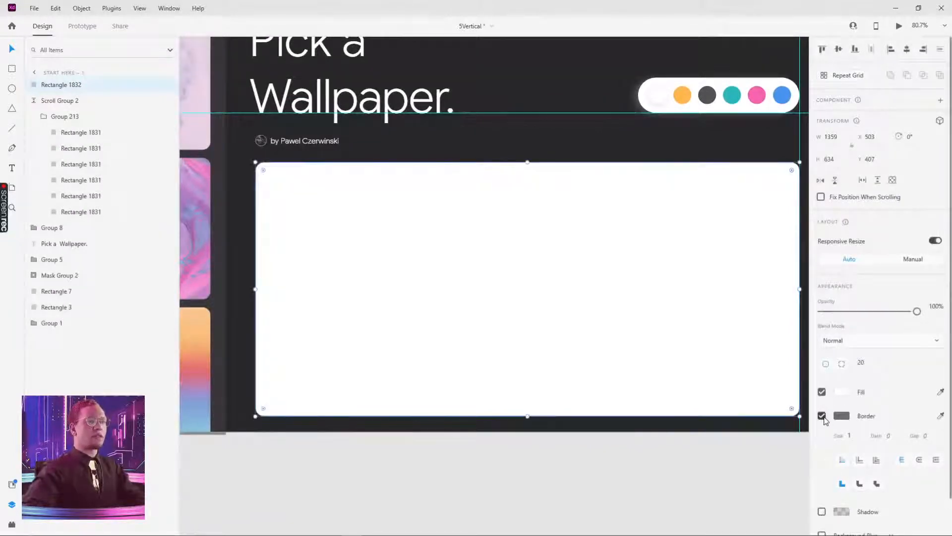
left_click(639, 503)
Copy the pink and blue bubbles image from the Assets section of the challenge sheet.
scroll(603, 454, "down", 5)
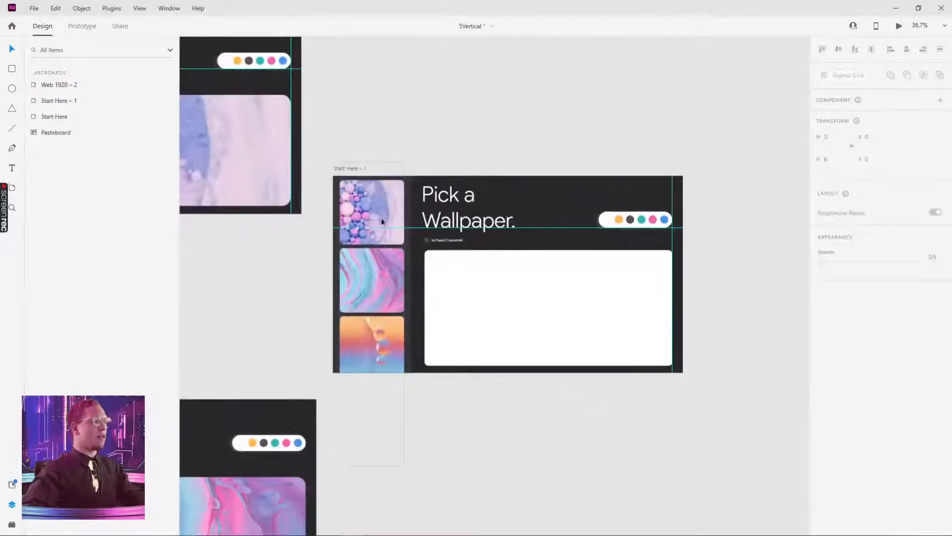
scroll(489, 382, "left", 3)
scroll(489, 383, "down", 1)
left_click(616, 270)
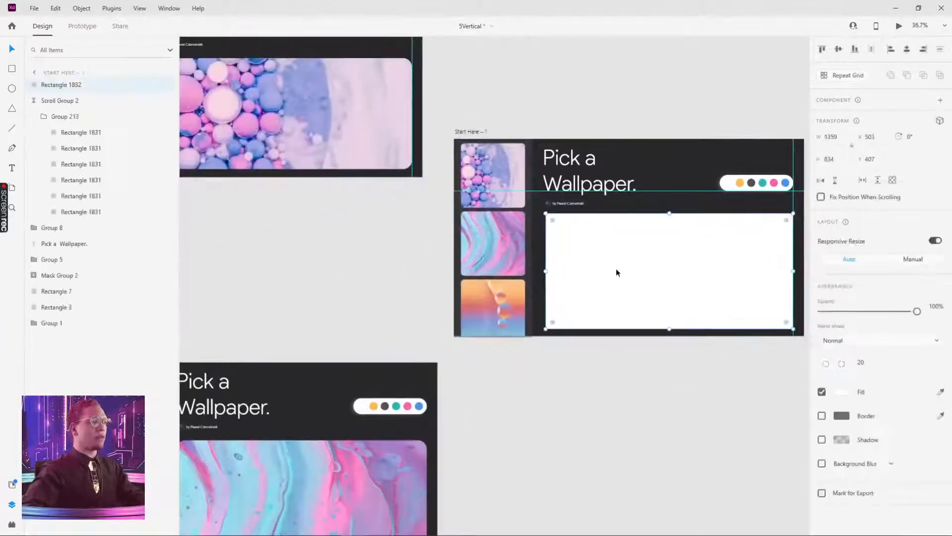
left_click(499, 174)
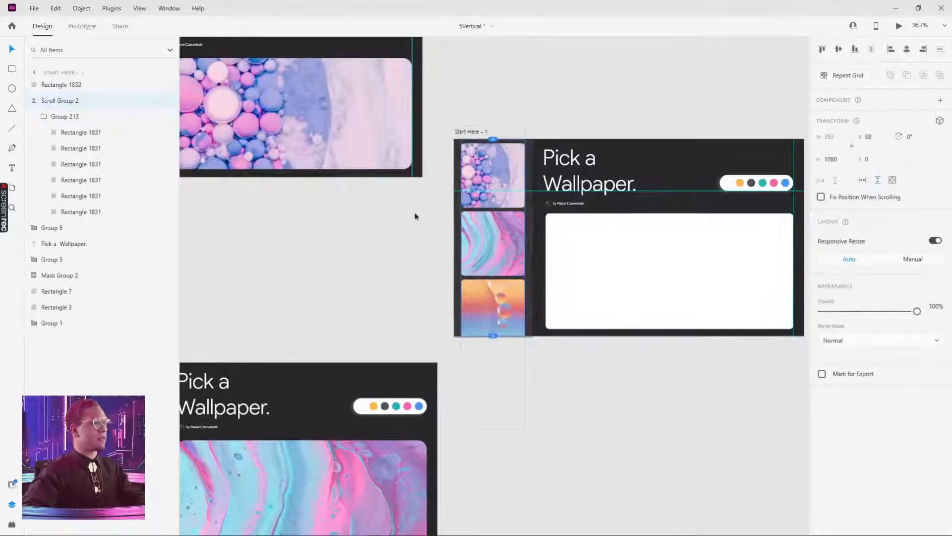
scroll(414, 214, "down", 6)
left_click(266, 312, "ctrl")
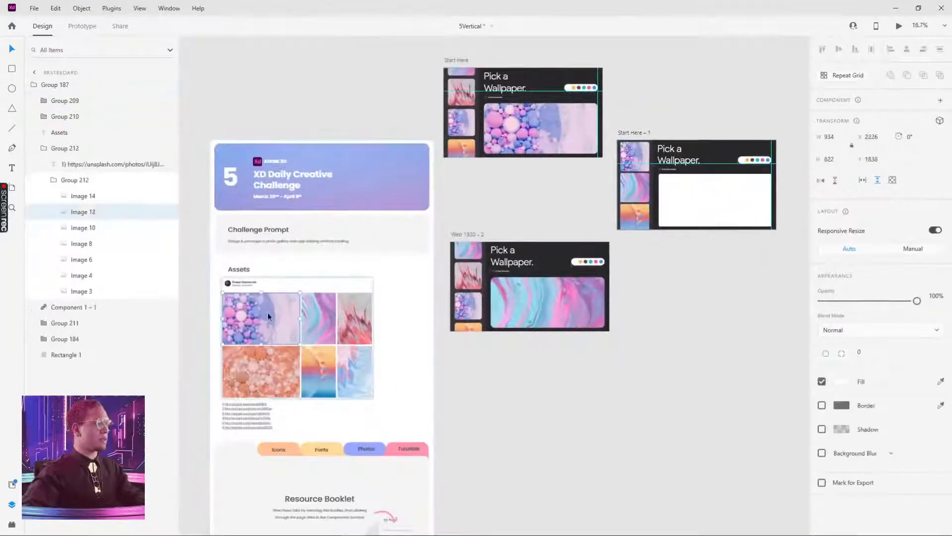
scroll(582, 227, "right", 5)
scroll(582, 227, "up", 2)
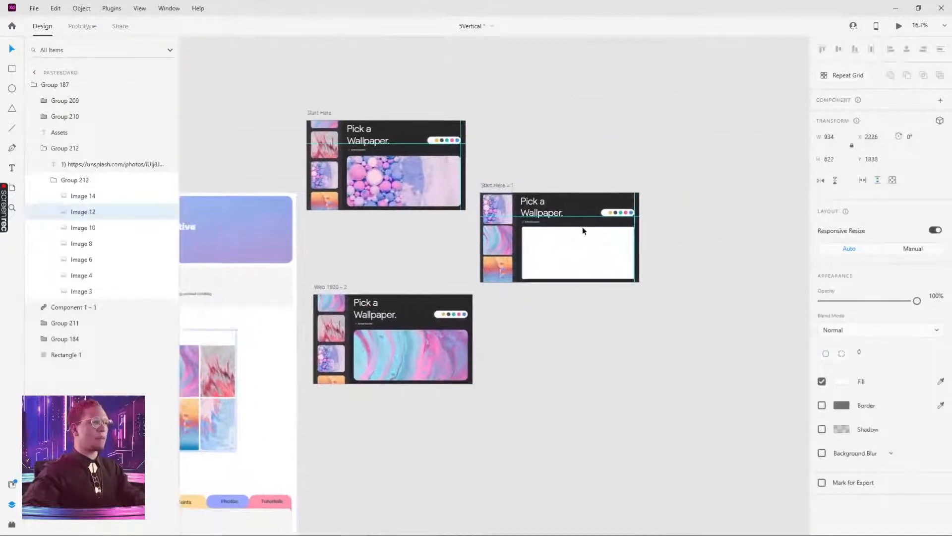
Paste the bubbles image's appearance onto the large white rectangle on Start Here – 1.
left_click(578, 245)
scroll(583, 245, "up", 5)
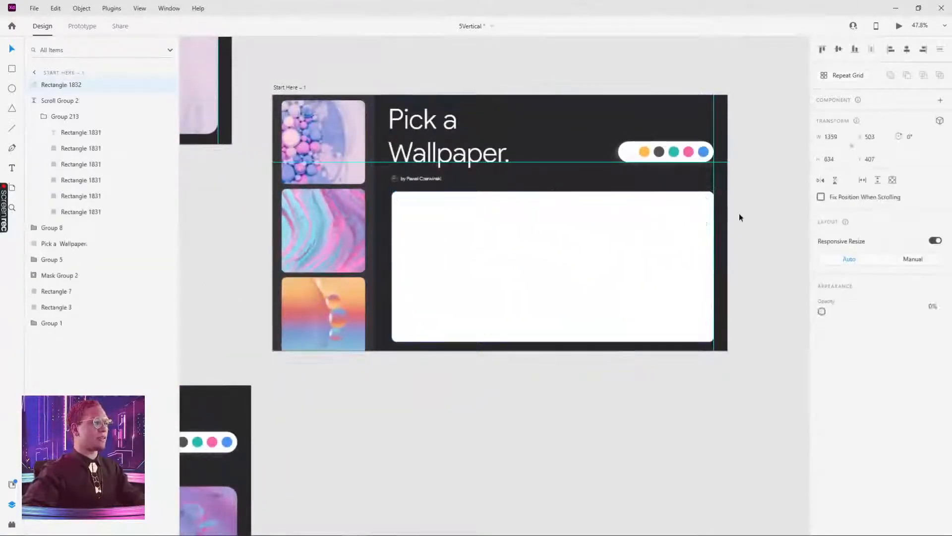
key("alt")
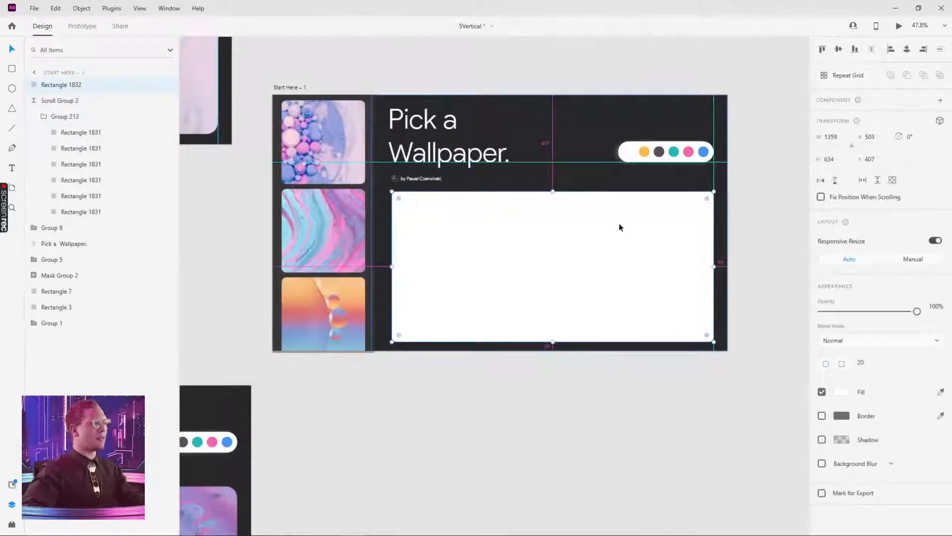
key("ctrl+v")
left_click(751, 224)
scroll(638, 217, "up", 8)
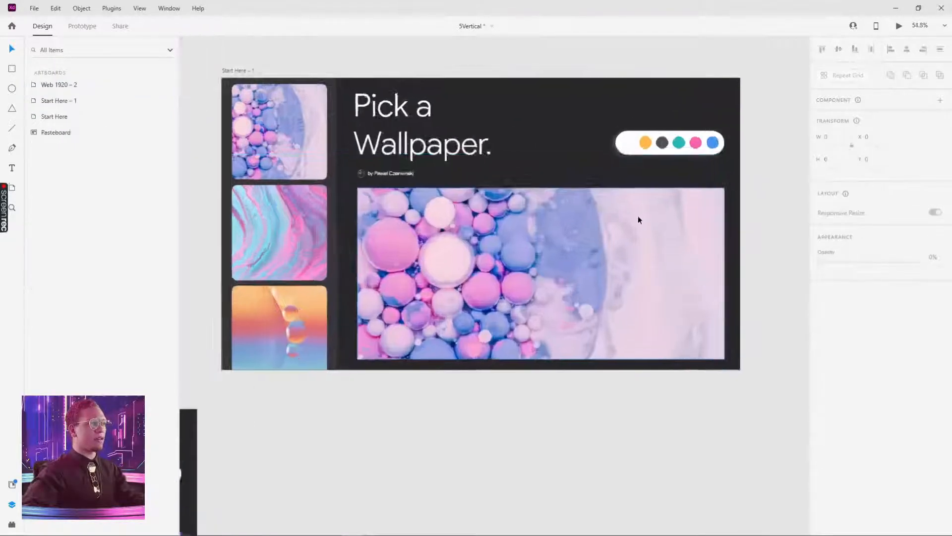
scroll(624, 261, "down", 5)
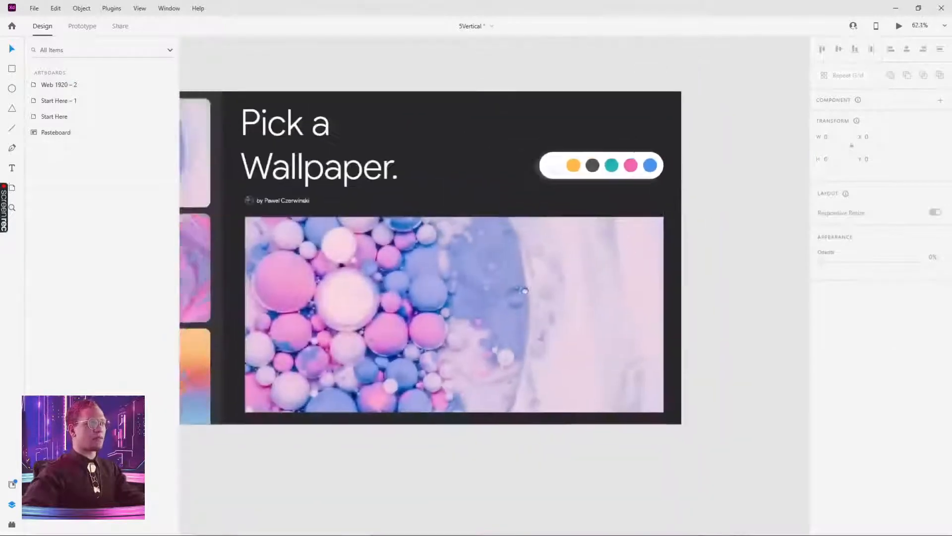
Set the corner radius of the large bubbles wallpaper to 20.
left_click(621, 258)
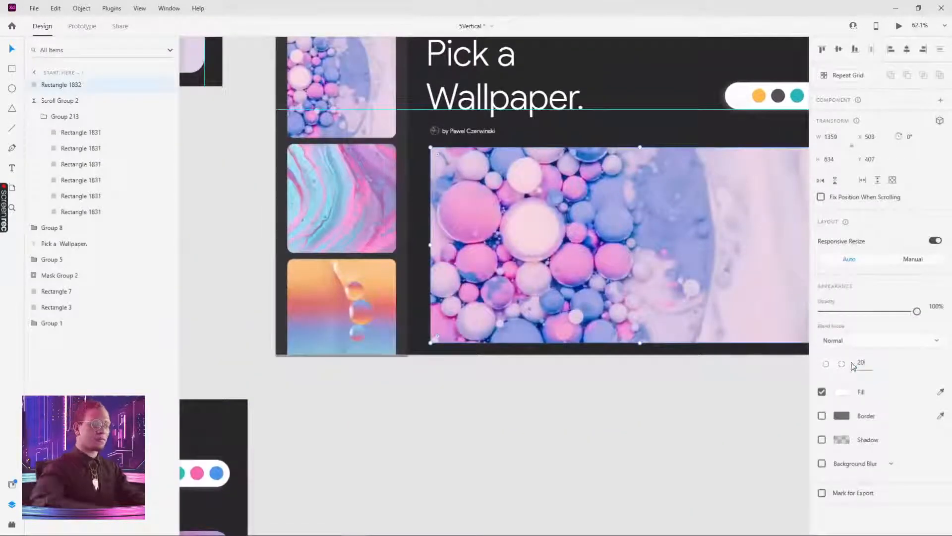
left_click(697, 492)
scroll(593, 286, "right", 5)
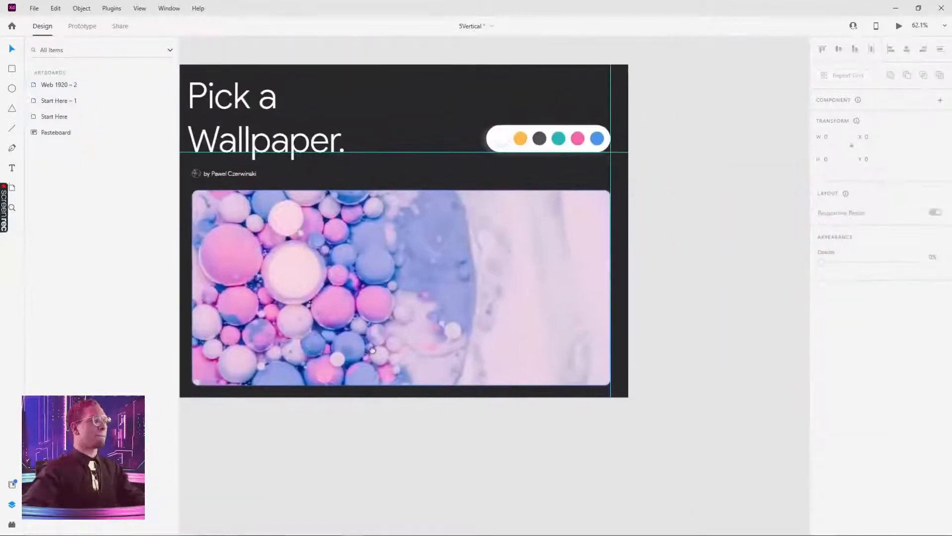
left_click(395, 332)
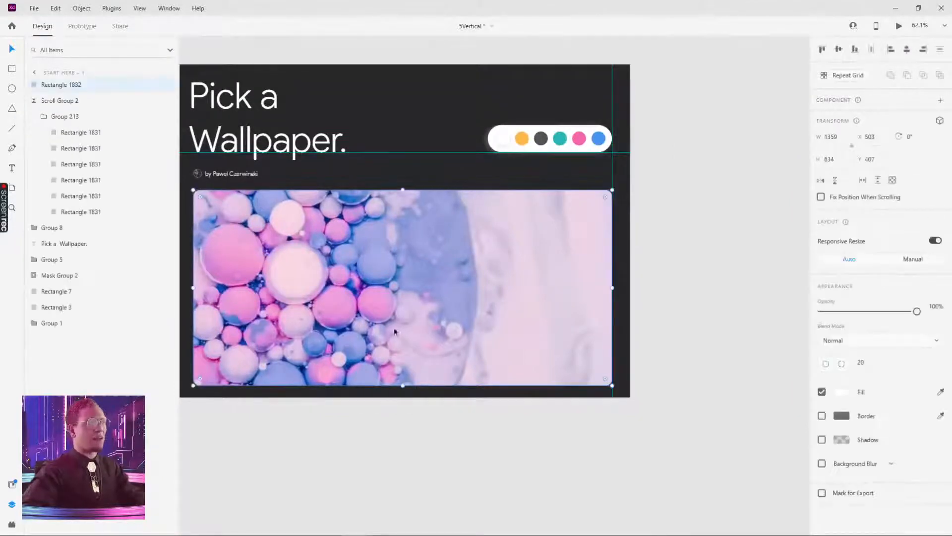
scroll(482, 348, "left", 4)
key("Escape")
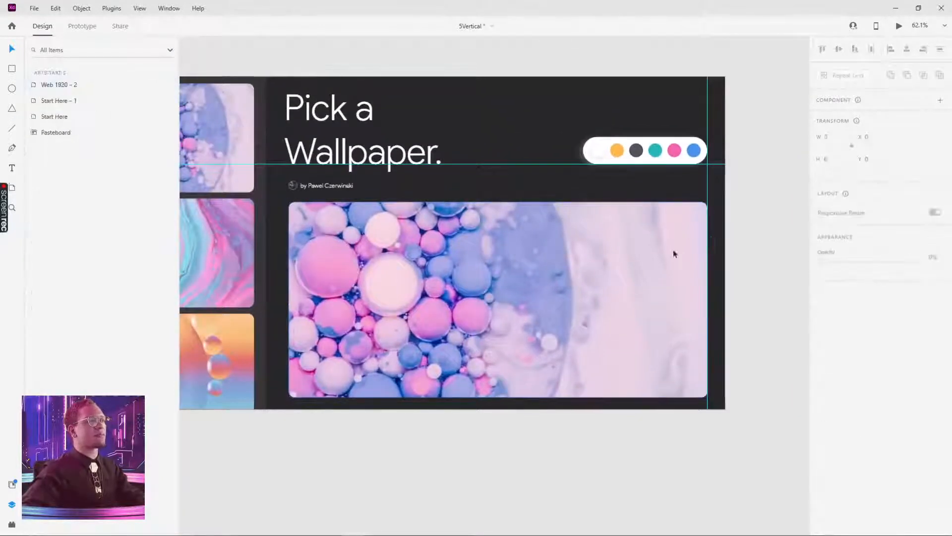
Duplicate the large bubbles wallpaper and place the copy level with it, just outside the right edge of Start Here – 1.
scroll(533, 270, "down", 5)
left_click(512, 277)
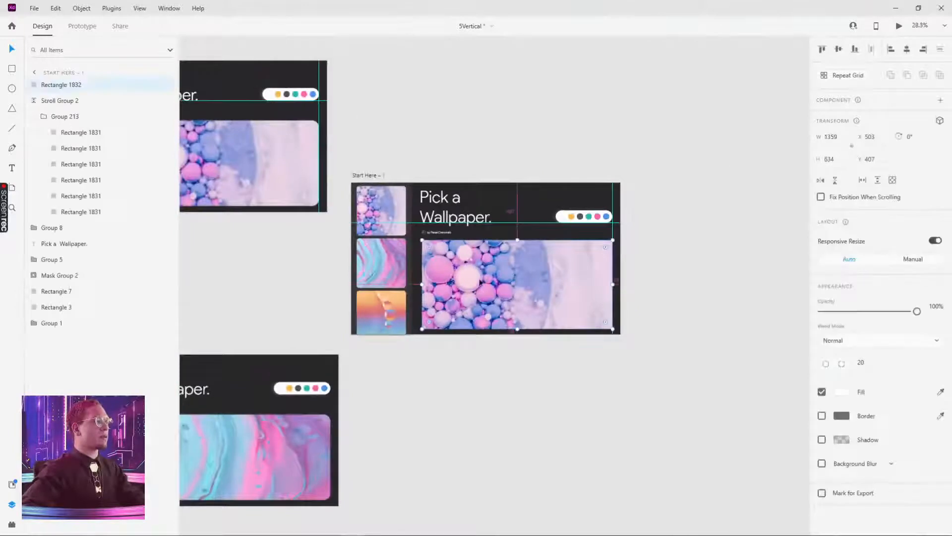
left_click_drag(459, 281, 662, 259)
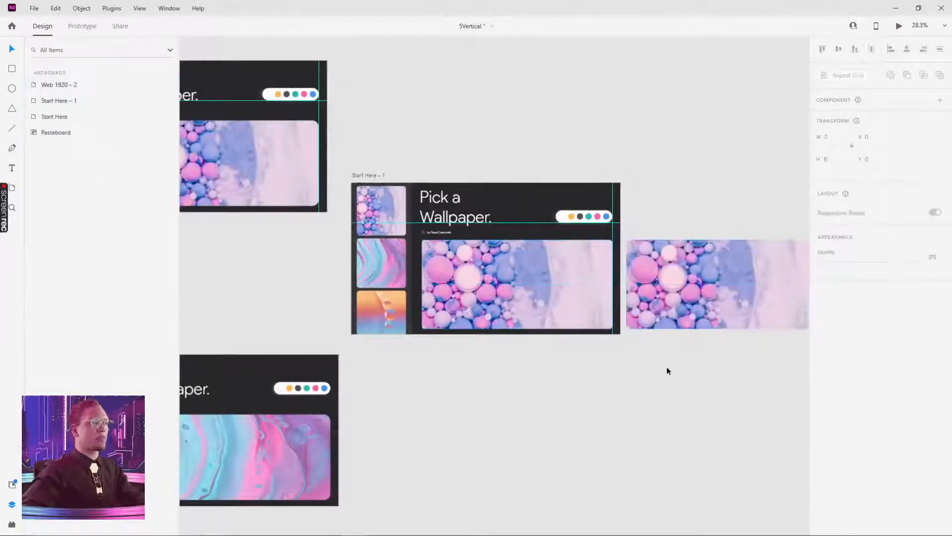
scroll(650, 394, "right", 2)
Copy the pink and turquoise marble image from the Assets section of the challenge sheet.
left_click(669, 269)
scroll(670, 270, "left", 10)
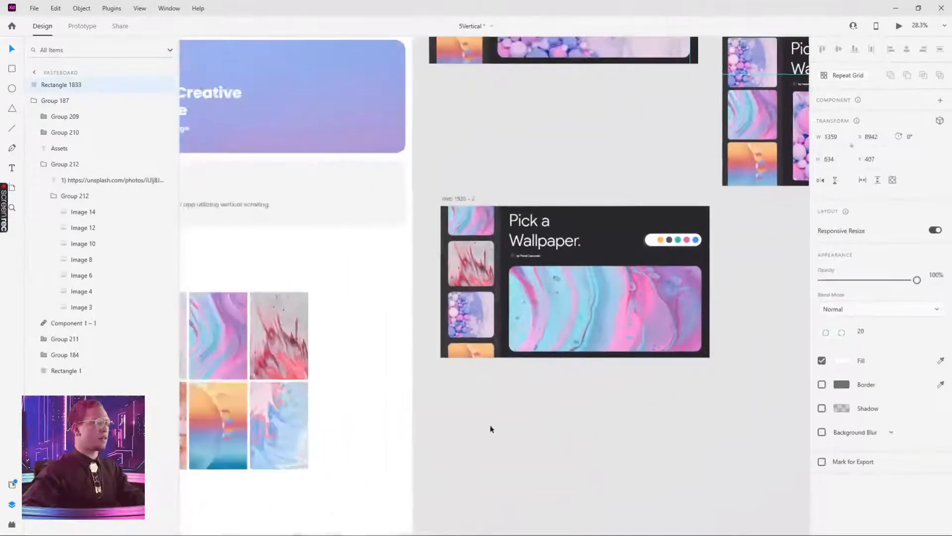
left_click_drag(491, 428, 665, 363)
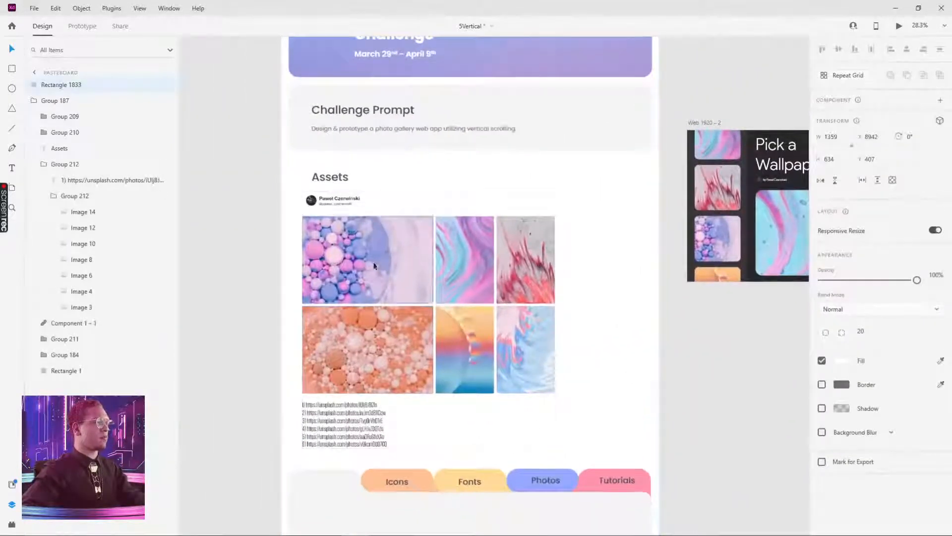
left_click(470, 259)
scroll(659, 371, "right", 15)
scroll(641, 349, "up", 3)
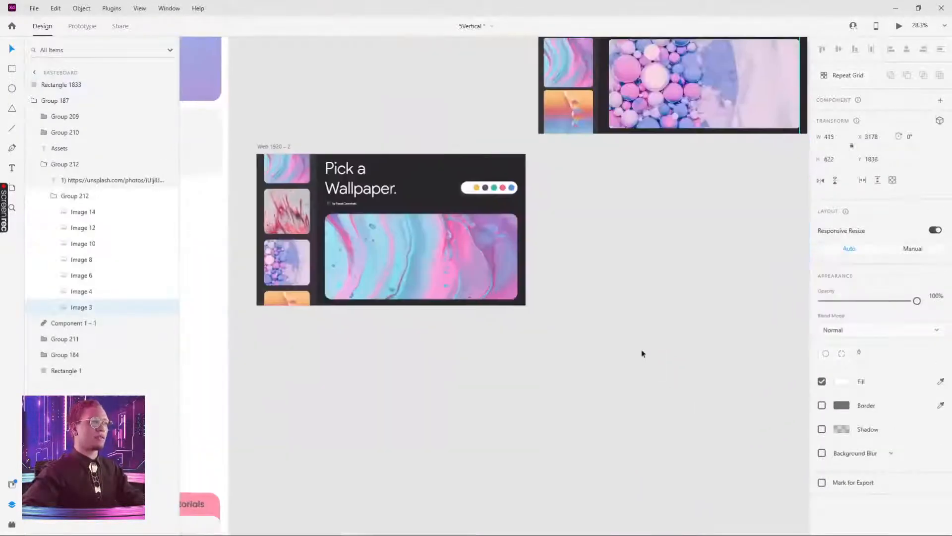
Paste the marble image's appearance onto the duplicated wallpaper beside the artboard and set its corner radius to 20.
left_click(586, 198)
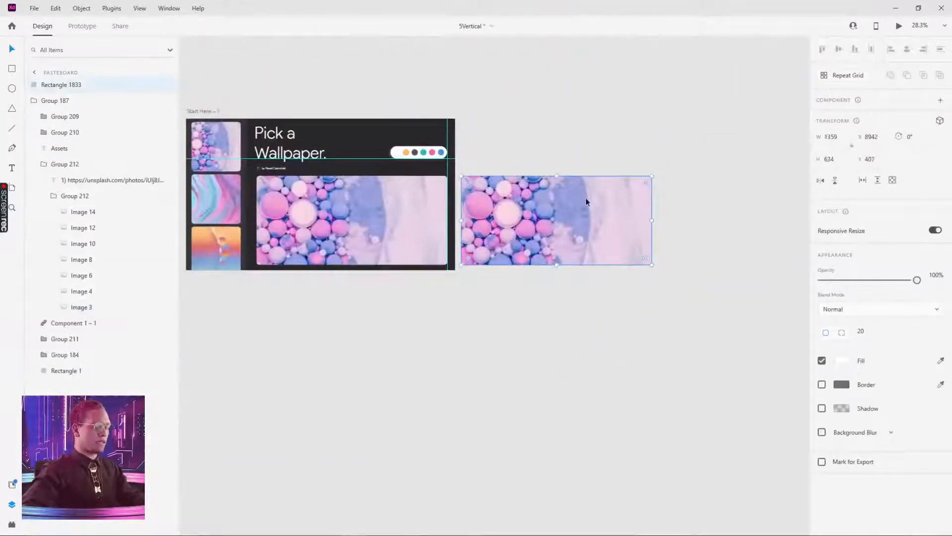
key("ctrl+alt+v")
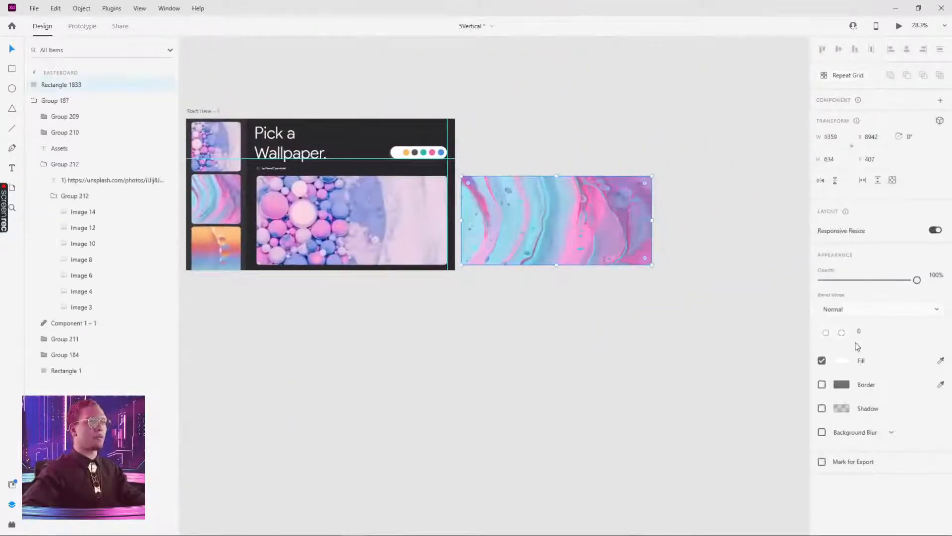
left_click(480, 336)
scroll(349, 321, "up", 5)
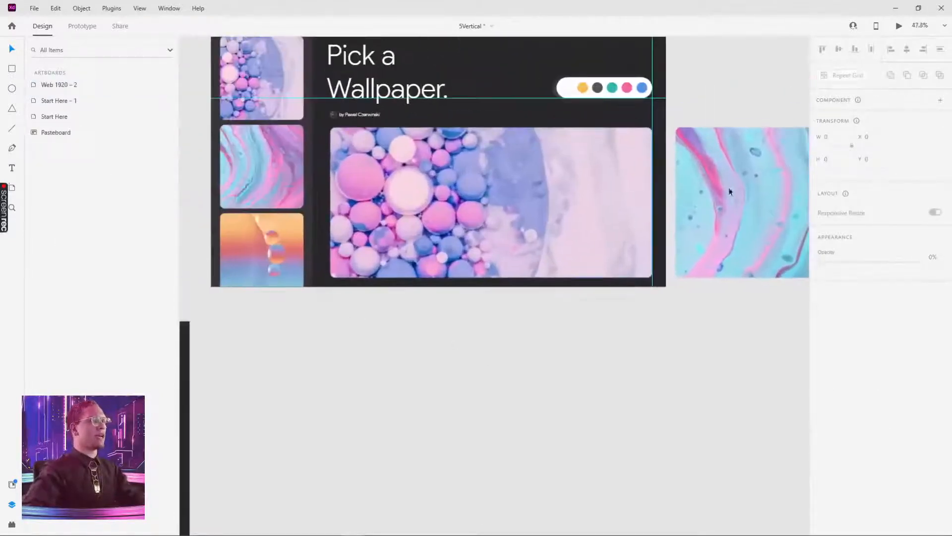
Move the marble wallpaper to the bubbles wallpaper's right side with a narrow gap, so it overlaps the Start Here – 1 artboard.
left_click(561, 209)
left_click(736, 212)
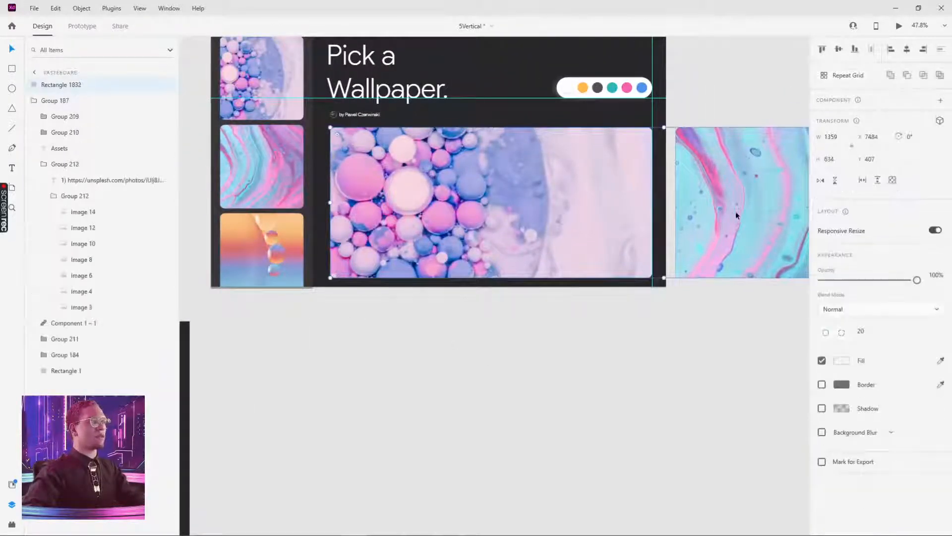
left_click_drag(736, 211, 645, 256)
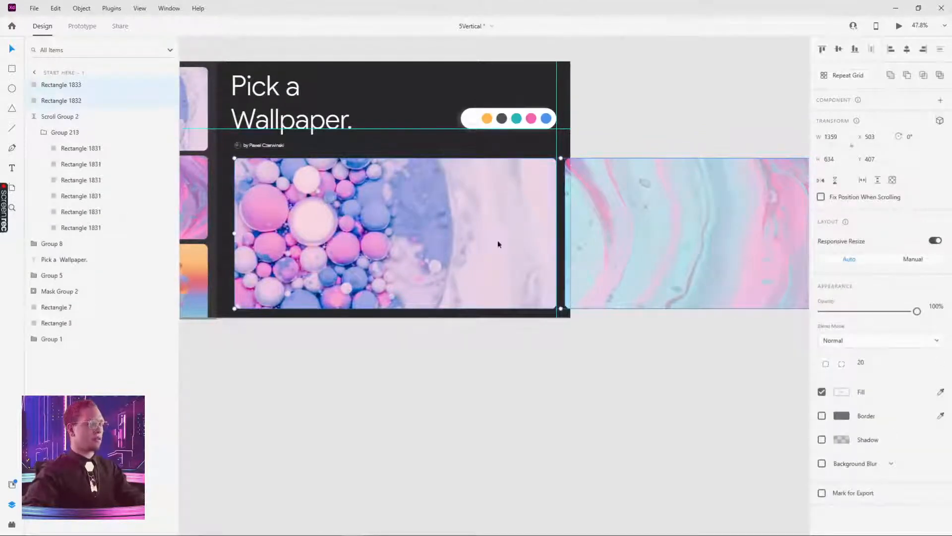
left_click(533, 415)
scroll(533, 414, "down", 3)
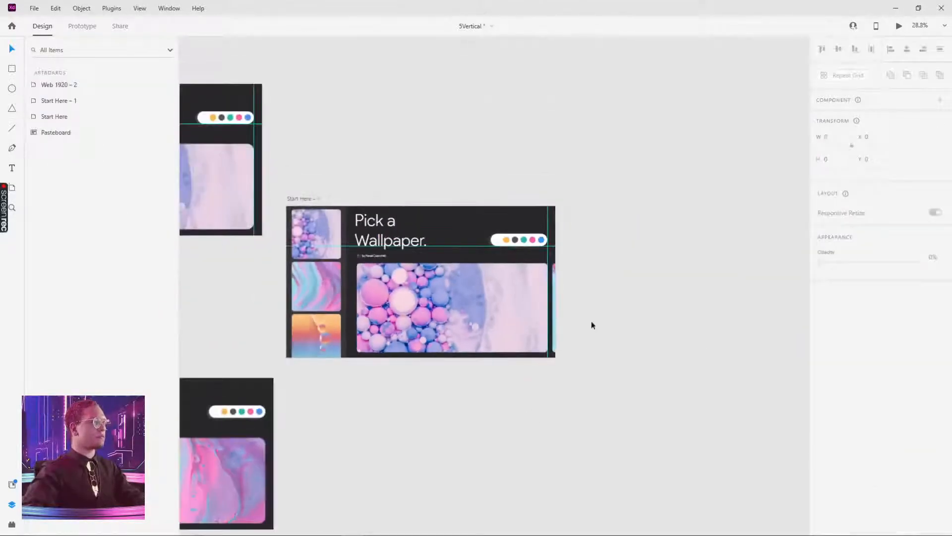
scroll(528, 198, "up", 7)
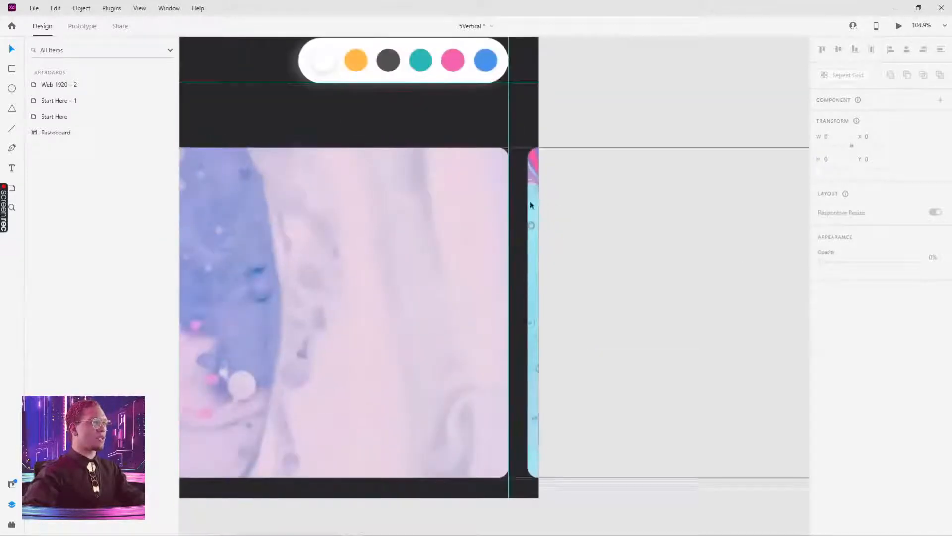
Move the large marble wallpaper right along its row so it sits fully outside Start Here – 1's right edge, at X 1956.
left_click(530, 204)
double_click(564, 204)
left_click_drag(564, 204, 594, 203)
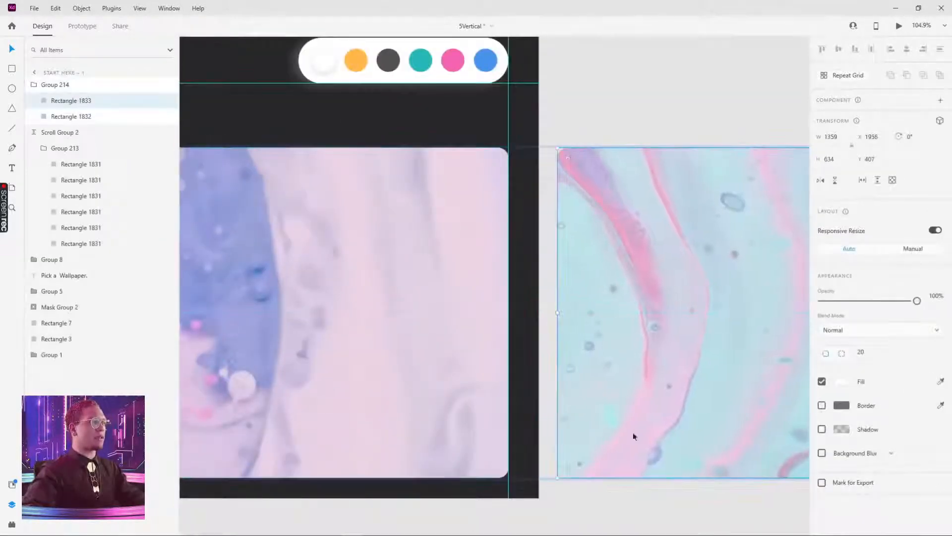
left_click(623, 490)
scroll(602, 317, "down", 5)
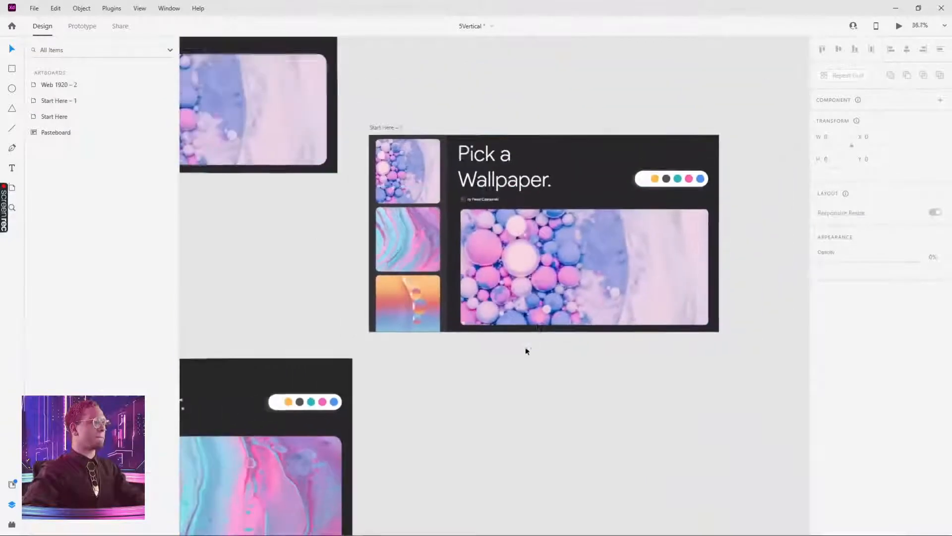
Duplicate the Start Here – 1 artboard and place the copy directly beneath it at X 6981, Y 1140.
left_click_drag(534, 328, 540, 314)
left_click(391, 128)
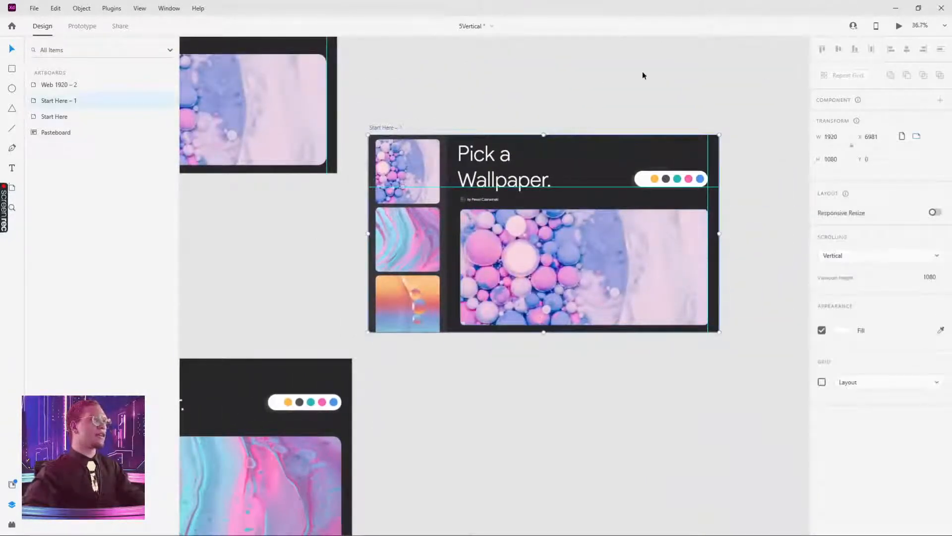
left_click(407, 240)
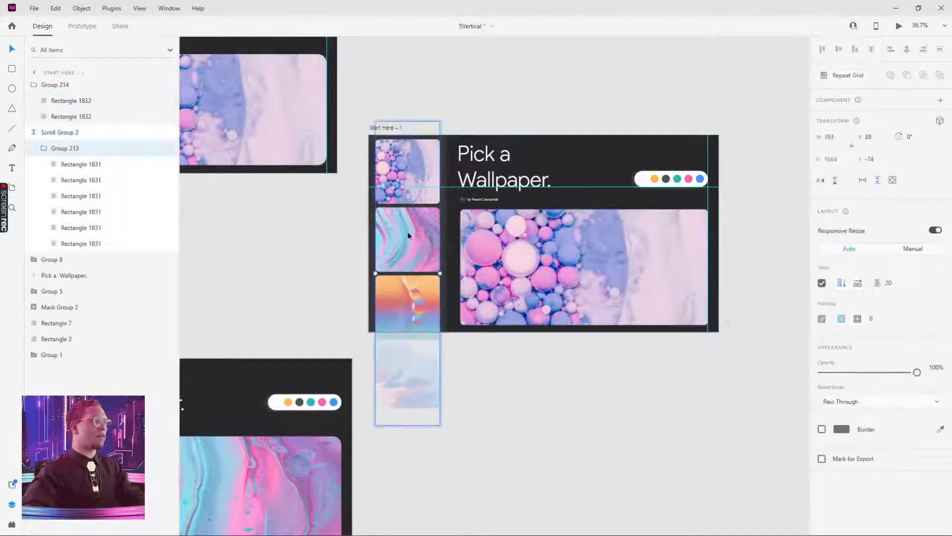
left_click(385, 127)
left_click_drag(384, 127, 403, 339)
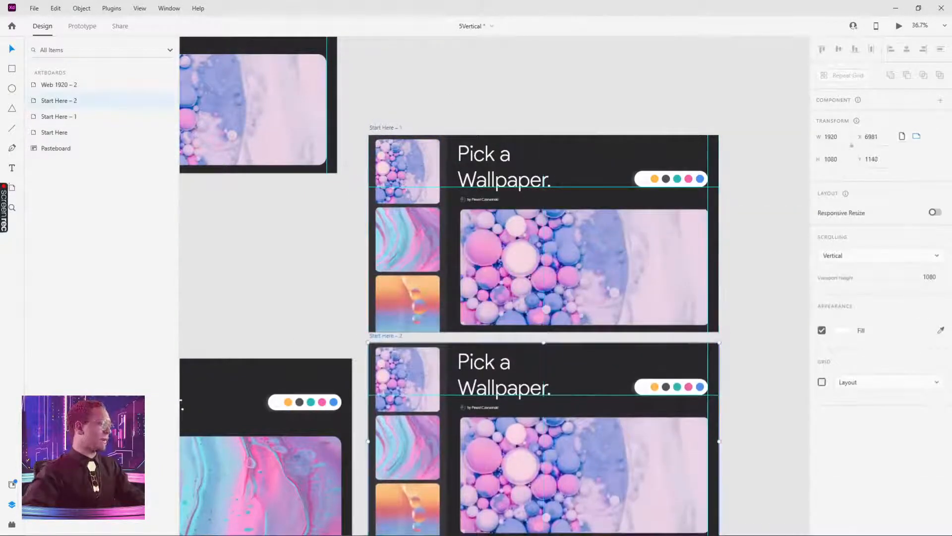
Move both Start Here – 1 and its copy right together, with Start Here – 1 at X 7961, Y 60.
left_click(391, 129)
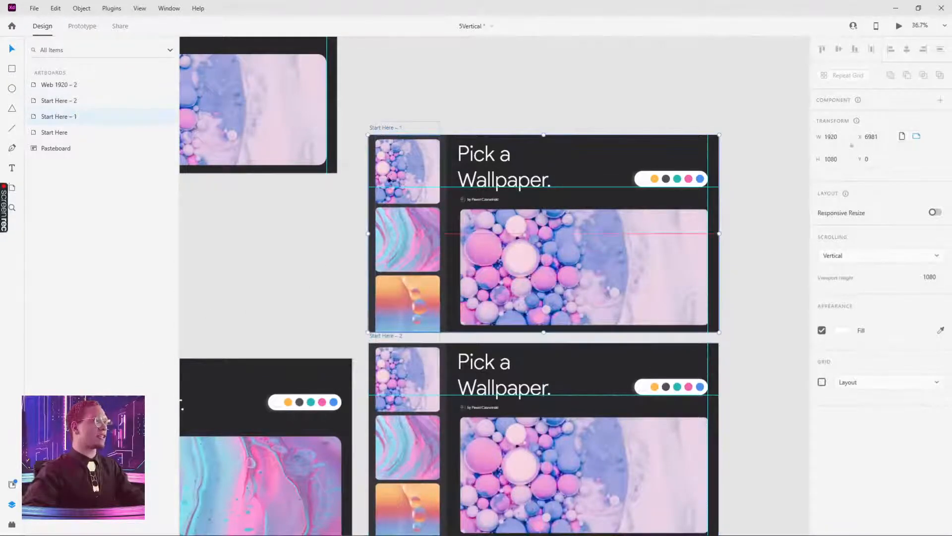
scroll(387, 179, "down", 3)
left_click_drag(390, 272, 498, 272)
scroll(525, 105, "right", 3)
scroll(575, 177, "up", 4)
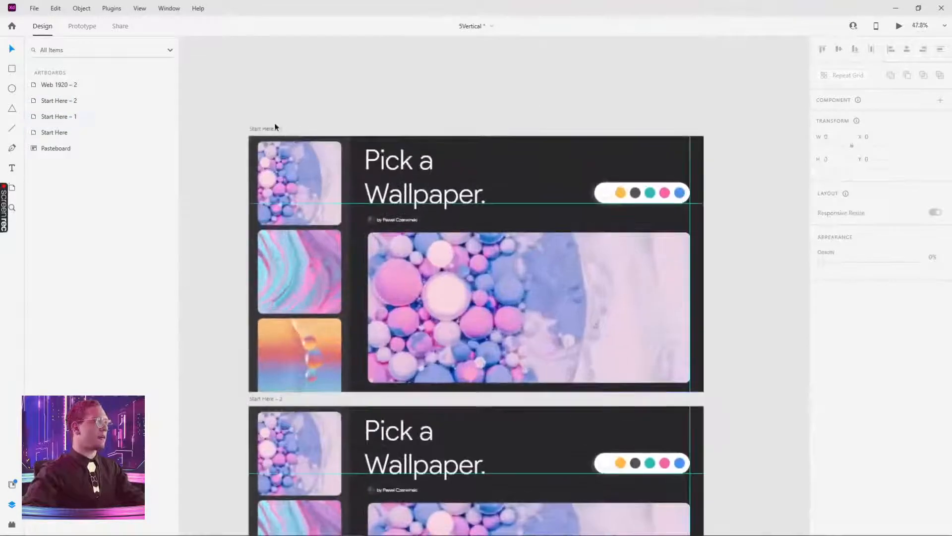
Preview the Start Here – 1 artboard and close the preview.
left_click(271, 130)
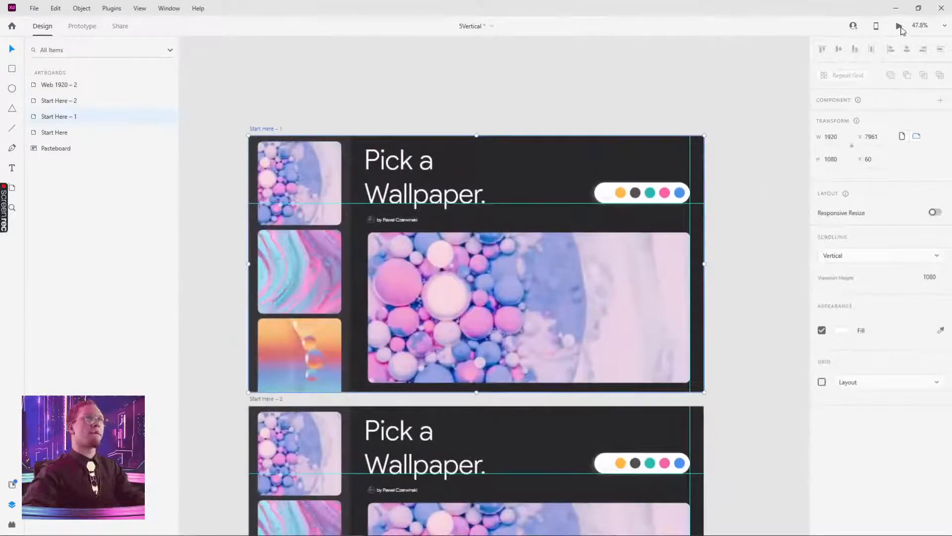
mouse_move(877, 35)
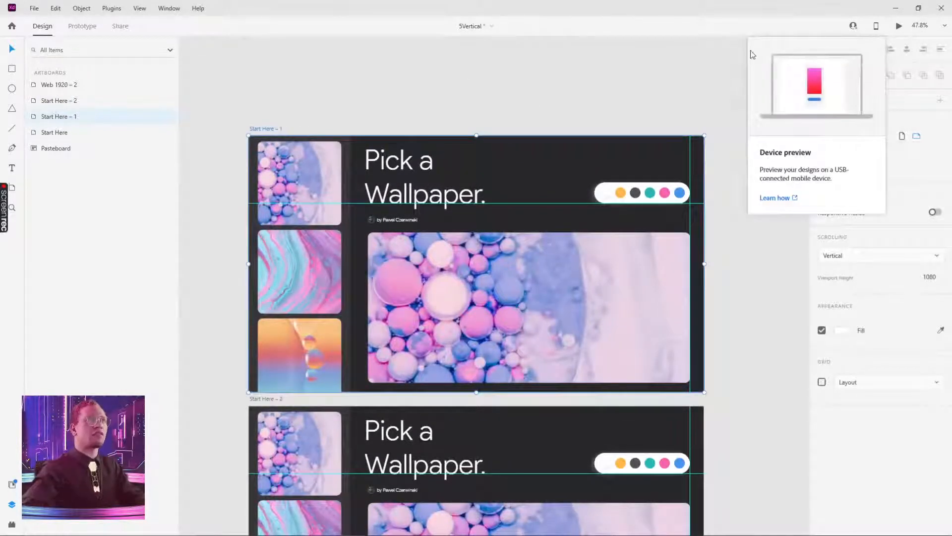
left_click(678, 74)
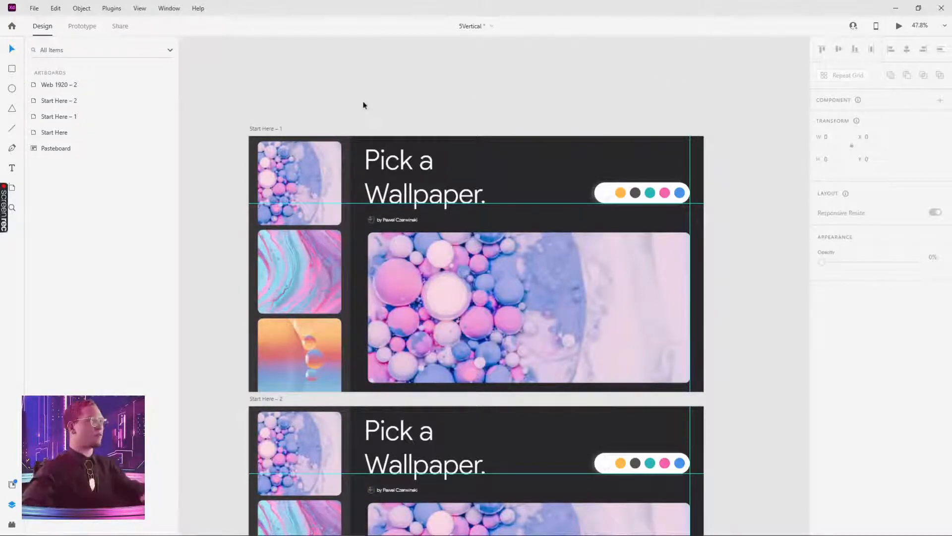
left_click(262, 128)
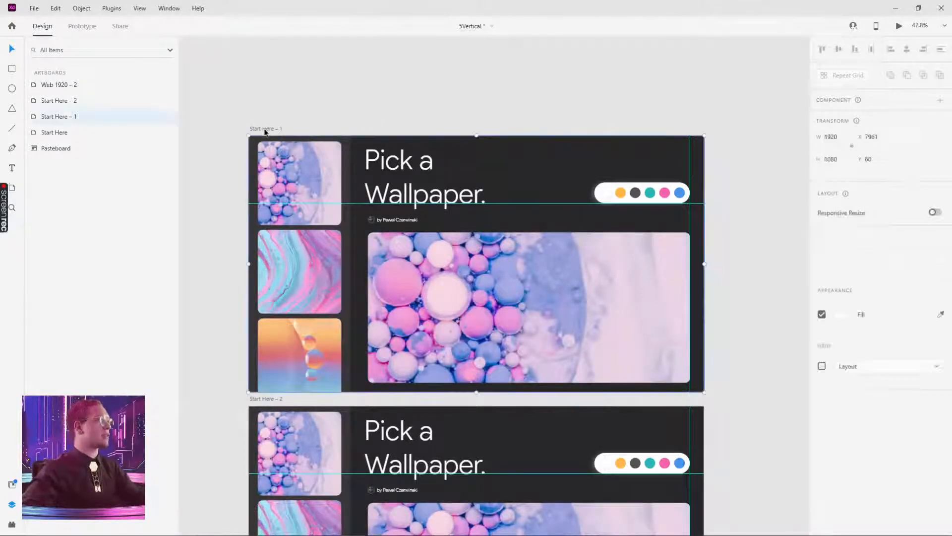
left_click(900, 26)
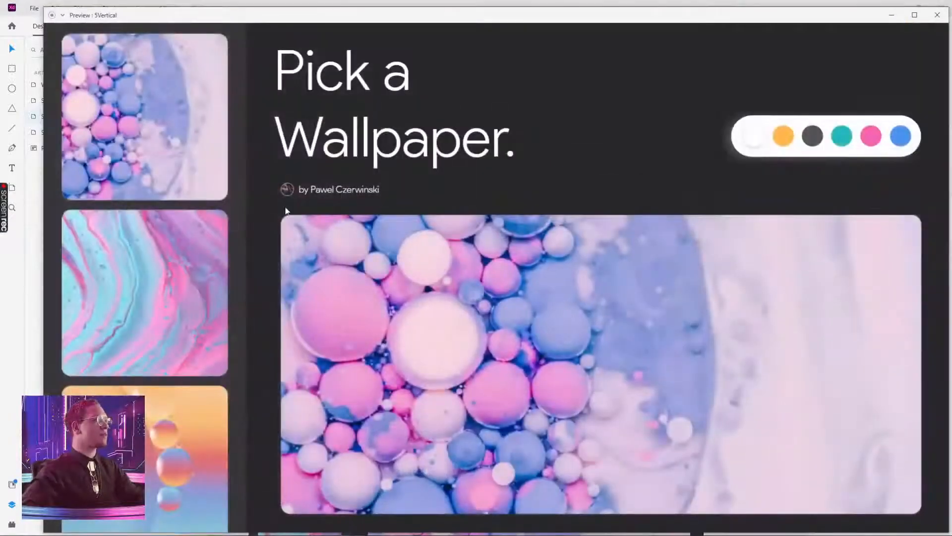
left_click(937, 14)
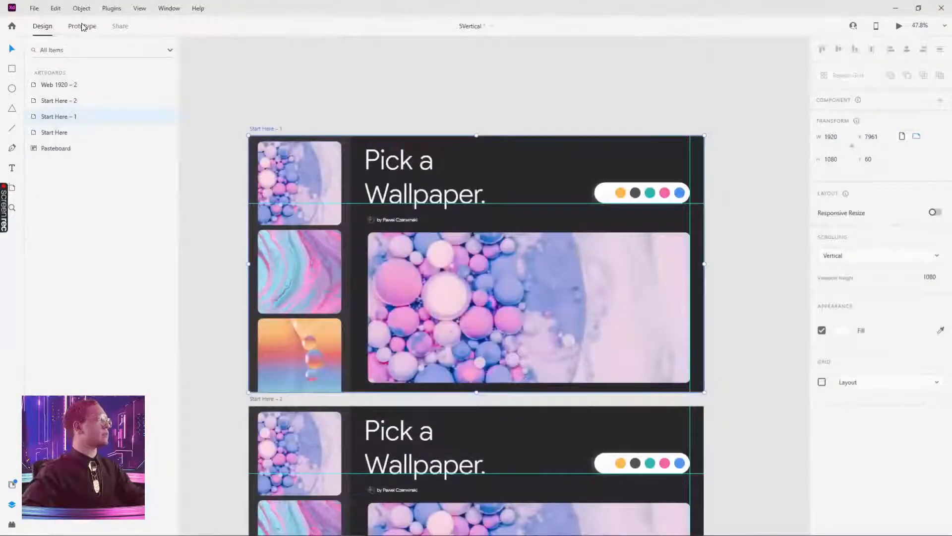
Link the marble thumbnail on Start Here – 1 to the Start Here – 2 artboard with a tap-triggered Dissolve transition, Ease Out, 0.3 s.
left_click(83, 26)
left_click(292, 249)
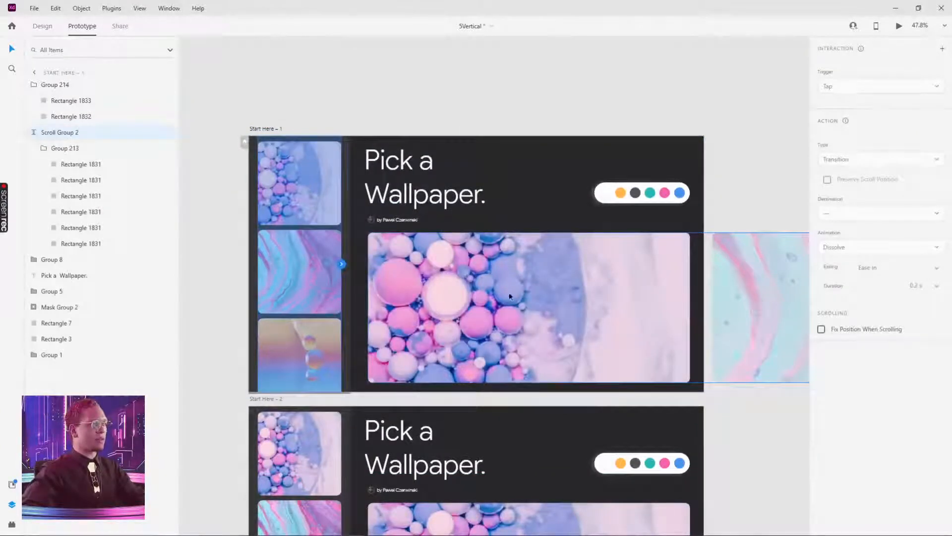
scroll(712, 297, "right", 5)
scroll(697, 298, "left", 7)
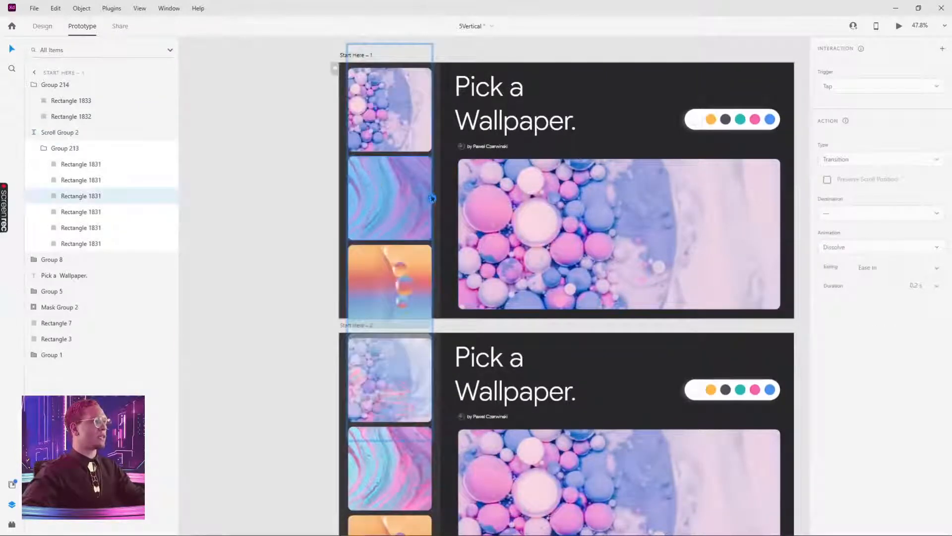
left_click_drag(432, 200, 527, 360)
scroll(527, 360, "down", 3)
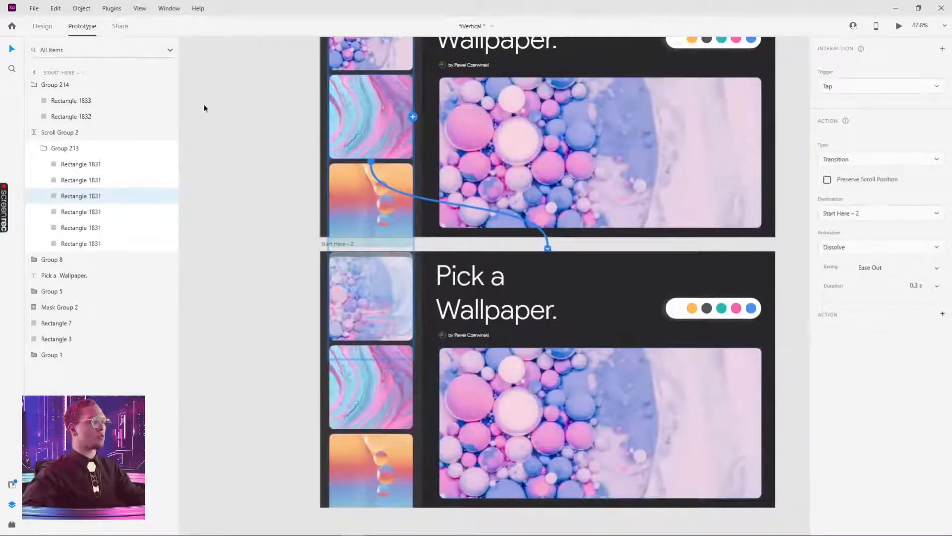
Try shifting the large wallpaper group on Start Here – 2 left to X 456, and undo that move.
left_click(43, 26)
left_click(641, 389)
scroll(620, 401, "down", 3)
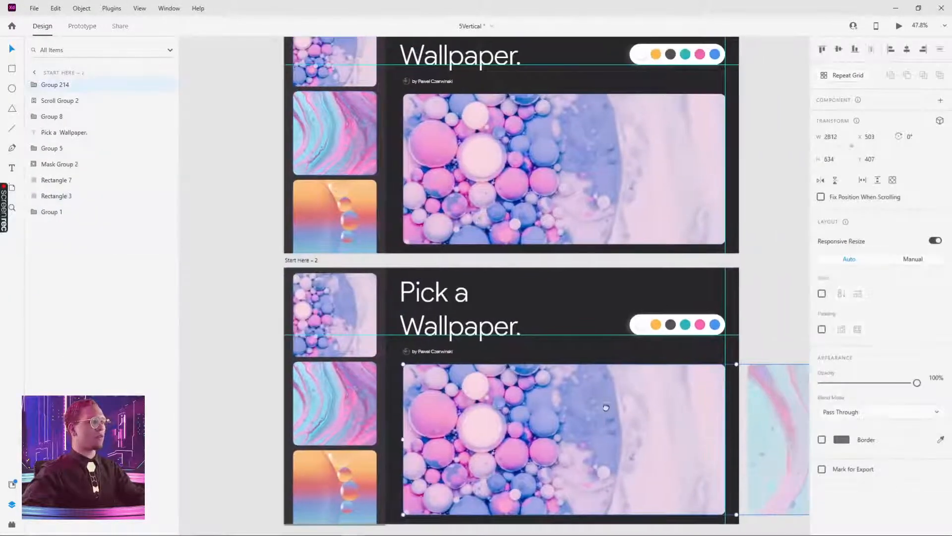
left_click_drag(613, 406, 629, 420)
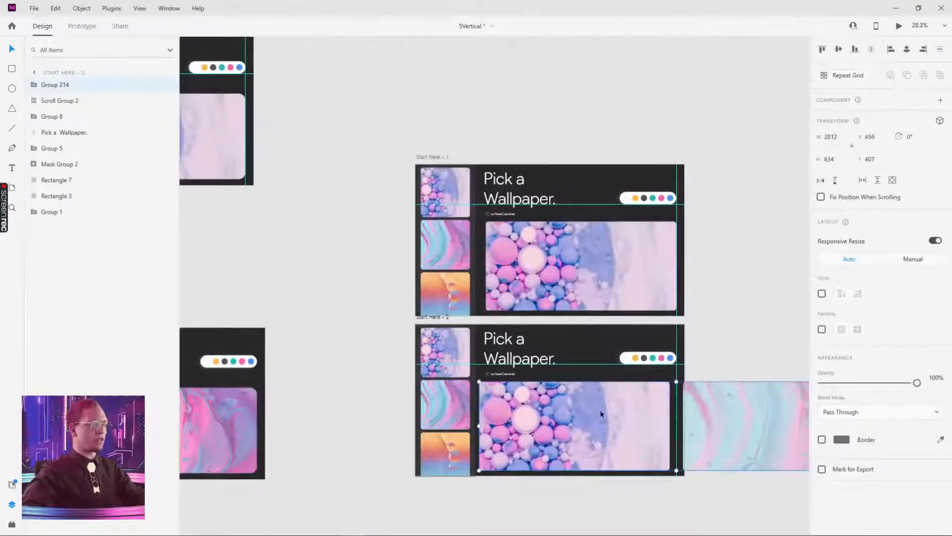
key("ctrl+z")
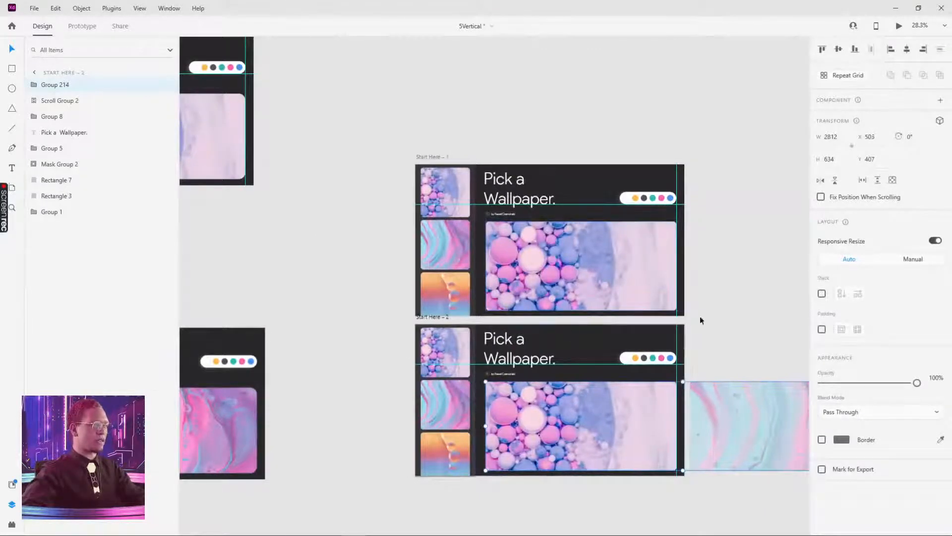
Delete the Start Here – 2 artboard.
left_click(701, 320)
left_click(432, 320)
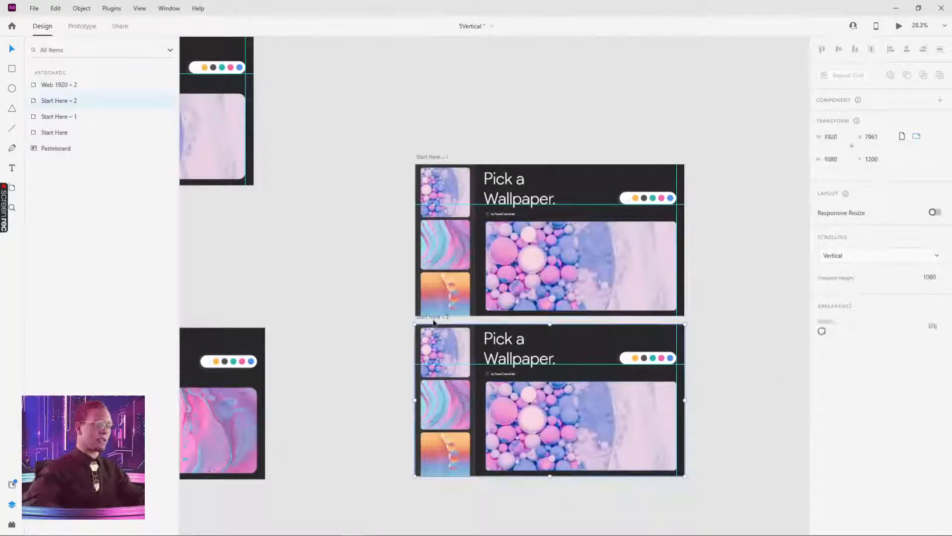
key("Delete")
Move the large wallpaper group on Start Here – 1 left toward the thumbnail column, to X 464 at Y 407.
left_click(581, 254)
left_click_drag(580, 255, 544, 268)
scroll(546, 260, "up", 4)
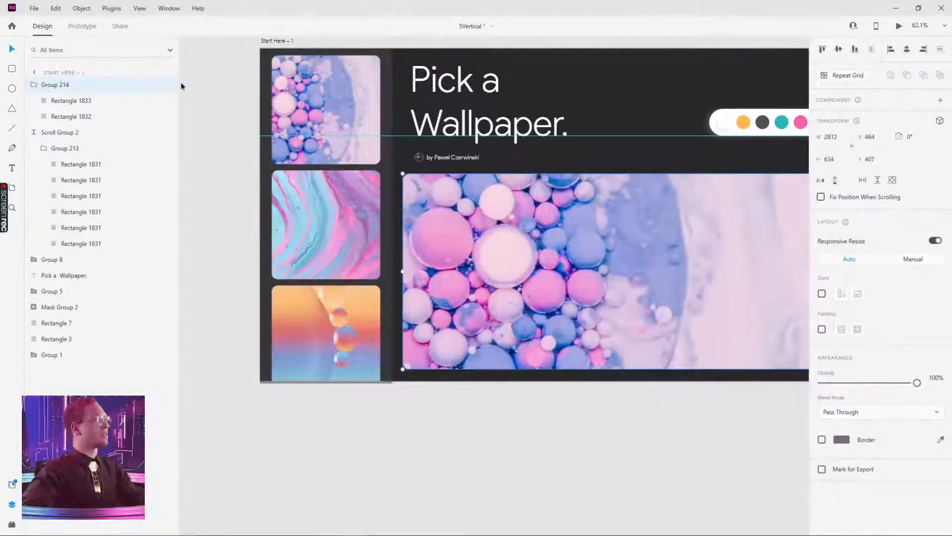
Reorder the large wallpaper group, Group 214, to sit directly below Group 8 and above the Pick a Wallpaper title in the layer stack.
left_click(35, 85)
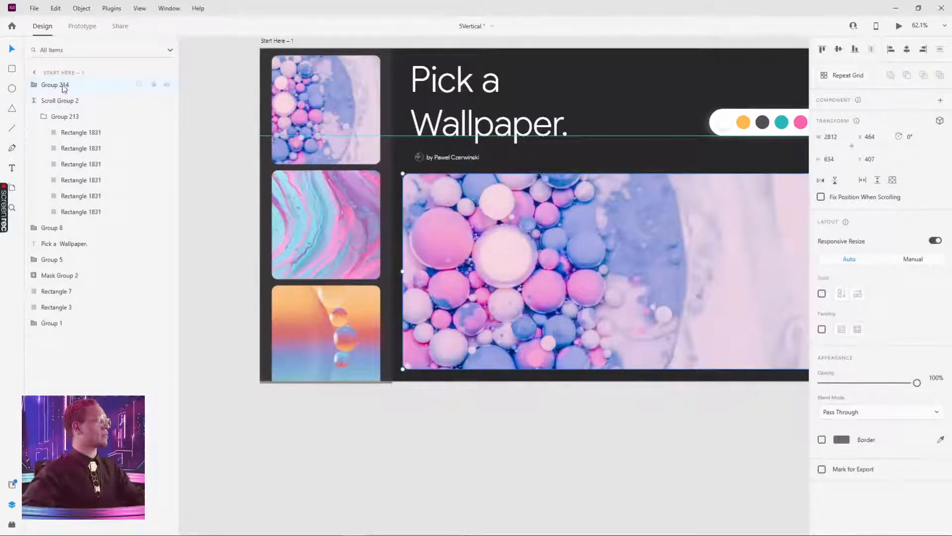
left_click_drag(53, 88, 63, 243)
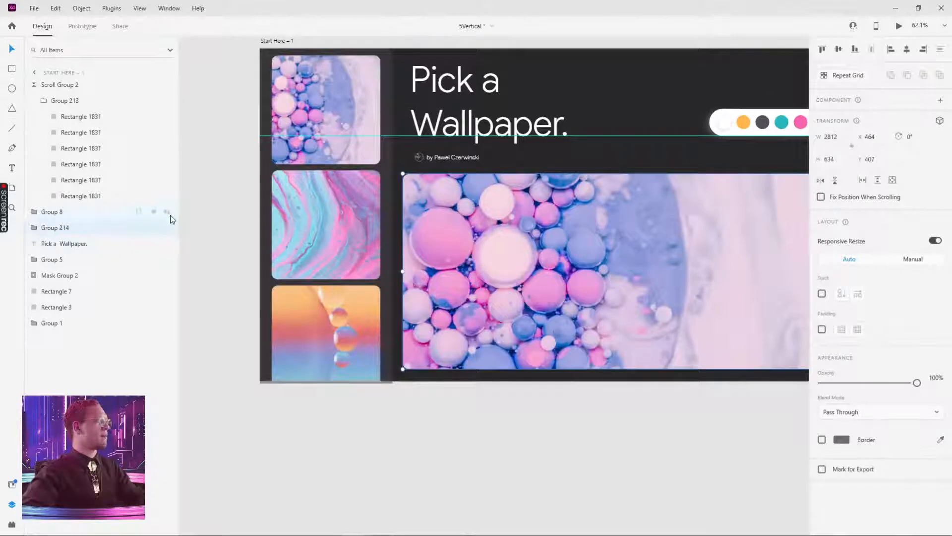
left_click(168, 212)
left_click(167, 212)
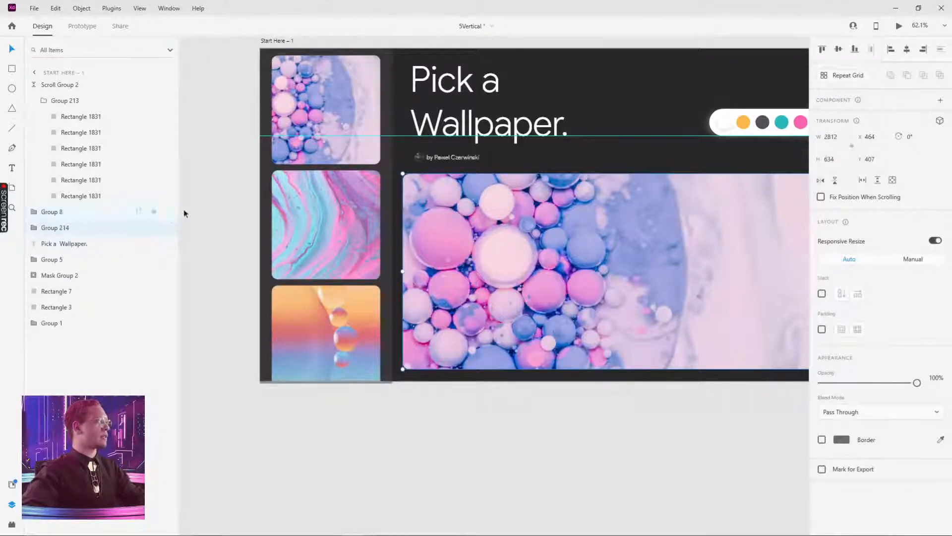
Raise the dark background behind the thumbnail column, Rectangle 7, directly above Group 214 in the layer stack.
left_click(339, 267)
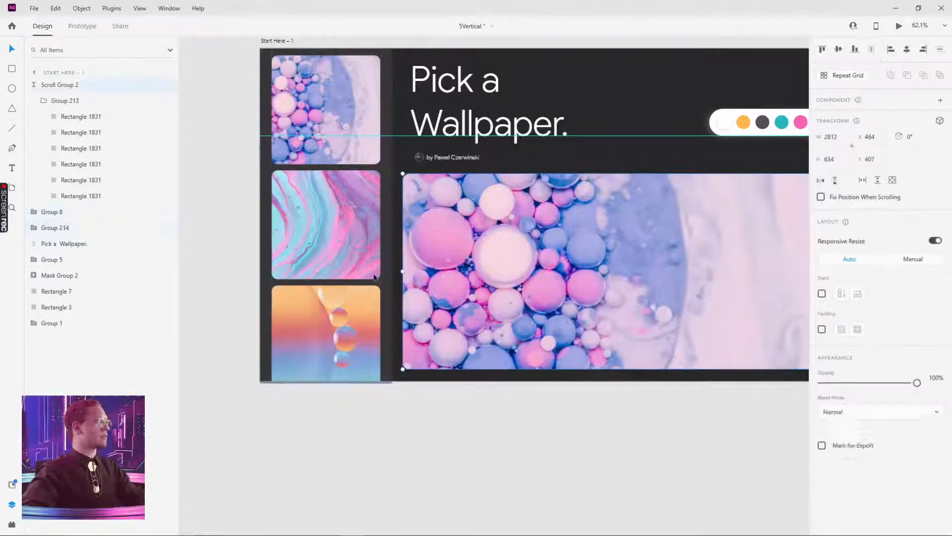
left_click(386, 230)
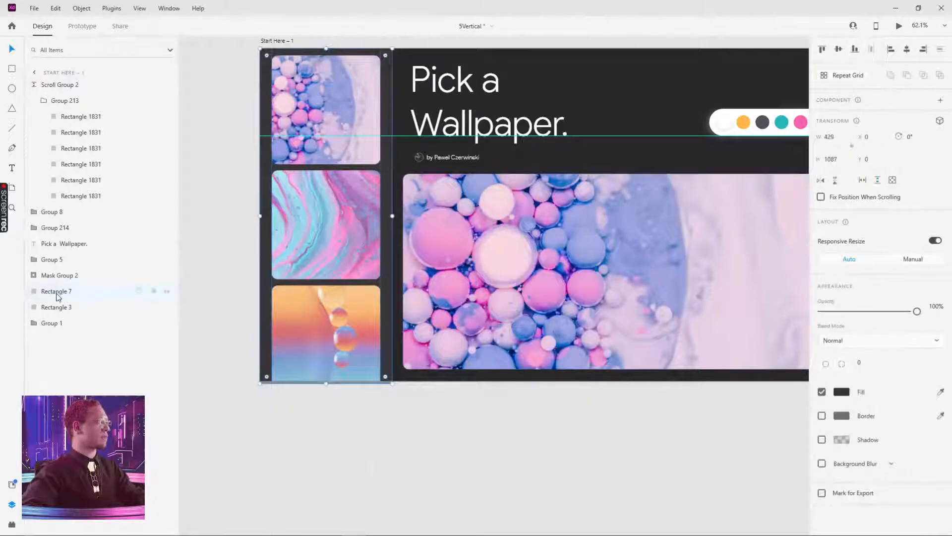
left_click_drag(57, 296, 57, 228)
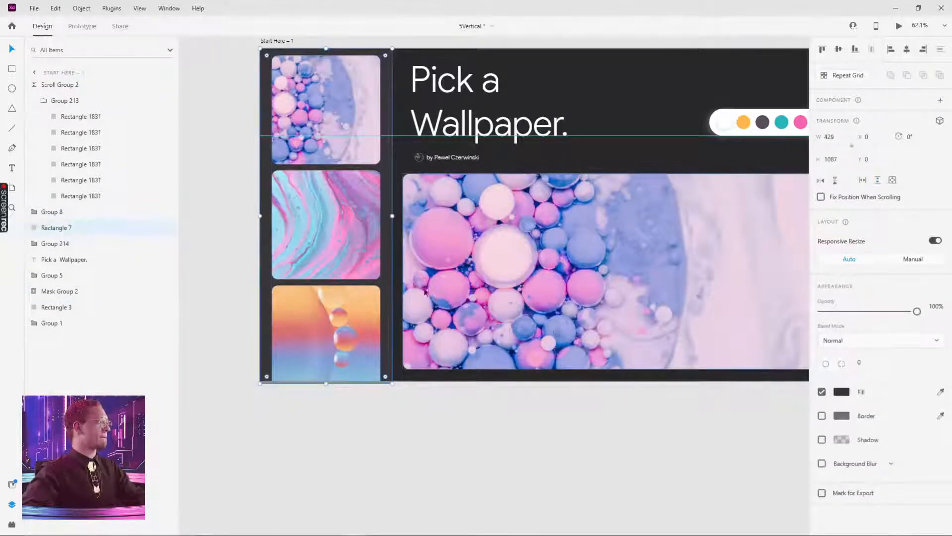
left_click(492, 270)
left_click_drag(493, 270, 612, 431)
scroll(609, 389, "down", 2)
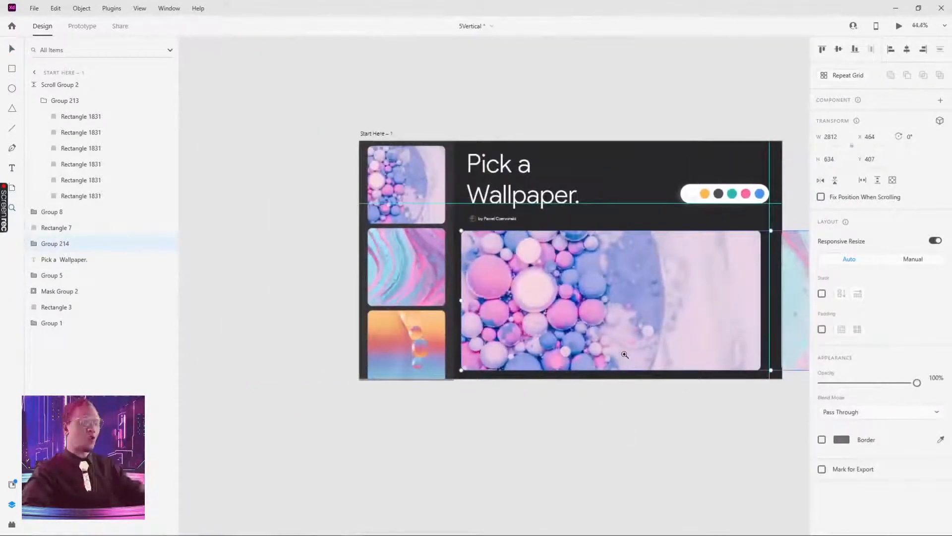
Duplicate the rearranged Start Here – 1 artboard below the original, left edges aligned, at X 7961, Y 1223.
left_click(623, 409)
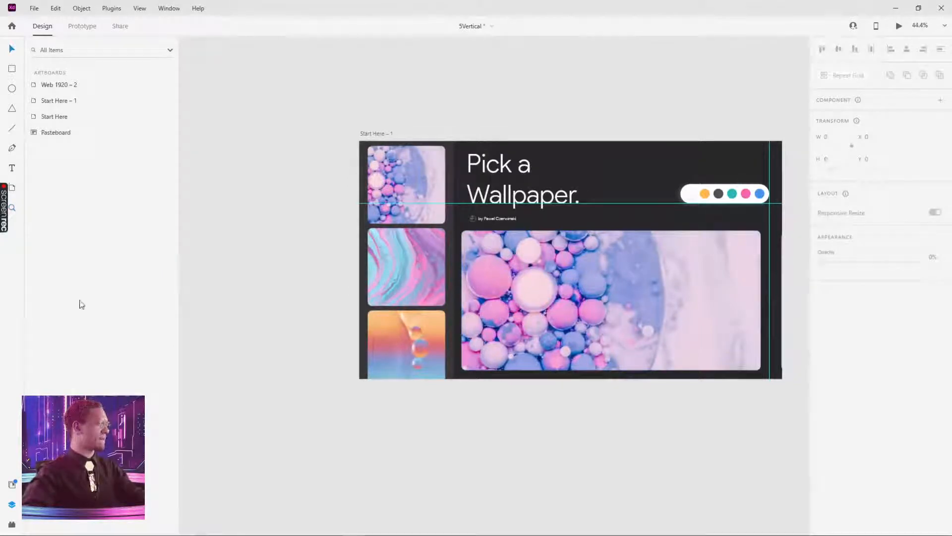
scroll(491, 59, "down", 2)
scroll(491, 59, "right", 1)
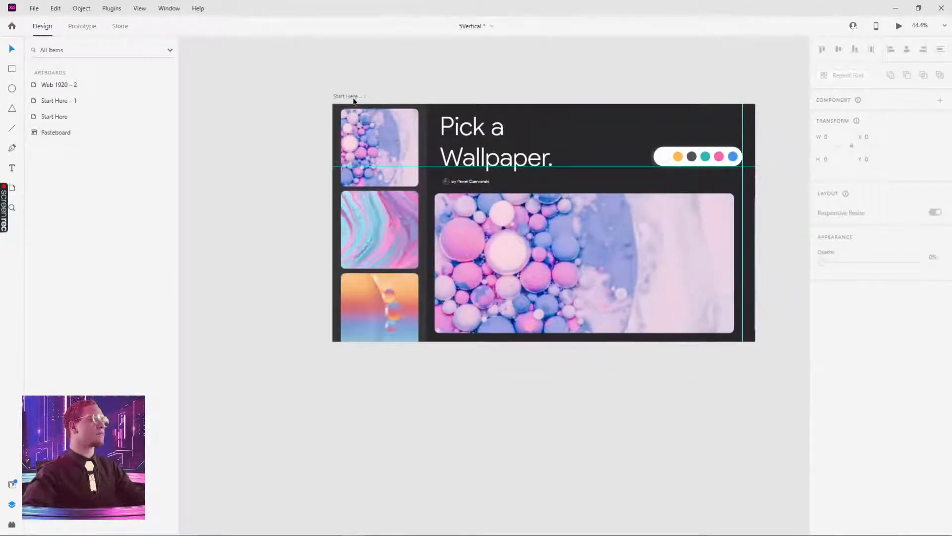
left_click_drag(353, 101, 349, 355)
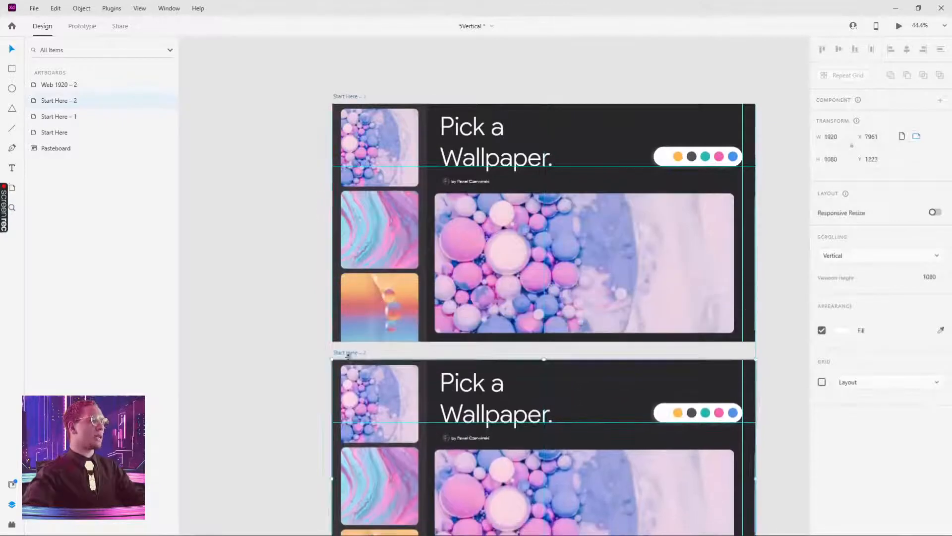
left_click(289, 418)
Slide Start Here – 2's large wallpaper group left to X -950, Y 407, aligning the marble image's right edge with the vertical guide.
scroll(548, 241, "down", 8)
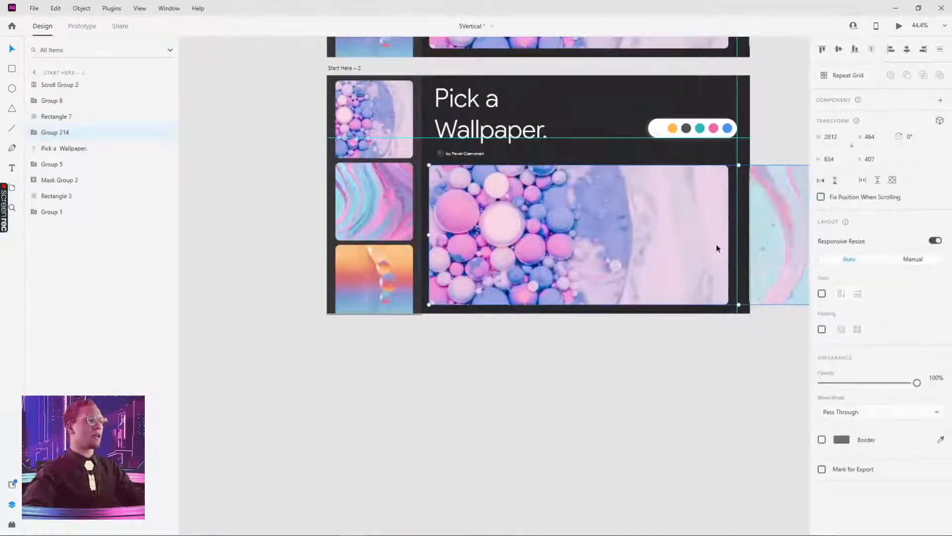
left_click_drag(713, 243, 399, 230)
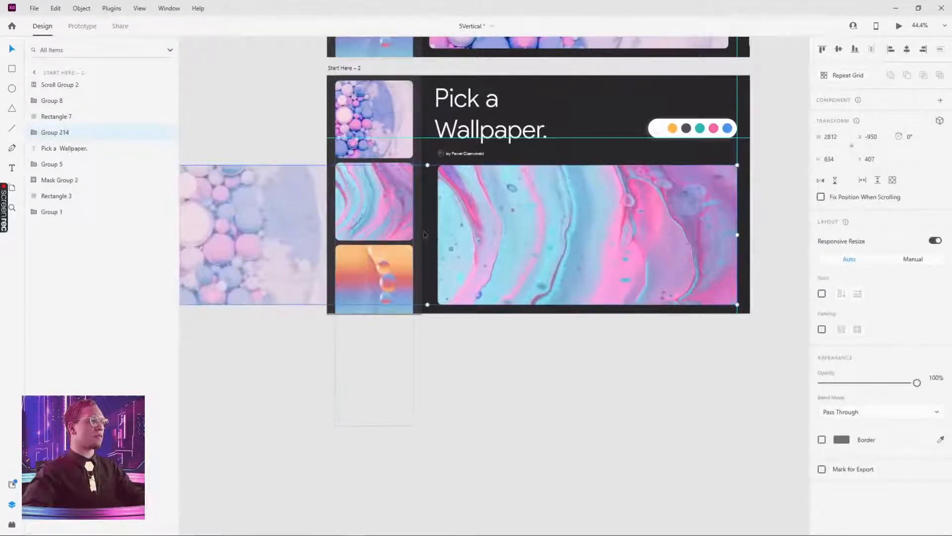
left_click(579, 360)
scroll(552, 244, "up", 3)
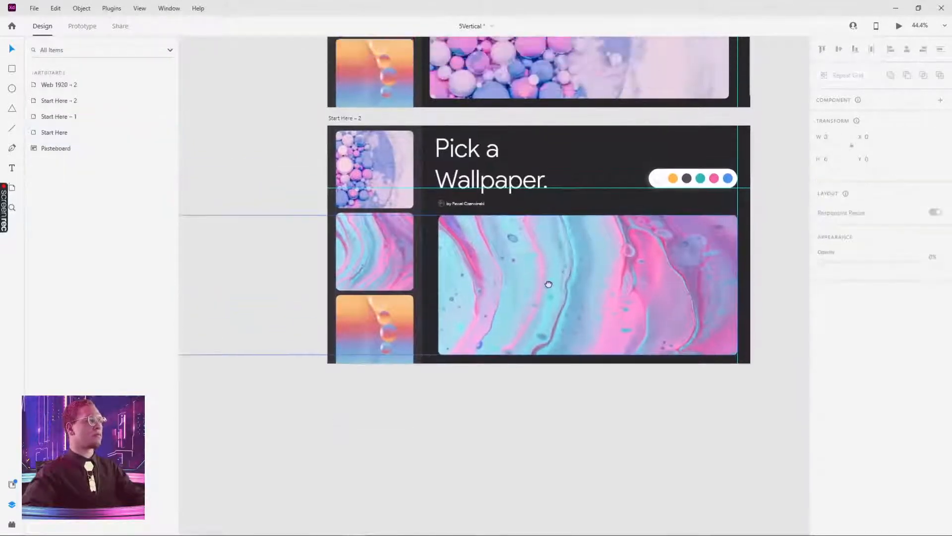
scroll(407, 293, "up", 3)
scroll(407, 294, "up", 1)
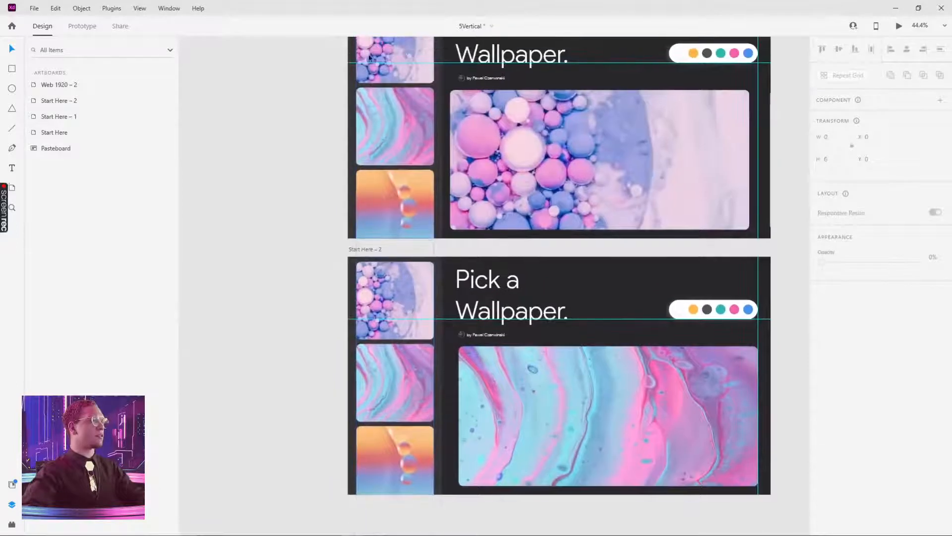
In prototype mode, link the pink-and-blue marble thumbnail on Start Here – 1 to the Start Here – 2 artboard.
left_click(83, 27)
scroll(401, 110, "up", 1)
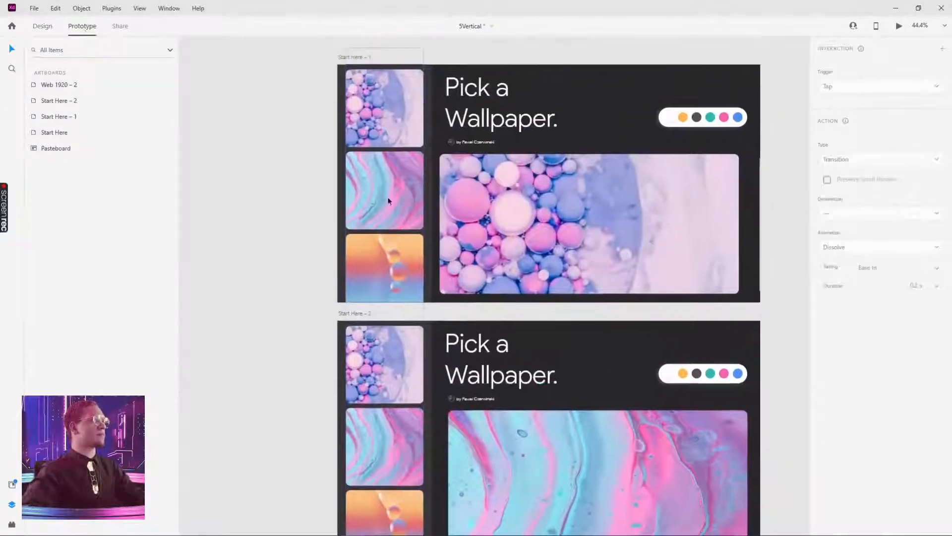
left_click(387, 201)
left_click(387, 201)
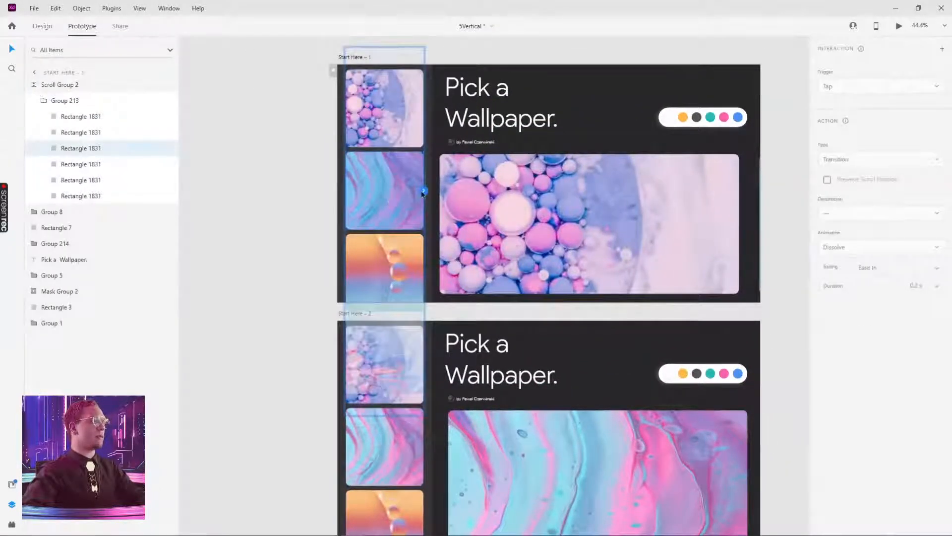
left_click_drag(424, 190, 547, 429)
Link the bubbles thumbnail inside Start Here – 2's scroll group back to the Start Here – 1 artboard.
scroll(546, 347, "down", 2)
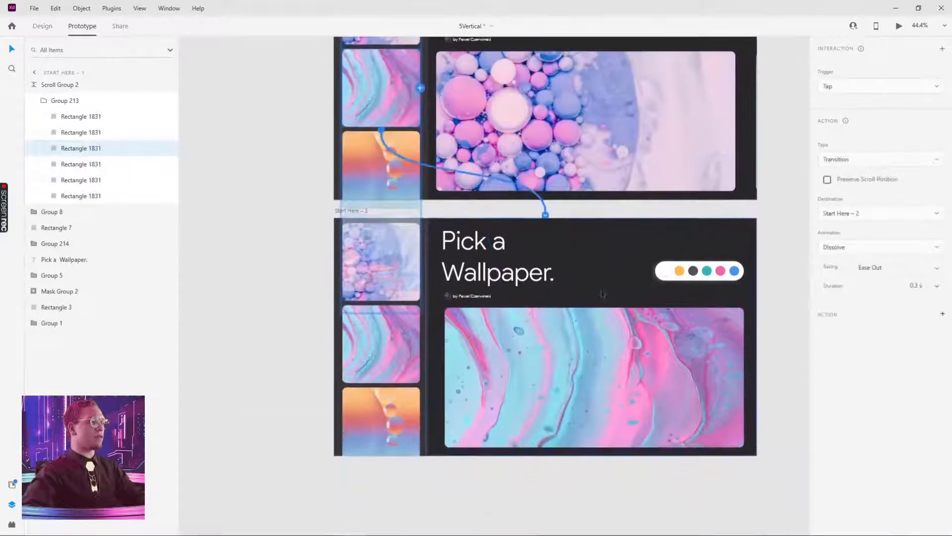
left_click(330, 249)
left_click(369, 256)
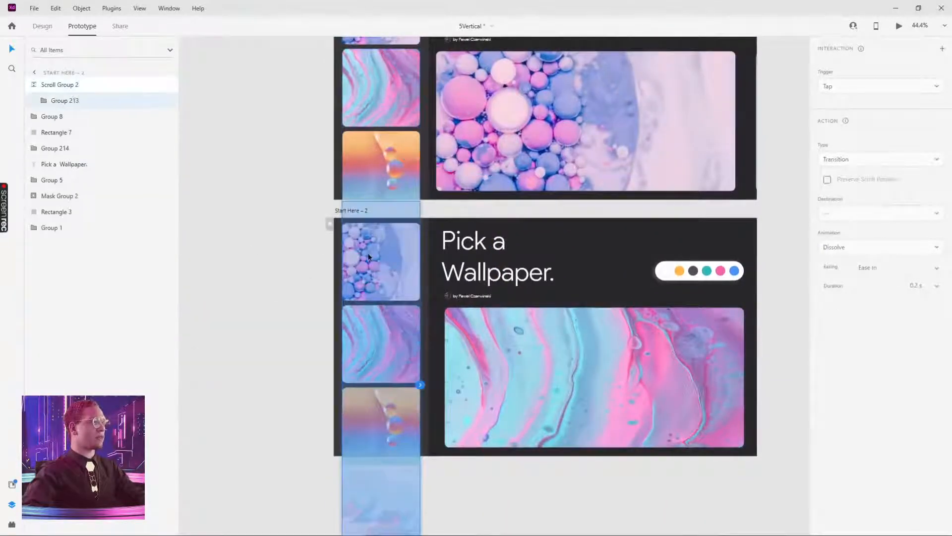
double_click(377, 254)
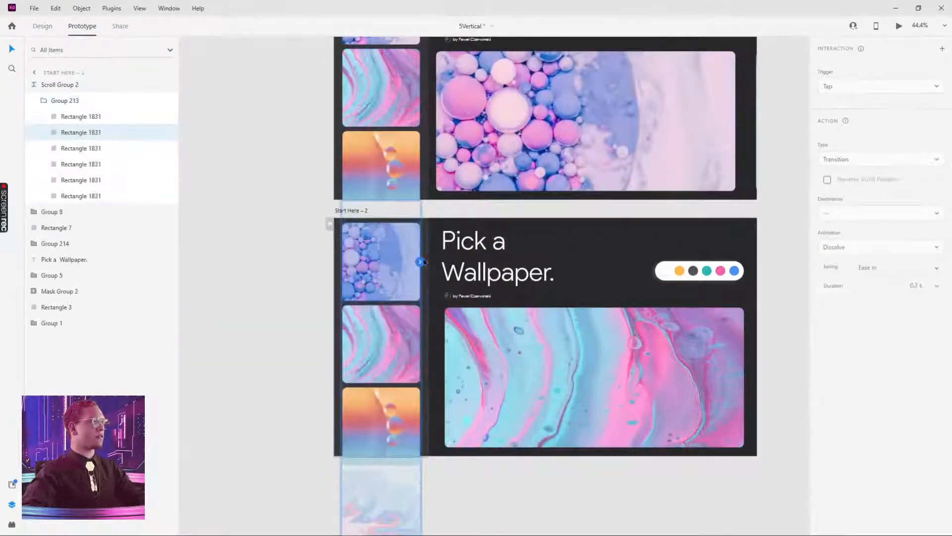
left_click_drag(420, 261, 552, 121)
left_click_drag(221, 128, 287, 260)
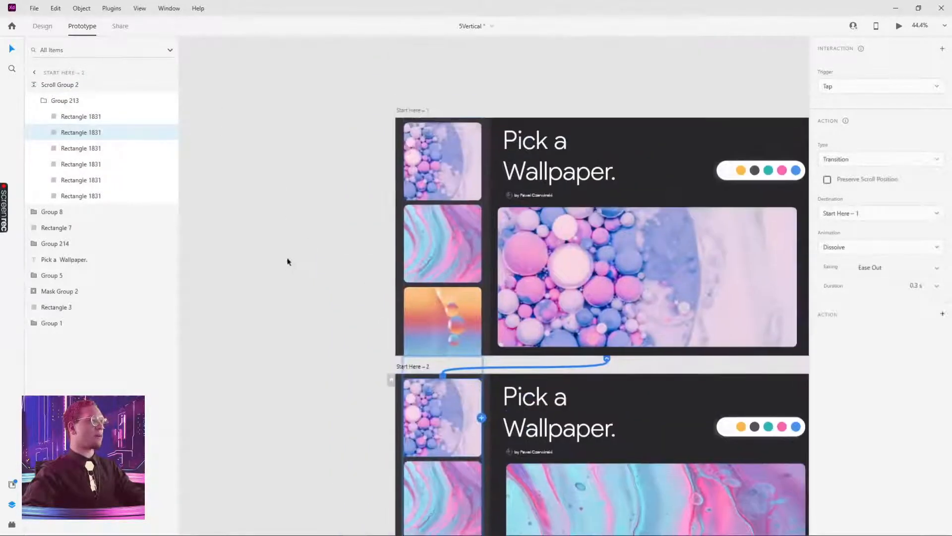
Preview the prototype from Start Here – 1, scrolling the thumbnail column and testing the marble thumbnail, then close the preview.
left_click(415, 110)
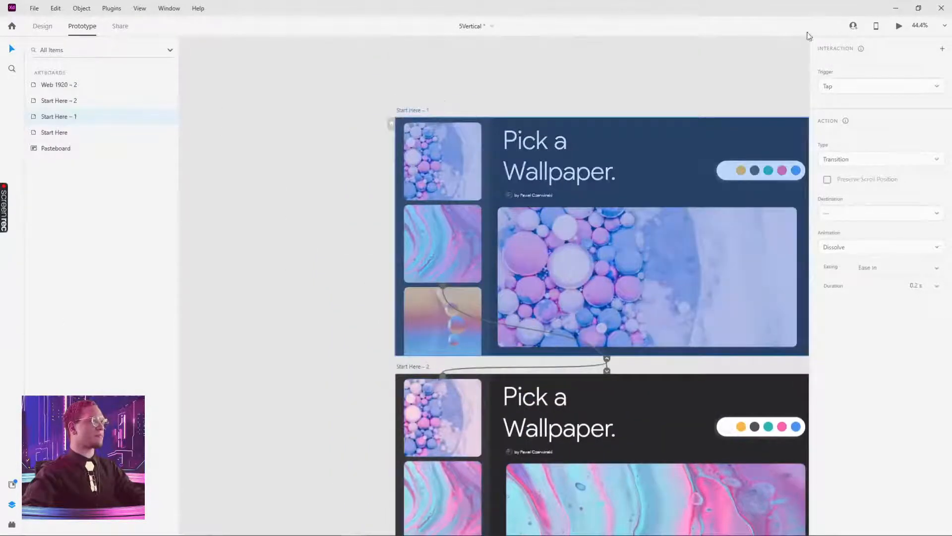
left_click(899, 27)
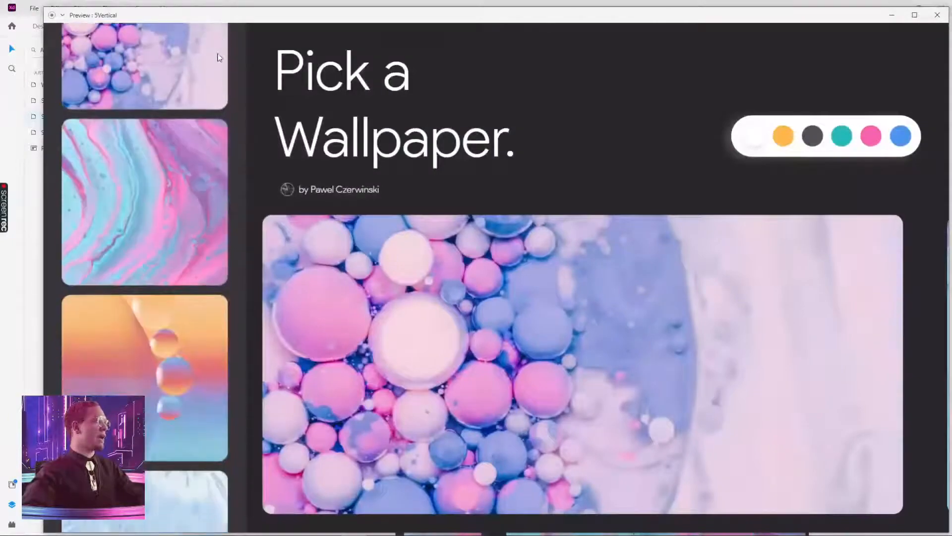
scroll(220, 149, "up", 3)
scroll(223, 213, "down", 3)
scroll(213, 248, "up", 2)
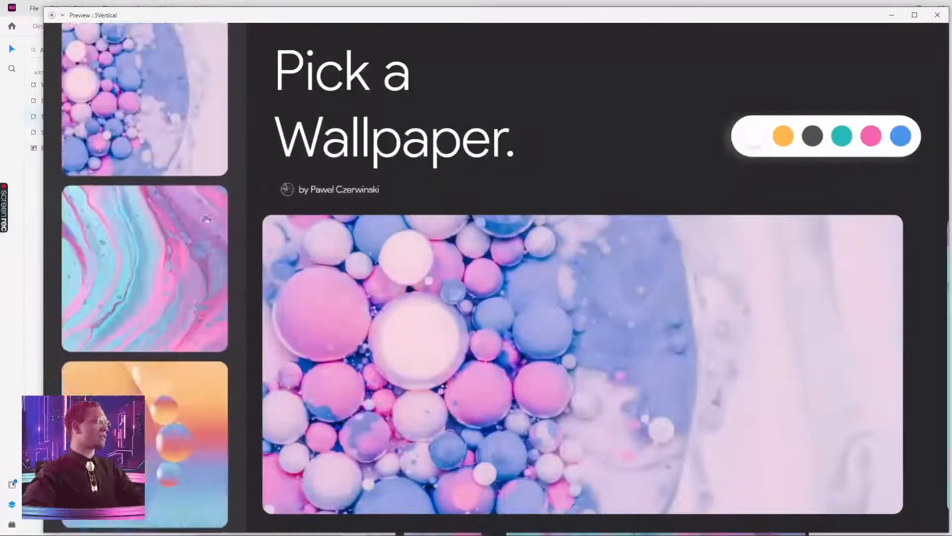
scroll(208, 208, "up", 2)
left_click(162, 323)
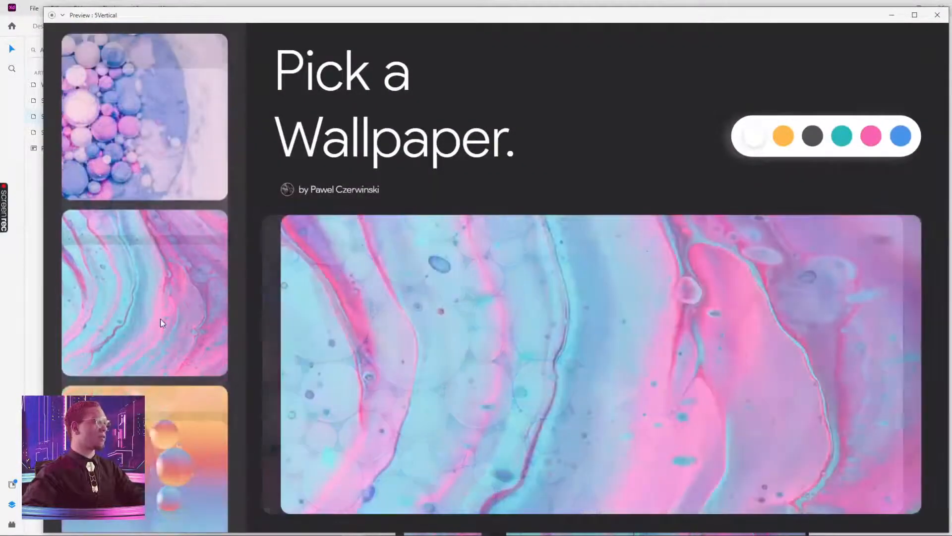
left_click(937, 15)
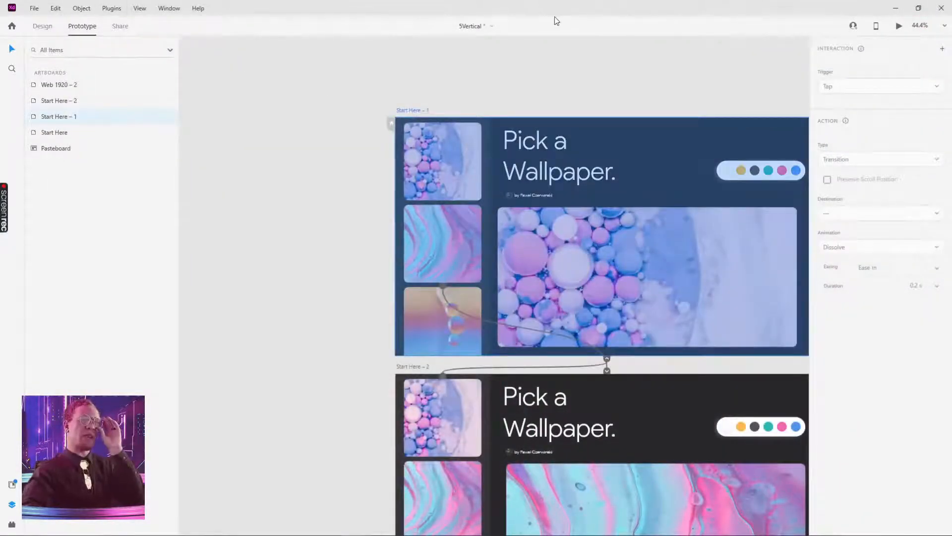
Set the marble thumbnail's link on Start Here – 1 to the Auto-Animate action with Snap easing.
left_click(429, 111)
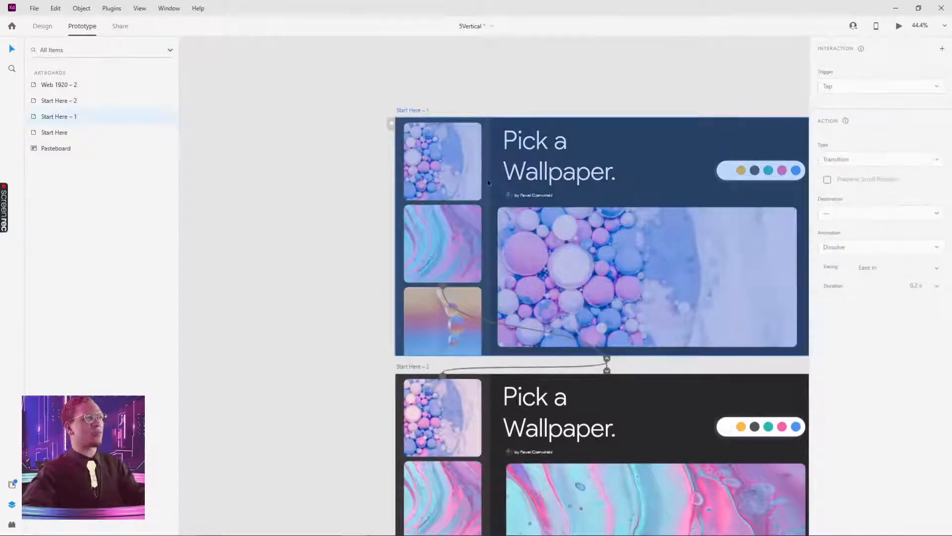
scroll(578, 79, "right", 3)
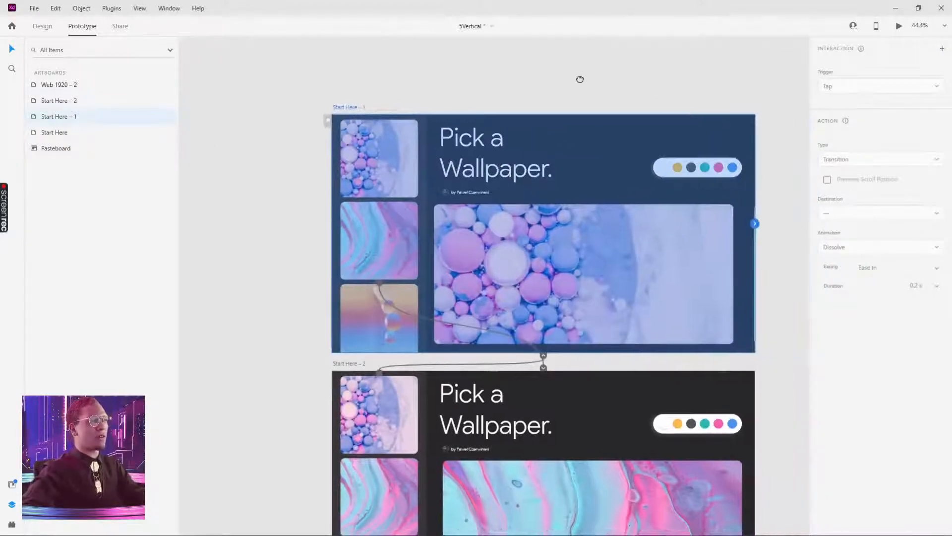
double_click(370, 286)
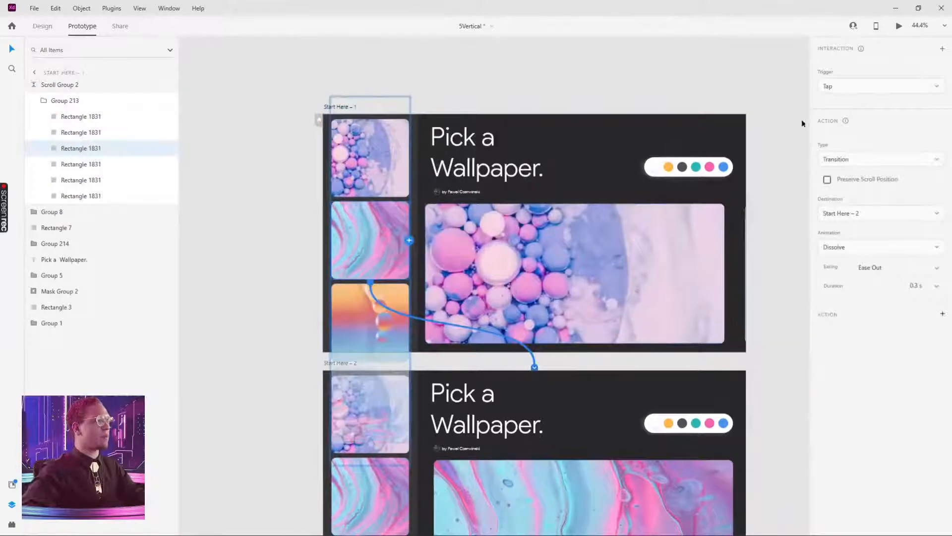
left_click(838, 159)
left_click(843, 159)
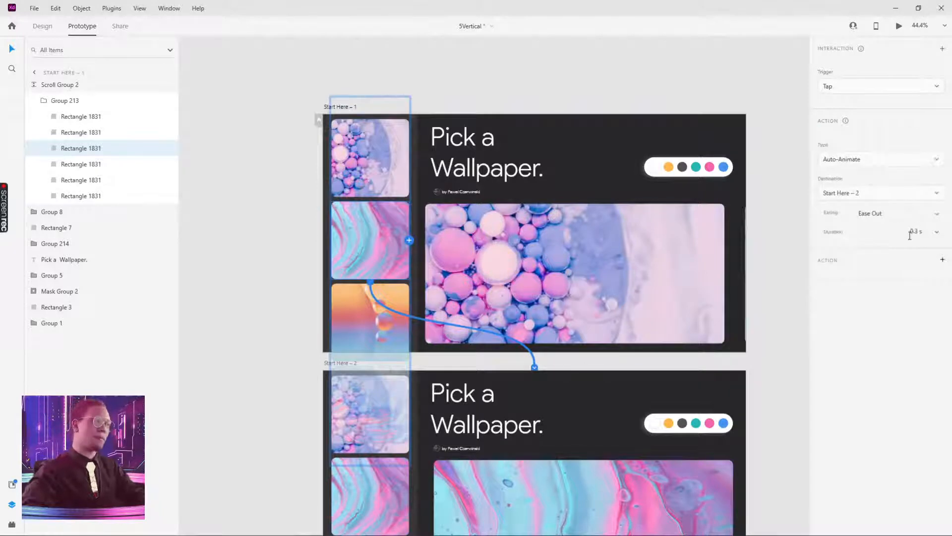
left_click(936, 213)
left_click(895, 277)
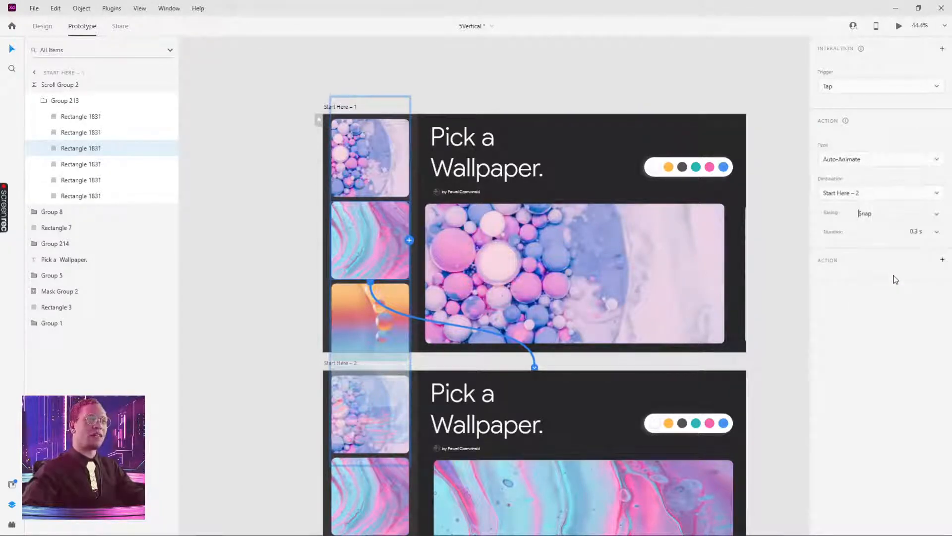
Set the duration of Start Here – 1's marble thumbnail animation to 2.5 s.
left_click(937, 231)
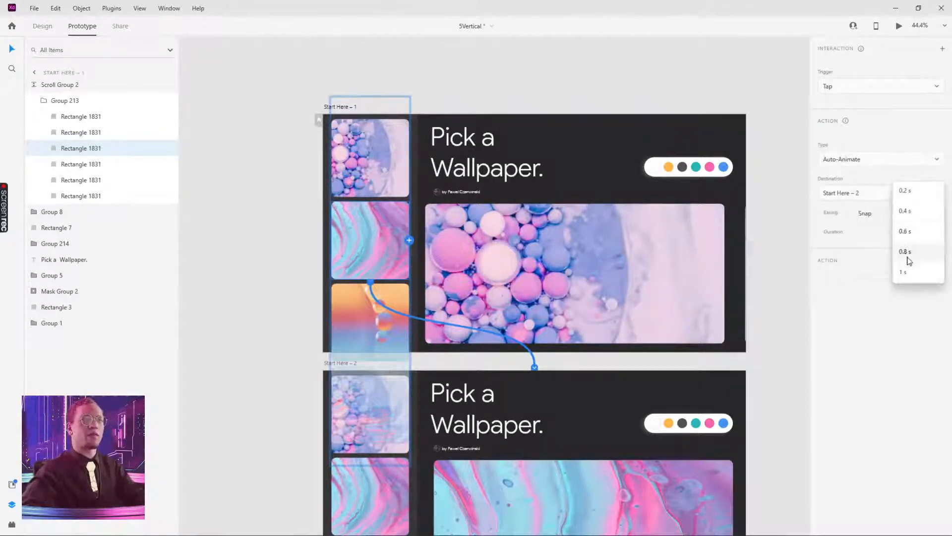
left_click(912, 231)
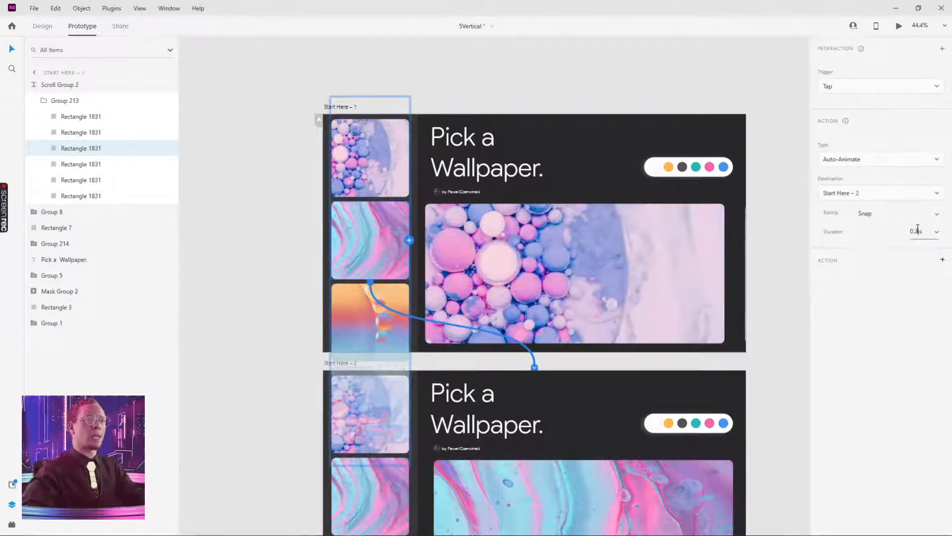
type("0.5")
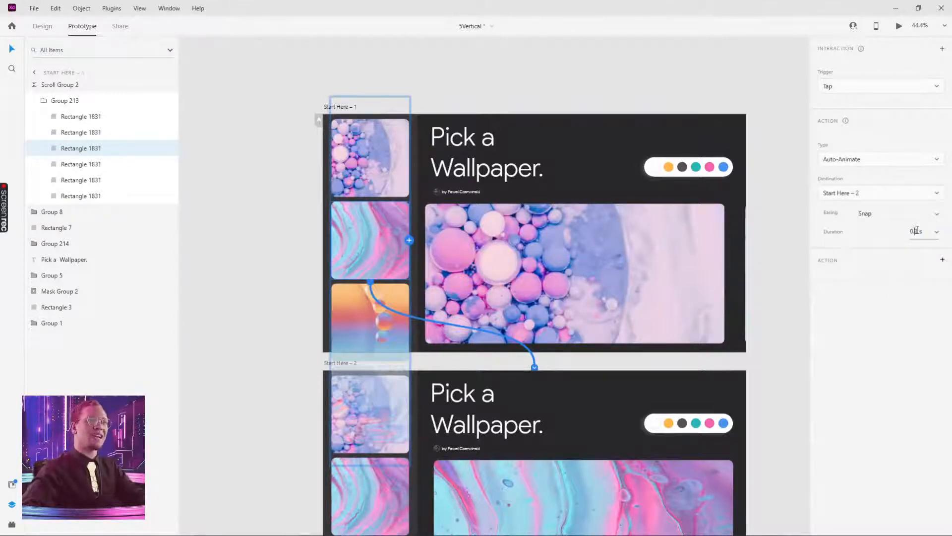
left_click_drag(916, 230, 900, 231)
type("2.5")
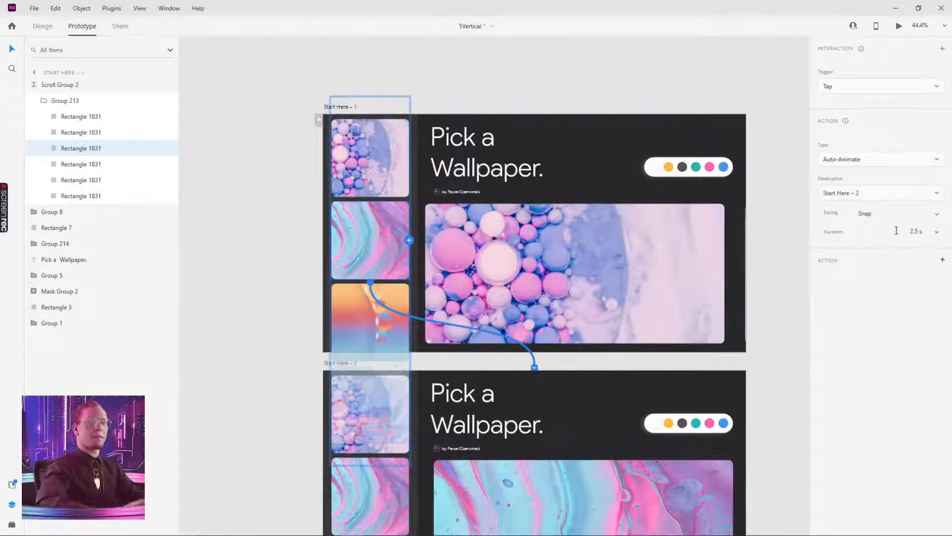
left_click(772, 156)
Detach the bubbles thumbnail's existing link on Start Here – 2 from the Start Here – 1 artboard.
scroll(703, 173, "down", 2)
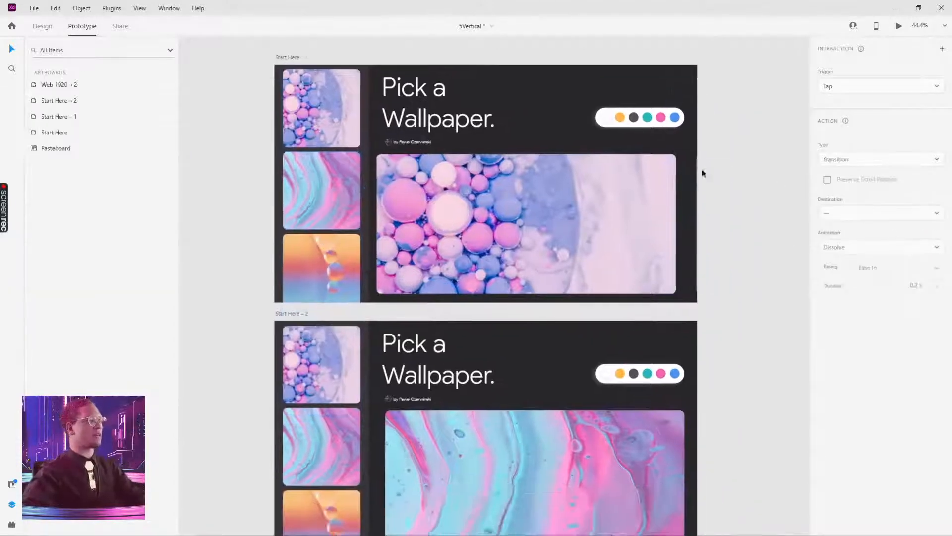
left_click(451, 355)
left_click(465, 468)
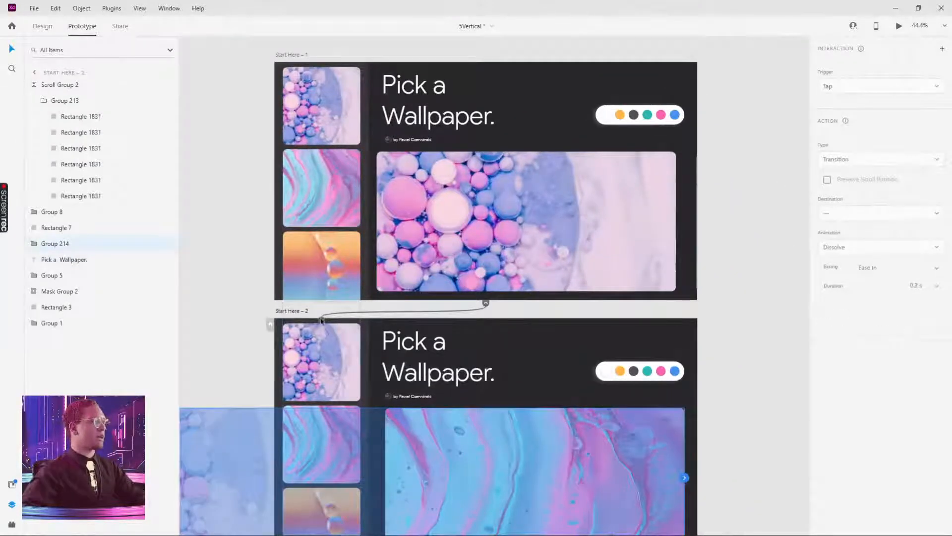
left_click(322, 320)
left_click_drag(486, 303, 485, 322)
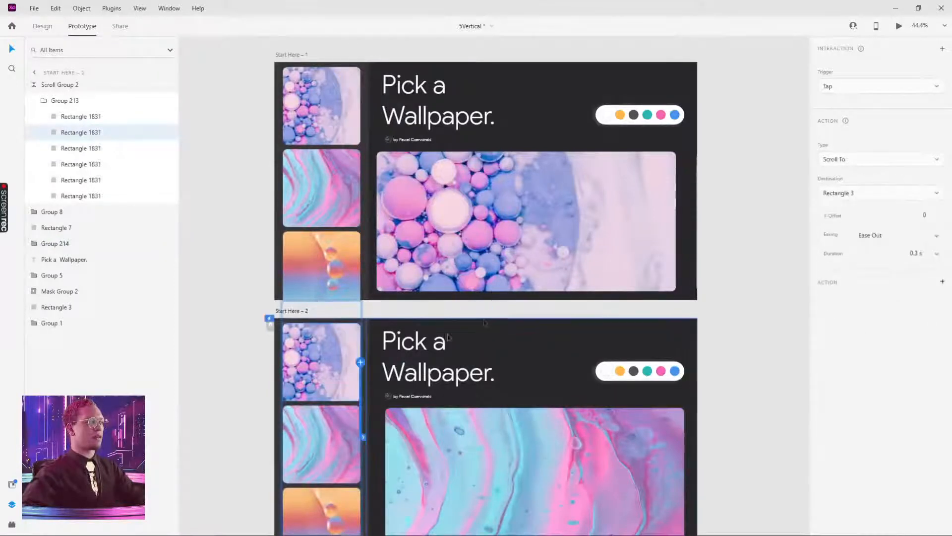
Reconnect Start Here – 2's bubbles thumbnail to Start Here – 1 as an Auto-Animate link and set its trigger to Tap.
left_click(323, 366)
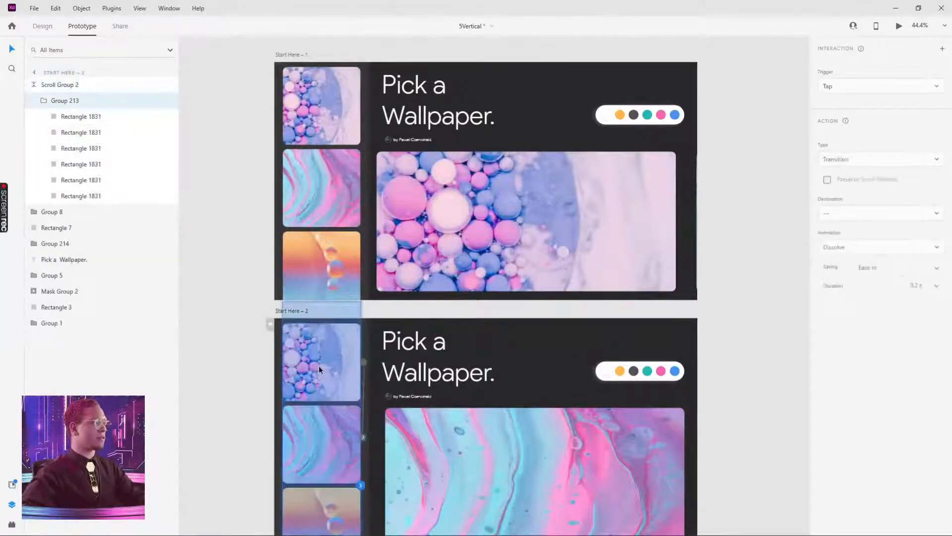
double_click(319, 368)
left_click_drag(360, 361, 437, 293)
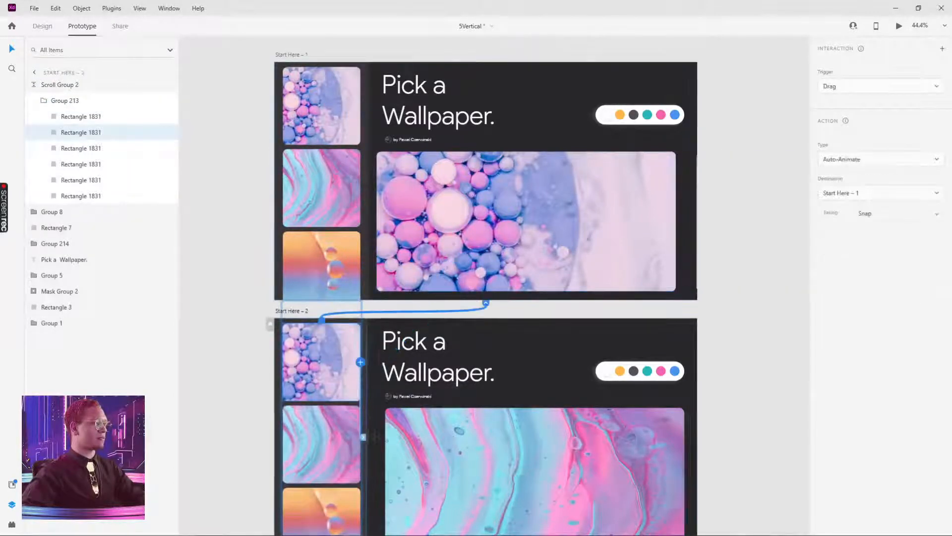
left_click_drag(360, 362, 222, 353)
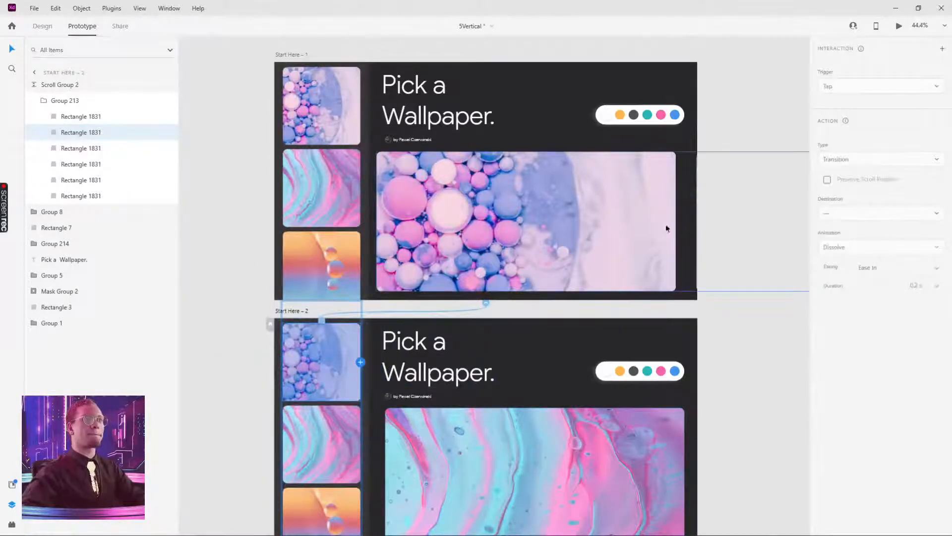
left_click(485, 302)
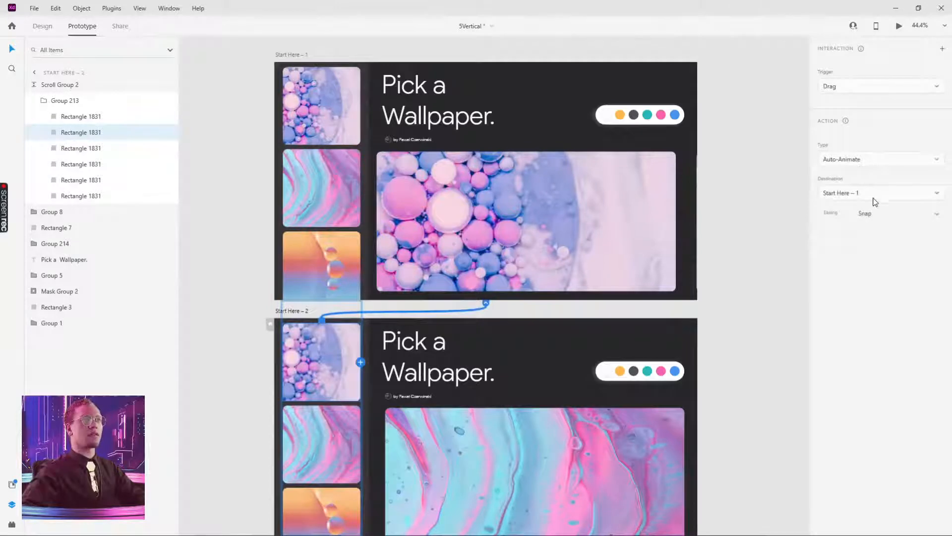
left_click(883, 91)
left_click(843, 68)
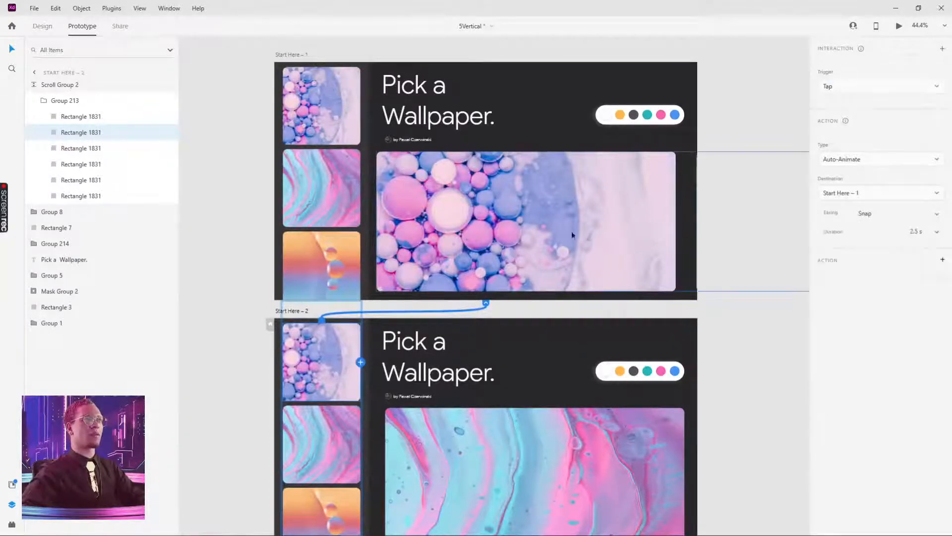
Check the action, destination, easing and duration of the marble and bubbles thumbnail links on the two artboards.
left_click(349, 212)
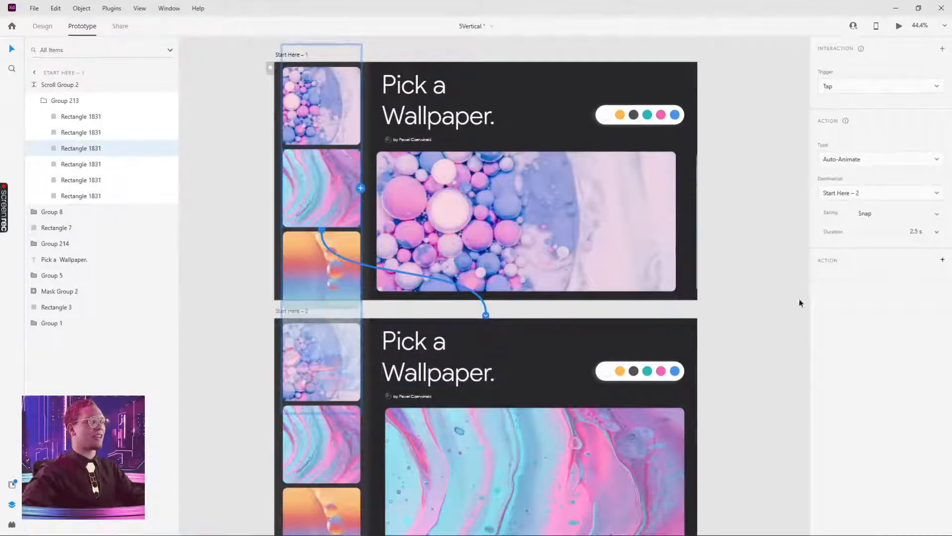
left_click(882, 213)
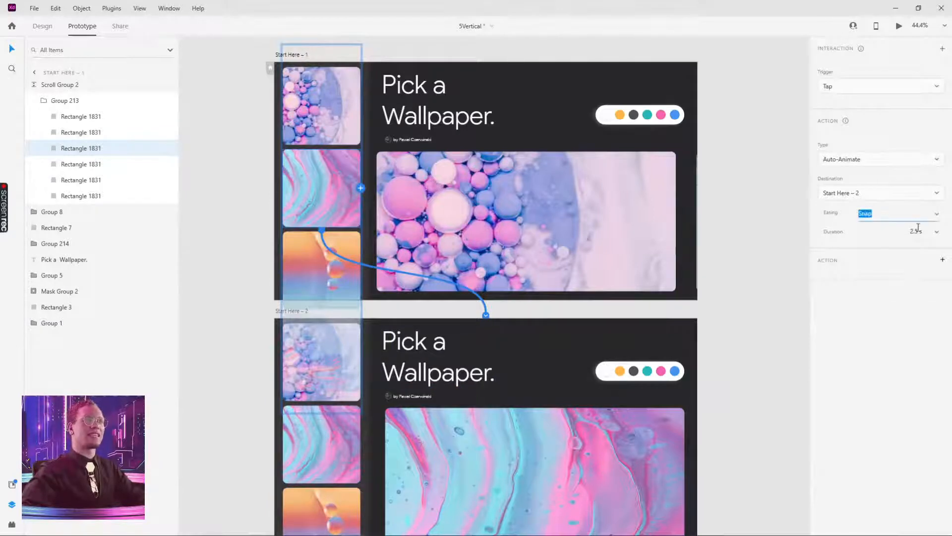
left_click(347, 366)
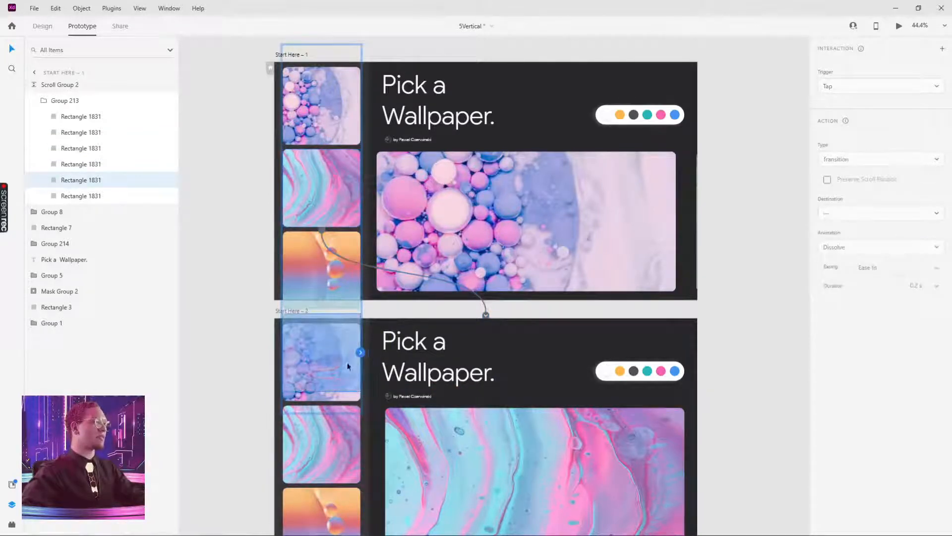
left_click(250, 394)
left_click(313, 378)
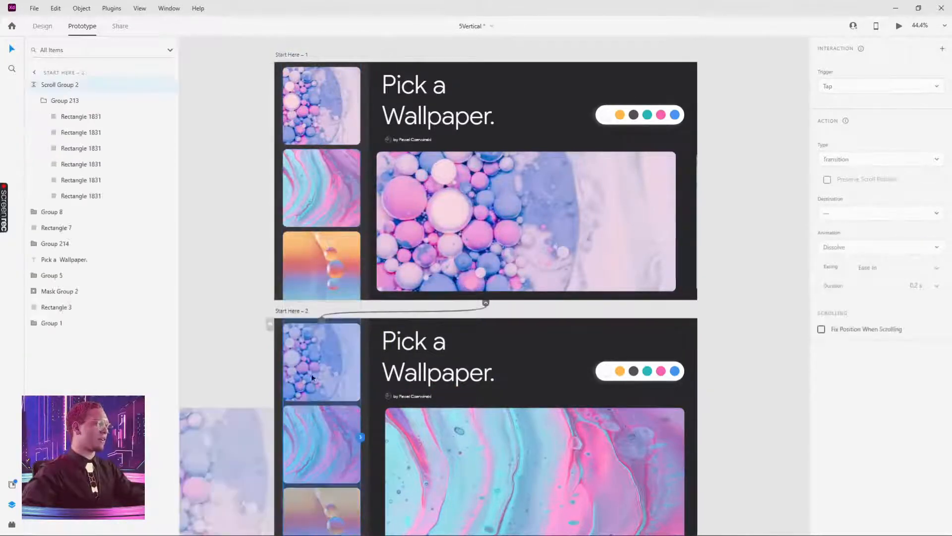
left_click(323, 324)
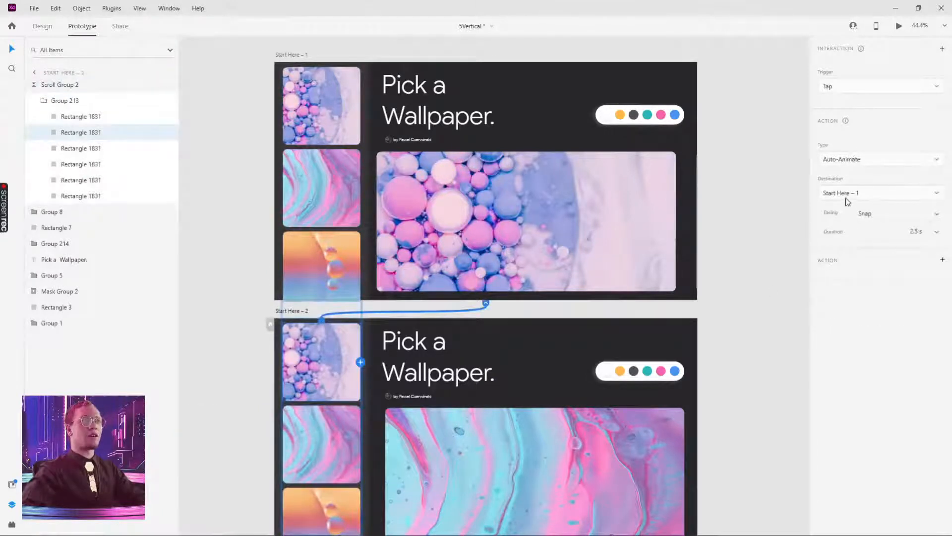
Preview the prototype from Start Here – 1, testing the thumbnail column's scrolling and the marble and bubbles thumbnail taps, then minimize the preview.
left_click(295, 56)
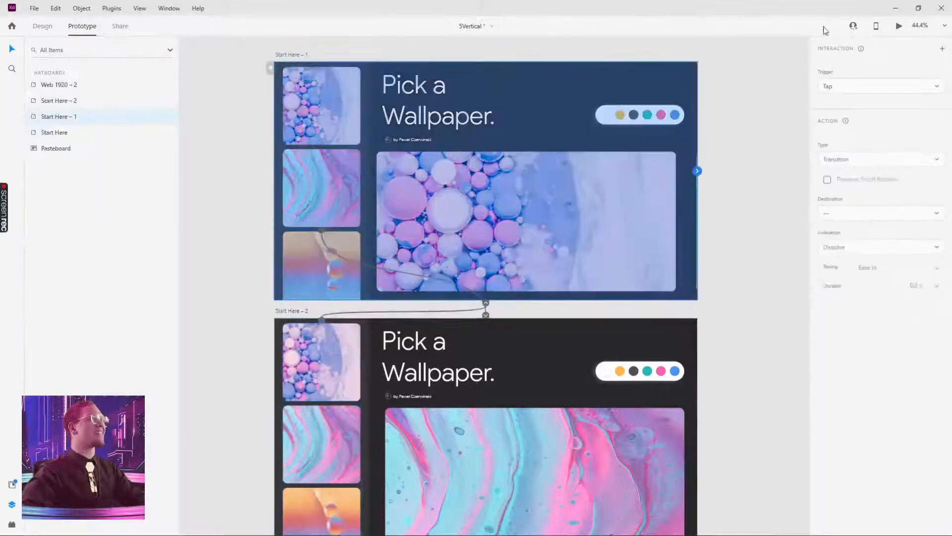
left_click(898, 26)
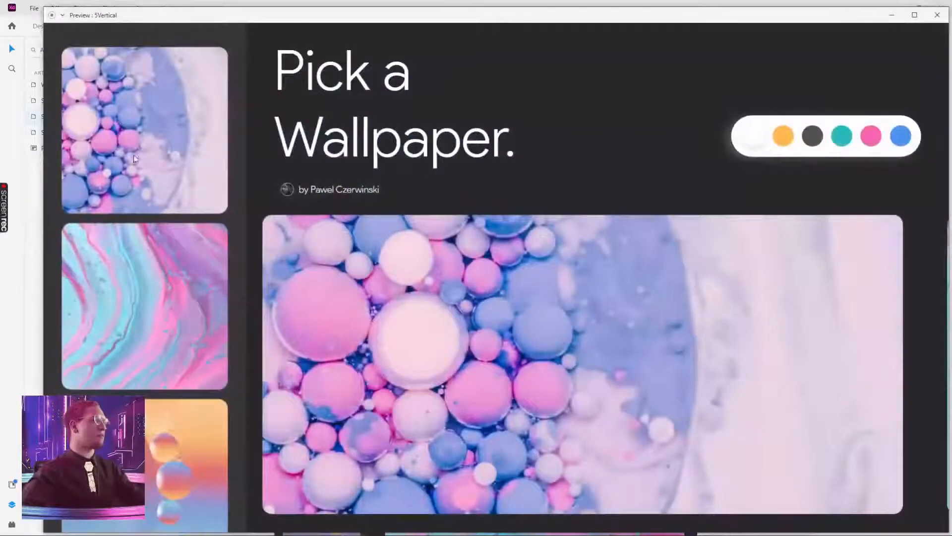
scroll(210, 280, "down", 3)
scroll(214, 219, "up", 3)
scroll(215, 157, "down", 3)
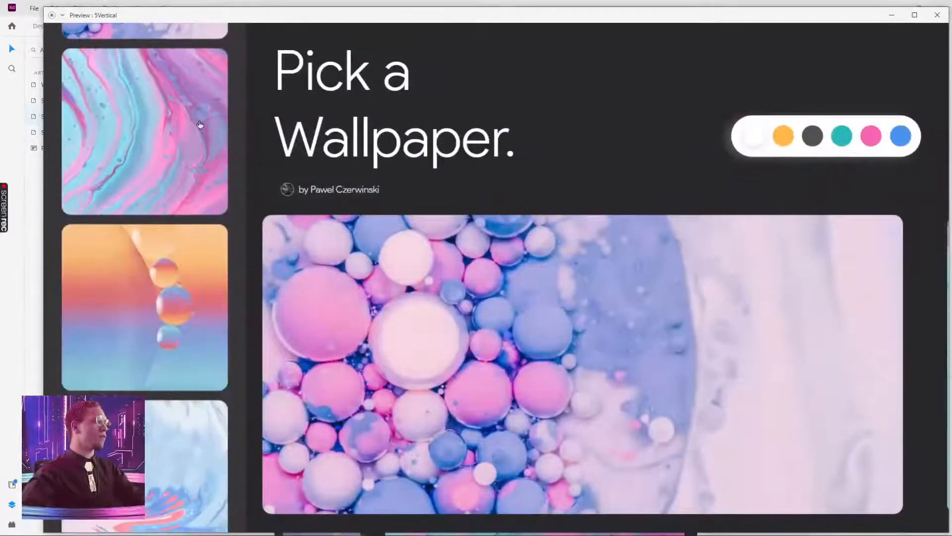
left_click(216, 157)
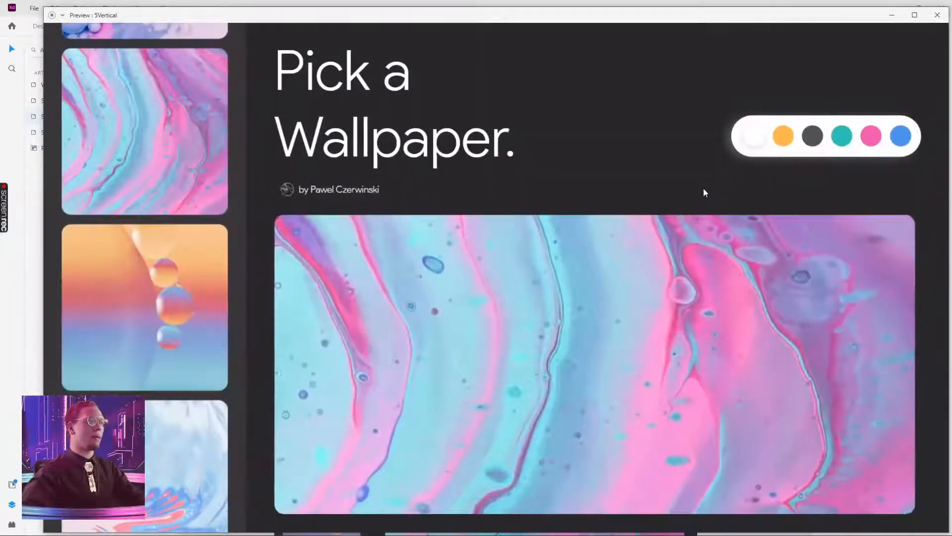
scroll(191, 139, "up", 3)
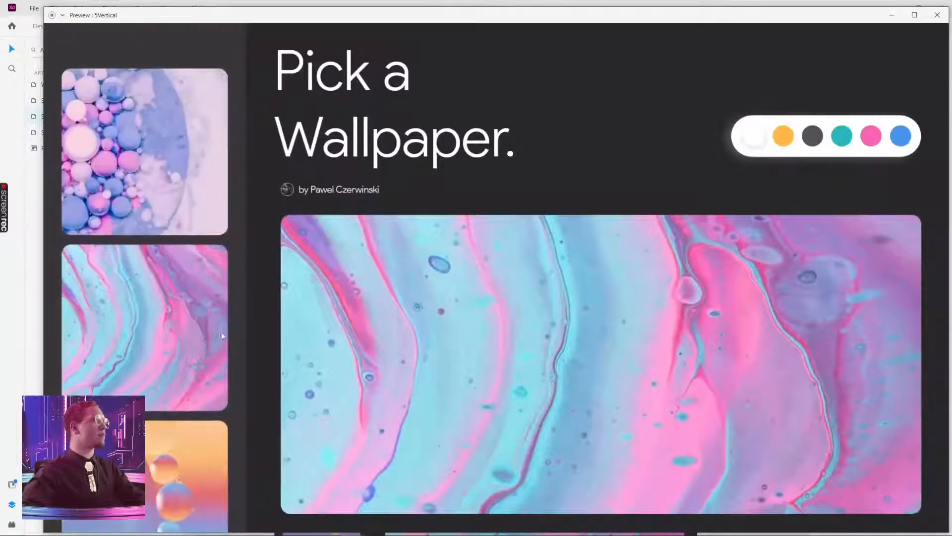
left_click(191, 139)
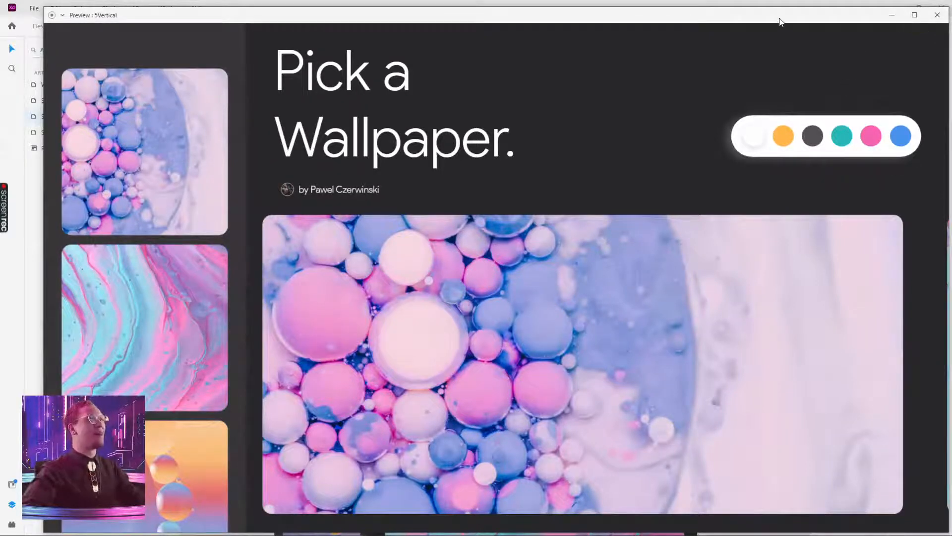
left_click_drag(780, 21, 751, 21)
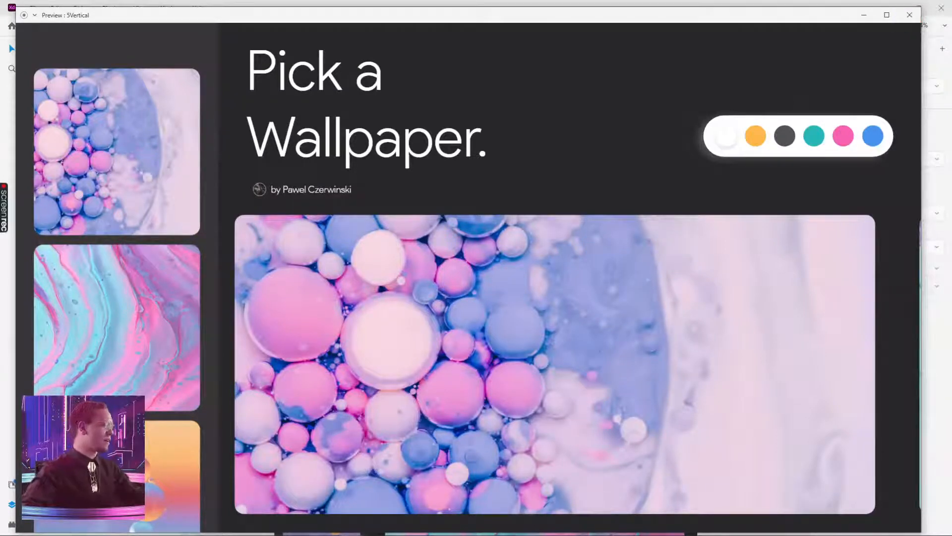
left_click(866, 16)
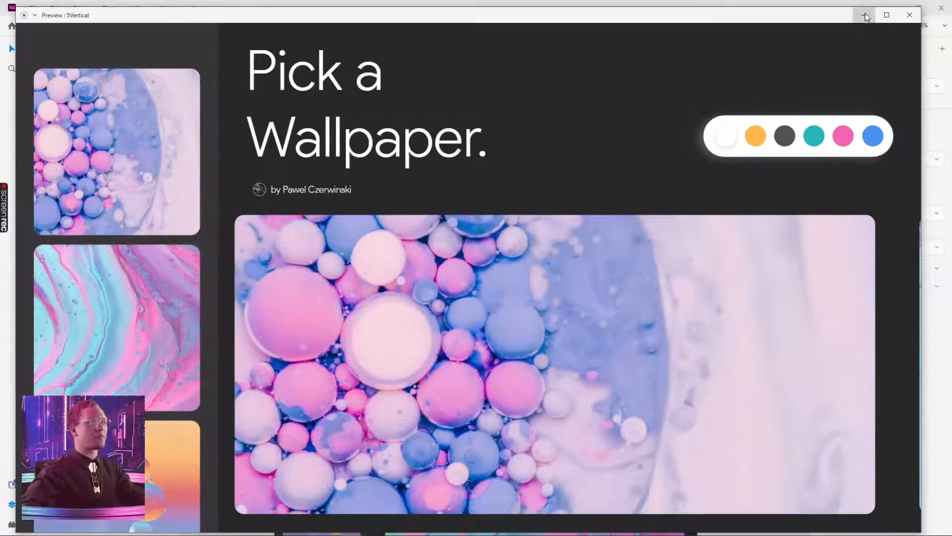
scroll(525, 208, "down", 5)
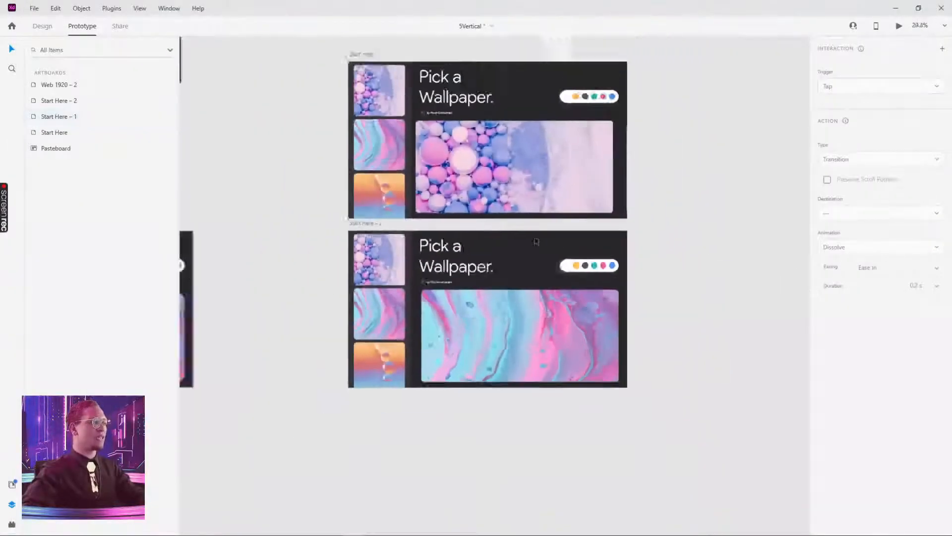
left_click_drag(348, 173, 422, 161)
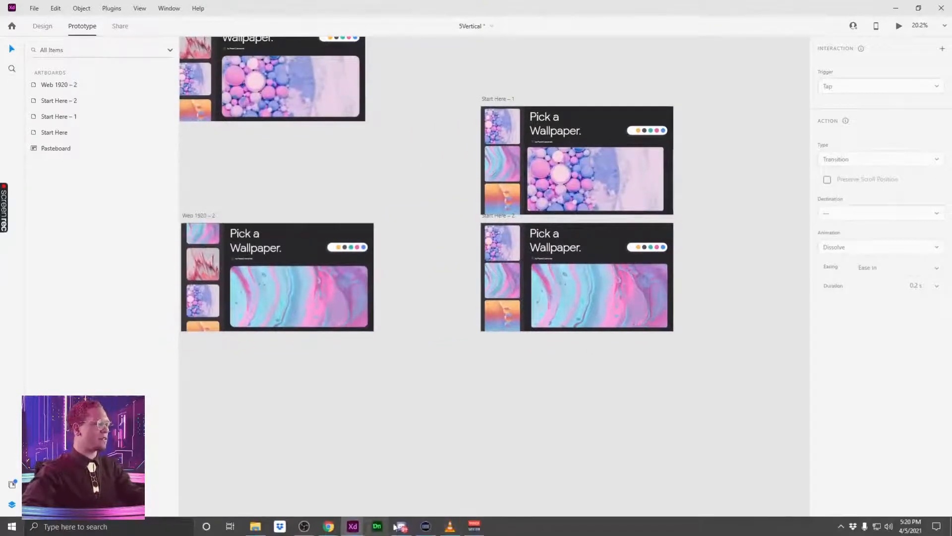
Switch to Discord's challenge channel and play Among_Us_480.mov full screen, skipping back to its beginning before leaving full screen.
left_click(403, 528)
scroll(426, 278, "up", 3)
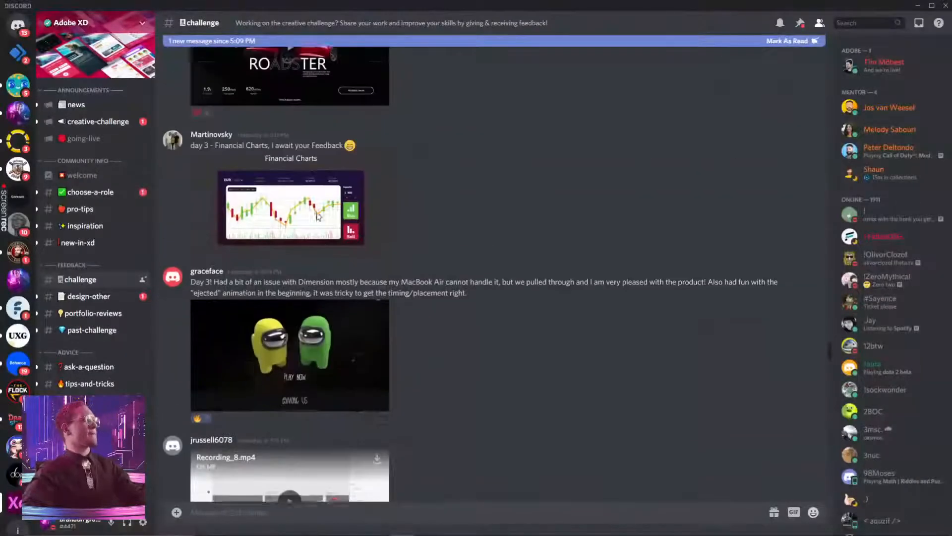
left_click(382, 415)
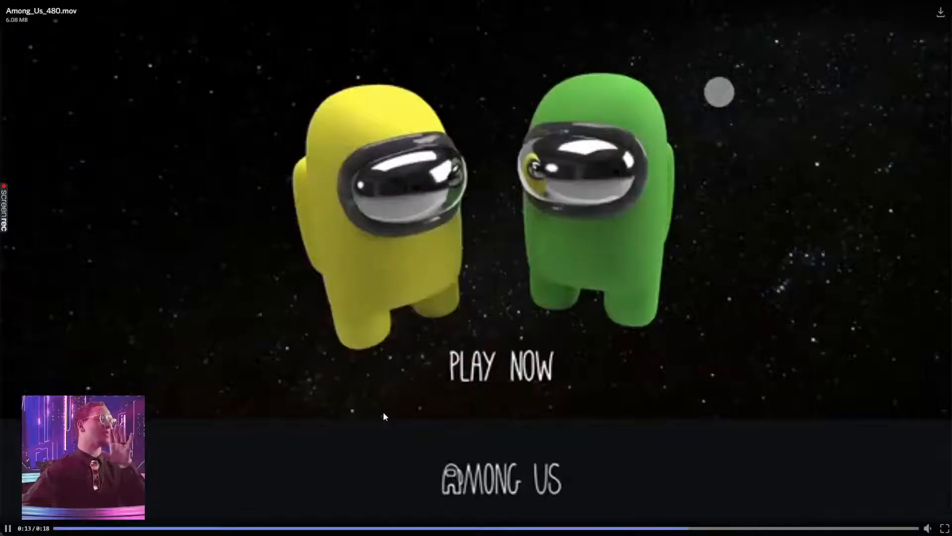
left_click(453, 527)
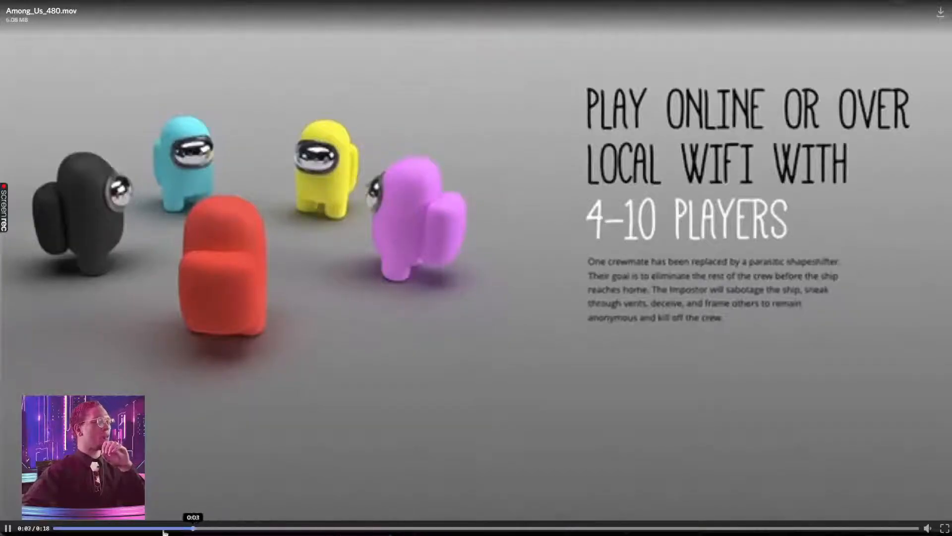
left_click(55, 527)
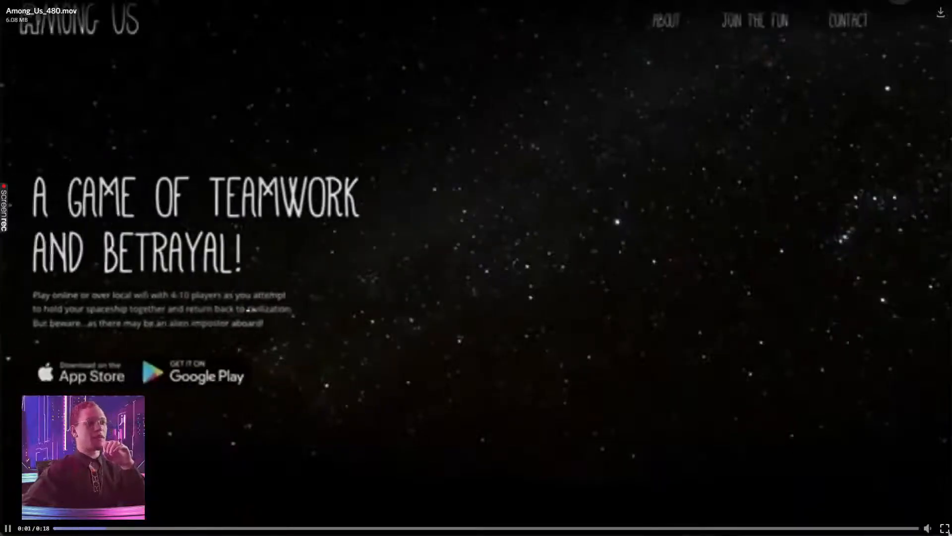
key("Escape")
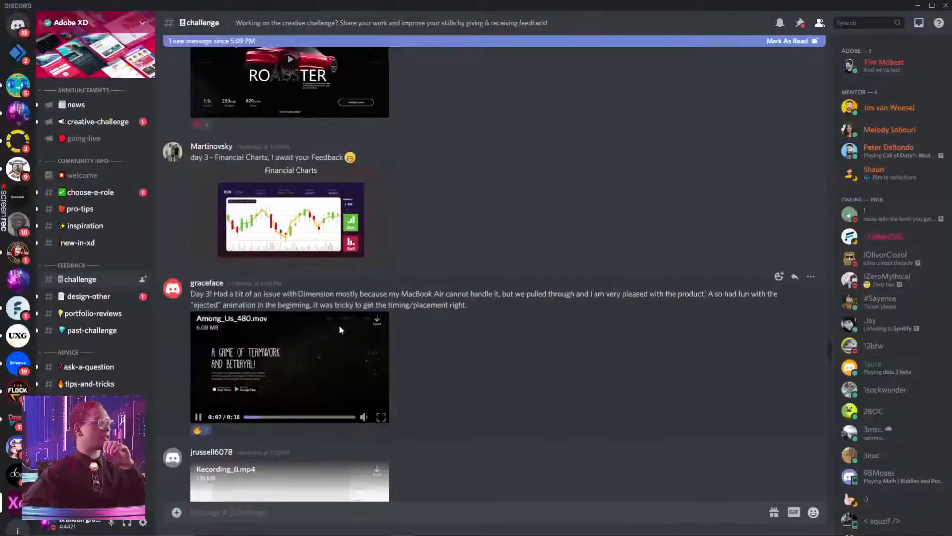
Reopen Among_Us_480.mov full screen, rewind it to the start, pause it and return to the channel.
left_click(381, 416)
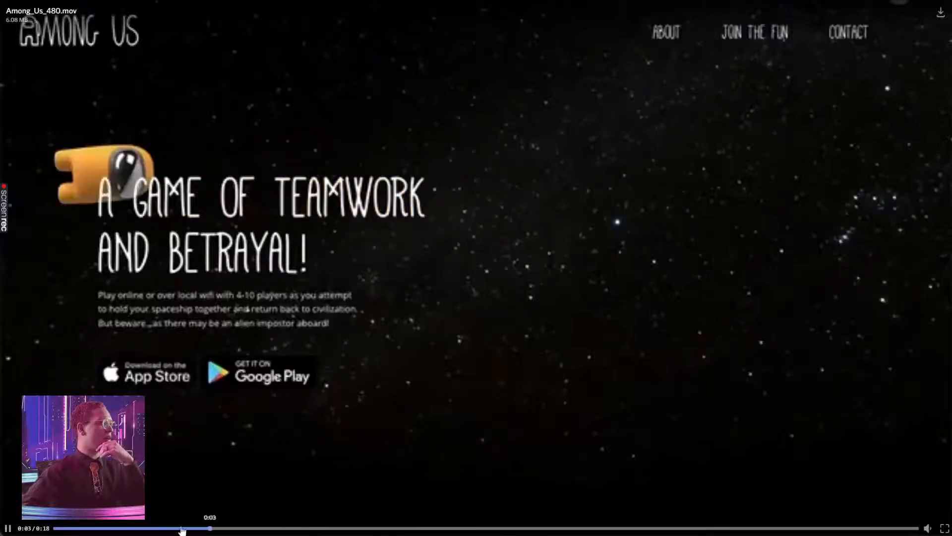
left_click(54, 527)
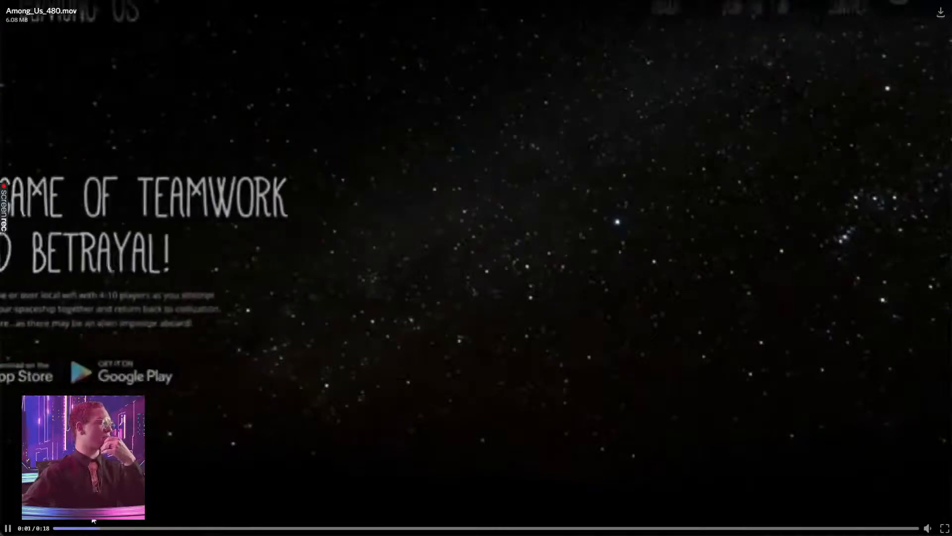
left_click(54, 527)
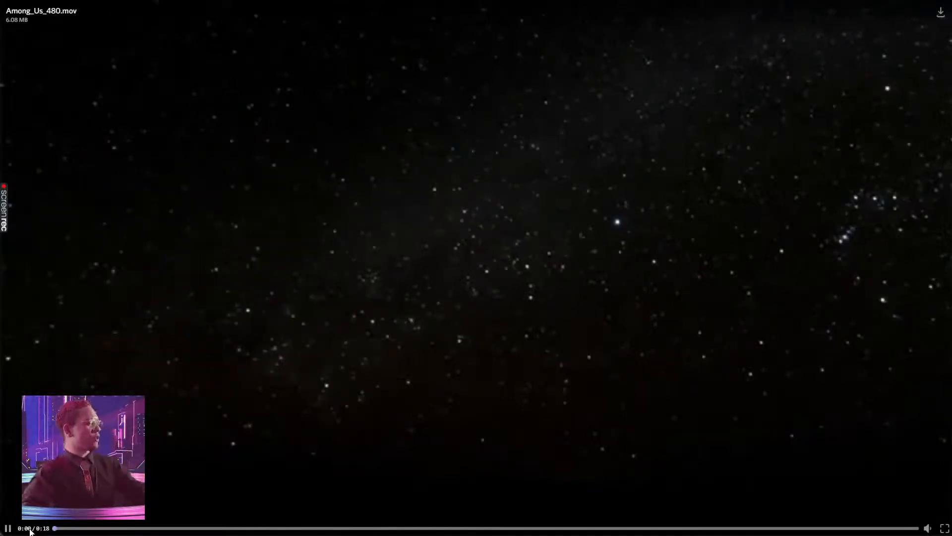
left_click(8, 527)
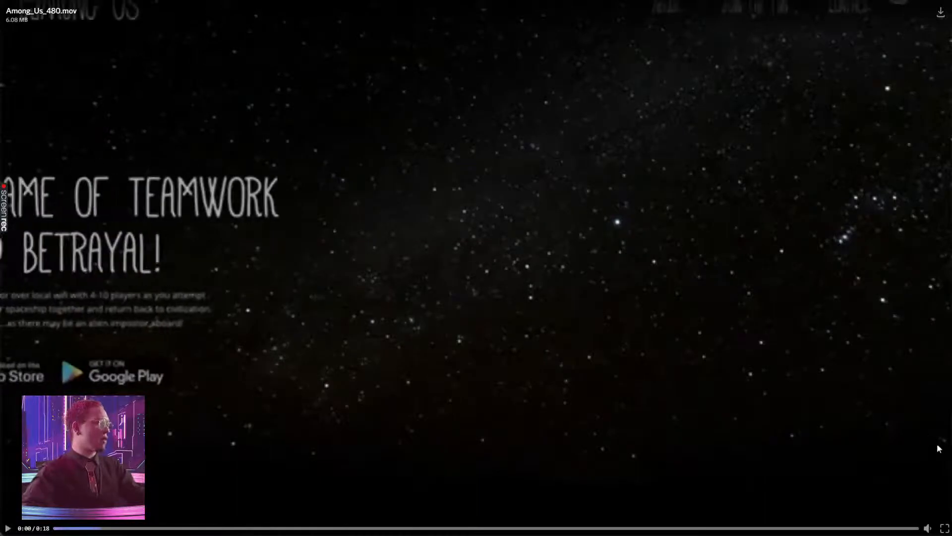
left_click(945, 528)
Switch to the Behance Creative Challenge page in Chrome and highlight its web address and heading.
key("alt+Tab")
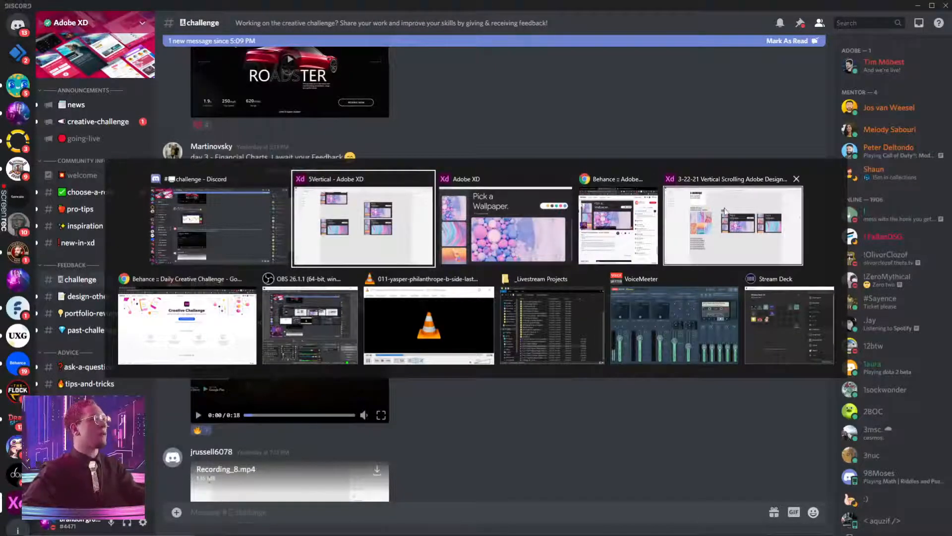
left_click(234, 316)
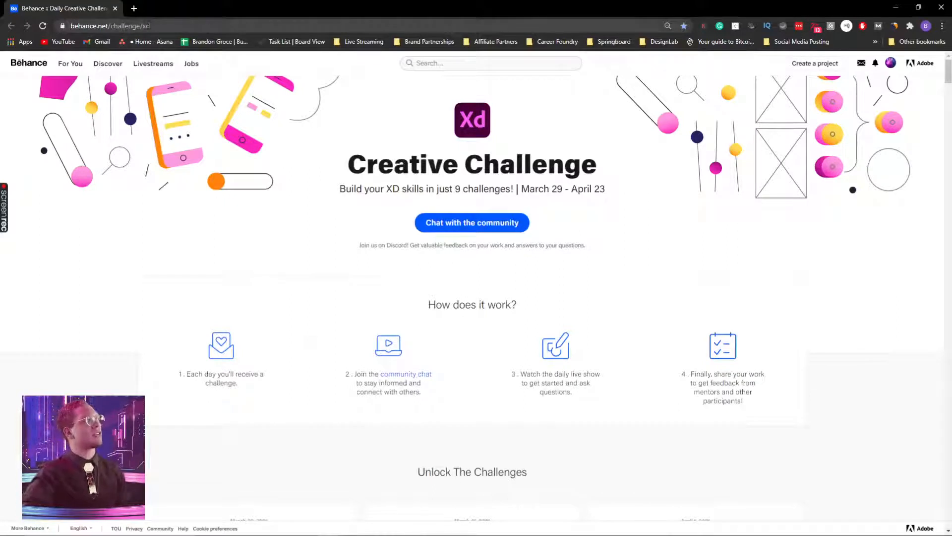
double_click(144, 26)
left_click_drag(378, 164, 593, 164)
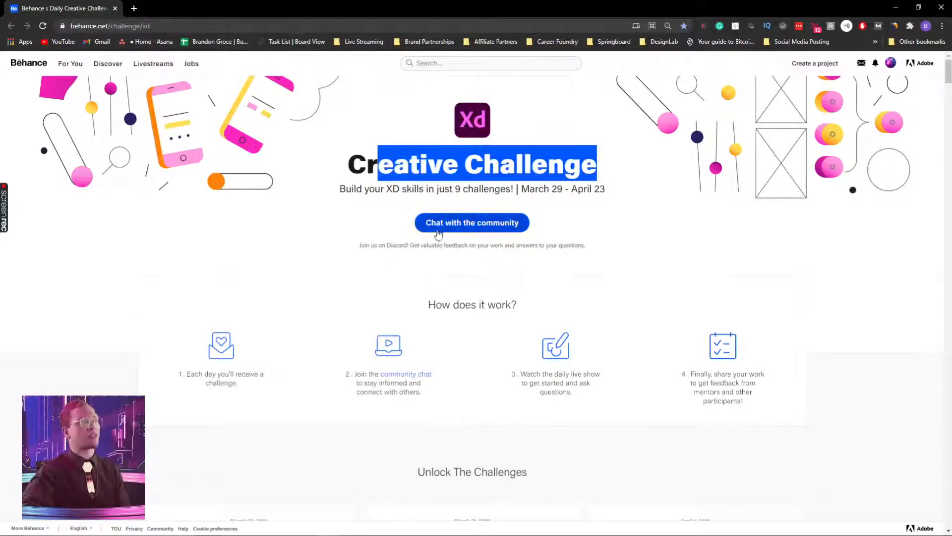
mouse_move(253, 534)
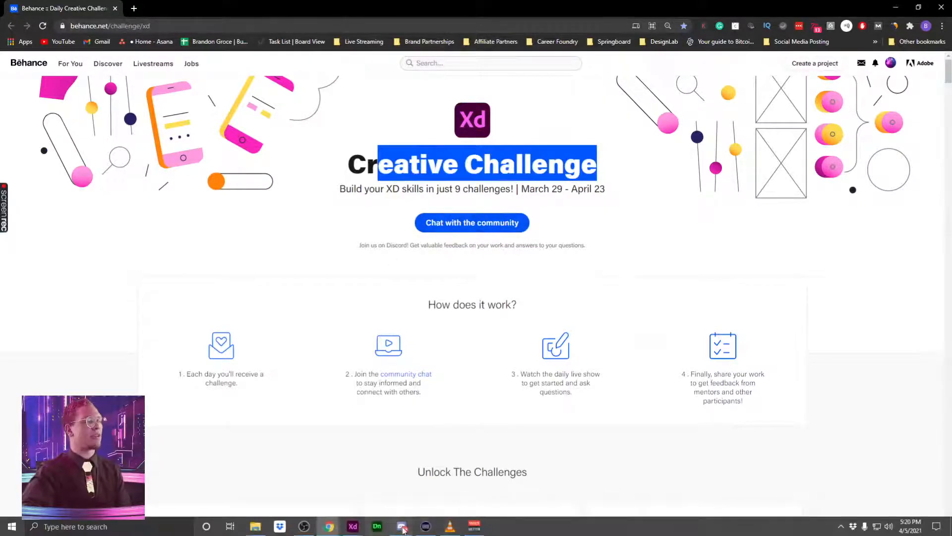
Return to the Discord challenge channel and watch Among_Us_480.mov full screen through to the end.
left_click(402, 527)
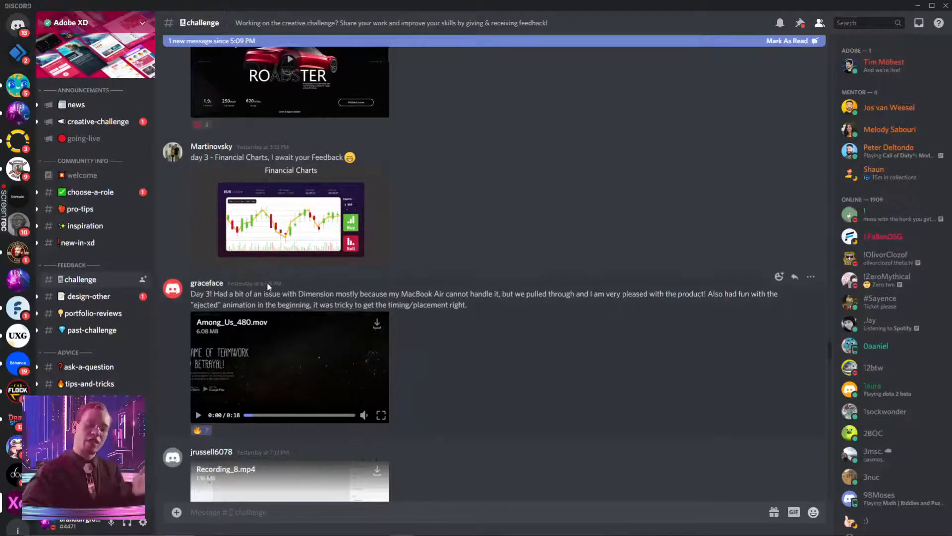
scroll(360, 260, "up", 4)
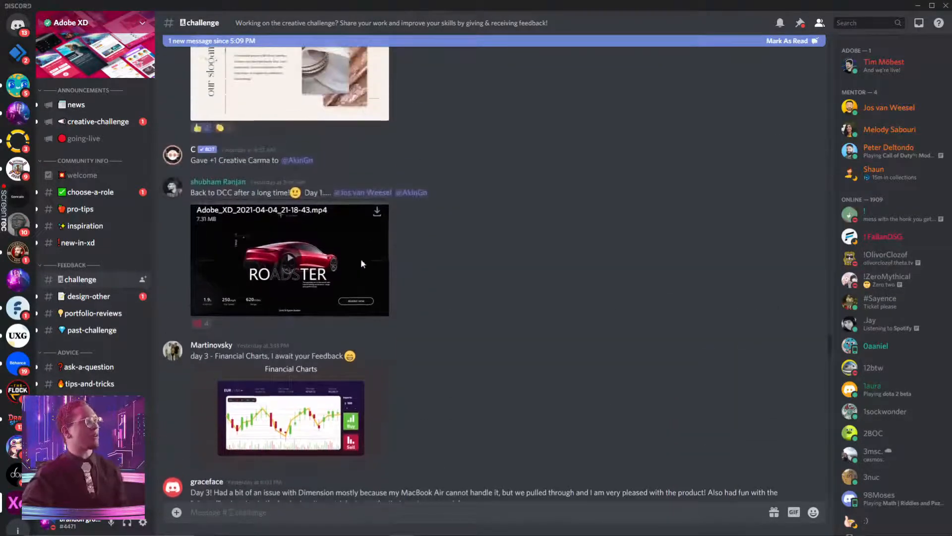
scroll(361, 258, "down", 6)
left_click(379, 365)
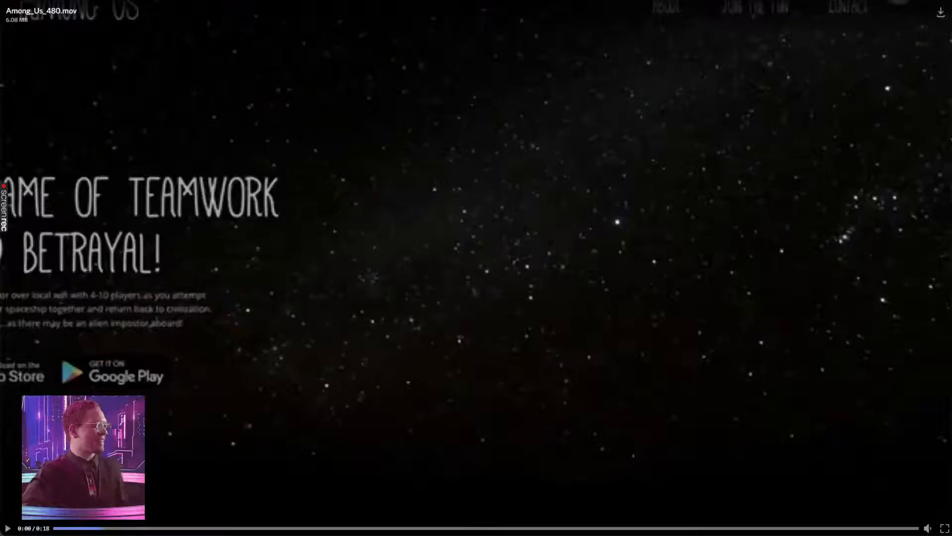
left_click(8, 528)
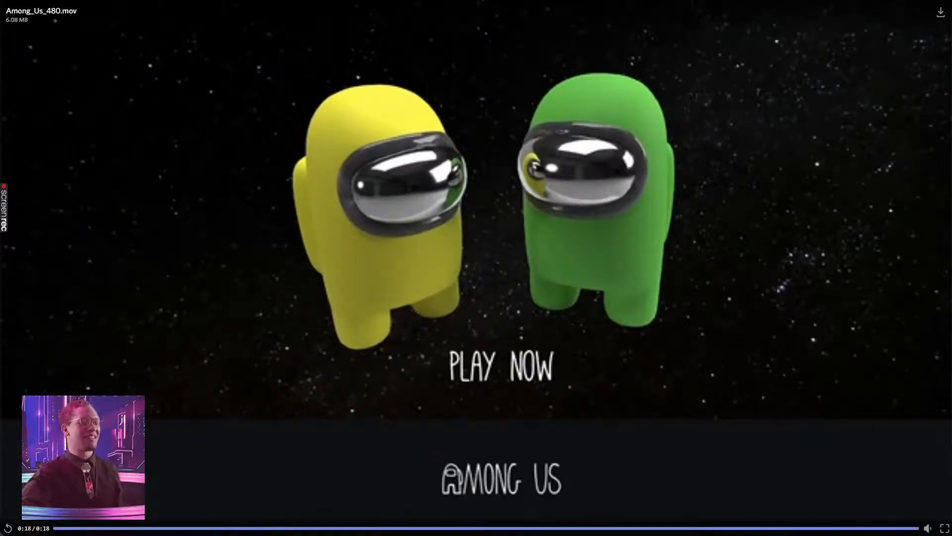
left_click(944, 529)
Find the Day 3 submission DAY3.mp4 further down the challenge channel and watch it full screen to the end.
scroll(497, 317, "down", 10)
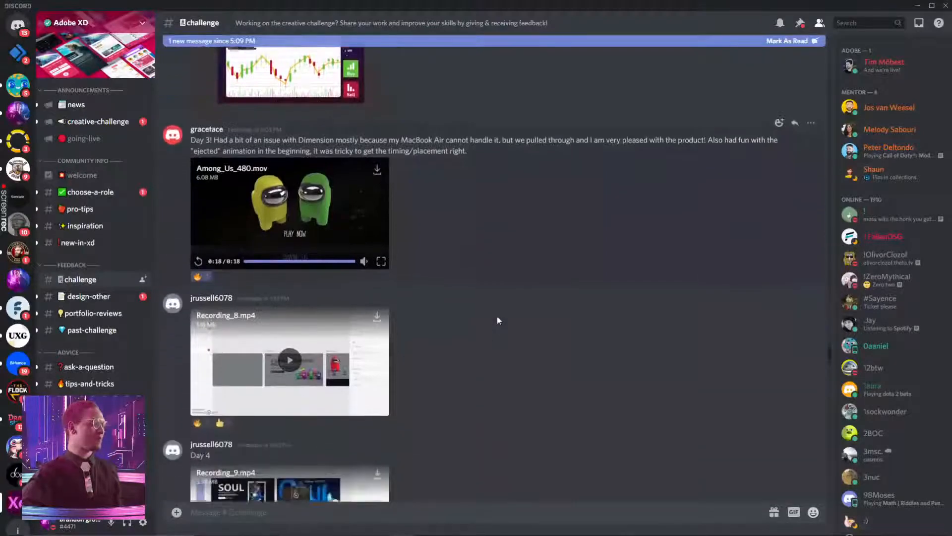
scroll(494, 316, "down", 10)
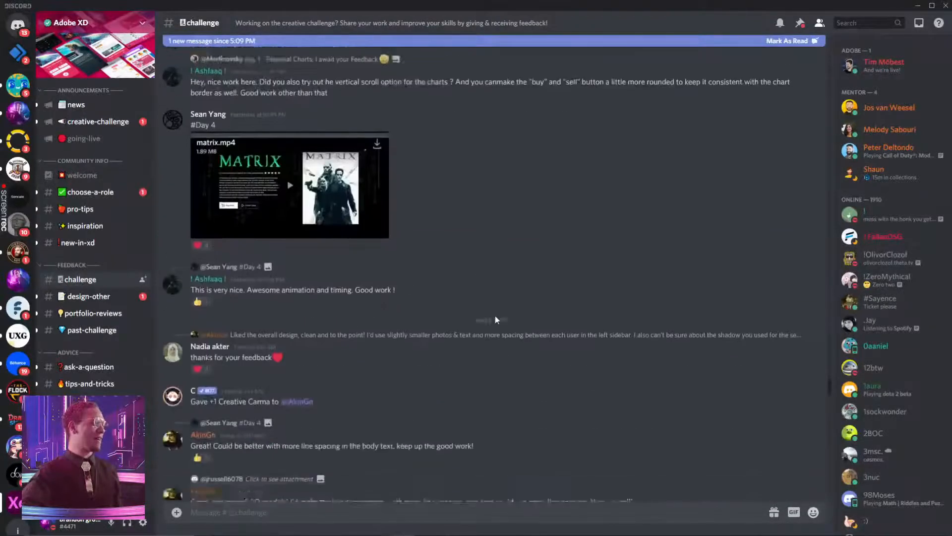
scroll(497, 316, "down", 5)
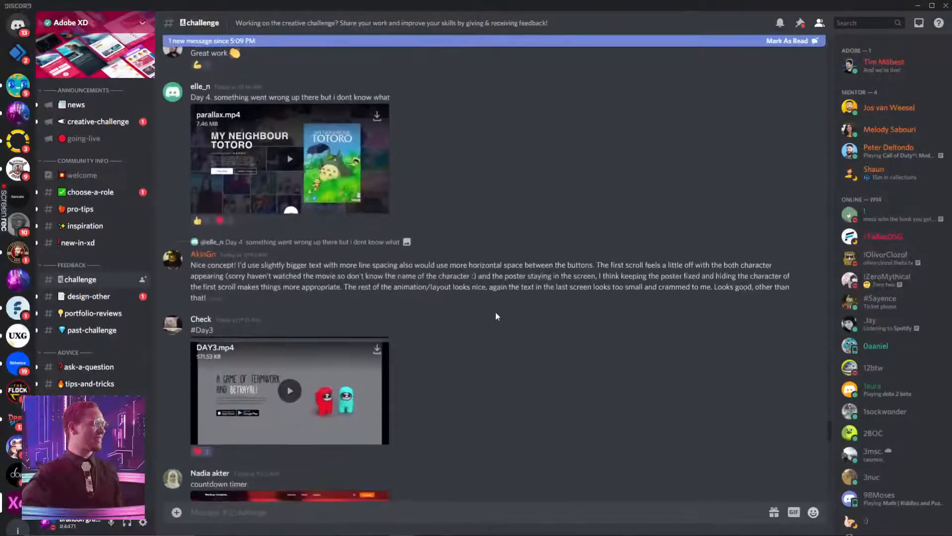
left_click(286, 243)
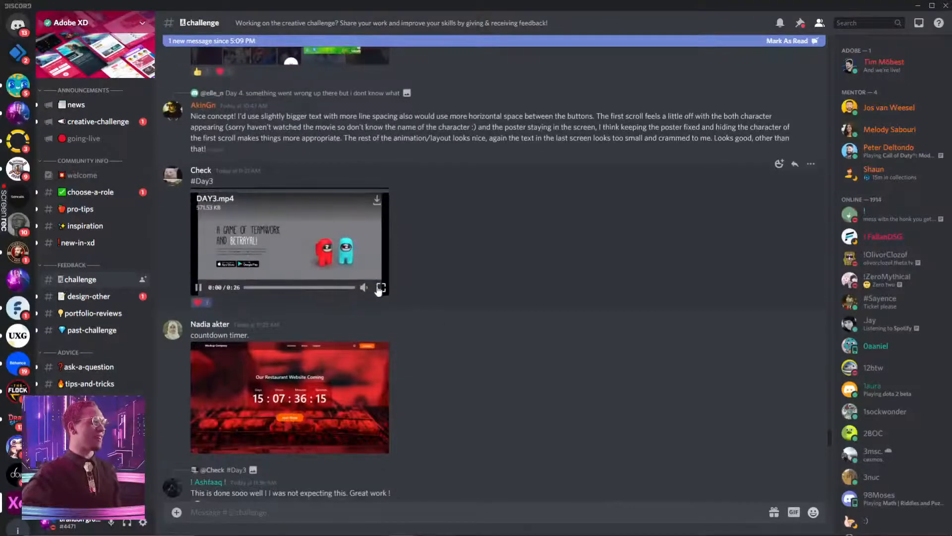
left_click(385, 292)
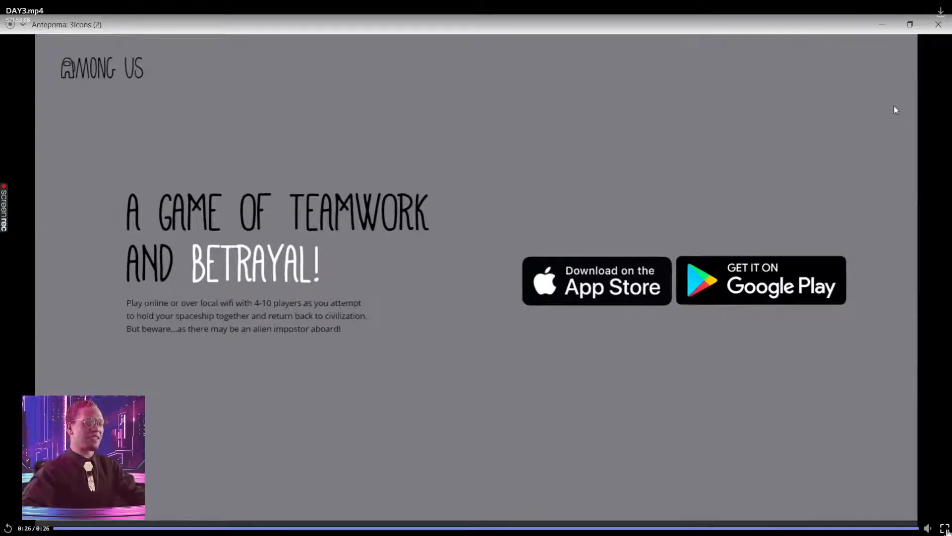
left_click(945, 528)
Find the revised totoro_parallax.mp4 submission further down the challenge channel and play it full screen.
scroll(567, 346, "down", 10)
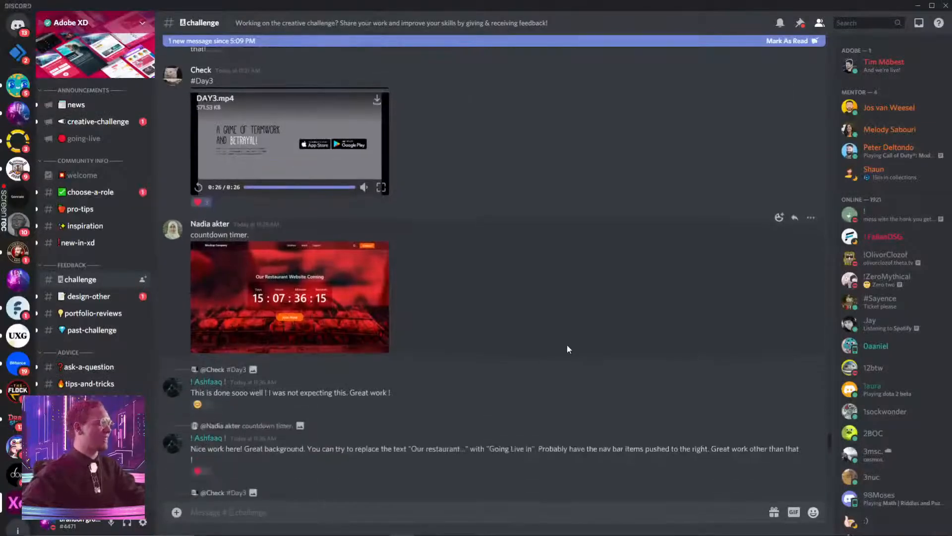
scroll(568, 349, "down", 3)
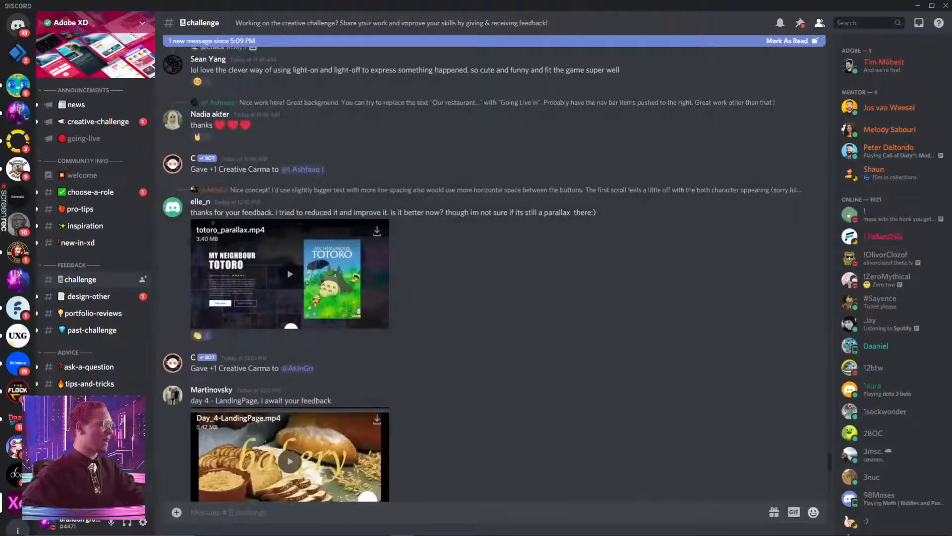
left_click(292, 276)
left_click(384, 323)
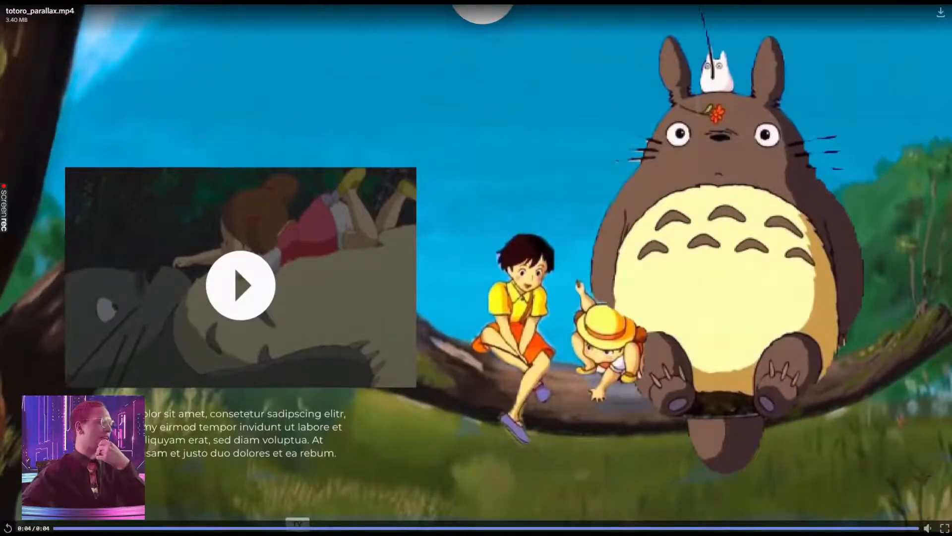
Replay totoro_parallax.mp4 to the end, and leave its full-screen view.
left_click(11, 526)
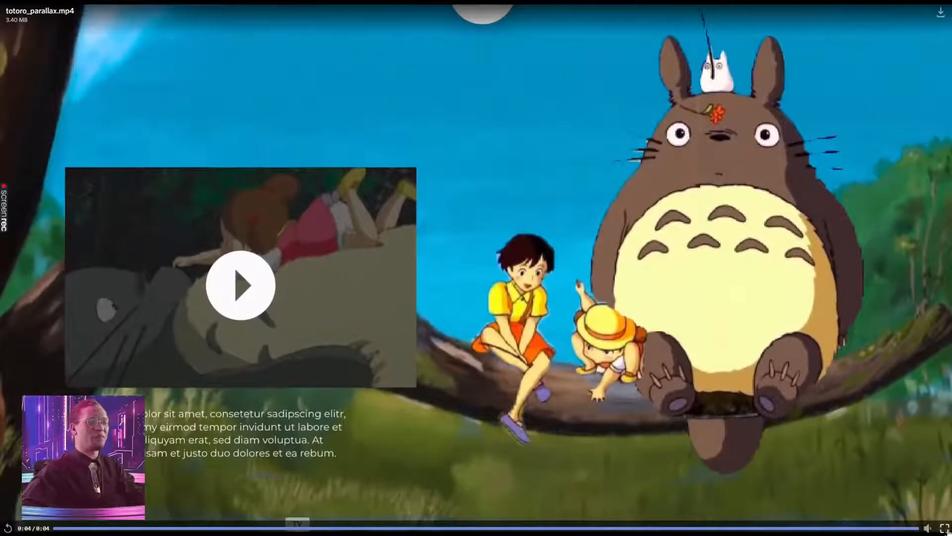
left_click(945, 528)
Find Spirited_Away_Parallax480.mov further down the challenge channel and watch it full screen from the start to the end.
scroll(416, 308, "down", 3)
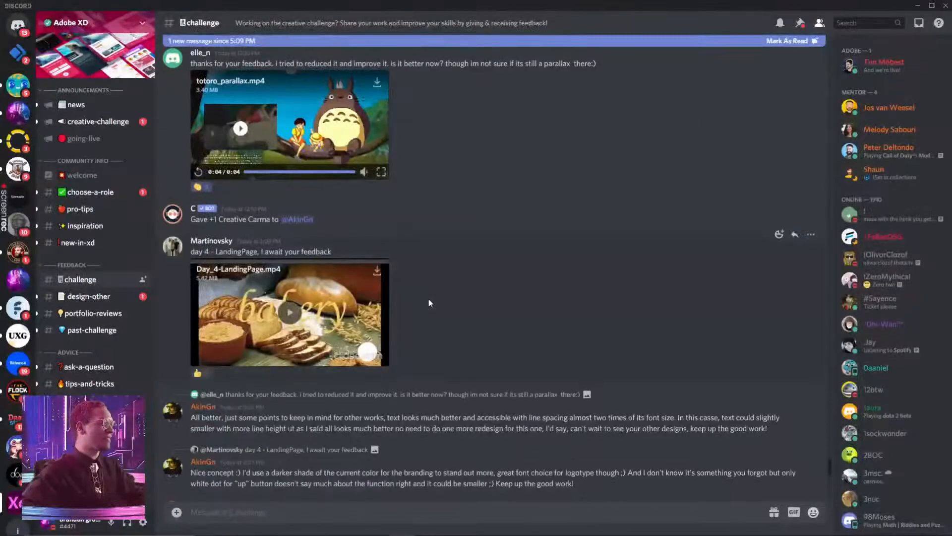
scroll(429, 298, "down", 4)
scroll(430, 287, "up", 3)
scroll(278, 362, "down", 4)
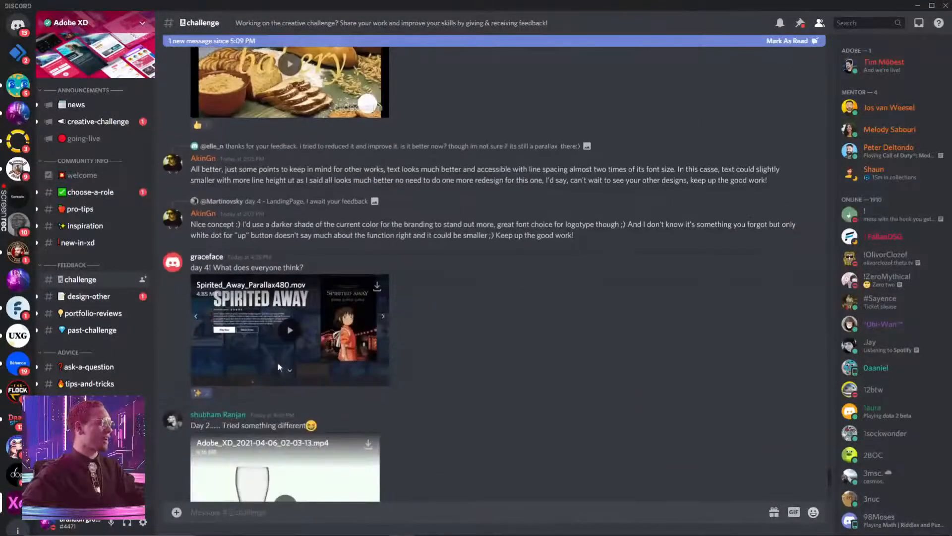
left_click(291, 335)
left_click(381, 380)
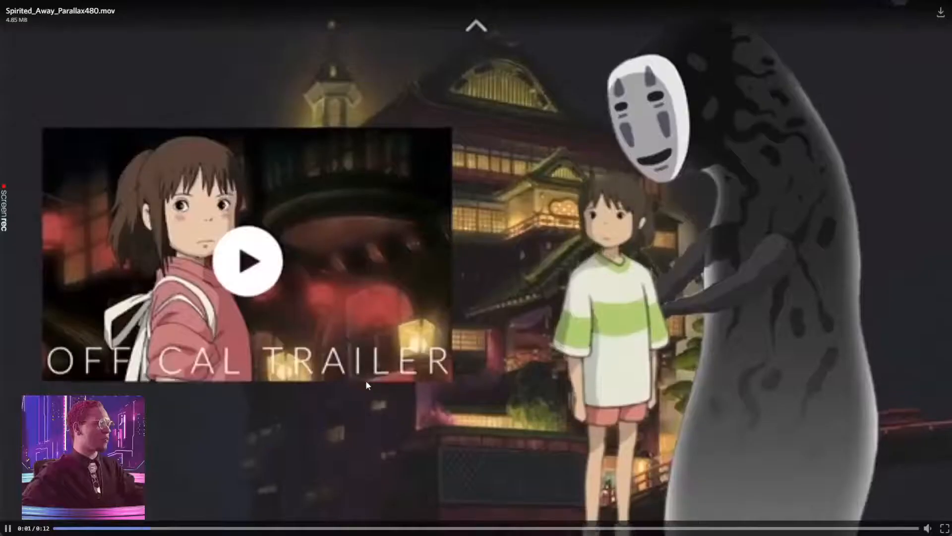
left_click(60, 527)
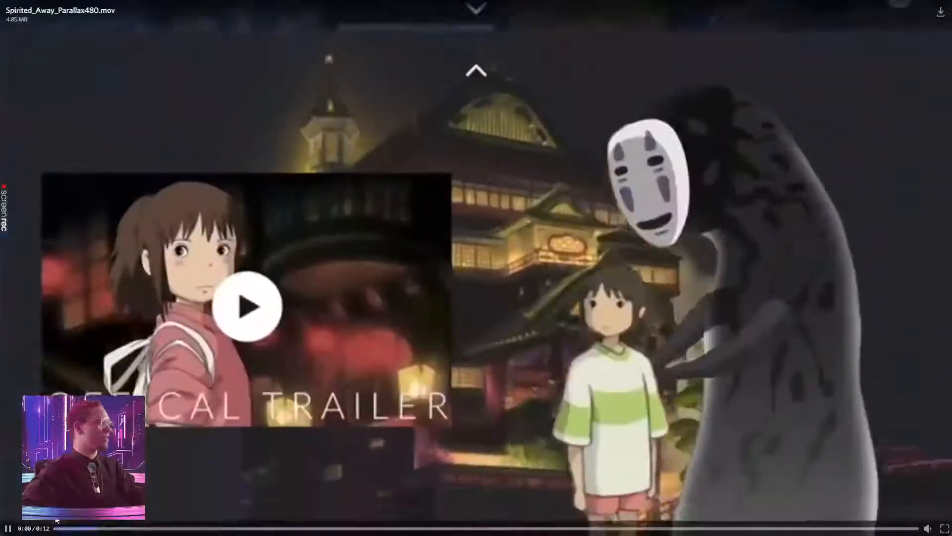
left_click(61, 527)
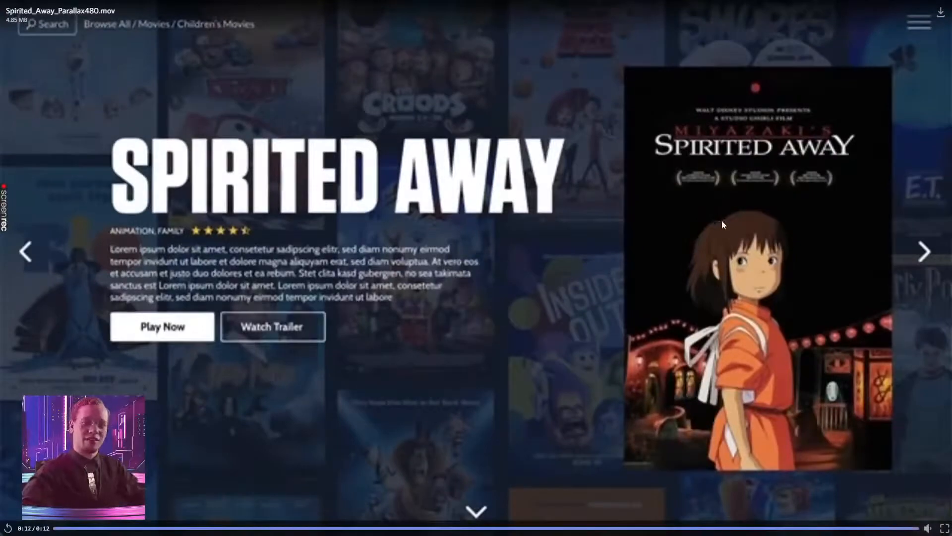
left_click(944, 527)
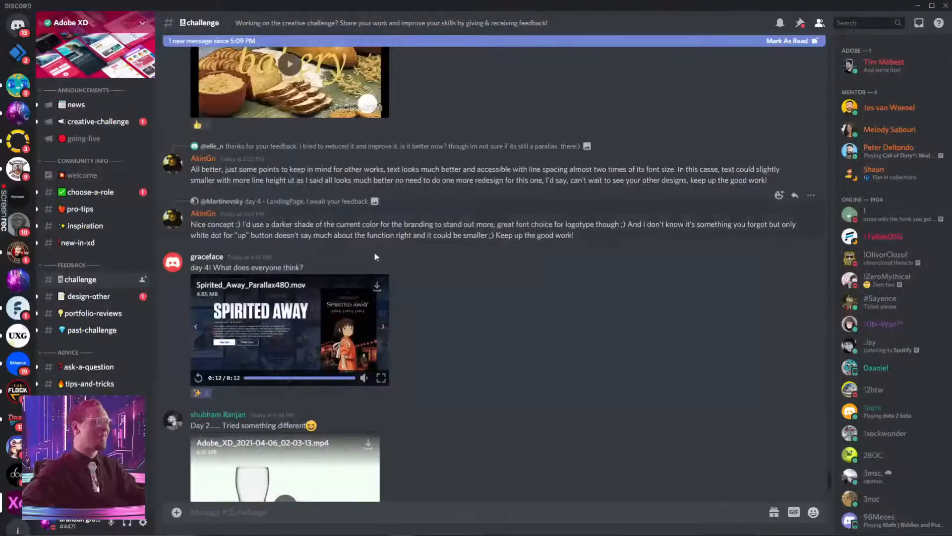
Find the Day 4 submission day4.mp4 among the earlier challenge posts and watch it full screen to the end.
scroll(392, 297, "up", 10)
scroll(397, 335, "up", 10)
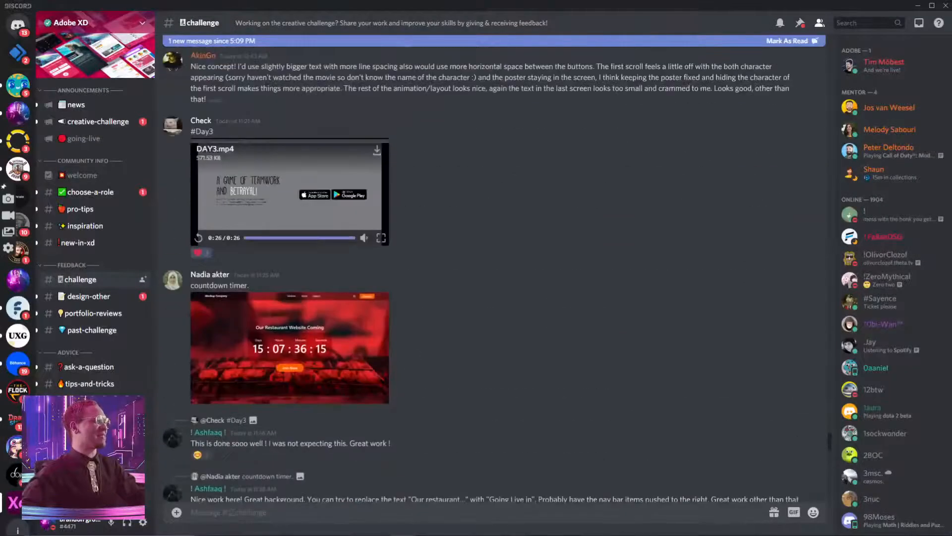
scroll(248, 283, "up", 15)
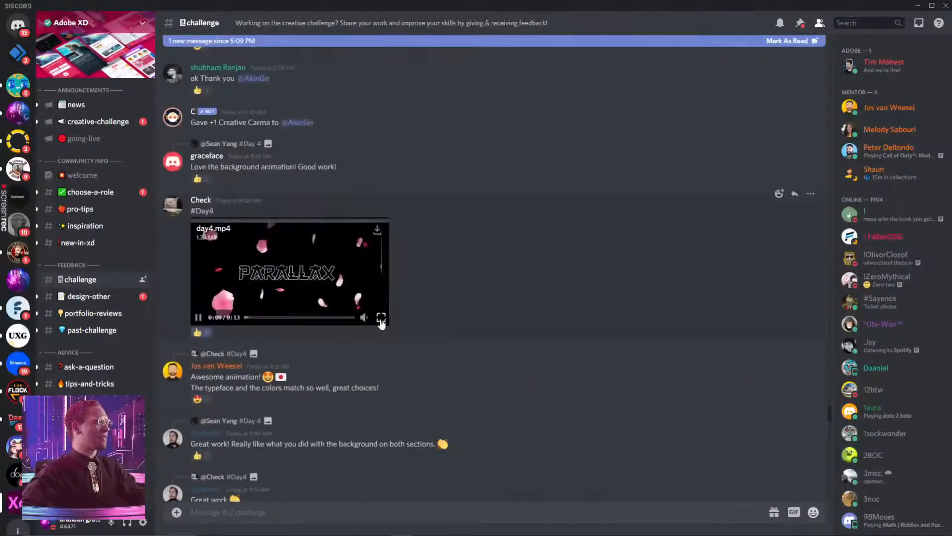
left_click(382, 320)
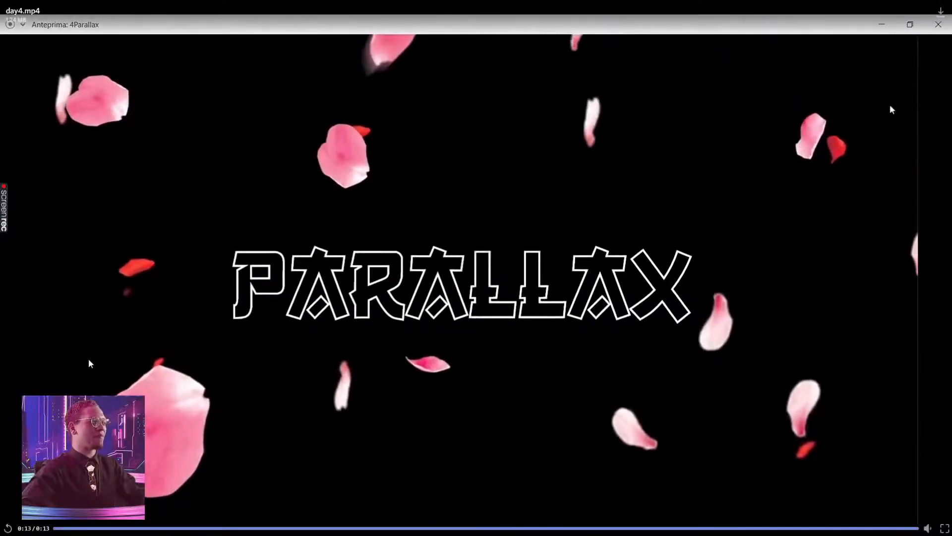
key("Escape")
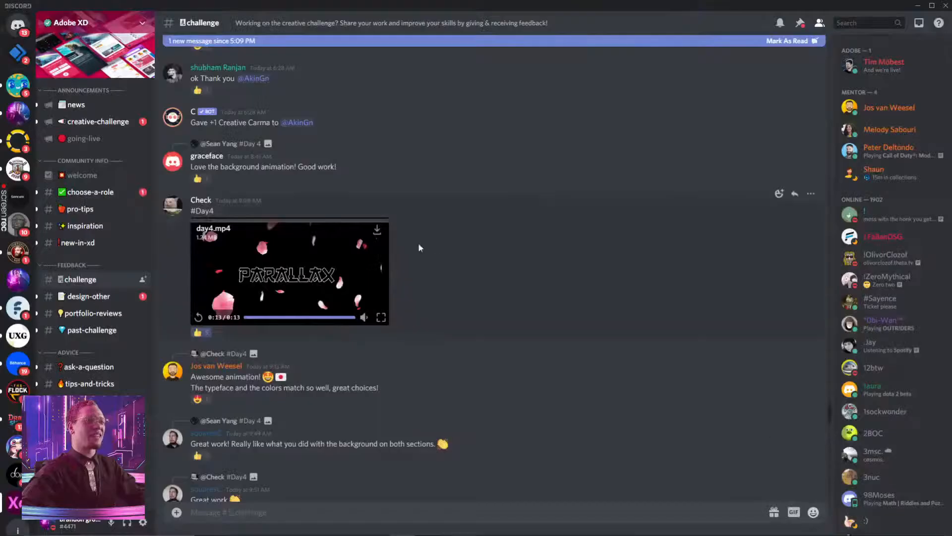
Find the Day 4 submission matrix.mp4 among the earlier posts, watch it full screen from the start, and revisit the trailer section at 0:05.
scroll(418, 224, "up", 4)
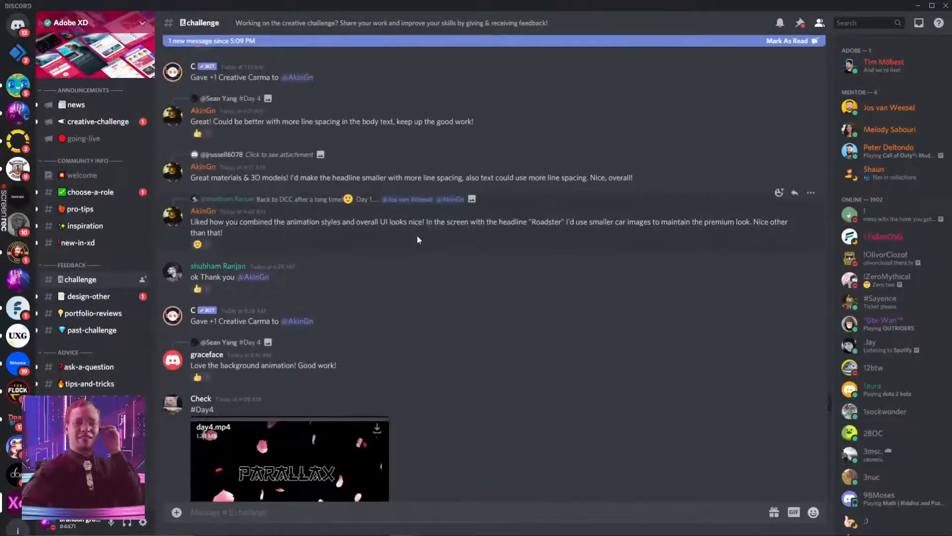
scroll(421, 244, "up", 10)
left_click(263, 264)
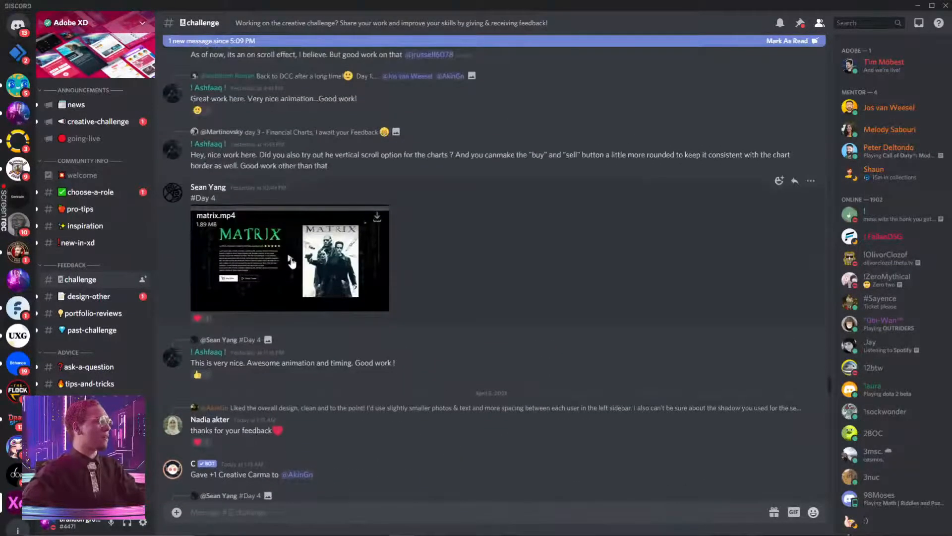
left_click(384, 305)
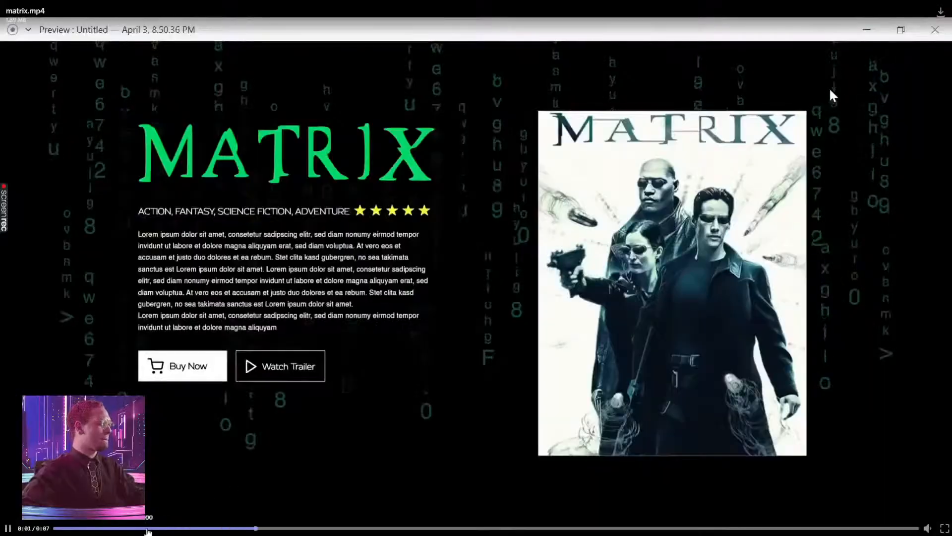
left_click(58, 527)
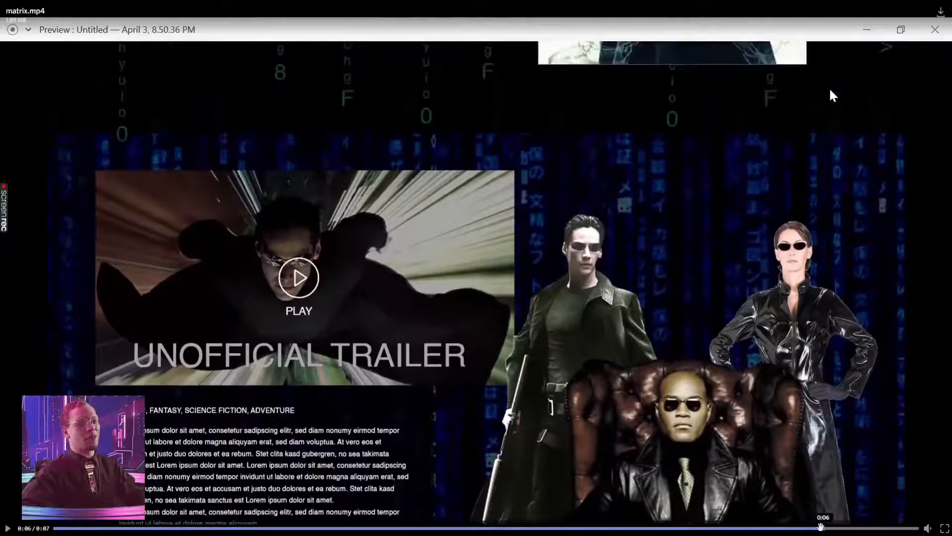
left_click(757, 528)
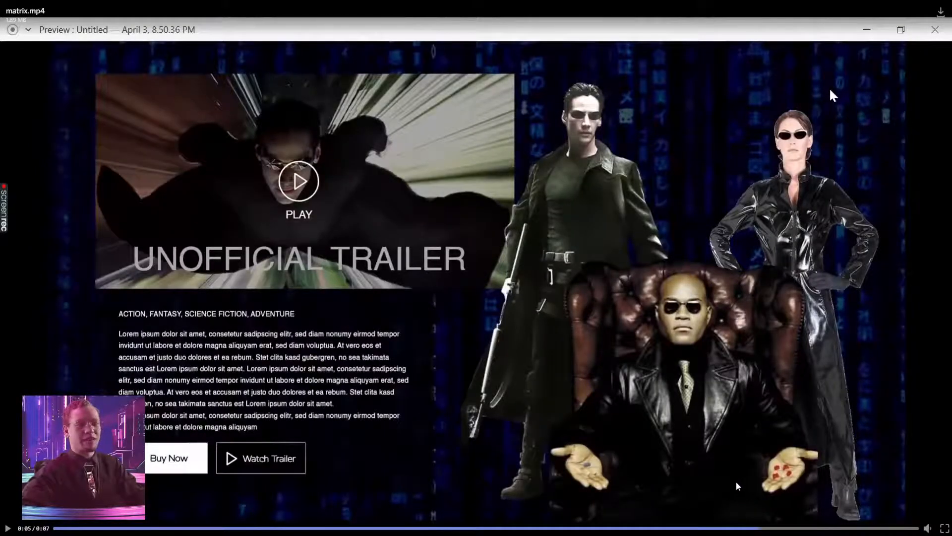
key("Escape")
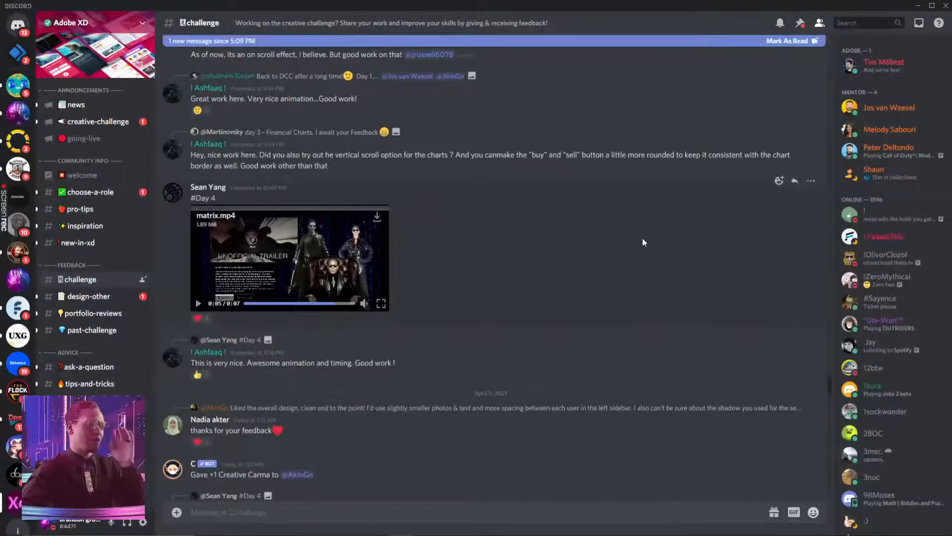
Find the Day 4 Soul submission Recording_9.mp4 among the earlier posts and watch it full screen.
scroll(436, 204, "up", 6)
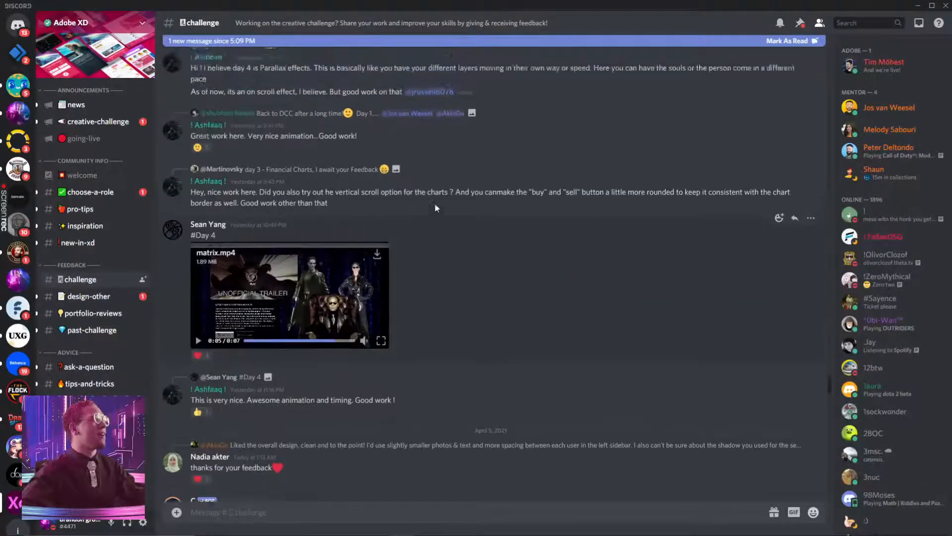
scroll(491, 251, "up", 2)
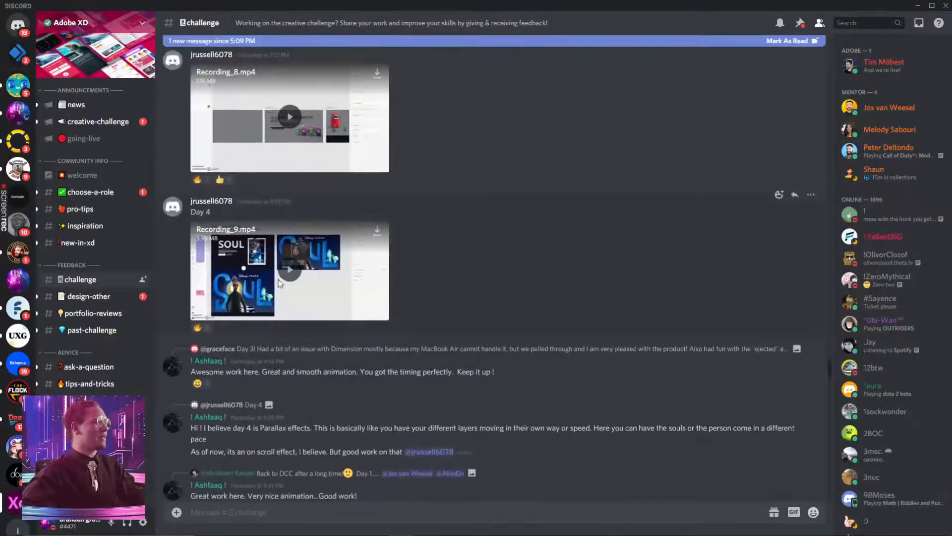
left_click(291, 269)
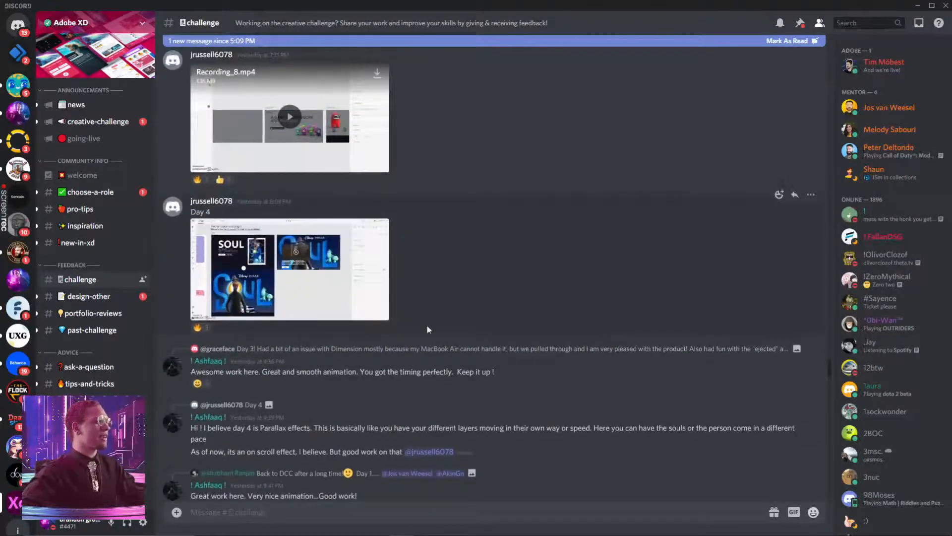
left_click(385, 314)
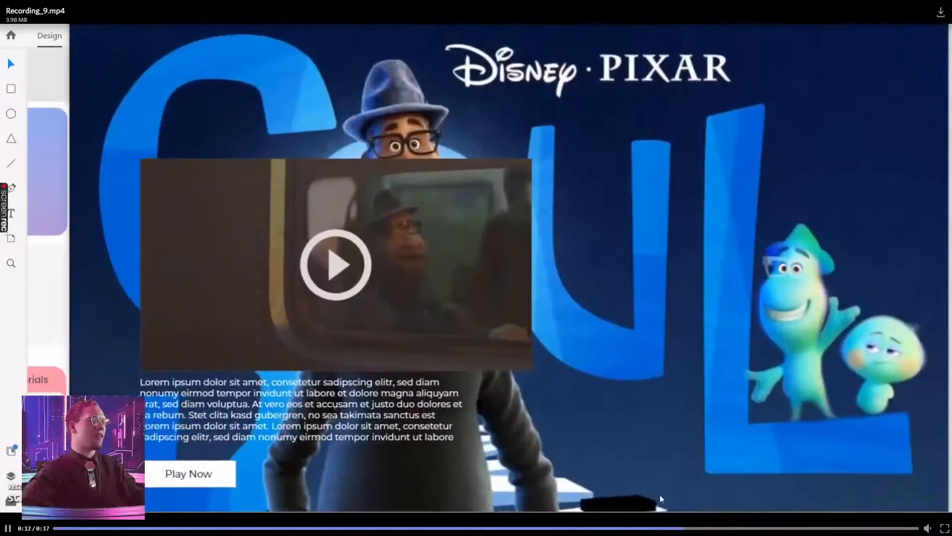
key("Escape")
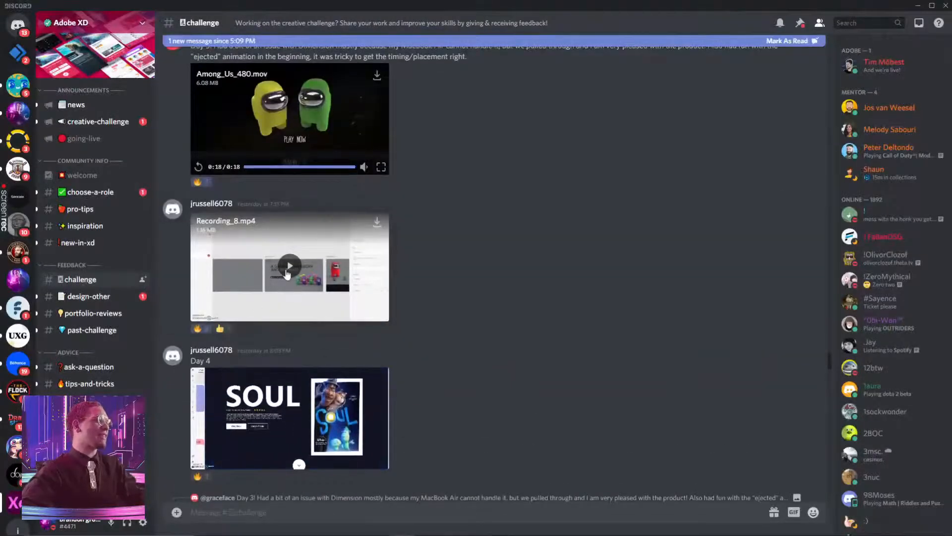
Watch the Among Us submission Recording_8.mp4, posted just before the Soul video, full screen to the end.
scroll(321, 226, "up", 3)
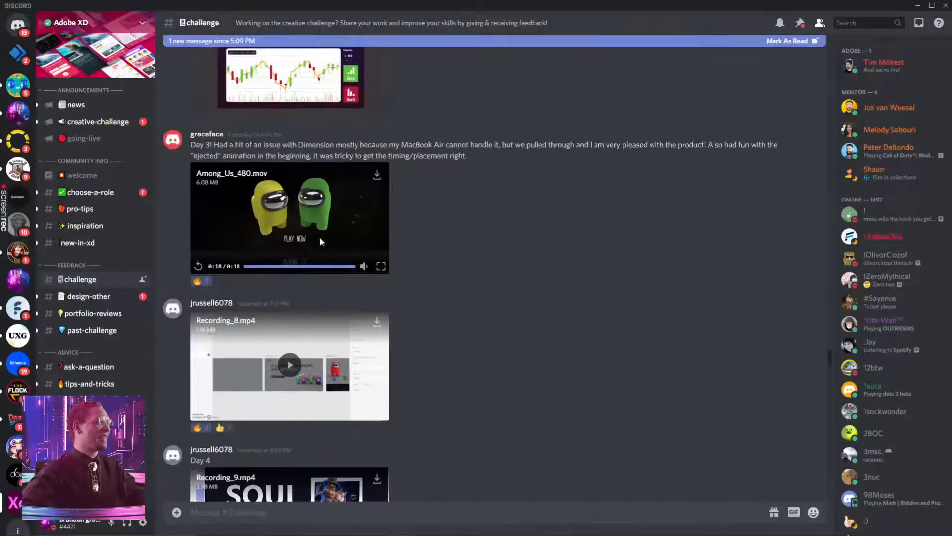
left_click(299, 366)
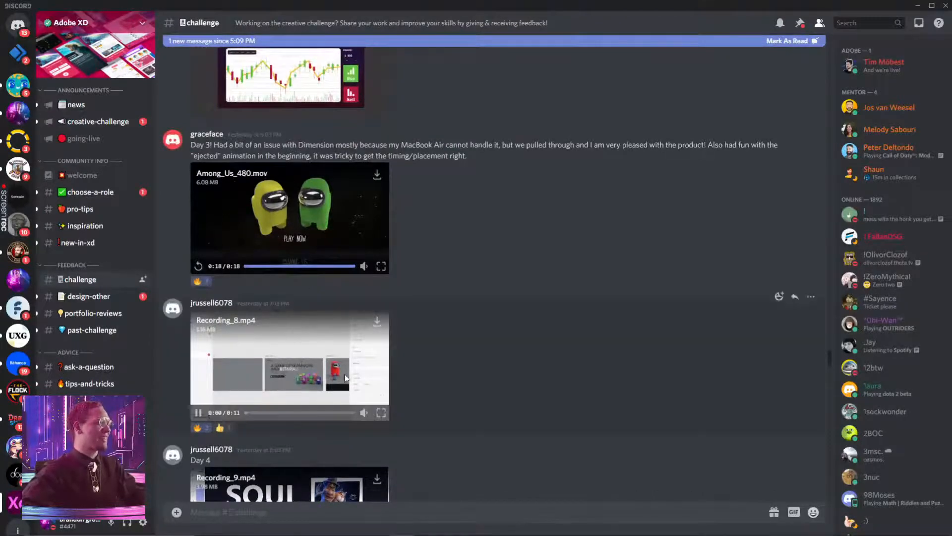
left_click(380, 414)
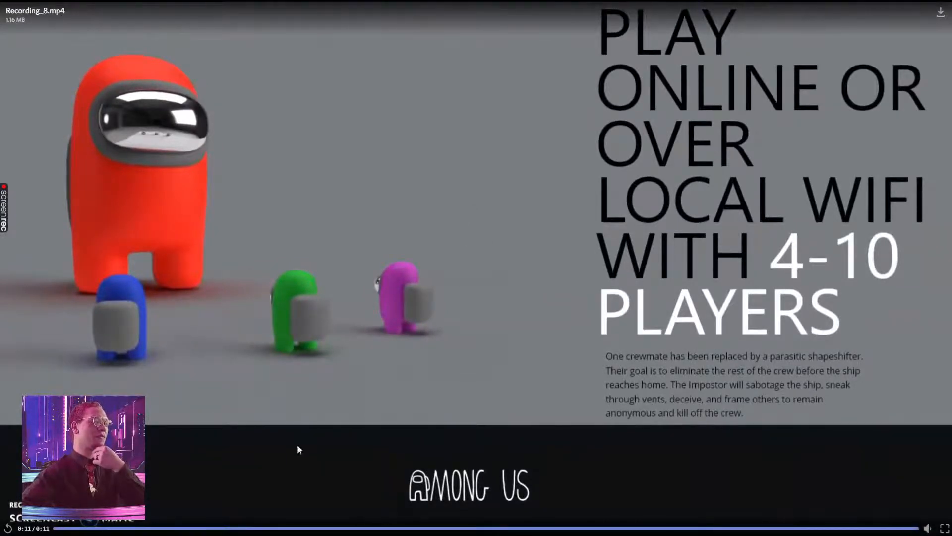
left_click(945, 527)
Find the Day 1 Roadster submission Adobe_XD_2021-04-04_21-18-43.mp4 among the earlier posts and play it full screen.
scroll(527, 335, "up", 5)
scroll(506, 328, "up", 4)
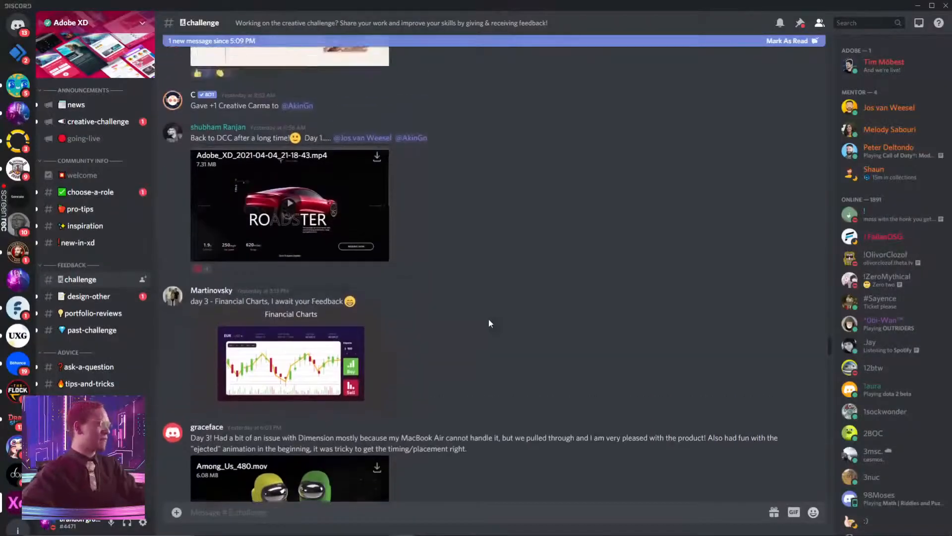
left_click(290, 360)
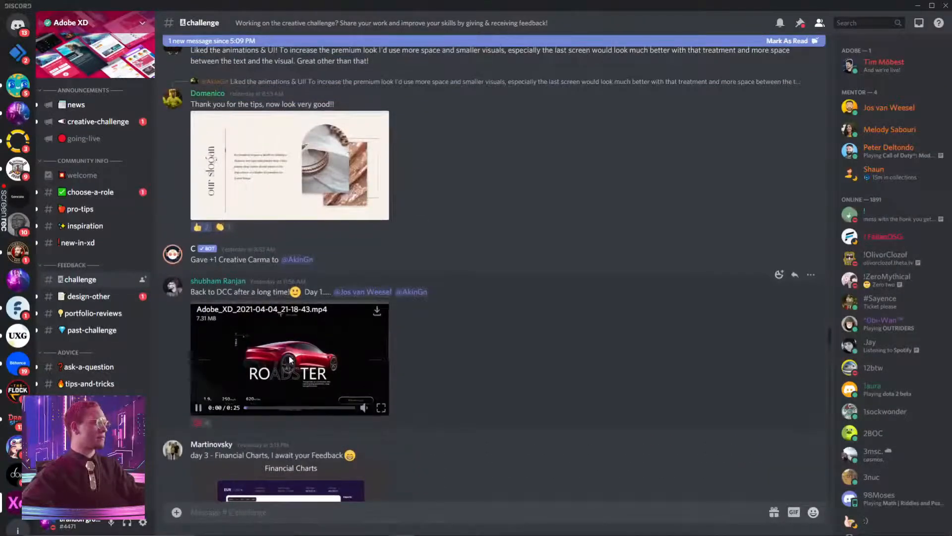
left_click(380, 408)
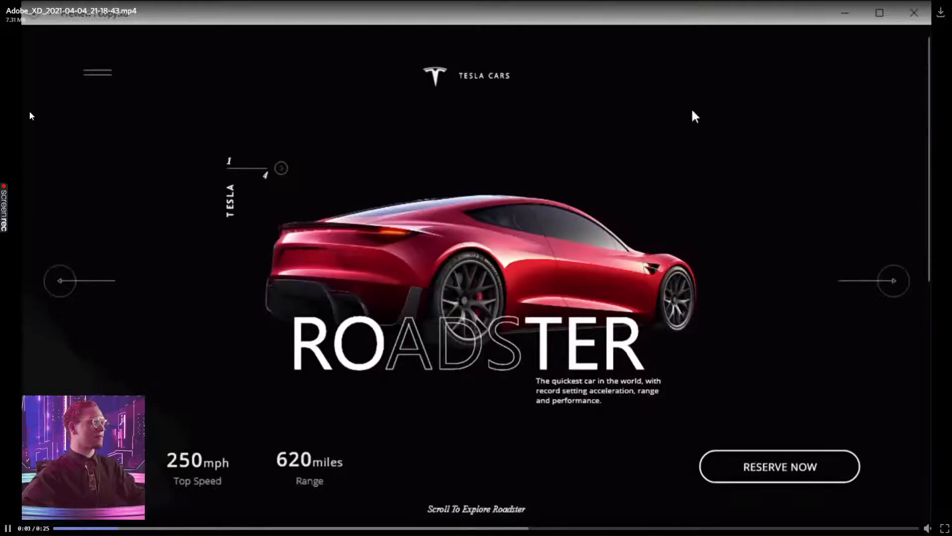